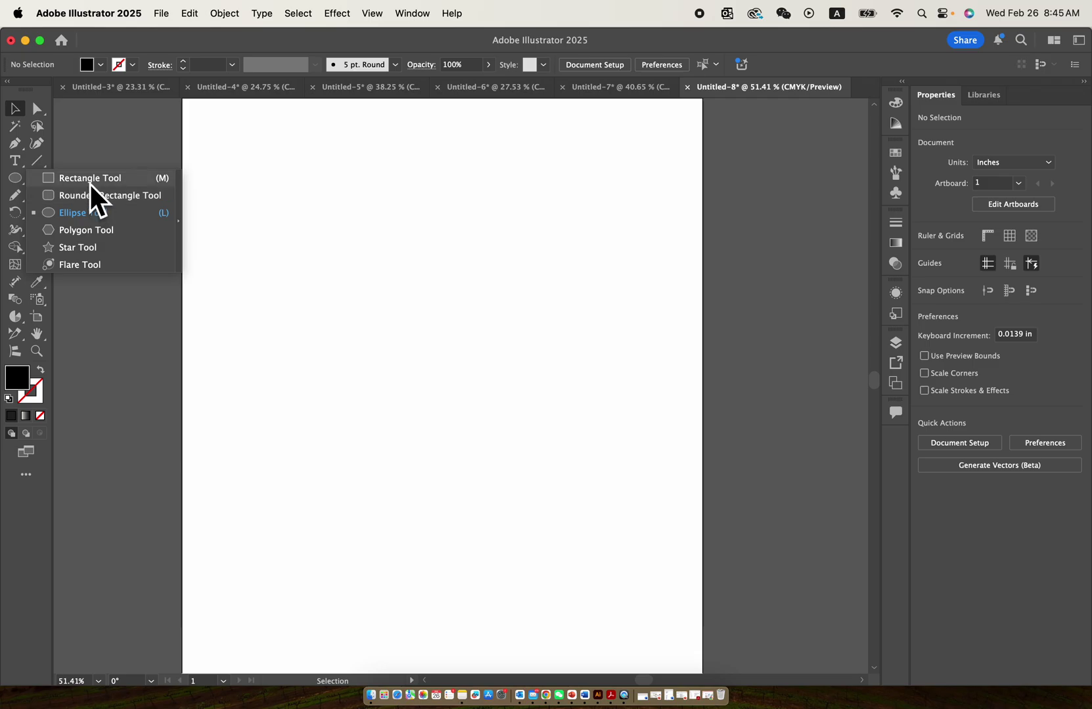
Draw a black square about 4.68 in wide in the upper part of the artboard
{"action": "left_click", "coordinate": [91, 182]}
{"action": "left_click_drag", "start_coordinate": [261, 179], "coordinate": [482, 401]}
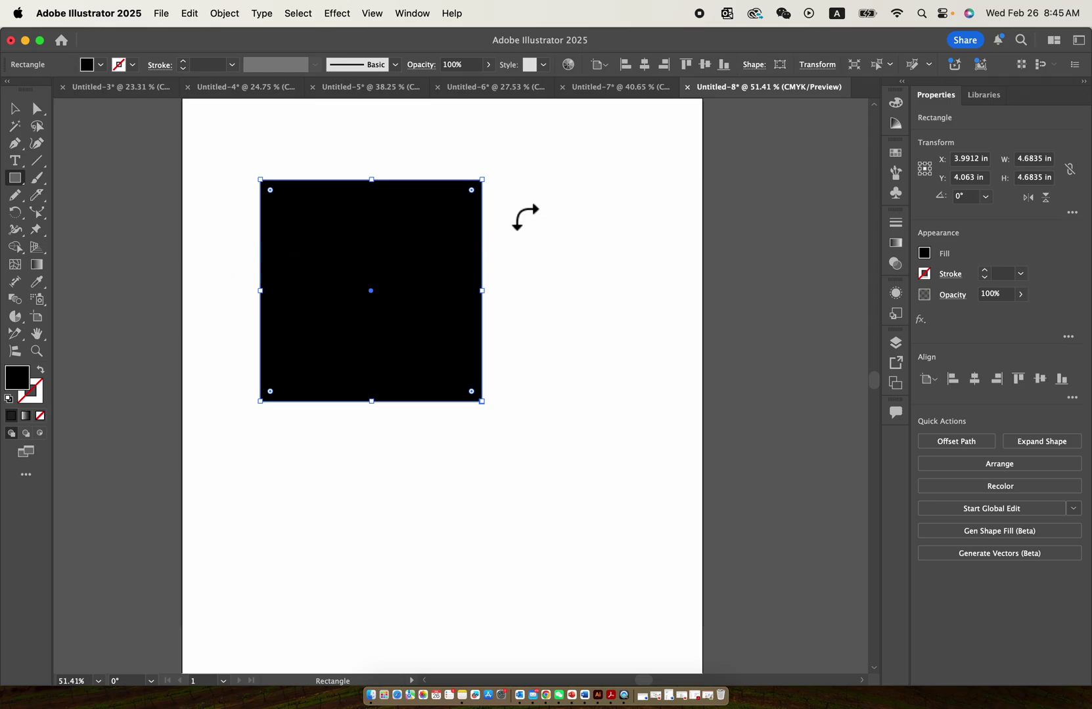
{"action": "left_click", "coordinate": [14, 110]}
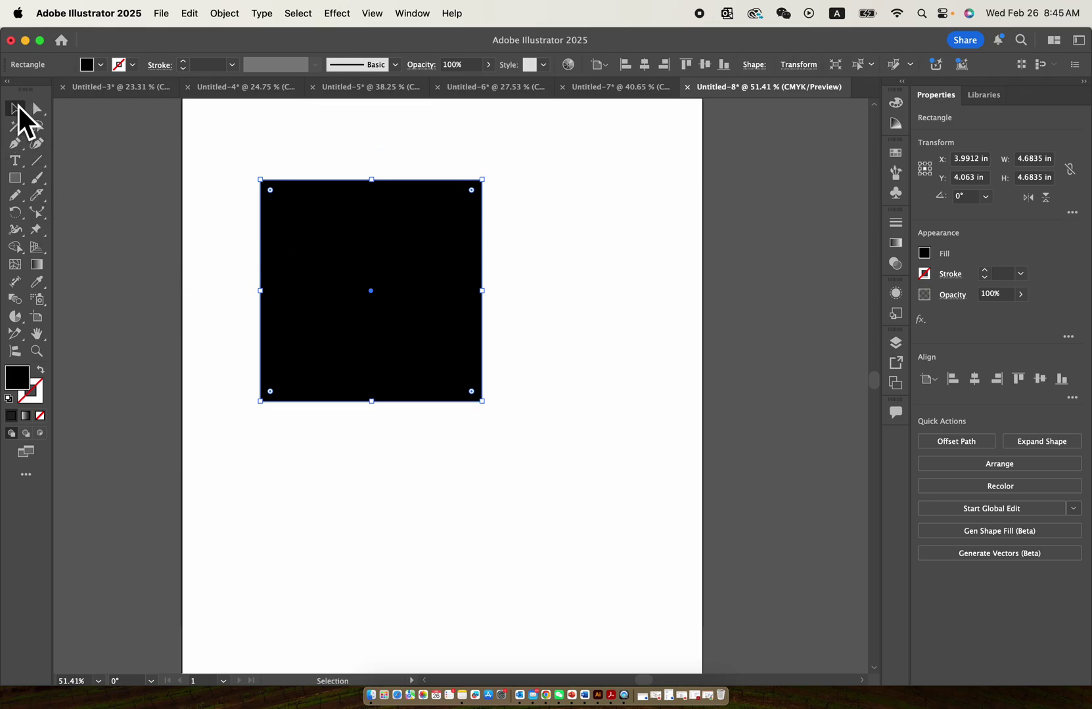
Cut the square with the Knife tool along one horizontal line and one roughly vertical line
{"action": "mouse_move", "coordinate": [31, 186]}
{"action": "left_mouse_down"}
{"action": "mouse_move", "coordinate": [115, 208]}
{"action": "mouse_move", "coordinate": [114, 224]}
{"action": "left_mouse_up"}
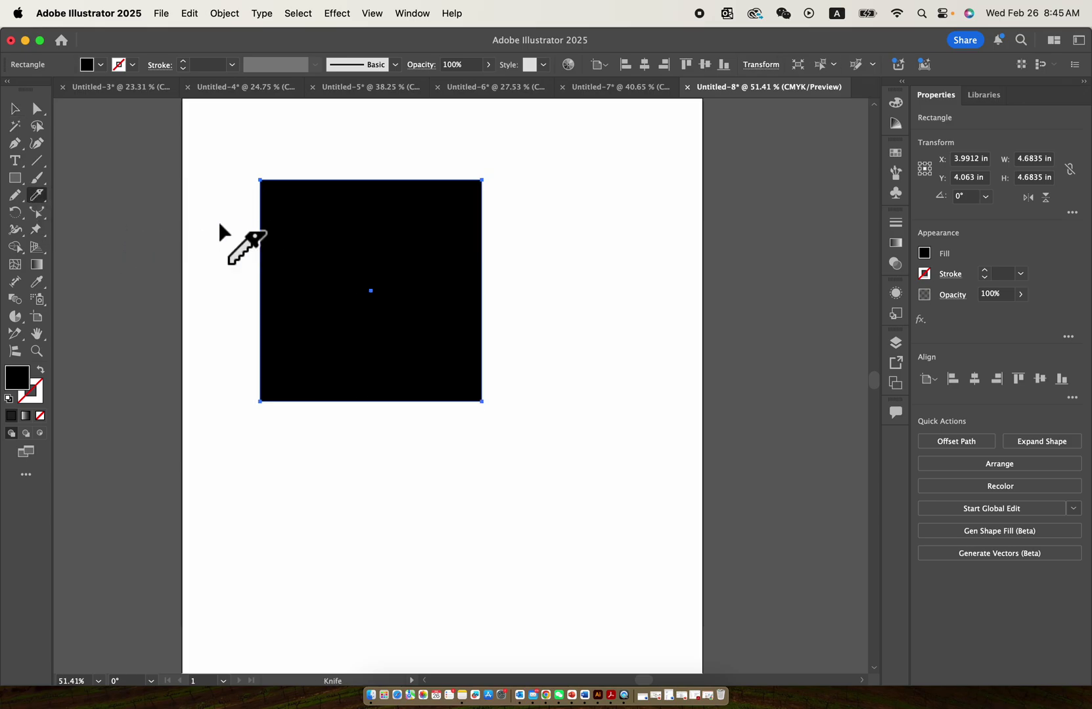
{"action": "left_click_drag", "start_coordinate": [244, 243], "coordinate": [563, 243]}
{"action": "left_click_drag", "start_coordinate": [316, 165], "coordinate": [322, 504]}
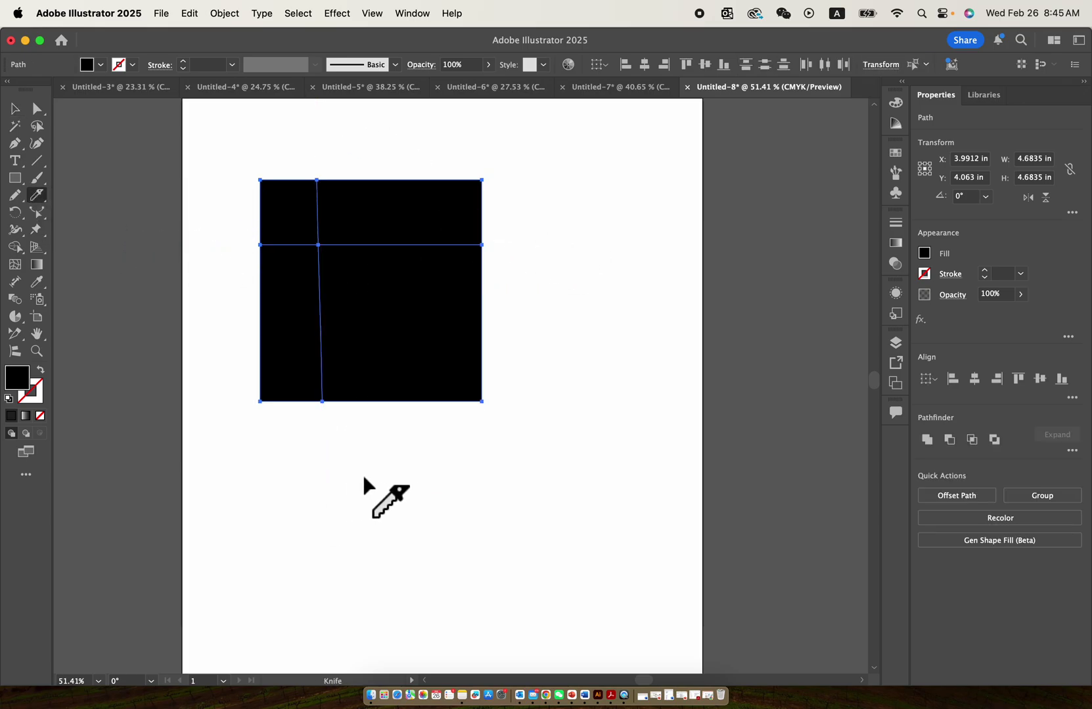
Try moving the cut pieces of the square, and delete all of them from the artboard
{"action": "left_click", "coordinate": [15, 109]}
{"action": "left_click_drag", "start_coordinate": [278, 206], "coordinate": [246, 200]}
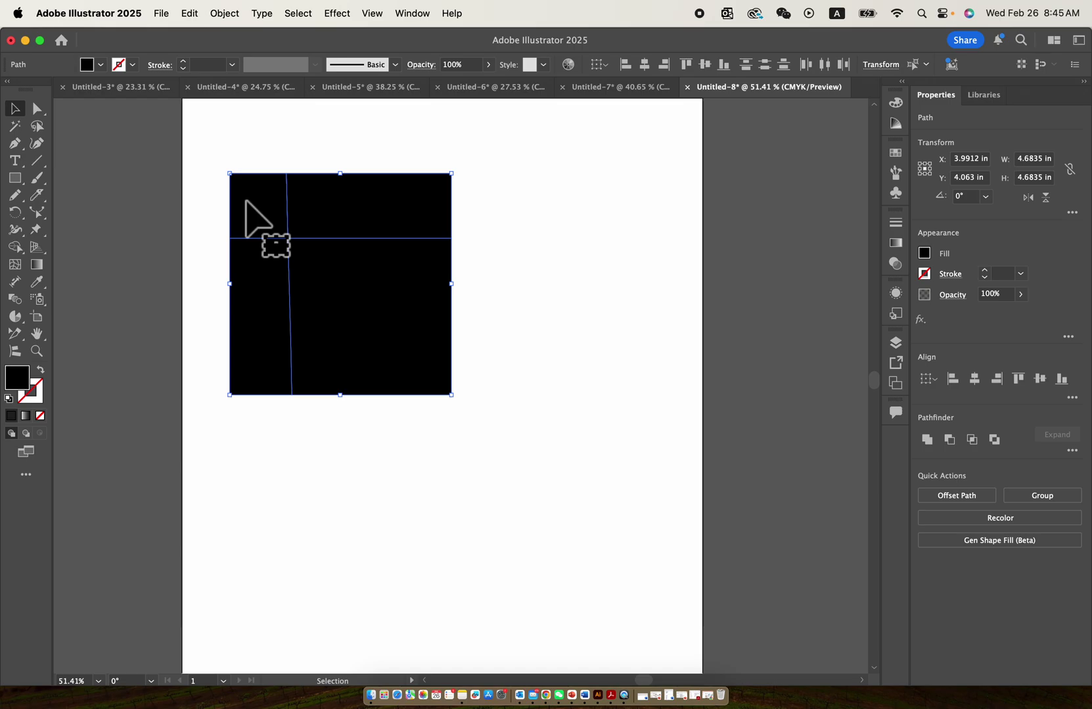
{"action": "left_click_drag", "start_coordinate": [312, 148], "coordinate": [368, 171]}
{"action": "left_click", "coordinate": [330, 184]}
{"action": "key", "text": "super+z"}
{"action": "left_click", "coordinate": [261, 157]}
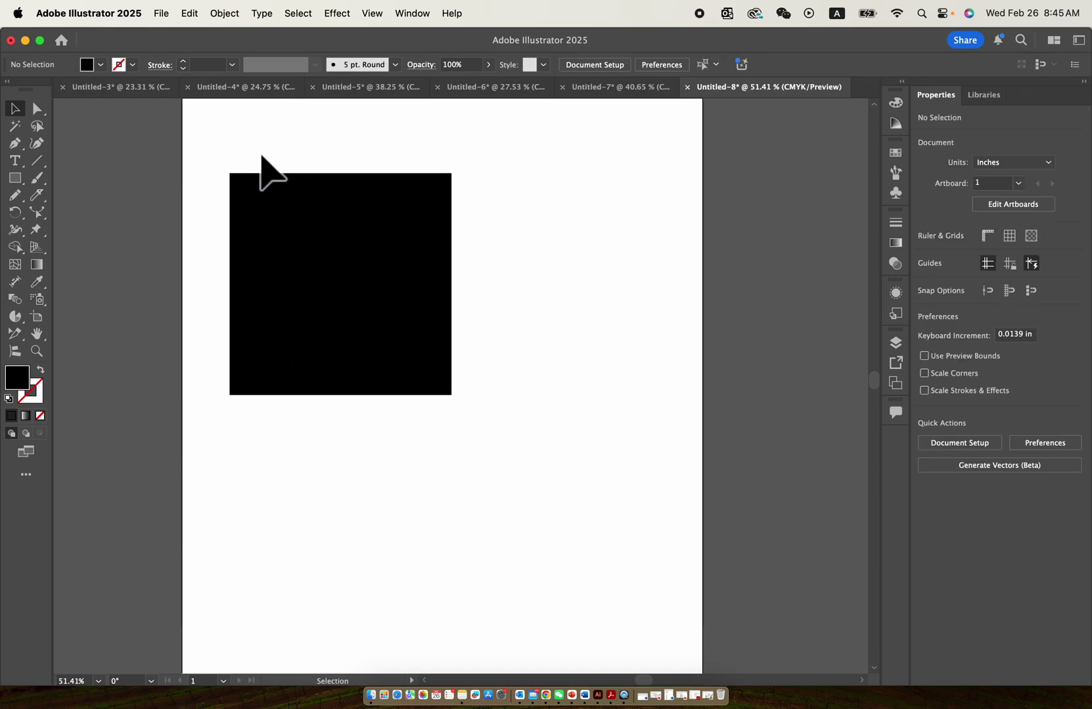
{"action": "left_click_drag", "start_coordinate": [183, 143], "coordinate": [456, 475]}
{"action": "key", "text": "Delete"}
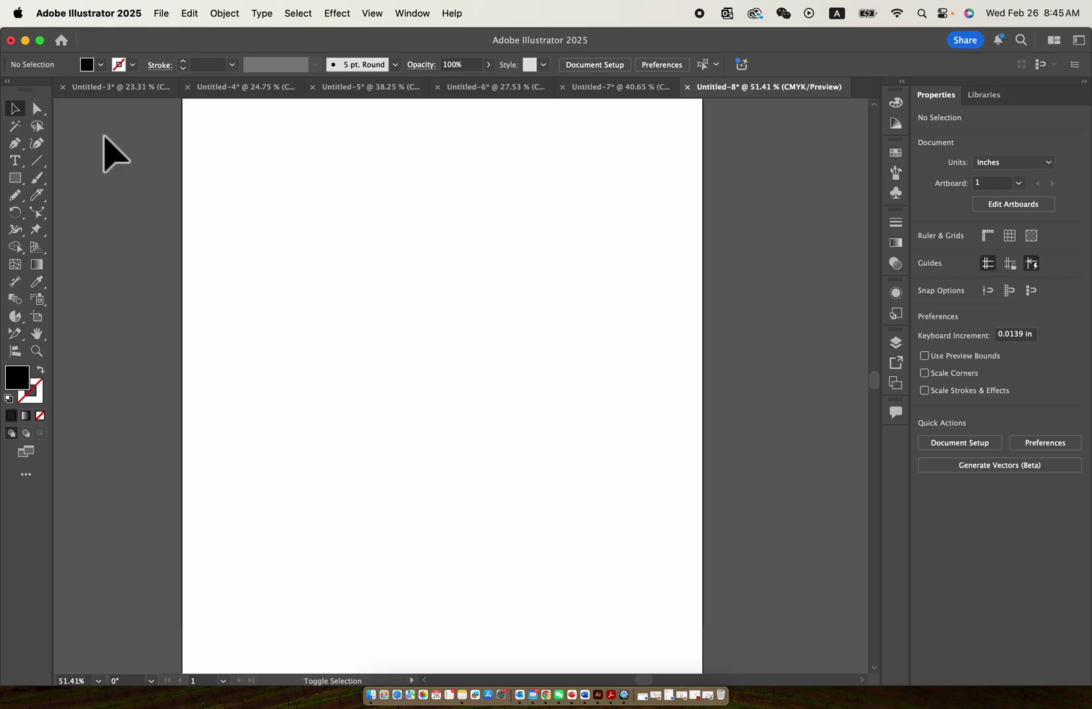
Draw a new black square about 4.12 in wide in the artboard's upper-left area
{"action": "left_click", "coordinate": [16, 180]}
{"action": "left_click_drag", "start_coordinate": [317, 226], "coordinate": [417, 282]}
{"action": "scroll", "coordinate": [416, 281], "scroll_direction": "up", "scroll_amount": 3}
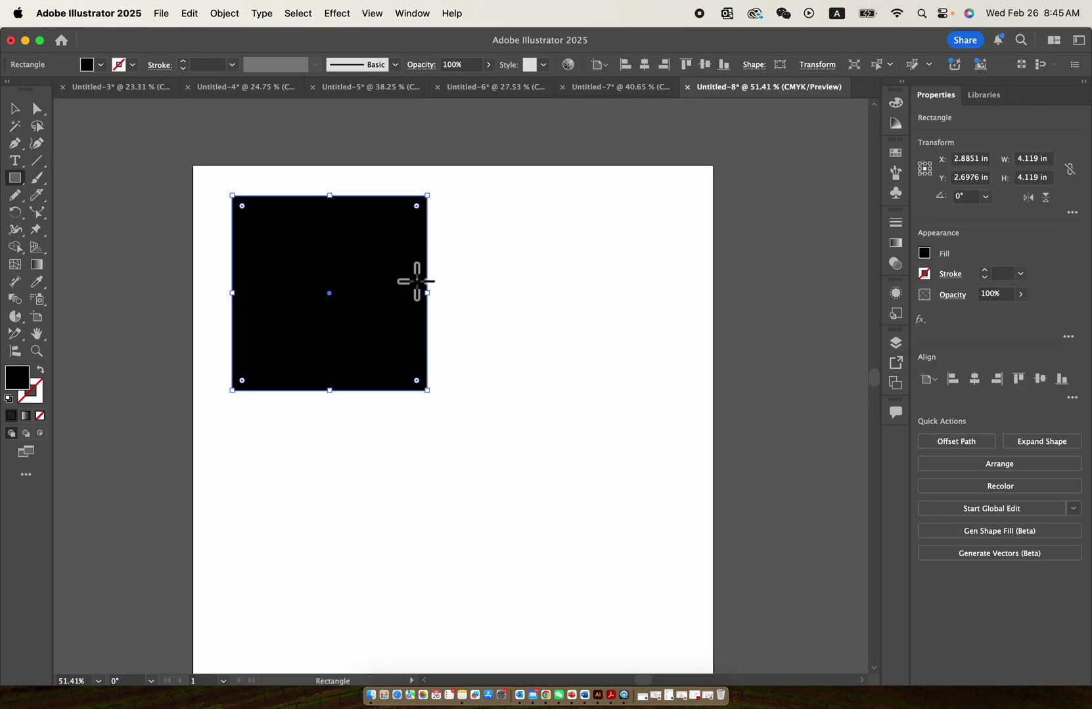
{"action": "left_click", "coordinate": [14, 109]}
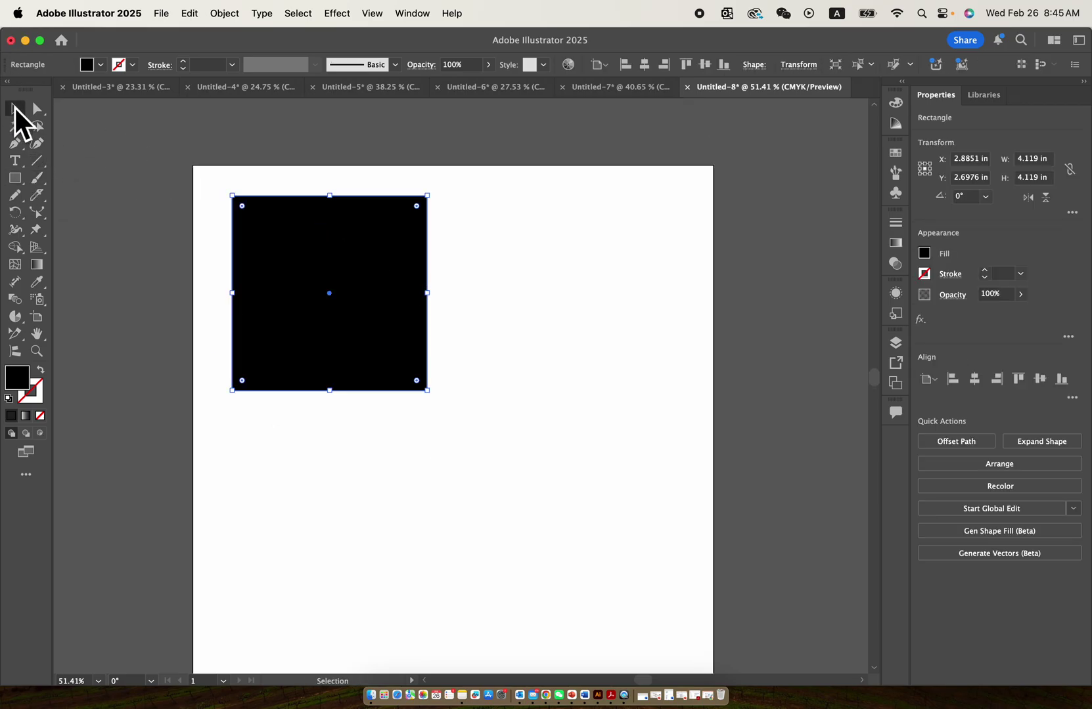
Split the square into a grid of 3 rows and 3 columns without gutters
{"action": "left_click", "coordinate": [198, 14]}
{"action": "mouse_move", "coordinate": [224, 9]}
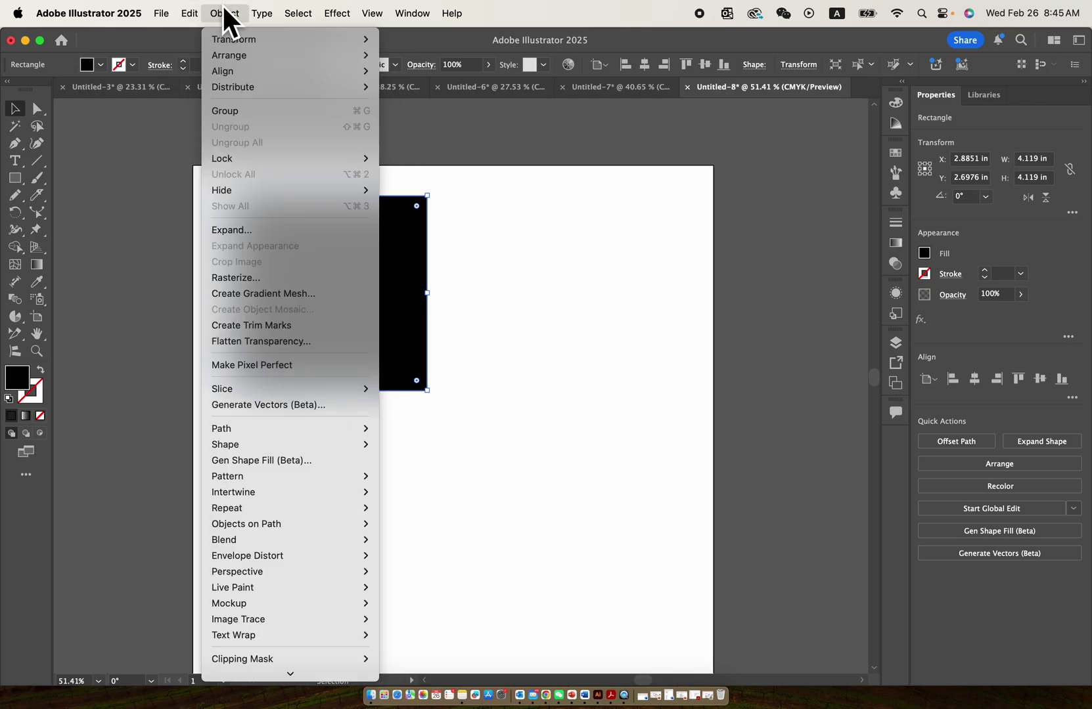
{"action": "mouse_move", "coordinate": [290, 427]}
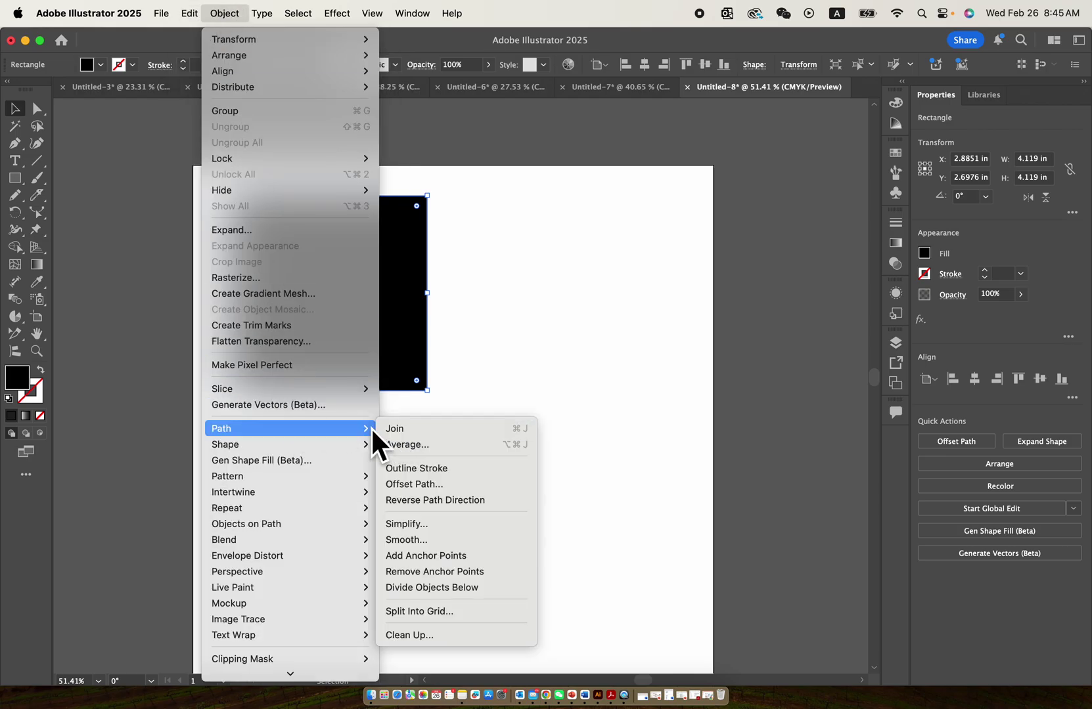
{"action": "left_click", "coordinate": [421, 612]}
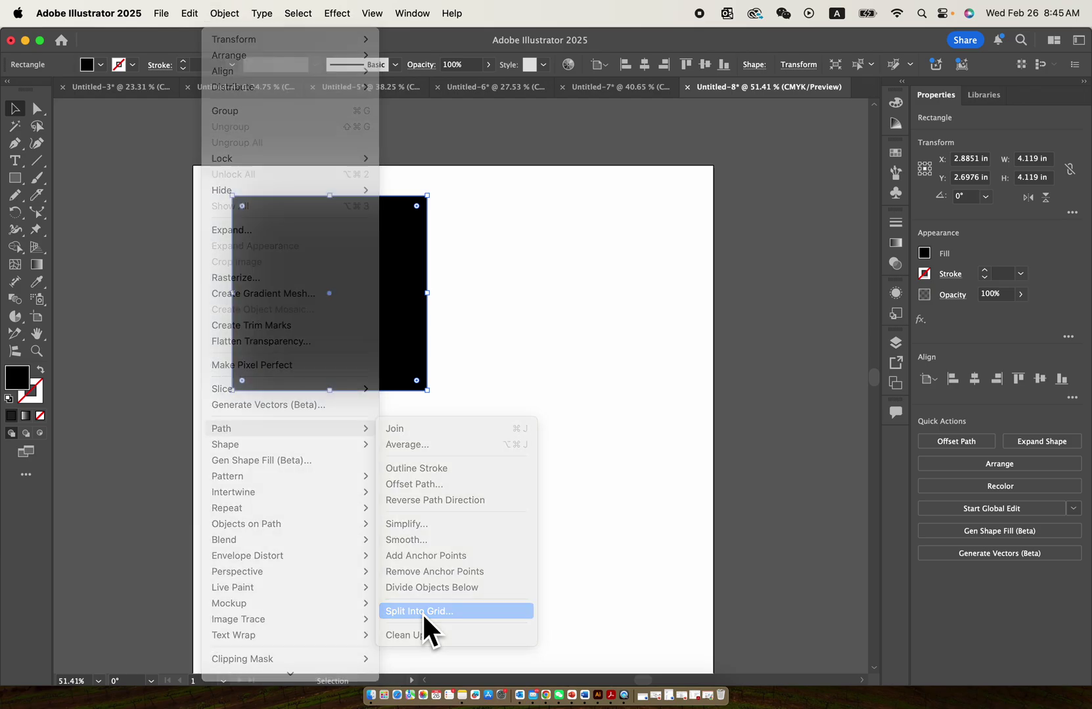
{"action": "type", "text": "3"}
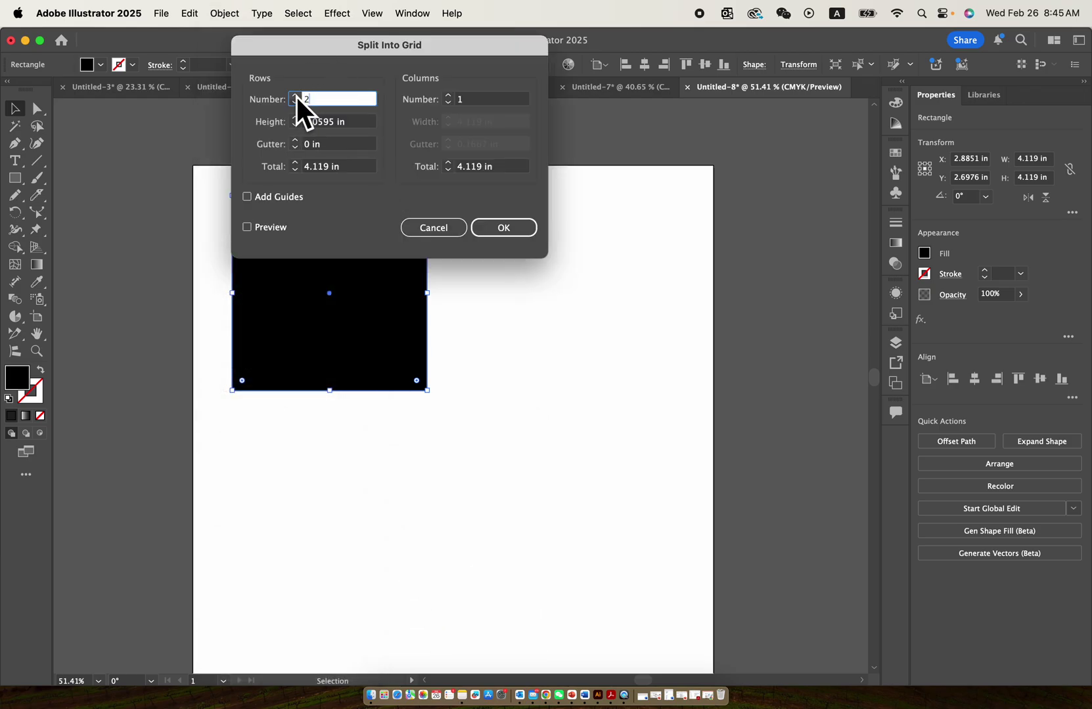
{"action": "left_click", "coordinate": [447, 97]}
{"action": "type", "text": "3"}
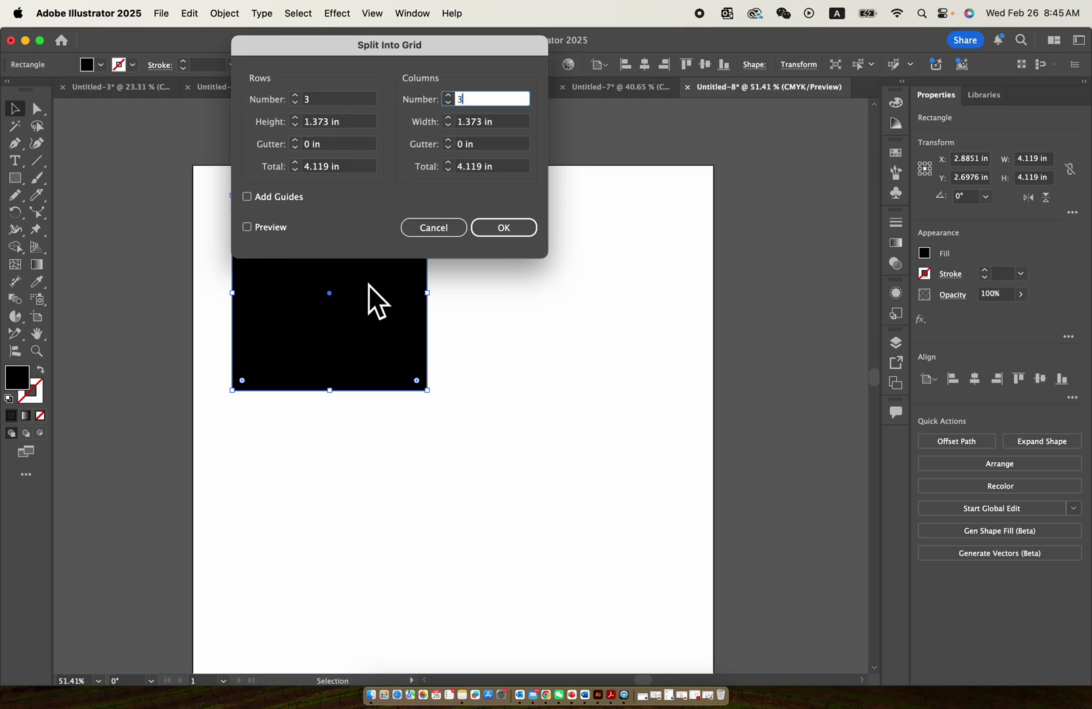
{"action": "left_click", "coordinate": [501, 227]}
{"action": "left_click", "coordinate": [500, 236]}
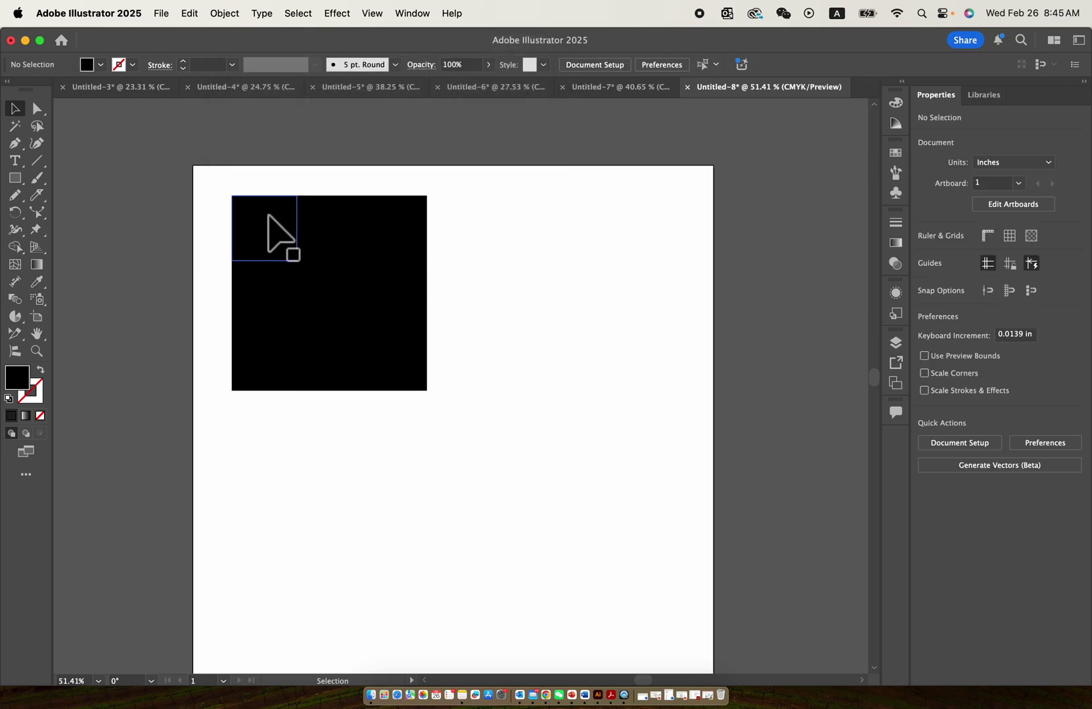
Pull individual outer cells away from the 3 by 3 grid one at a time, undoing each move
{"action": "left_click_drag", "start_coordinate": [268, 216], "coordinate": [195, 187]}
{"action": "key", "text": "super+z"}
{"action": "left_click_drag", "start_coordinate": [390, 219], "coordinate": [423, 172]}
{"action": "key", "text": "super+z"}
{"action": "left_click_drag", "start_coordinate": [372, 290], "coordinate": [474, 290]}
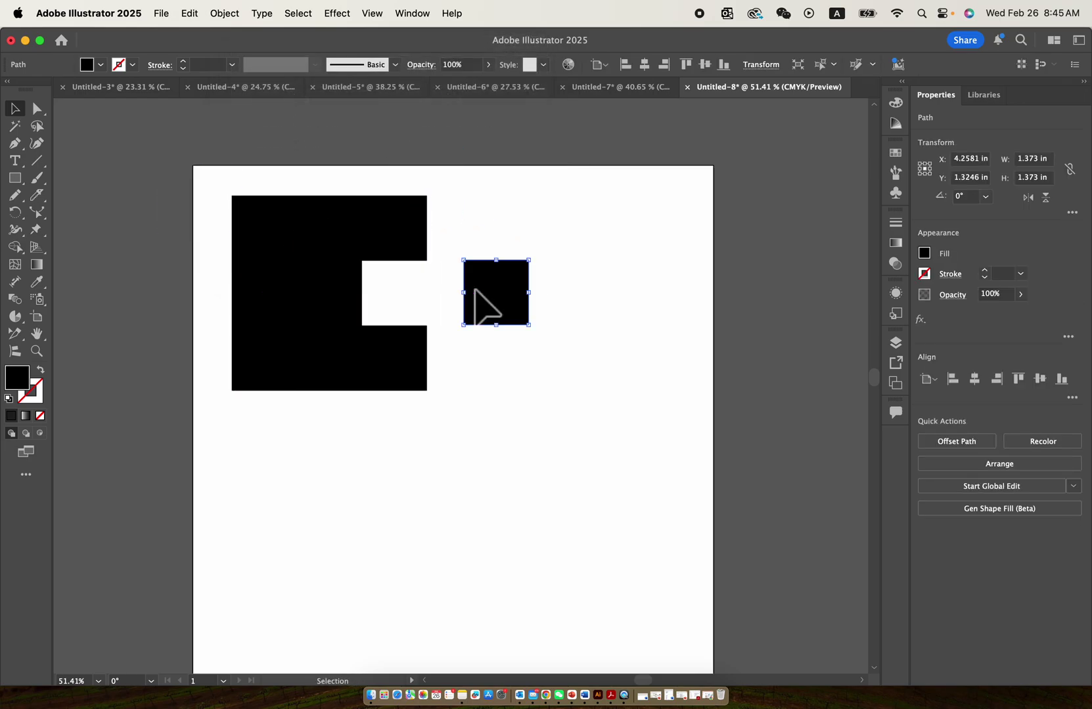
{"action": "key", "text": "super+z"}
{"action": "left_click_drag", "start_coordinate": [334, 374], "coordinate": [334, 421]}
{"action": "key", "text": "super+z"}
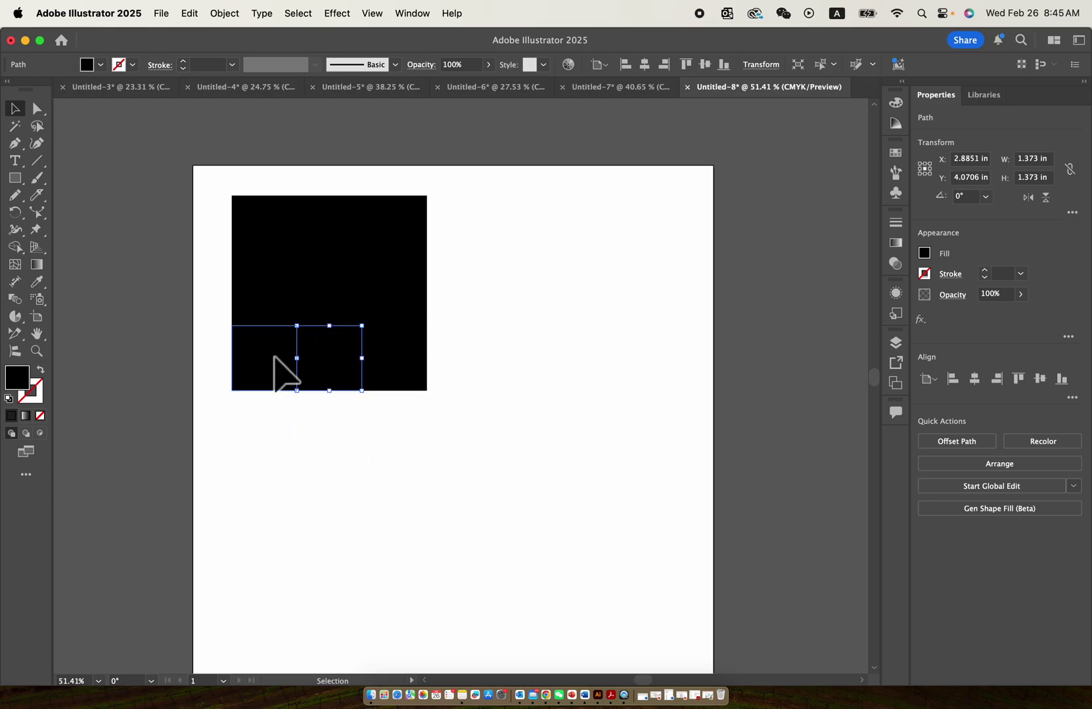
{"action": "left_click_drag", "start_coordinate": [274, 357], "coordinate": [262, 404]}
{"action": "key", "text": "super+z"}
{"action": "left_click_drag", "start_coordinate": [272, 291], "coordinate": [212, 291]}
{"action": "key", "text": "super+z"}
{"action": "left_click_drag", "start_coordinate": [292, 222], "coordinate": [219, 212]}
{"action": "key", "text": "super+z"}
{"action": "key", "text": "super+z"}
Undo the 3 by 3 grid split to restore the single square
{"action": "left_click", "coordinate": [309, 140]}
{"action": "left_click", "coordinate": [256, 209]}
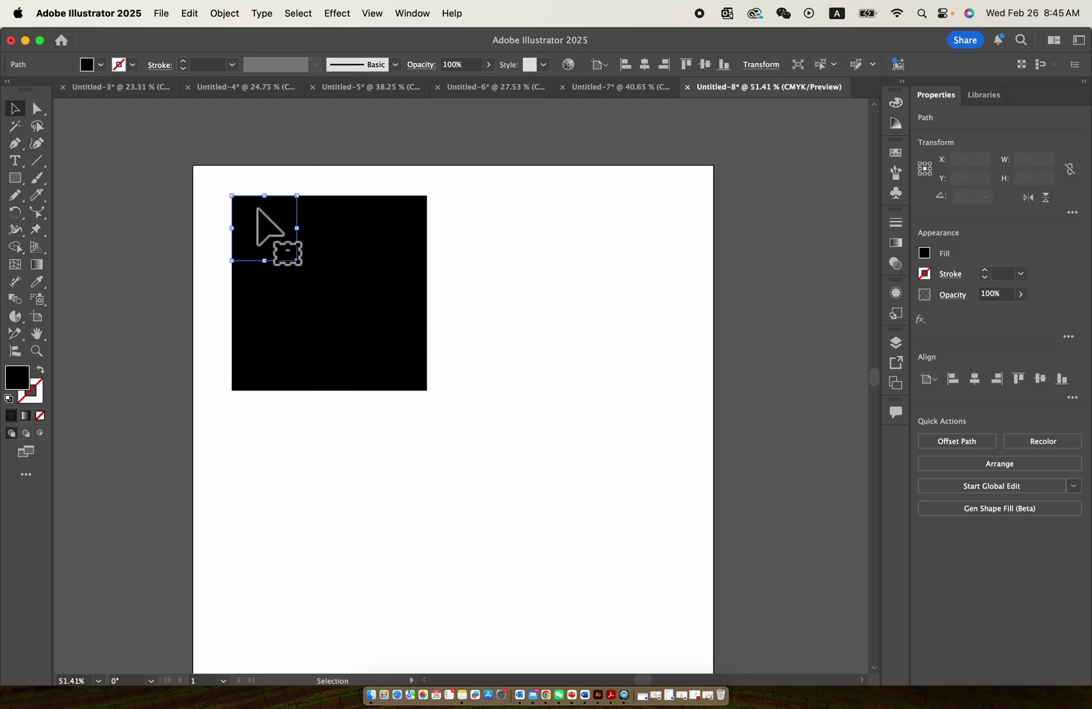
{"action": "left_click", "coordinate": [230, 178]}
{"action": "key", "text": "super+z"}
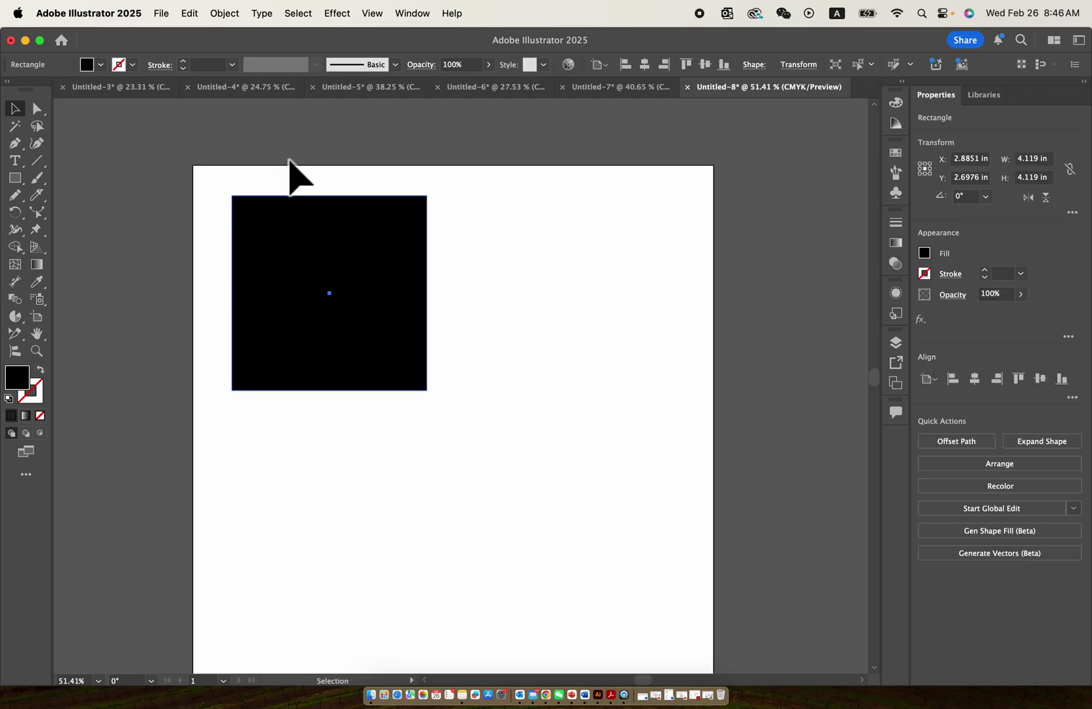
Shift the square slightly down and right, and set its grid split to 4 rows and 4 columns
{"action": "left_click_drag", "start_coordinate": [299, 270], "coordinate": [317, 281]}
{"action": "left_click", "coordinate": [189, 14]}
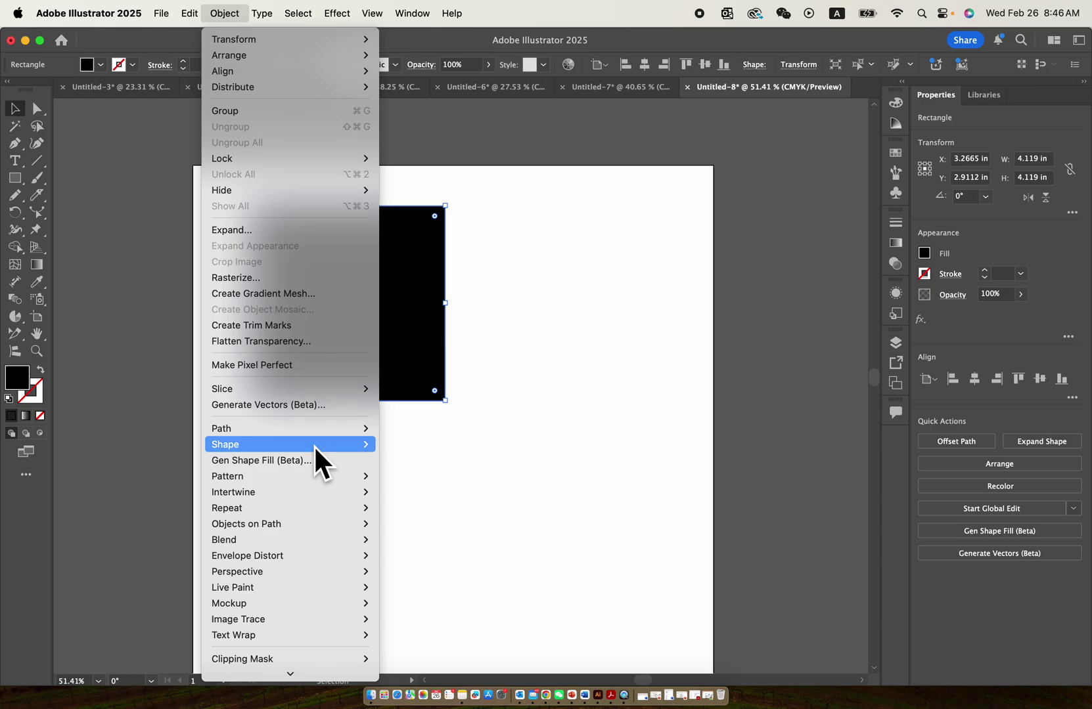
{"action": "mouse_move", "coordinate": [312, 557]}
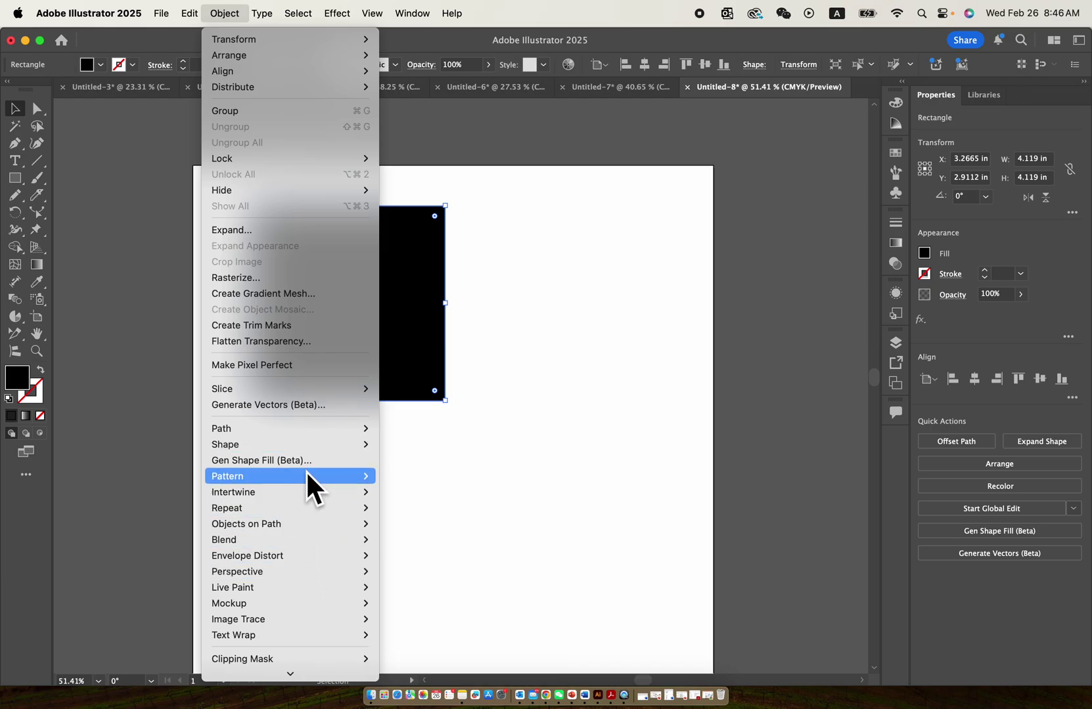
{"action": "mouse_move", "coordinate": [302, 428]}
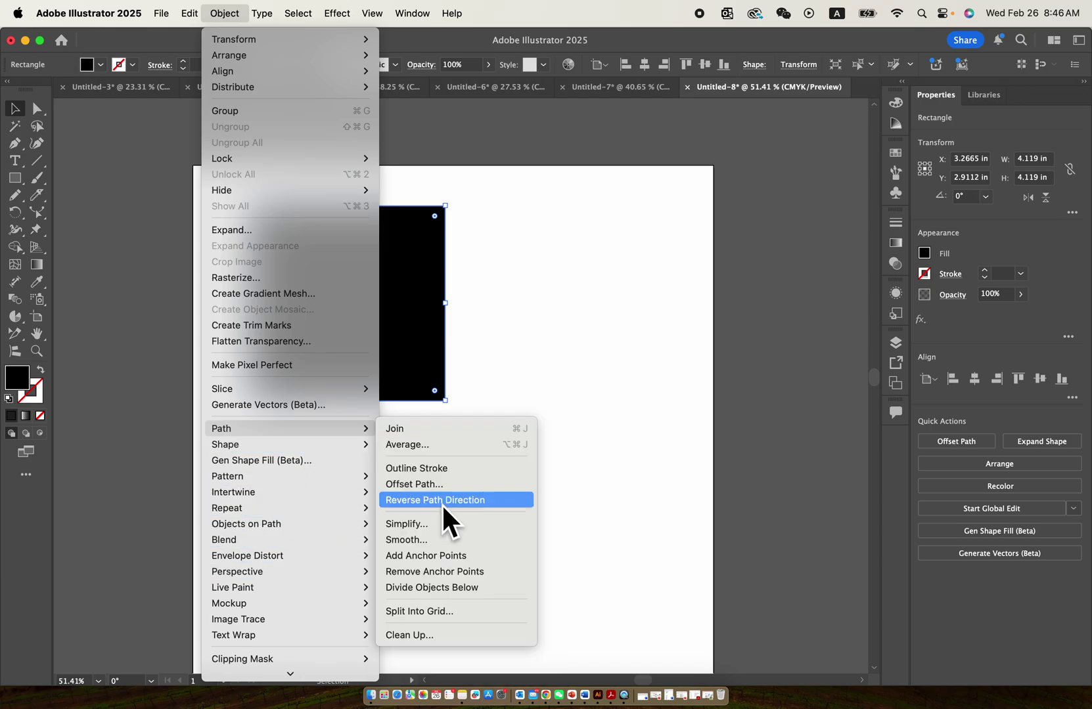
{"action": "left_click", "coordinate": [444, 608]}
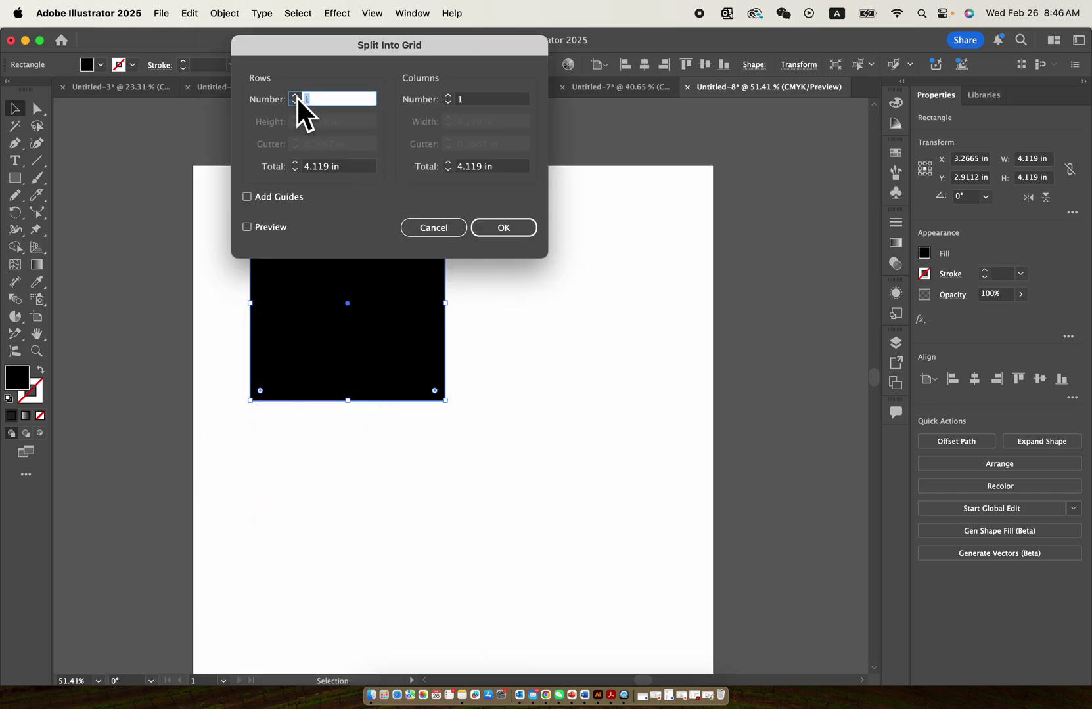
{"action": "type", "text": "4"}
{"action": "left_click", "coordinate": [448, 95]}
{"action": "type", "text": "4"}
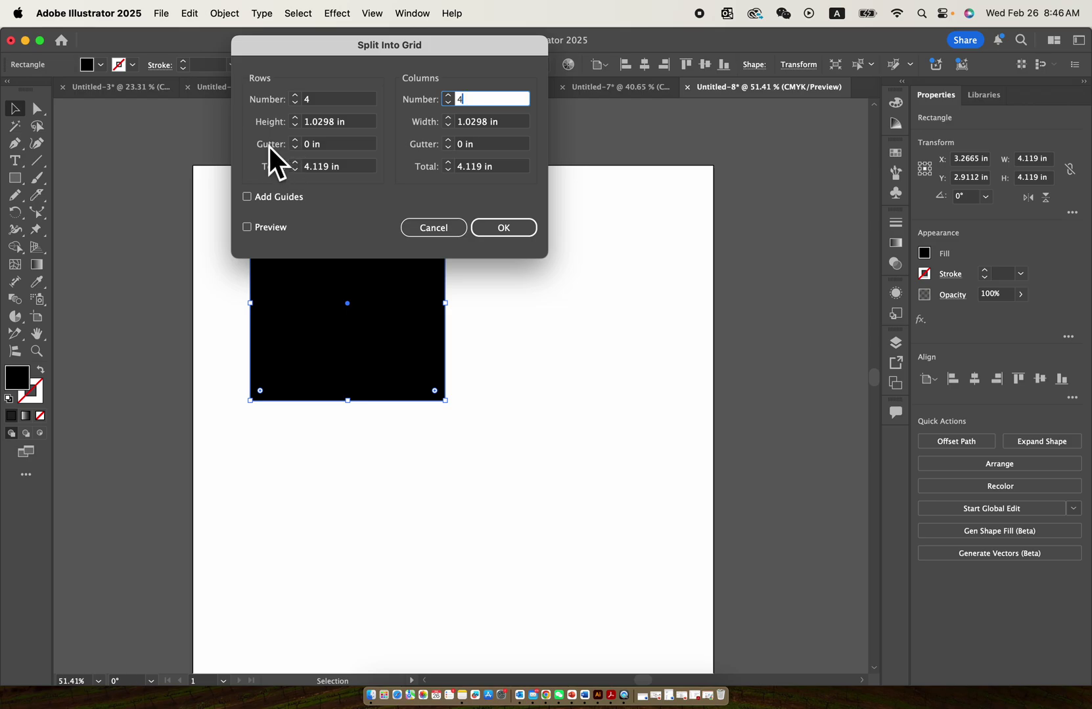
Set the row and column gutters to 0.1 in and apply the grid split
{"action": "left_click", "coordinate": [324, 144]}
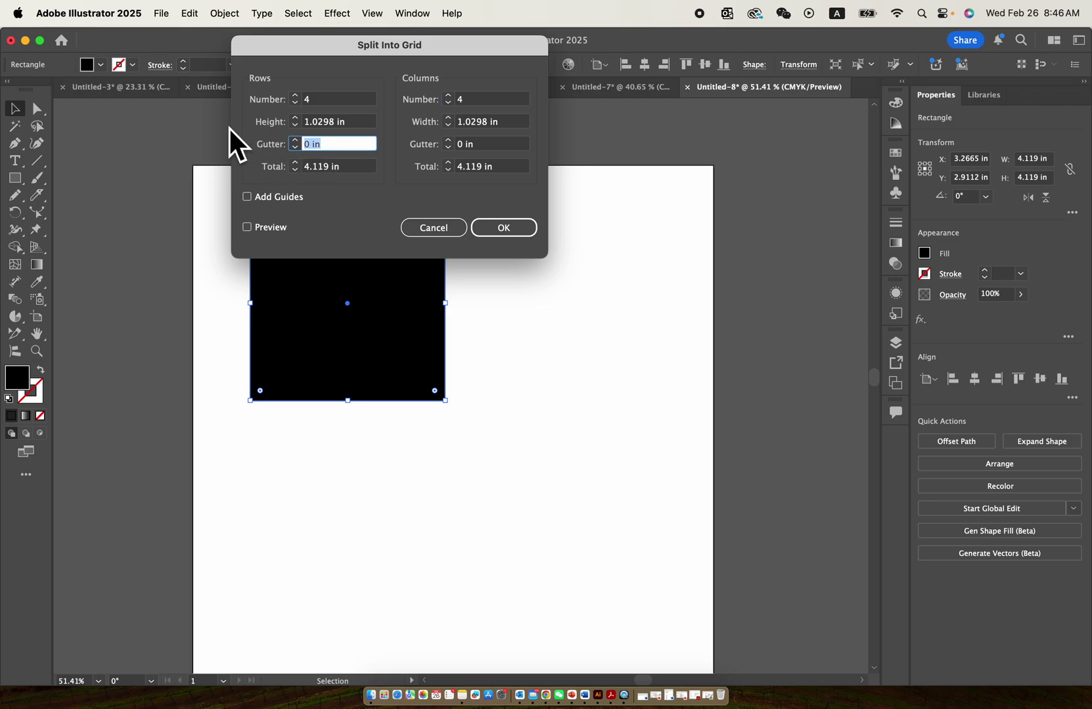
{"action": "type", "text": "0.1"}
{"action": "left_click", "coordinate": [495, 146]}
{"action": "type", "text": "0.1"}
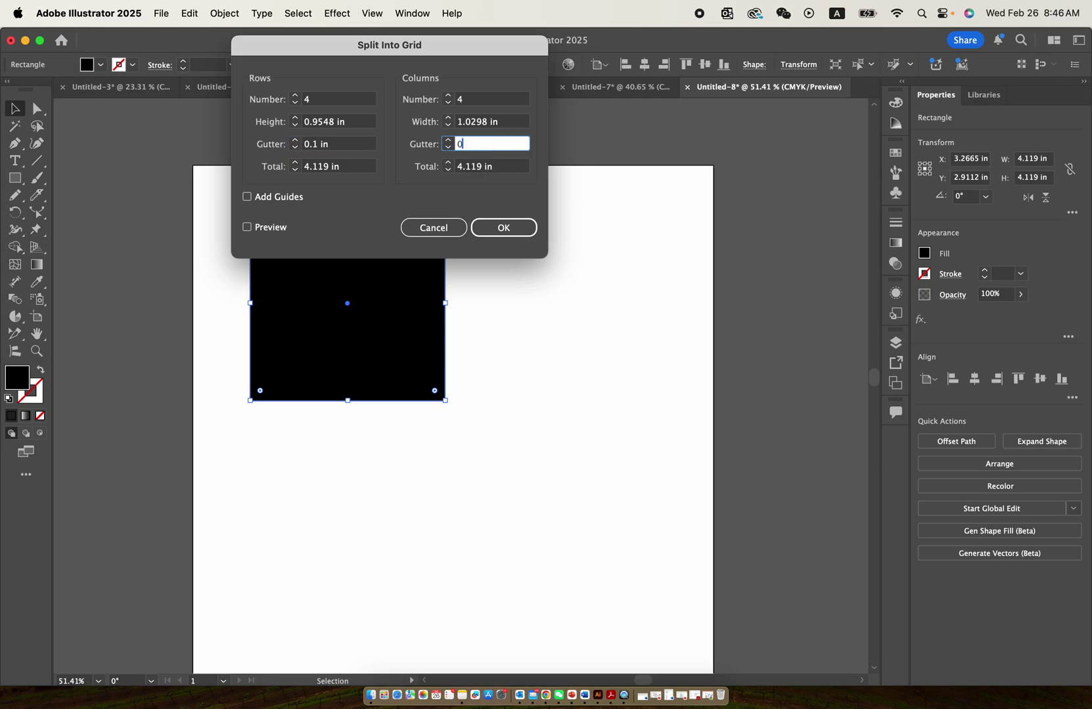
{"action": "left_click", "coordinate": [503, 227]}
{"action": "scroll", "coordinate": [410, 190], "scroll_direction": "up", "scroll_amount": 3}
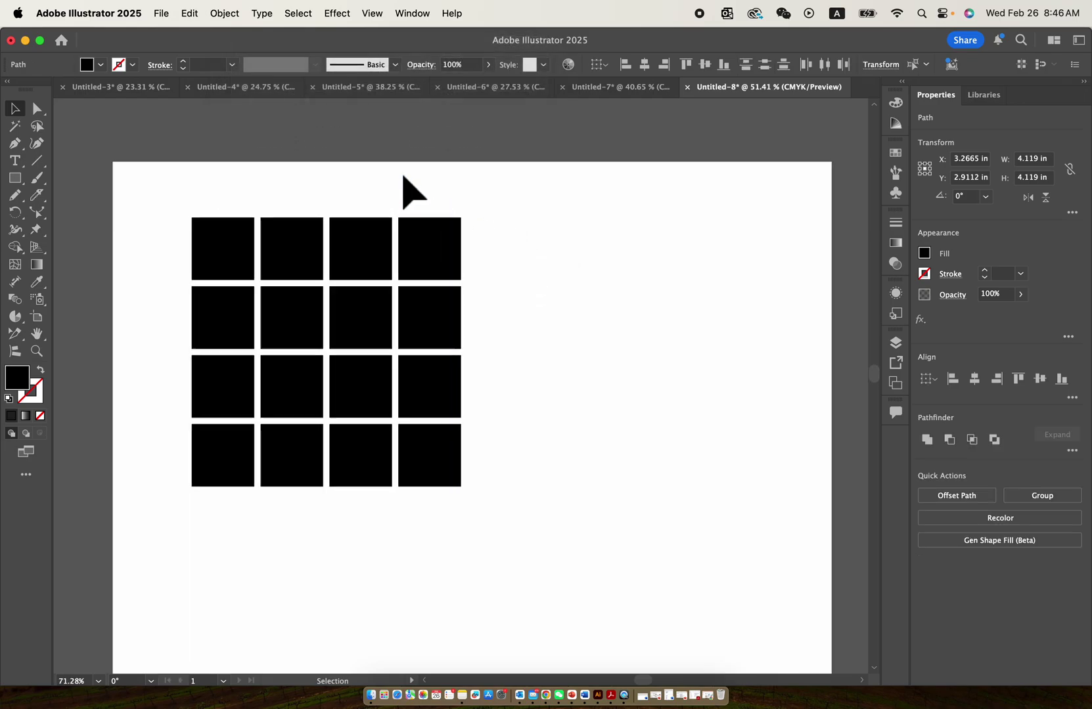
{"action": "left_click", "coordinate": [173, 277]}
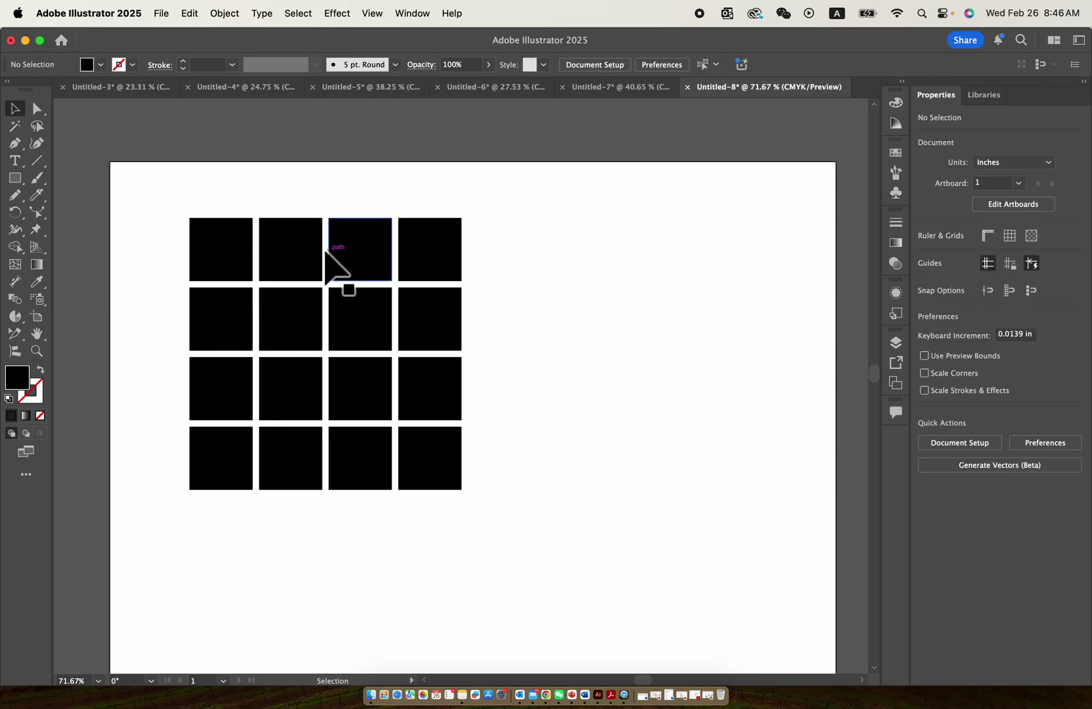
Fully round the second cell of row one, the third cell of row two and the fourth cell of row three into circles
{"action": "left_click", "coordinate": [288, 246]}
{"action": "left_click", "coordinate": [38, 109]}
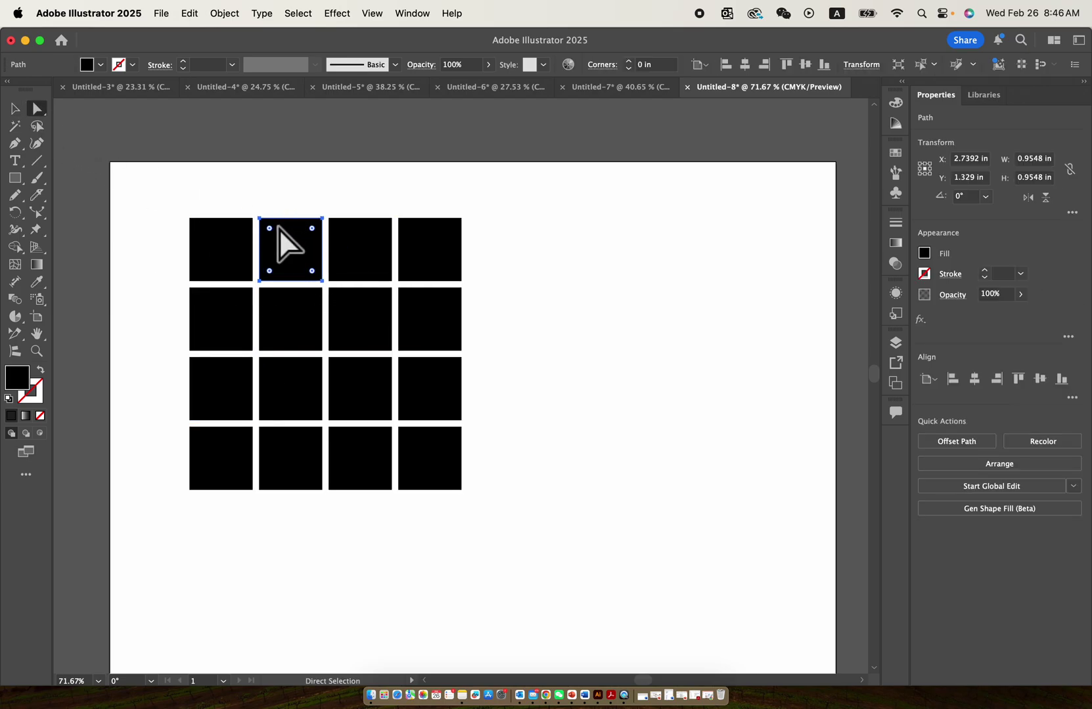
{"action": "left_click_drag", "start_coordinate": [278, 227], "coordinate": [292, 253]}
{"action": "left_click", "coordinate": [352, 325]}
{"action": "left_click_drag", "start_coordinate": [383, 321], "coordinate": [365, 303]}
{"action": "left_click", "coordinate": [428, 388]}
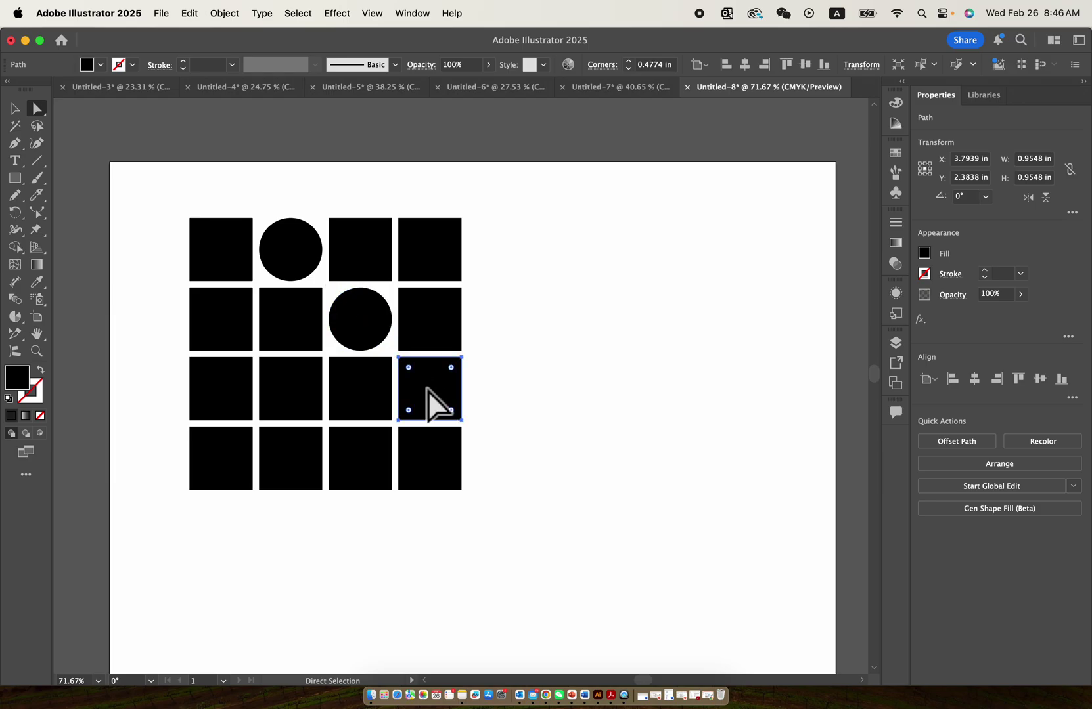
{"action": "left_click_drag", "start_coordinate": [408, 368], "coordinate": [470, 414]}
Fully round the second cell of the bottom row and the first cell of the third row into circles
{"action": "left_click", "coordinate": [295, 438]}
{"action": "left_click_drag", "start_coordinate": [311, 438], "coordinate": [206, 476]}
{"action": "left_click", "coordinate": [200, 394]}
{"action": "left_click_drag", "start_coordinate": [206, 385], "coordinate": [358, 558]}
{"action": "left_click", "coordinate": [377, 578]}
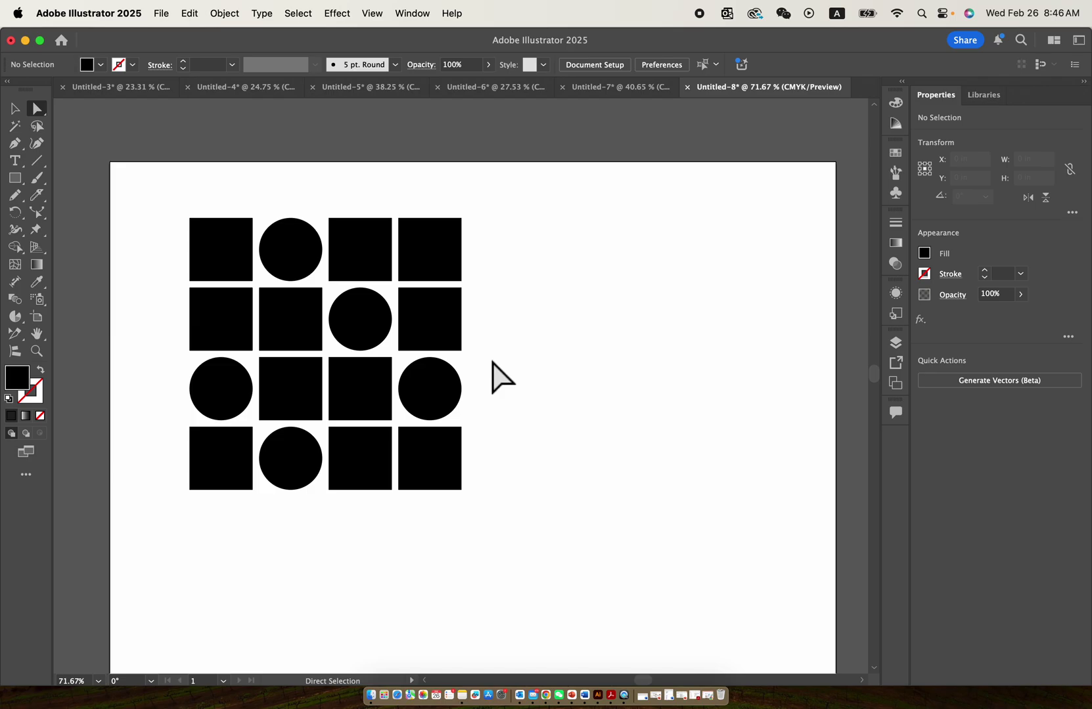
Draw a black hexagon about 3.21 in wide and 2.78 in high to the right of the grid
{"action": "scroll", "coordinate": [181, 224], "scroll_direction": "down", "scroll_amount": 3}
{"action": "left_click_drag", "start_coordinate": [19, 183], "coordinate": [64, 230]}
{"action": "left_click_drag", "start_coordinate": [431, 286], "coordinate": [488, 292]}
{"action": "key", "text": "v"}
Split the black hexagon into a grid of 3 rows and 3 columns
{"action": "left_click", "coordinate": [188, 15]}
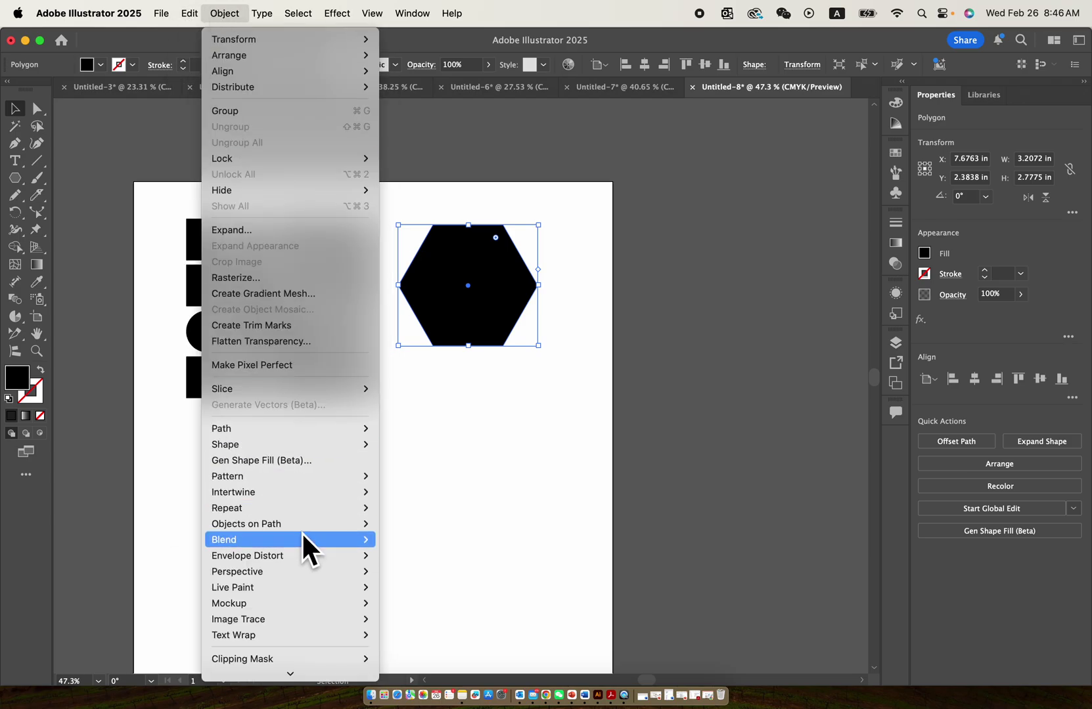
{"action": "scroll", "coordinate": [313, 586], "scroll_direction": "down", "scroll_amount": 2}
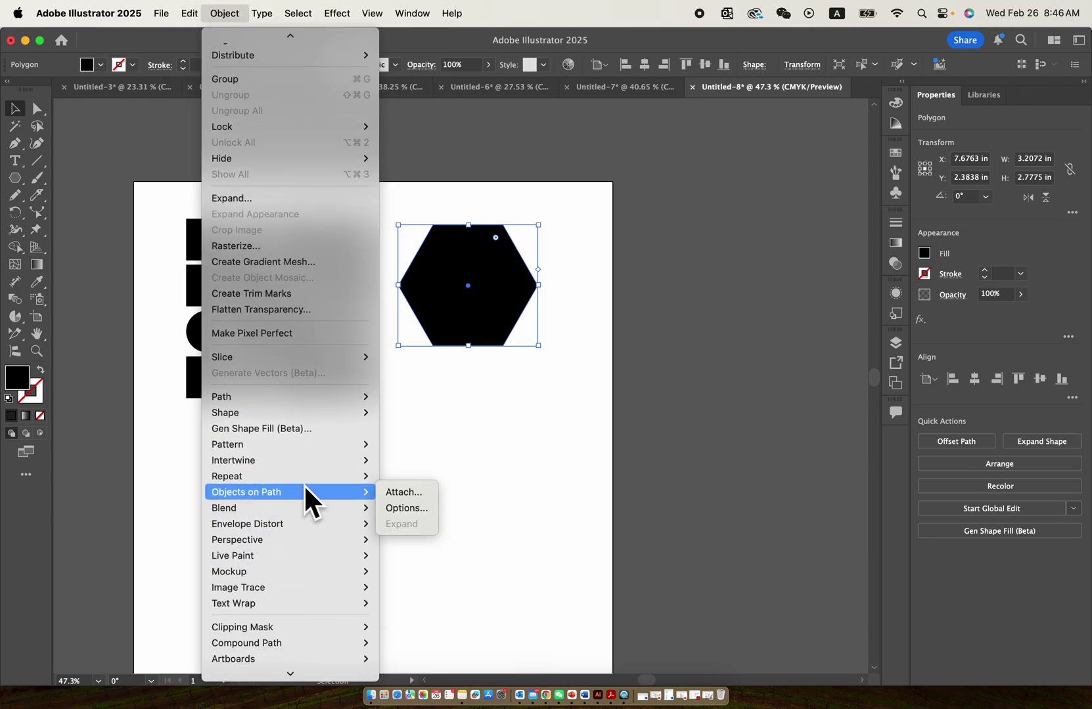
{"action": "mouse_move", "coordinate": [316, 397]}
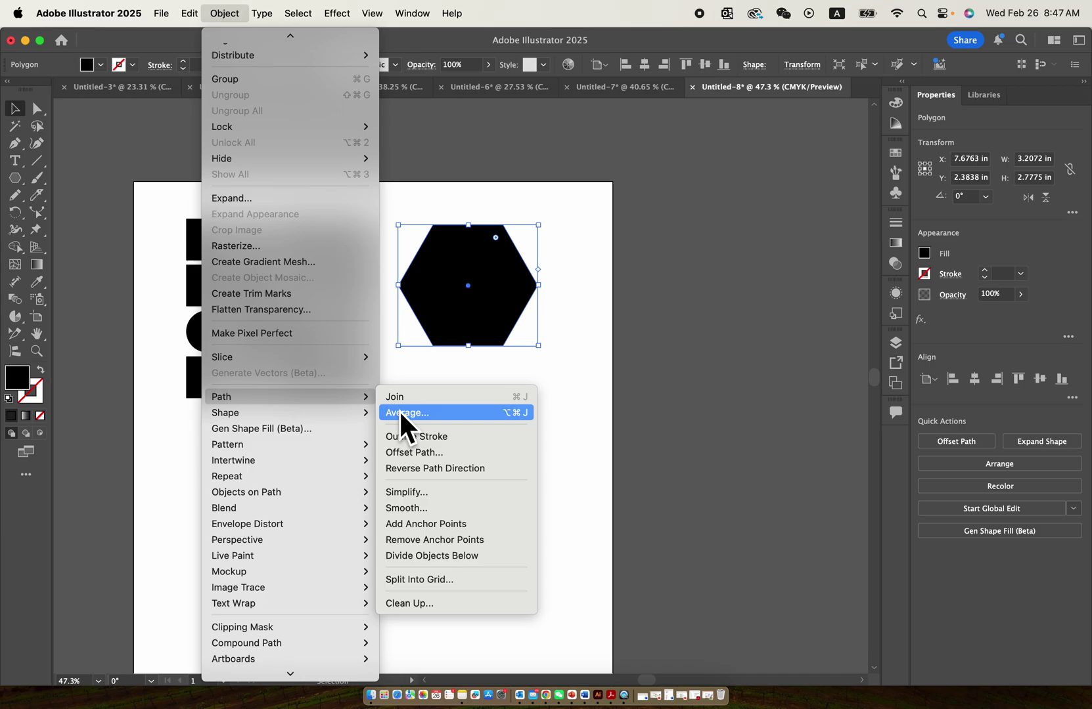
{"action": "left_click", "coordinate": [465, 582]}
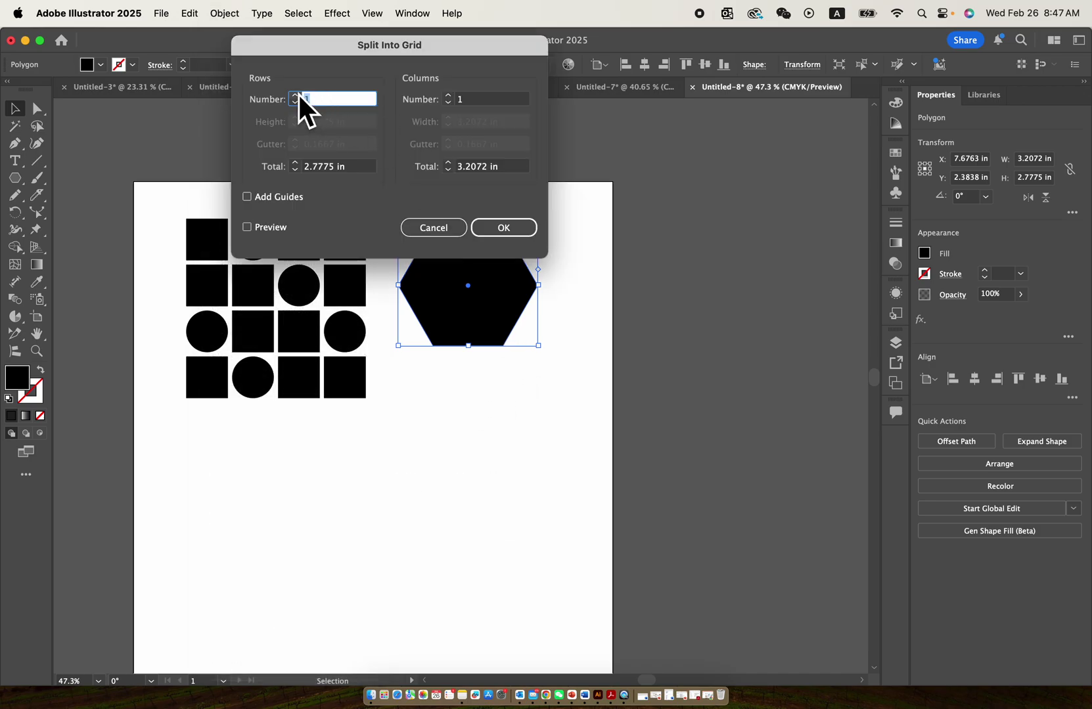
{"action": "type", "text": "3"}
{"action": "left_click", "coordinate": [450, 98]}
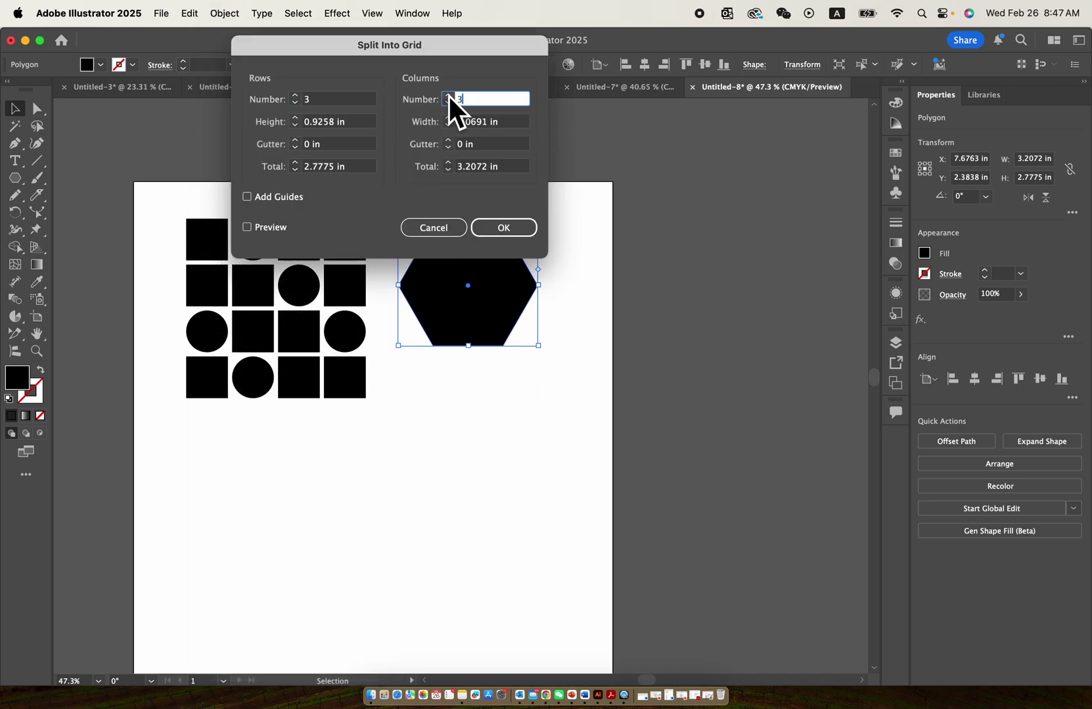
{"action": "type", "text": "3"}
{"action": "left_click", "coordinate": [503, 227]}
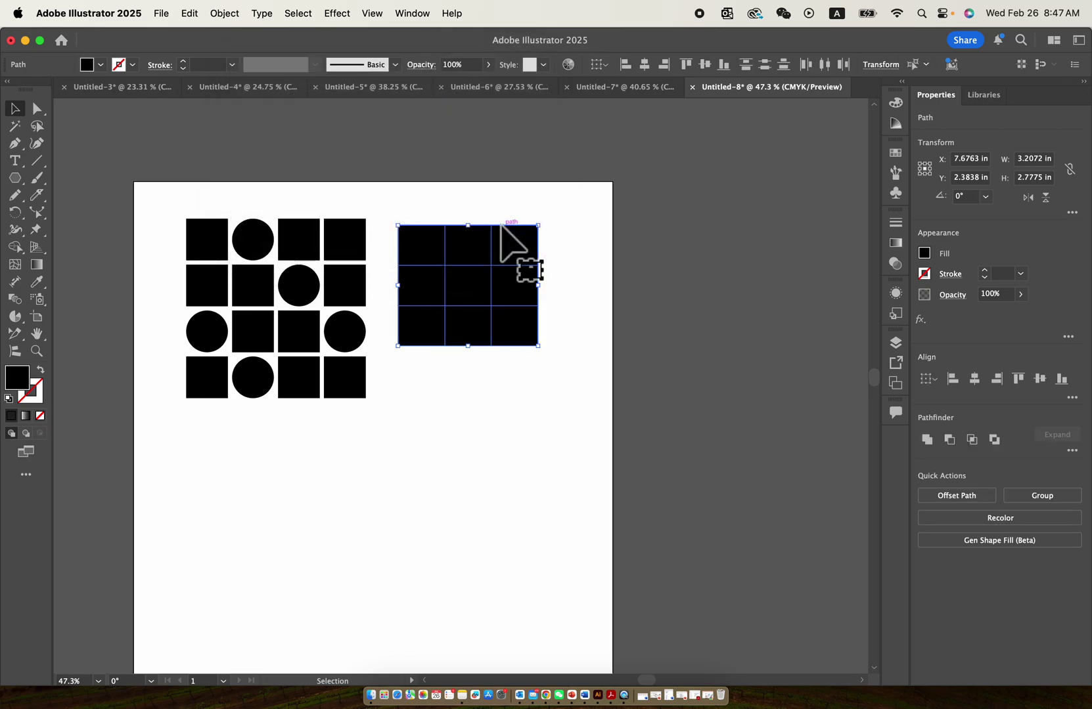
Try moving the top middle cell out of the new grid, and undo the move
{"action": "scroll", "coordinate": [511, 188], "scroll_direction": "up", "scroll_amount": 3}
{"action": "left_click", "coordinate": [468, 201]}
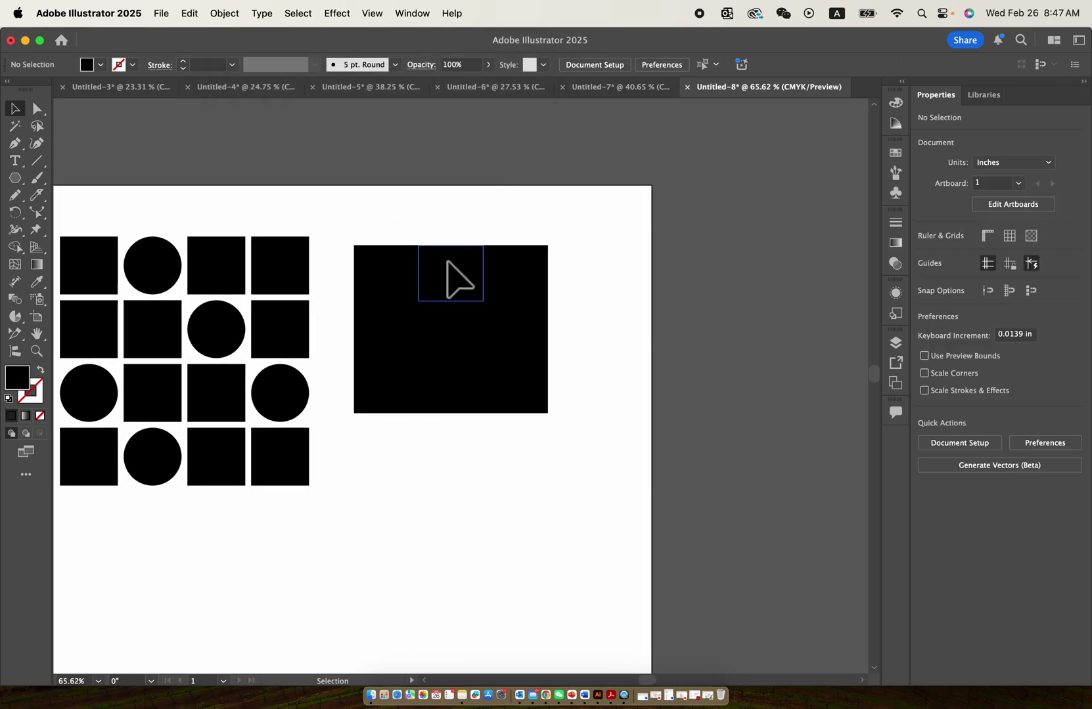
{"action": "left_click_drag", "start_coordinate": [448, 261], "coordinate": [448, 221]}
{"action": "key", "text": "super+z"}
{"action": "left_click", "coordinate": [549, 213]}
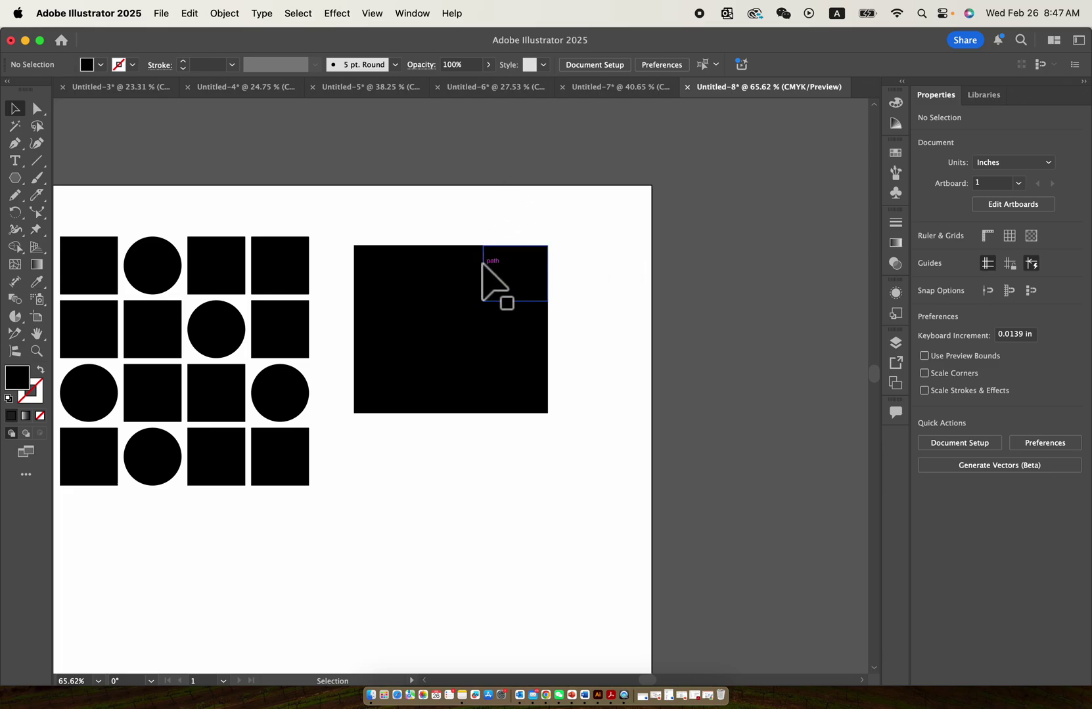
{"action": "scroll", "coordinate": [381, 258], "scroll_direction": "down", "scroll_amount": 3}
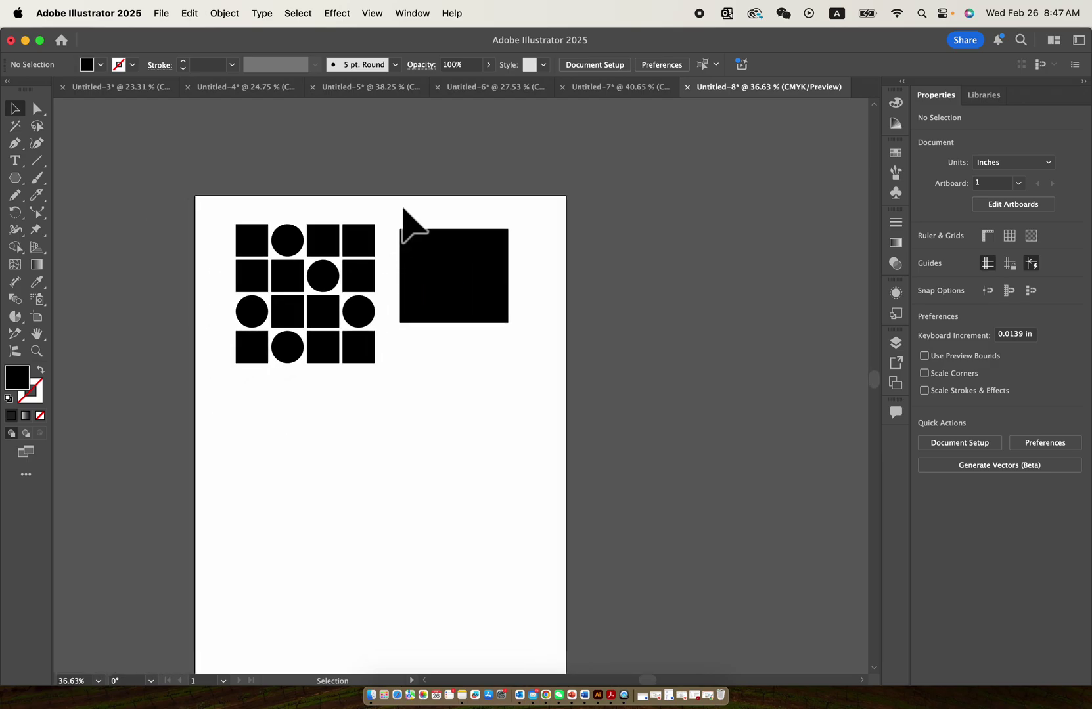
Draw a black circle about 3.68 in in diameter below the split rectangle
{"action": "left_click", "coordinate": [15, 176]}
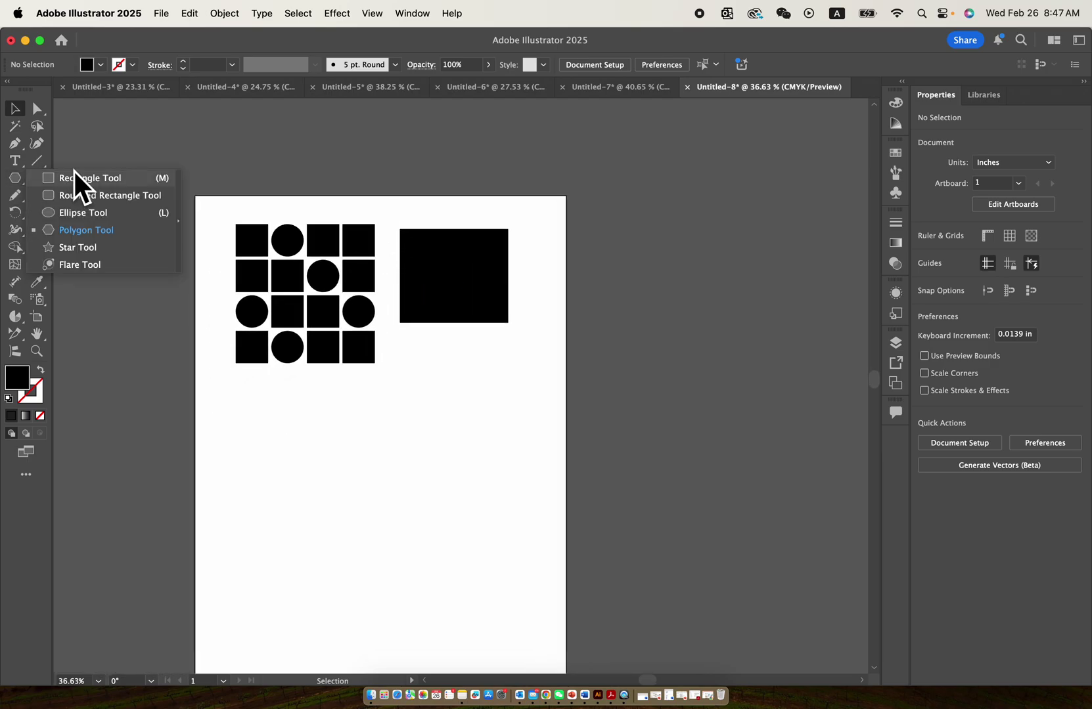
{"action": "left_click", "coordinate": [74, 215]}
{"action": "mouse_move", "coordinate": [405, 377]}
{"action": "left_mouse_down"}
{"action": "mouse_move", "coordinate": [522, 504]}
{"action": "mouse_move", "coordinate": [484, 472]}
{"action": "left_mouse_up"}
{"action": "key", "text": "v"}
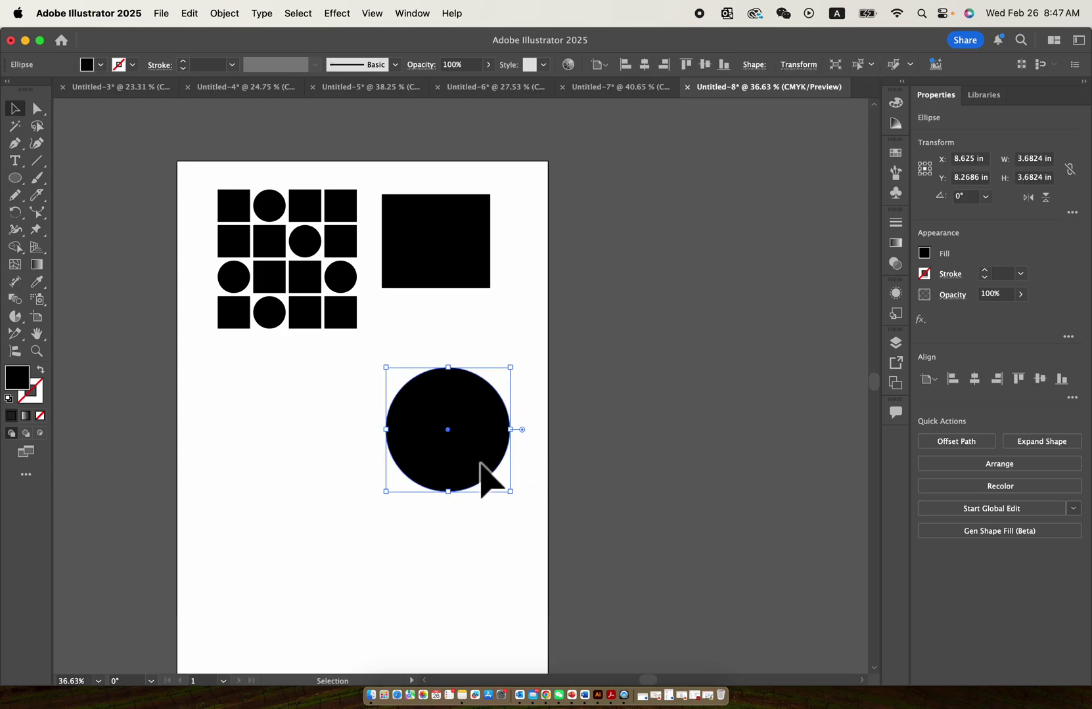
{"action": "left_click", "coordinate": [224, 356]}
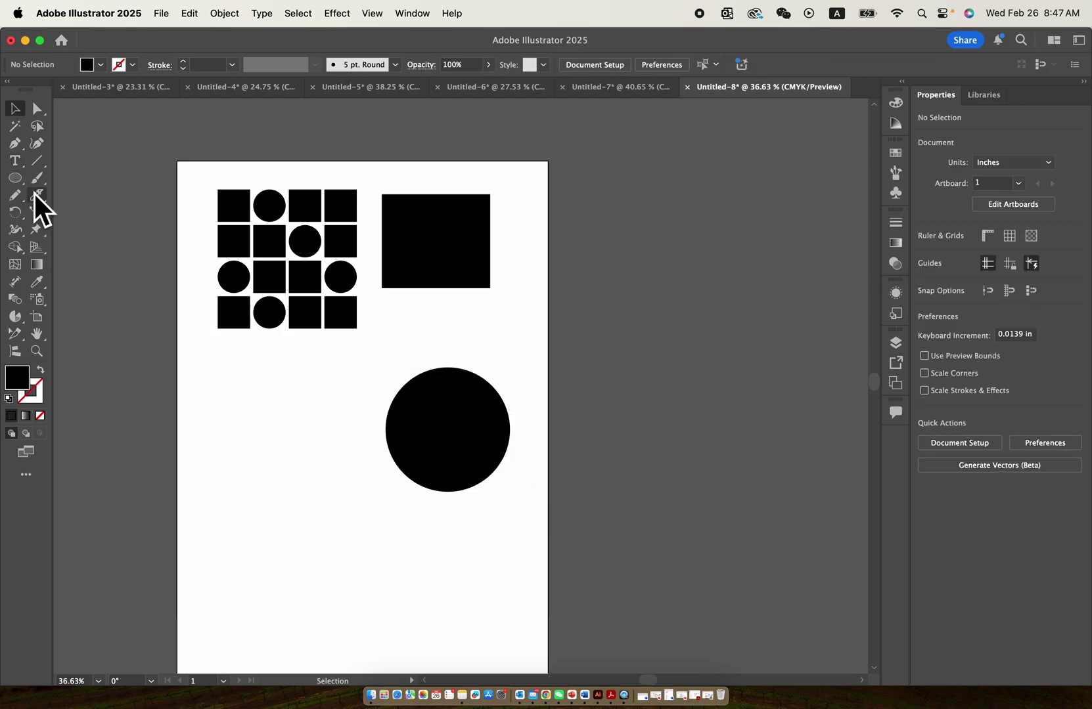
Cut the circle into three pieces with two freehand diagonal strokes of the Knife tool
{"action": "left_click", "coordinate": [446, 386]}
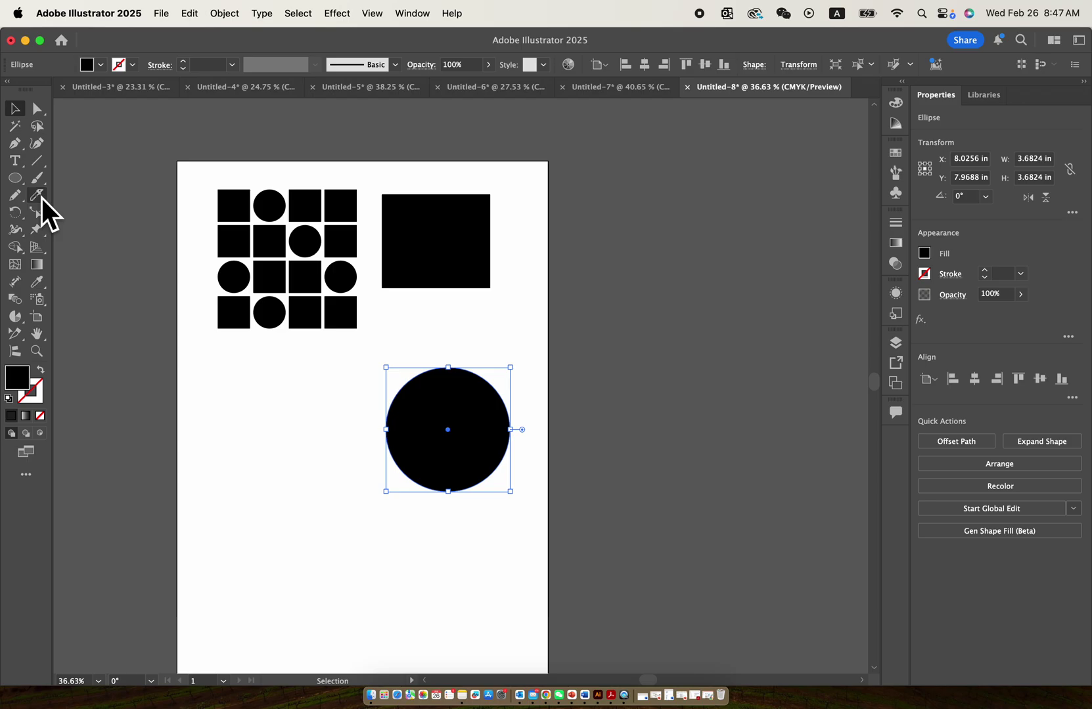
{"action": "left_click", "coordinate": [42, 199]}
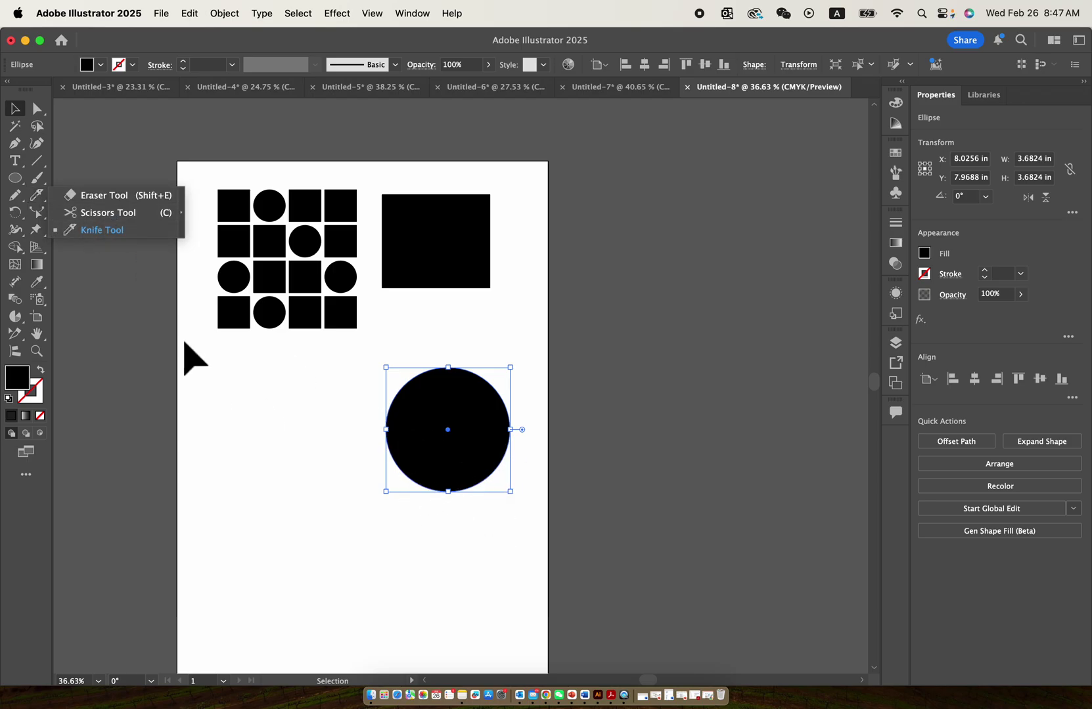
{"action": "left_click", "coordinate": [113, 233]}
{"action": "mouse_move", "coordinate": [352, 456]}
{"action": "left_mouse_down"}
{"action": "mouse_move", "coordinate": [362, 431]}
{"action": "mouse_move", "coordinate": [512, 393]}
{"action": "mouse_move", "coordinate": [534, 377]}
{"action": "left_mouse_up"}
{"action": "key", "text": "super+z"}
{"action": "left_click_drag", "start_coordinate": [371, 446], "coordinate": [536, 374]}
{"action": "mouse_move", "coordinate": [355, 472]}
{"action": "left_mouse_down"}
{"action": "mouse_move", "coordinate": [387, 465]}
{"action": "mouse_move", "coordinate": [470, 397]}
{"action": "mouse_move", "coordinate": [535, 404]}
{"action": "left_mouse_up"}
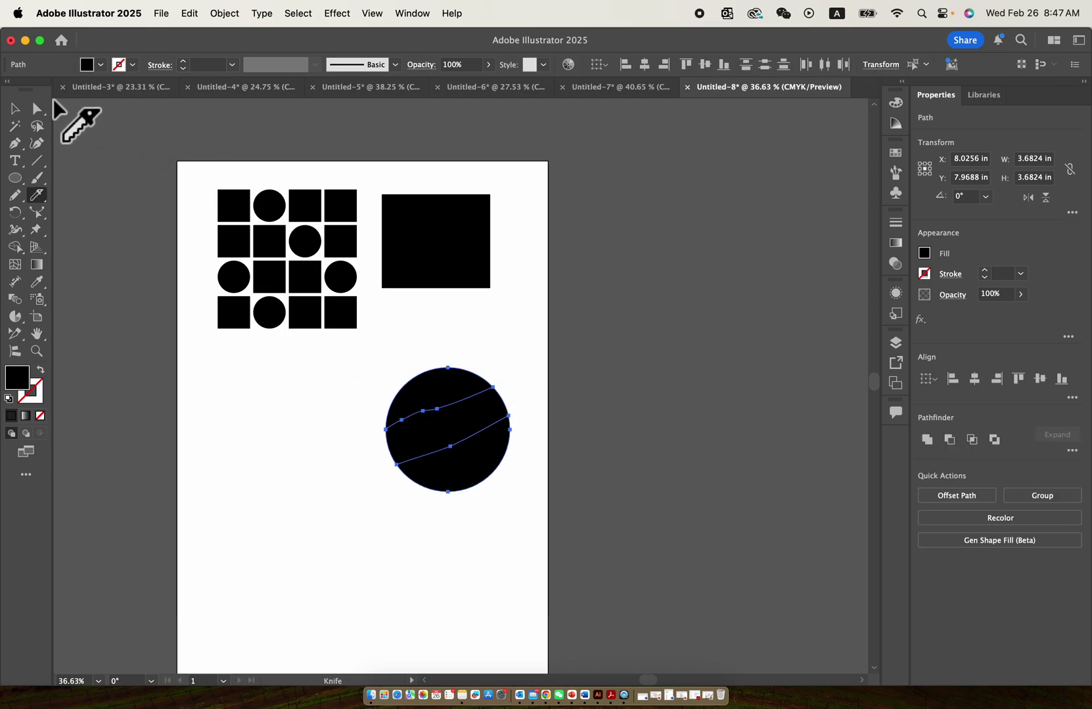
Pull the upper and lower pieces of the cut circle away from the middle piece, and undo both moves
{"action": "left_click", "coordinate": [15, 108]}
{"action": "left_click", "coordinate": [236, 390]}
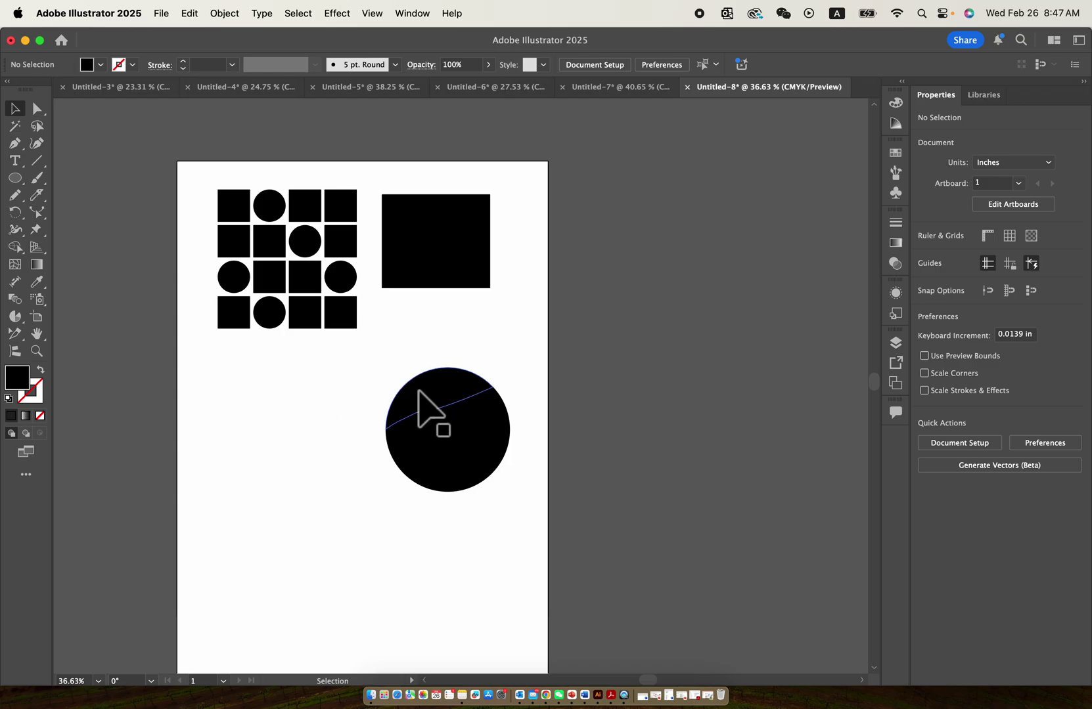
{"action": "left_click_drag", "start_coordinate": [430, 400], "coordinate": [431, 385]}
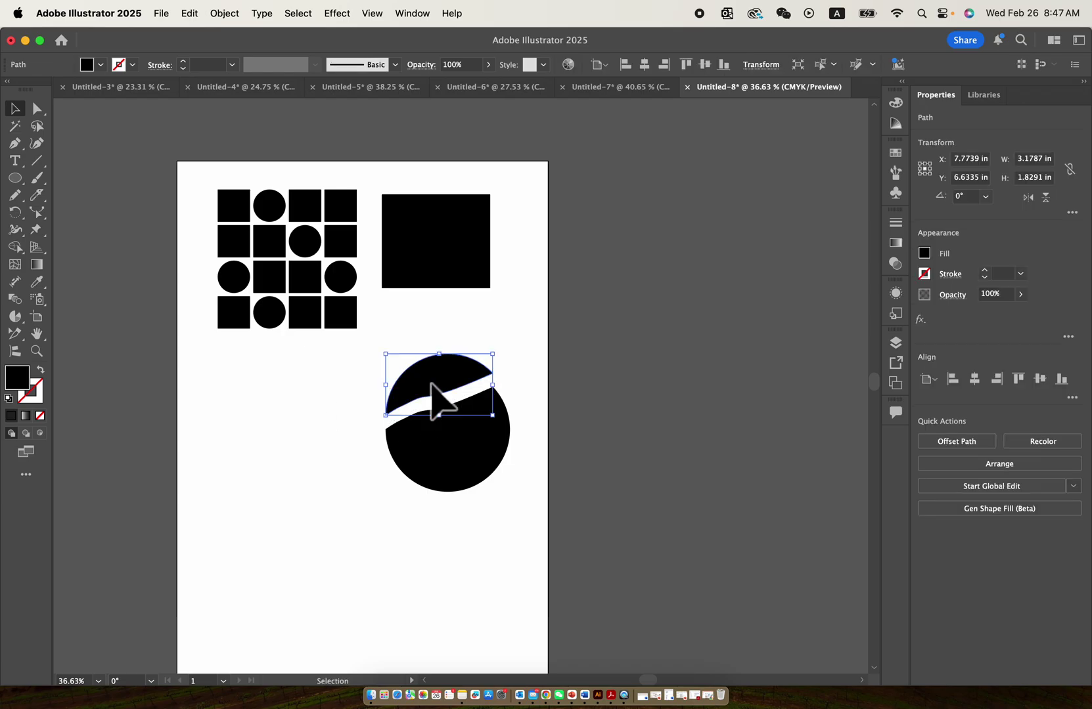
{"action": "left_click", "coordinate": [455, 480]}
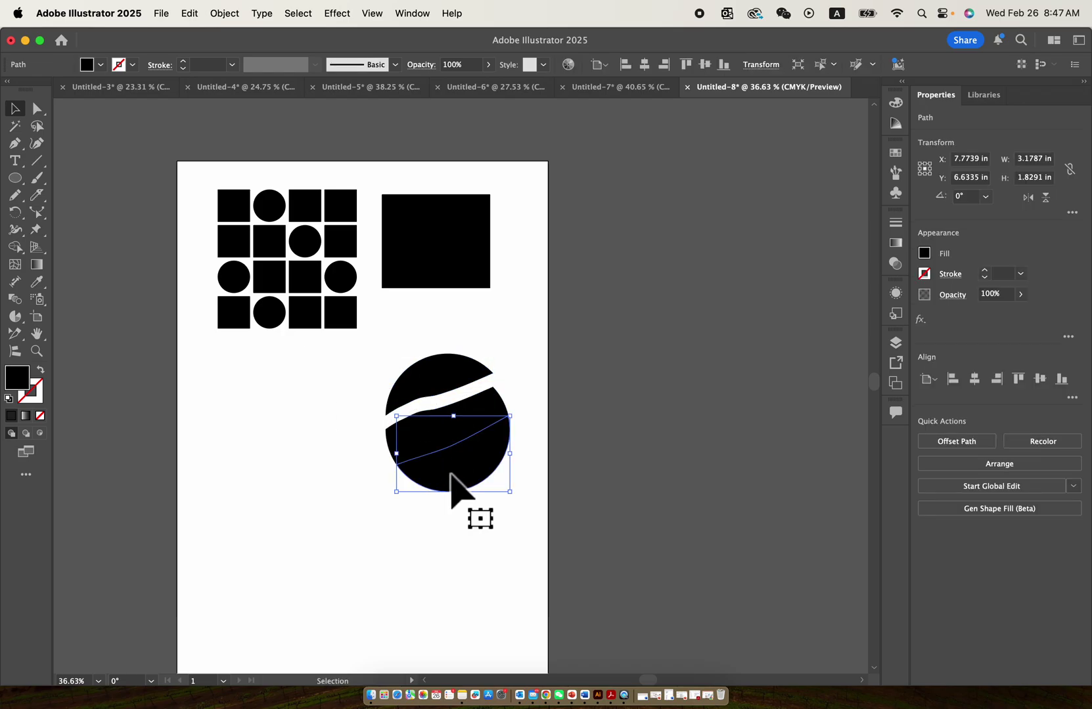
{"action": "left_click_drag", "start_coordinate": [459, 492], "coordinate": [459, 503]}
{"action": "left_click", "coordinate": [462, 586]}
{"action": "key", "text": "super+z"}
{"action": "key", "text": "super+z"}
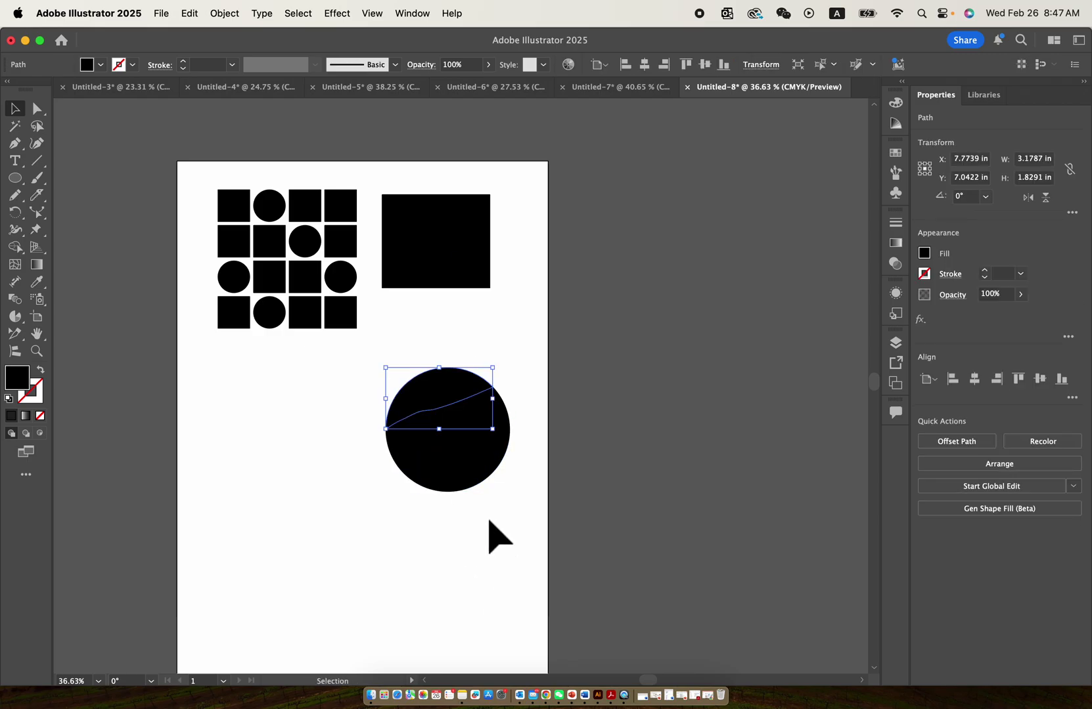
Check the separate pieces of the circle and undo both freehand Knife cuts
{"action": "left_click", "coordinate": [488, 520]}
{"action": "left_click", "coordinate": [446, 399]}
{"action": "left_click", "coordinate": [446, 346]}
{"action": "left_click", "coordinate": [444, 390]}
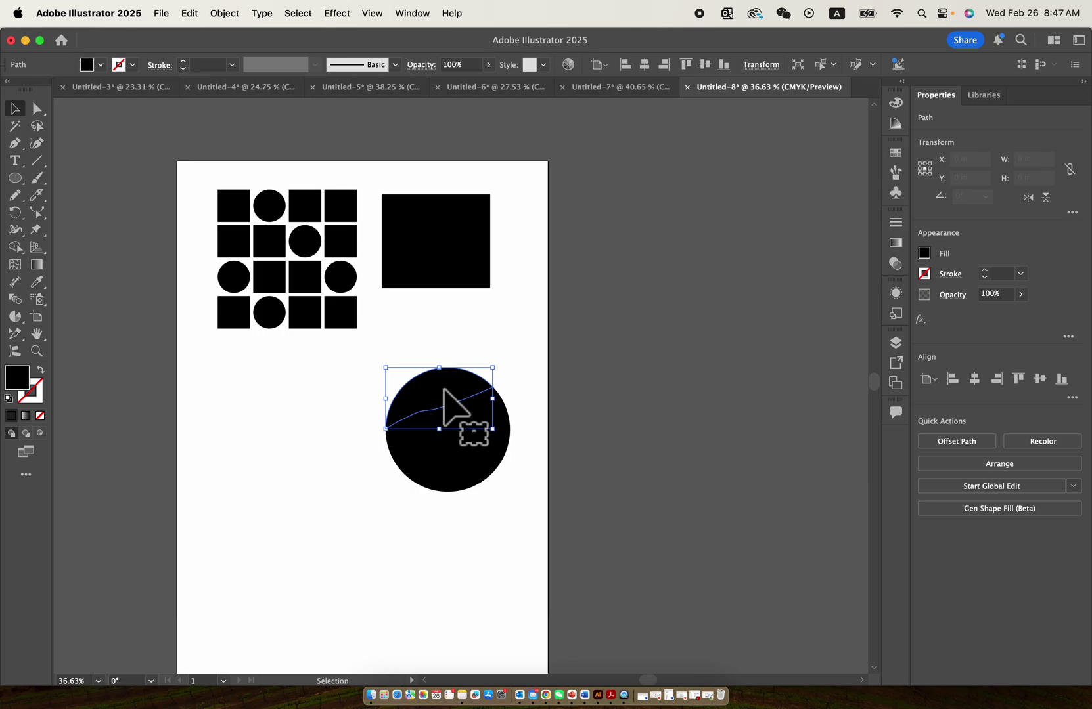
{"action": "left_click", "coordinate": [467, 462]}
{"action": "scroll", "coordinate": [447, 424], "scroll_direction": "up", "scroll_amount": 2}
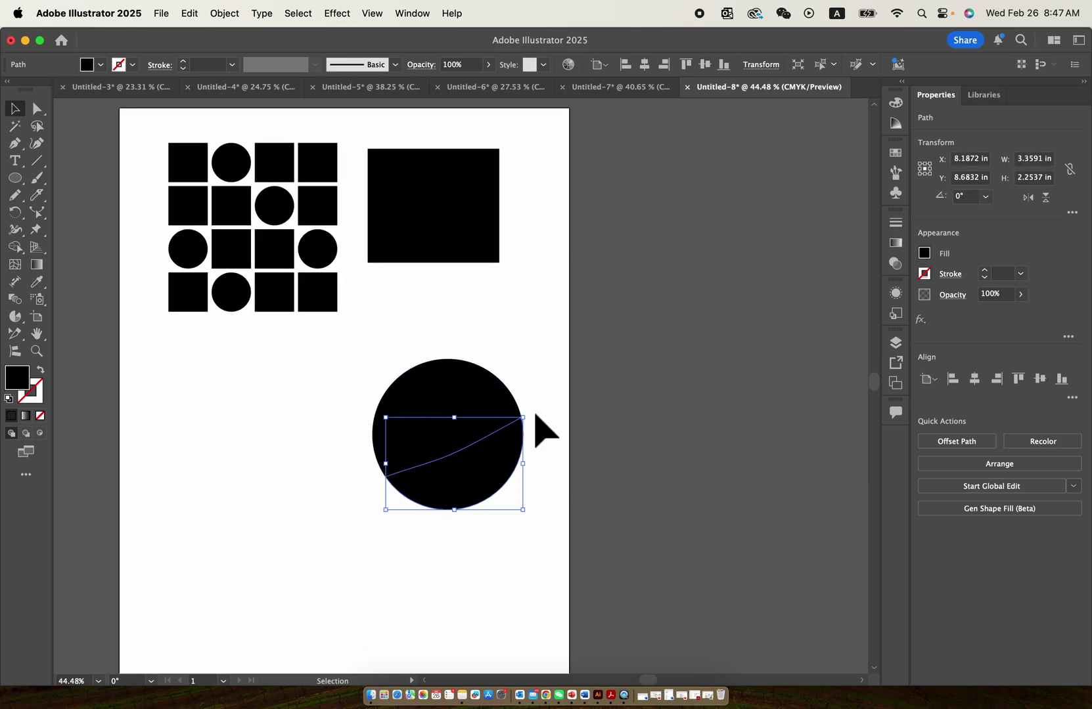
{"action": "key", "text": "super+z"}
{"action": "left_click", "coordinate": [578, 375]}
{"action": "key", "text": "super+z"}
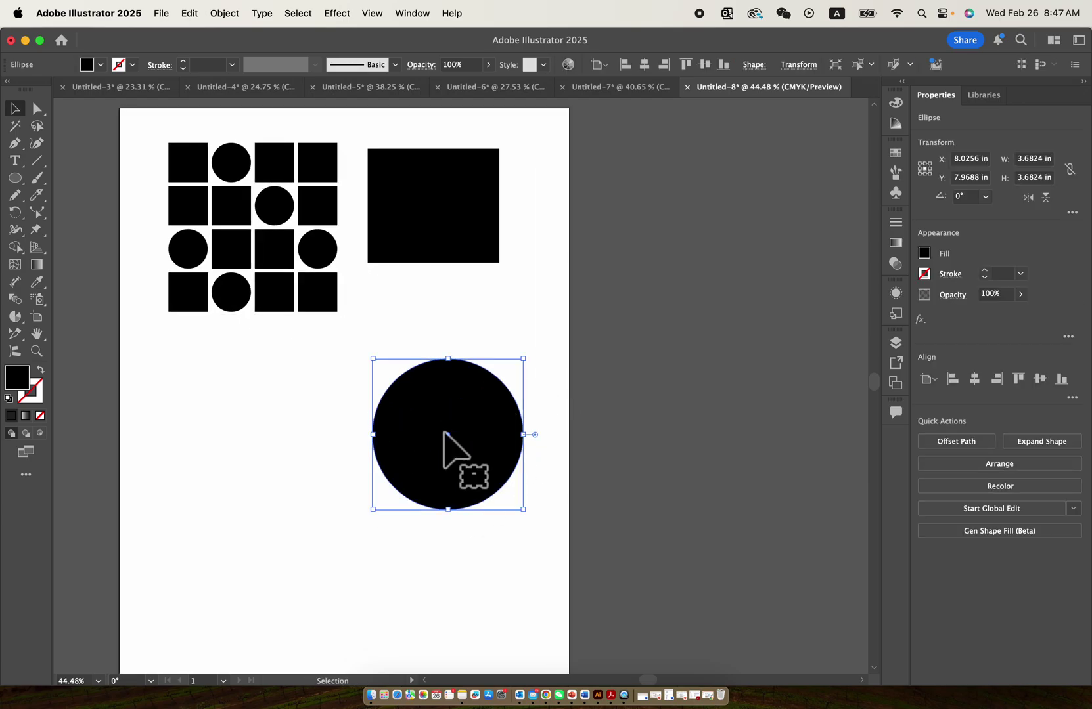
Try a straight diagonal Knife cut across the circle twice, undoing each one
{"action": "left_click", "coordinate": [37, 195]}
{"action": "mouse_move", "coordinate": [352, 470]}
{"action": "left_mouse_down"}
{"action": "mouse_move", "coordinate": [428, 436]}
{"action": "mouse_move", "coordinate": [548, 337]}
{"action": "left_mouse_up"}
{"action": "key", "text": "super+z"}
{"action": "left_click_drag", "start_coordinate": [360, 489], "coordinate": [644, 340]}
{"action": "key", "text": "super+z"}
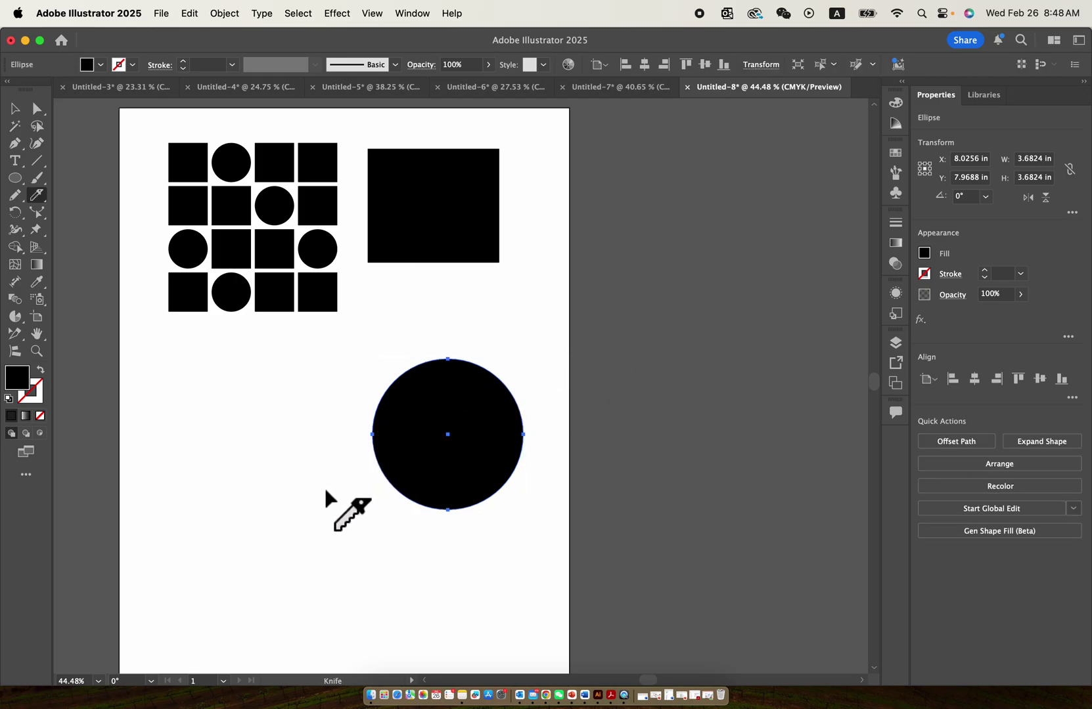
Slice the circle into a crisscross lattice with four rising and six falling straight diagonal Knife cuts
{"action": "left_click_drag", "start_coordinate": [326, 489], "coordinate": [613, 319]}
{"action": "mouse_move", "coordinate": [366, 521]}
{"action": "left_mouse_down"}
{"action": "mouse_move", "coordinate": [420, 498]}
{"action": "mouse_move", "coordinate": [548, 403]}
{"action": "left_mouse_up"}
{"action": "left_click_drag", "start_coordinate": [328, 368], "coordinate": [506, 540]}
{"action": "left_click_drag", "start_coordinate": [420, 369], "coordinate": [577, 541]}
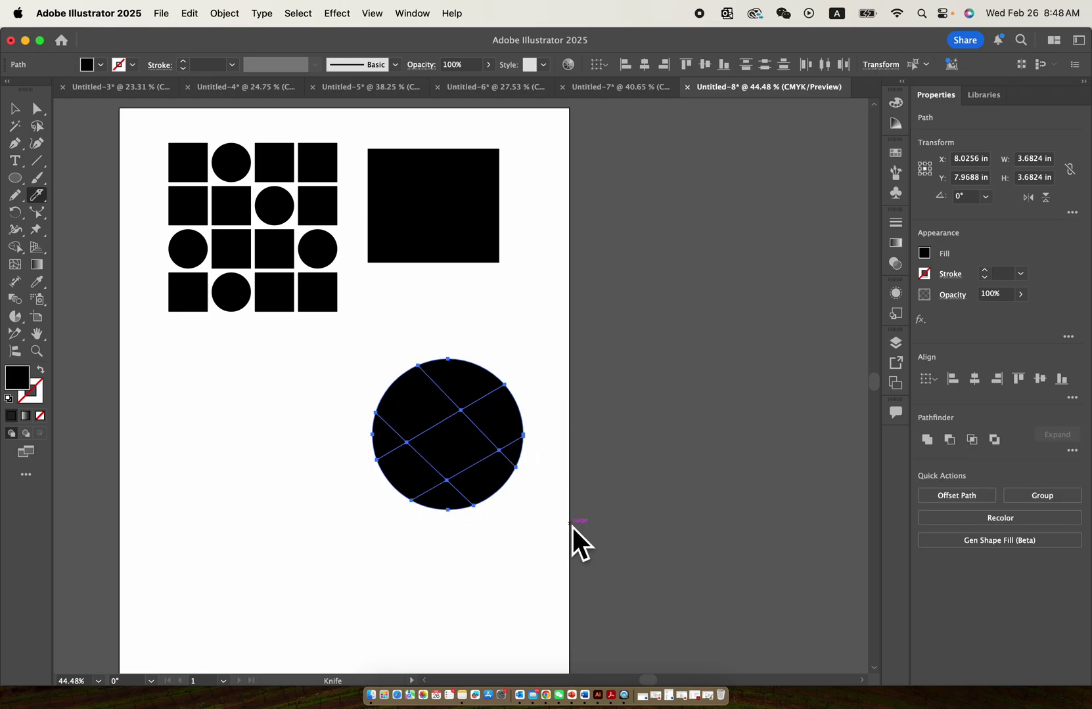
{"action": "left_click_drag", "start_coordinate": [375, 489], "coordinate": [558, 378]}
{"action": "left_click_drag", "start_coordinate": [365, 339], "coordinate": [558, 529]}
{"action": "left_click_drag", "start_coordinate": [366, 369], "coordinate": [605, 562]}
{"action": "mouse_move", "coordinate": [337, 451]}
{"action": "left_mouse_down"}
{"action": "mouse_move", "coordinate": [377, 442]}
{"action": "mouse_move", "coordinate": [513, 350]}
{"action": "left_mouse_up"}
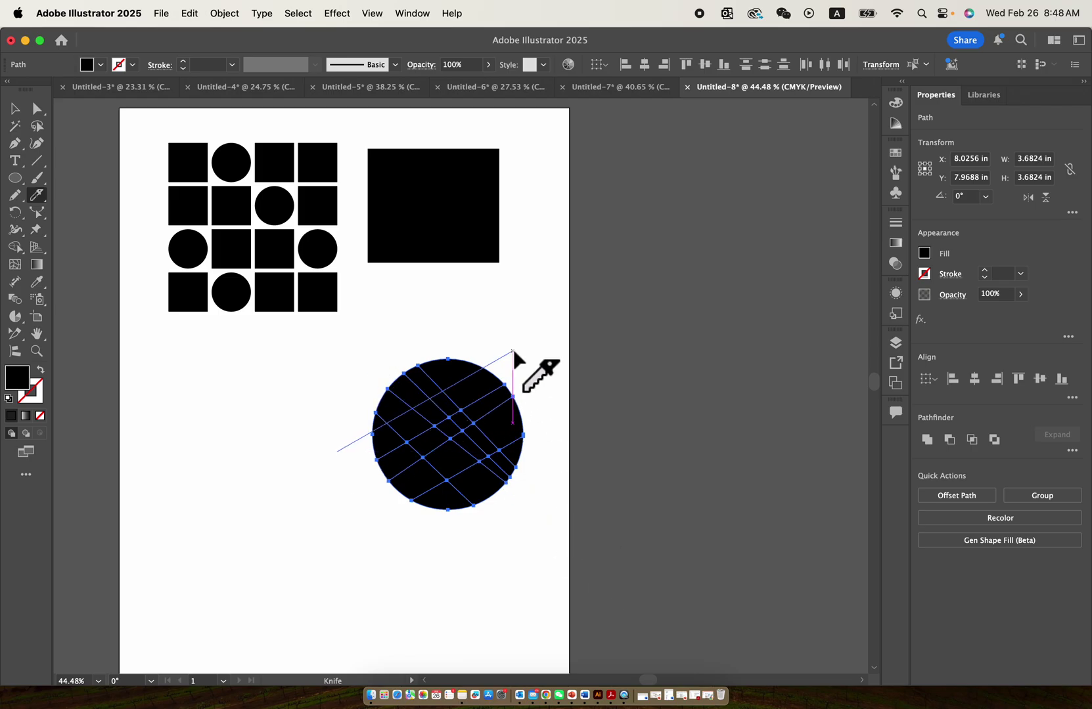
{"action": "left_click_drag", "start_coordinate": [446, 345], "coordinate": [592, 475]}
{"action": "left_click_drag", "start_coordinate": [336, 395], "coordinate": [480, 551]}
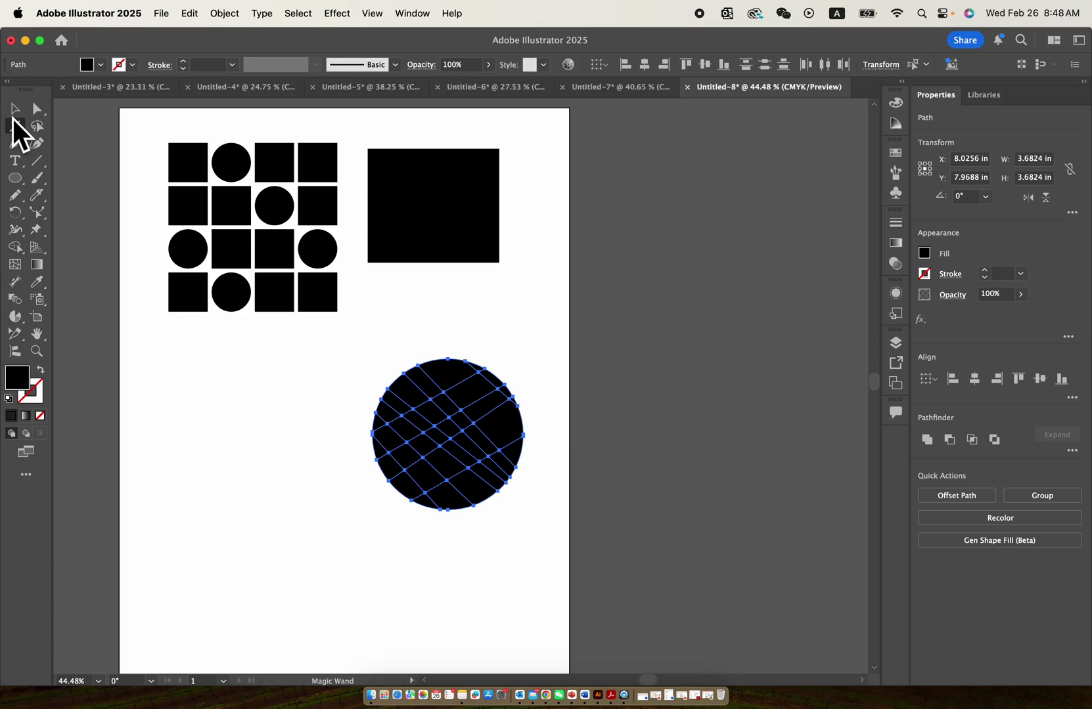
Try pulling a fragment out of the sliced circle's upper part, and undo the move
{"action": "left_click", "coordinate": [14, 110]}
{"action": "left_click", "coordinate": [289, 384]}
{"action": "left_click_drag", "start_coordinate": [449, 378], "coordinate": [392, 360]}
{"action": "key", "text": "super+z"}
{"action": "key", "text": "super+z"}
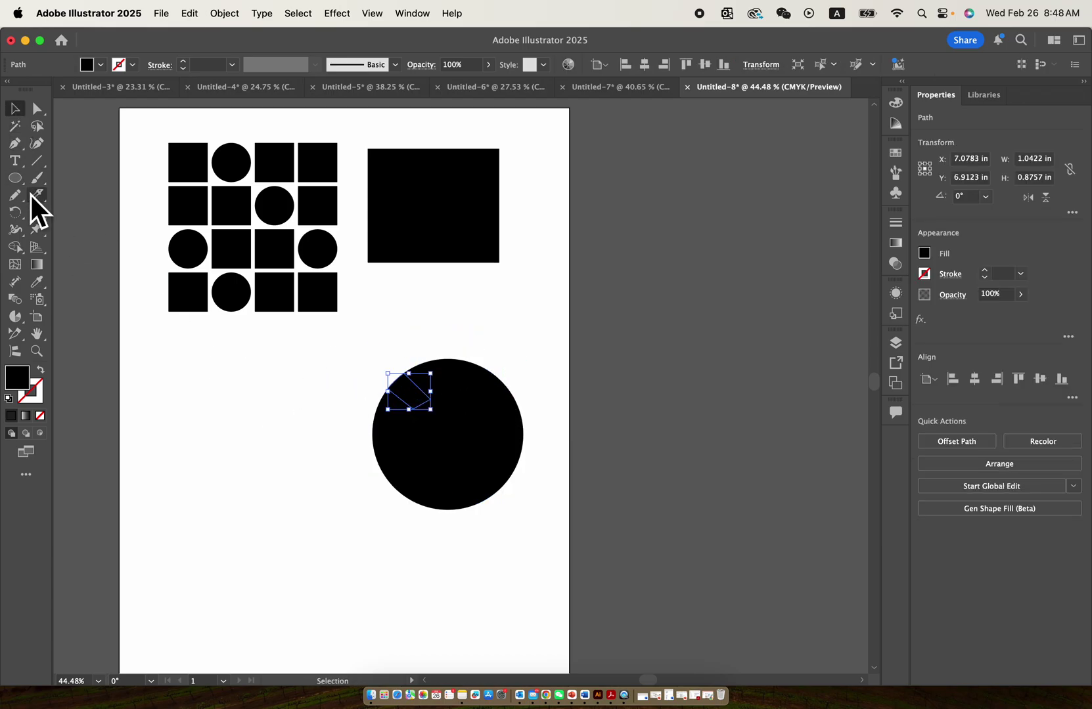
{"action": "left_click", "coordinate": [455, 561]}
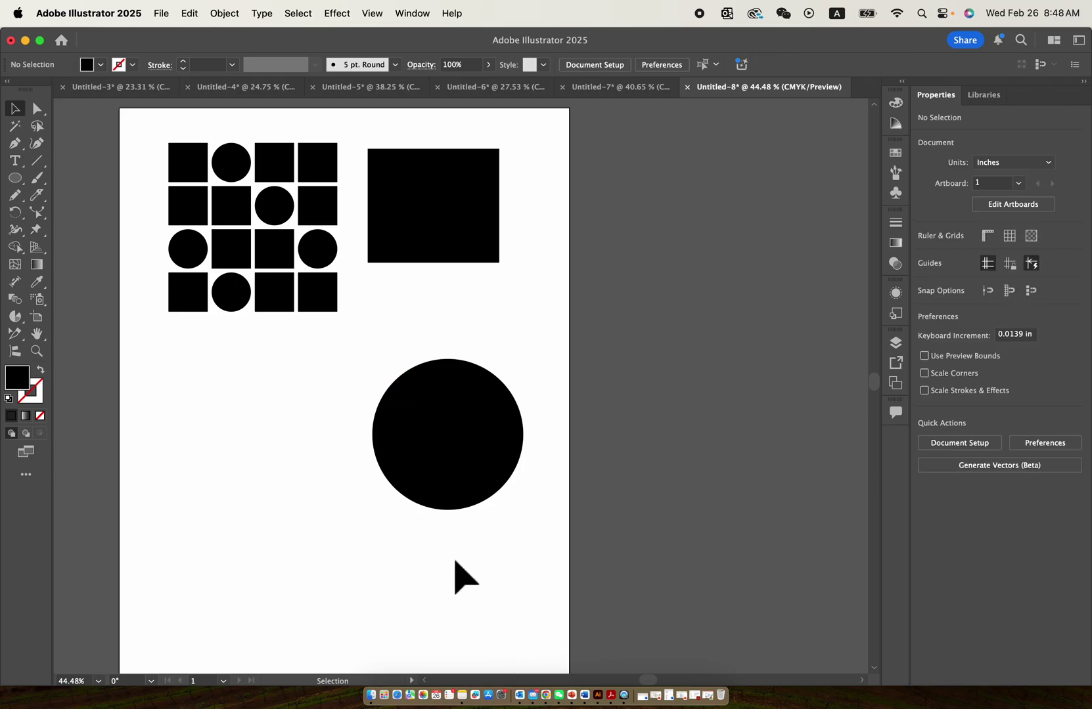
Move all pieces of the sliced circle together up to just below the black rectangle
{"action": "left_click_drag", "start_coordinate": [365, 359], "coordinate": [533, 522]}
{"action": "left_click", "coordinate": [295, 465]}
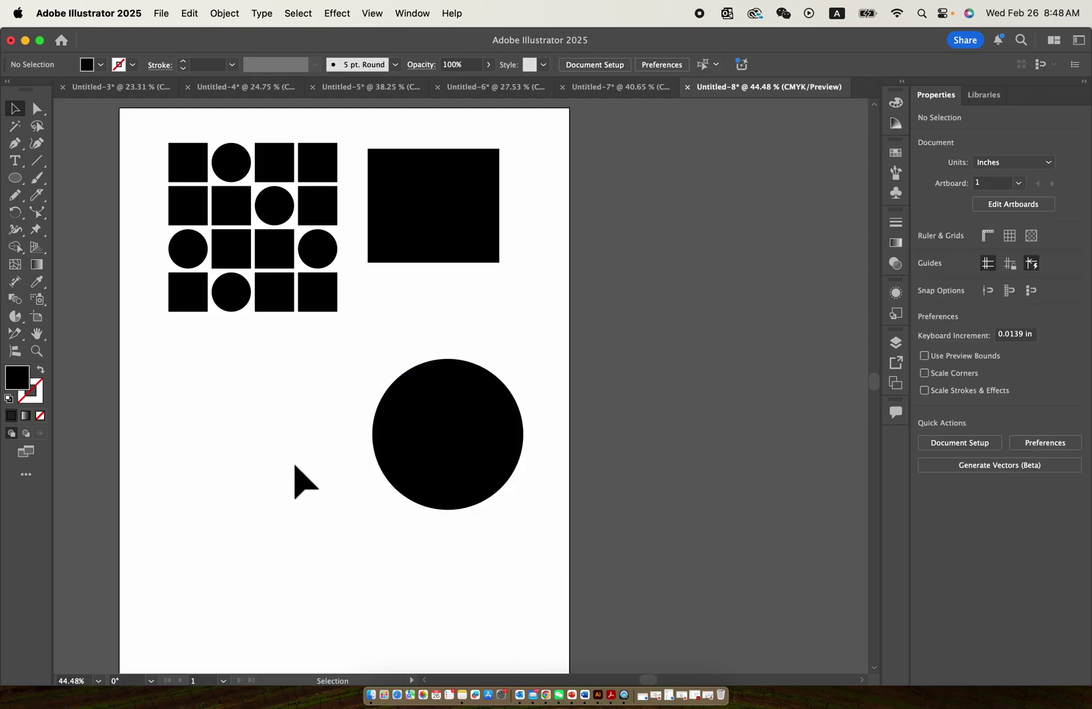
{"action": "left_click_drag", "start_coordinate": [453, 414], "coordinate": [463, 335]}
{"action": "left_click", "coordinate": [315, 428]}
{"action": "scroll", "coordinate": [314, 428], "scroll_direction": "left", "scroll_amount": 3}
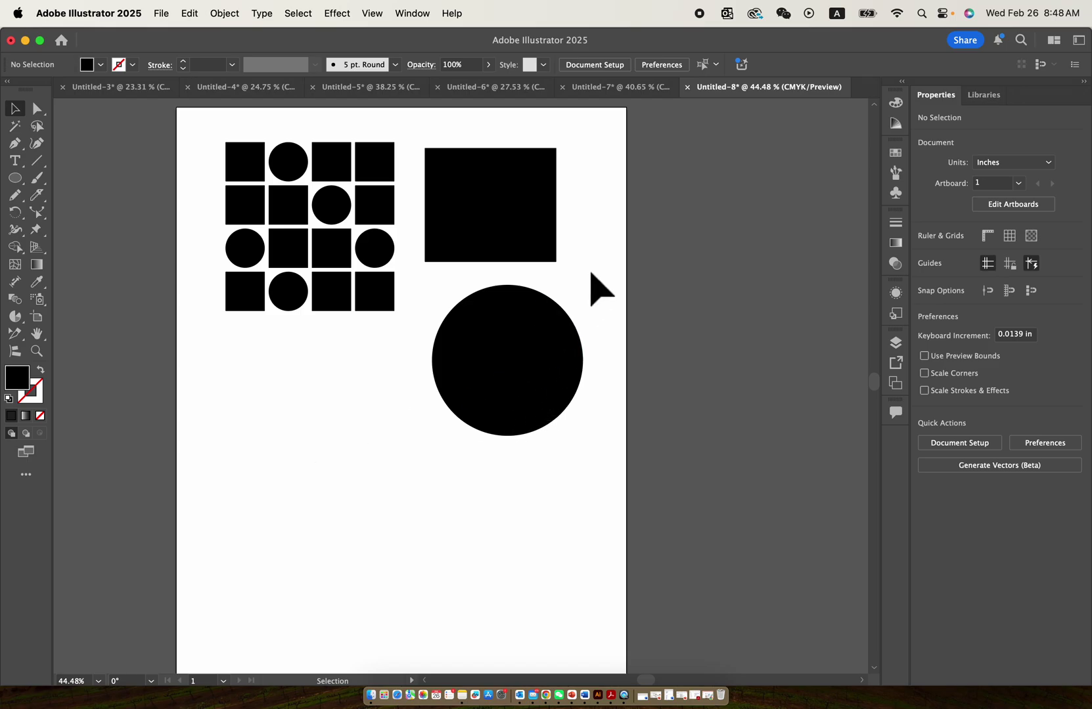
Move a few small fragments of the sliced circle out of place, leaving gaps in its upper and right parts
{"action": "left_click_drag", "start_coordinate": [548, 333], "coordinate": [487, 303]}
{"action": "left_click_drag", "start_coordinate": [504, 356], "coordinate": [582, 388]}
{"action": "left_click", "coordinate": [548, 495]}
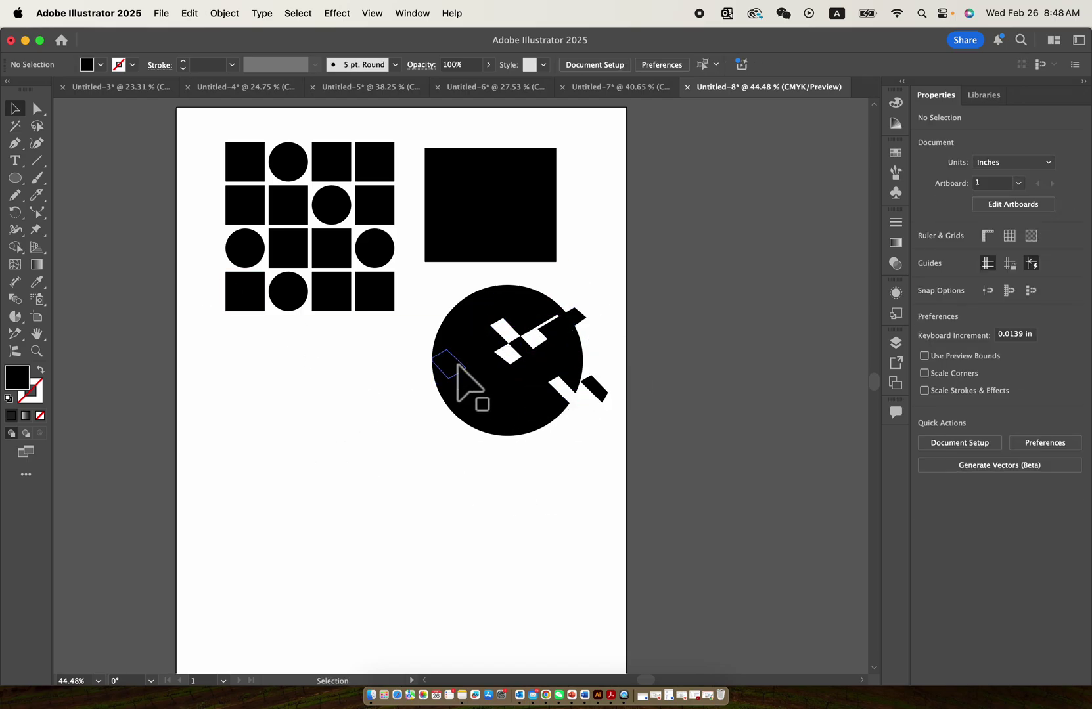
Draw a closed black seven-cornered polygon with straight edges below the grid of squares and circles, using the Pen tool
{"action": "left_click_drag", "start_coordinate": [12, 142], "coordinate": [73, 146]}
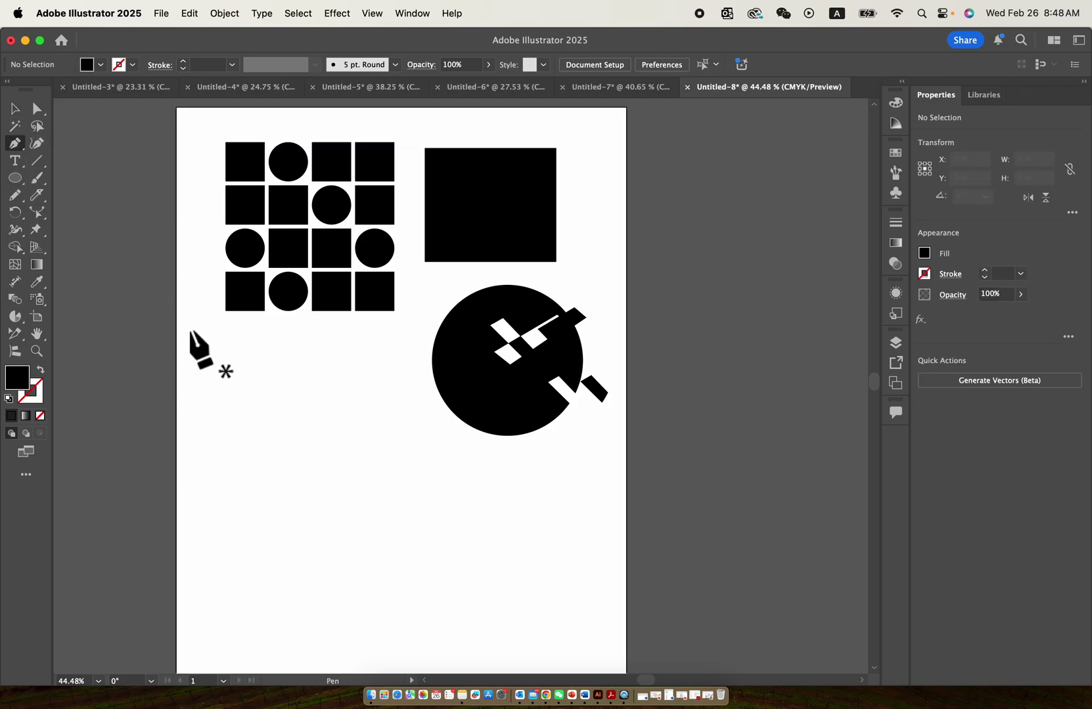
{"action": "left_click", "coordinate": [202, 455]}
{"action": "left_click", "coordinate": [268, 467]}
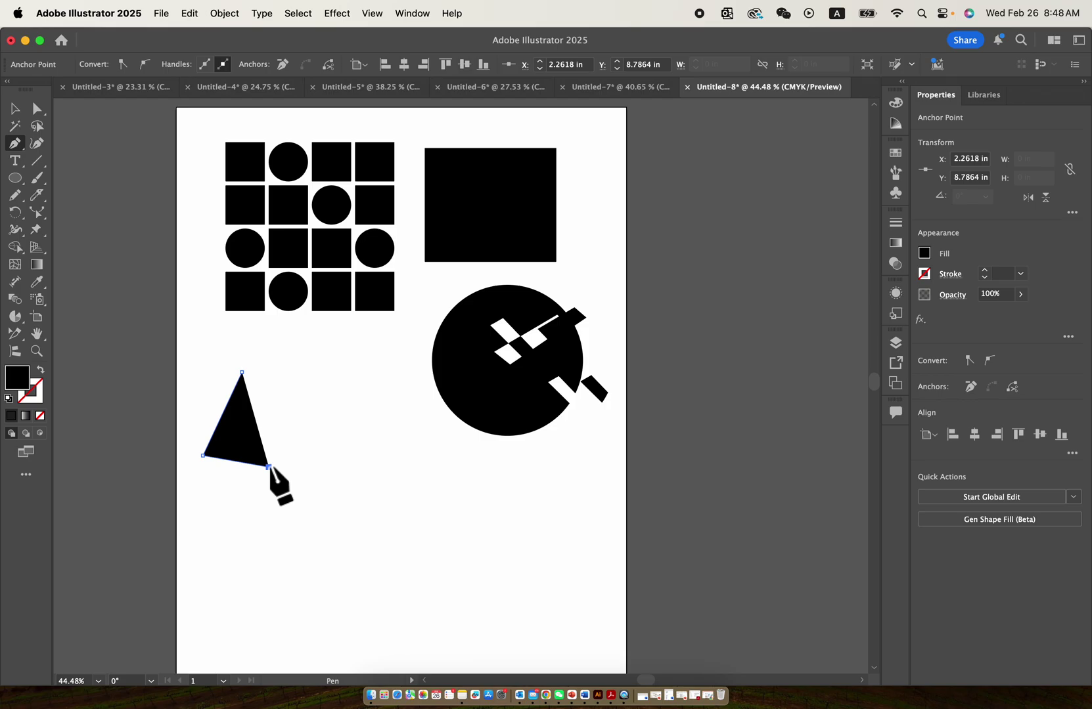
{"action": "left_click", "coordinate": [294, 420]}
{"action": "left_click", "coordinate": [384, 436]}
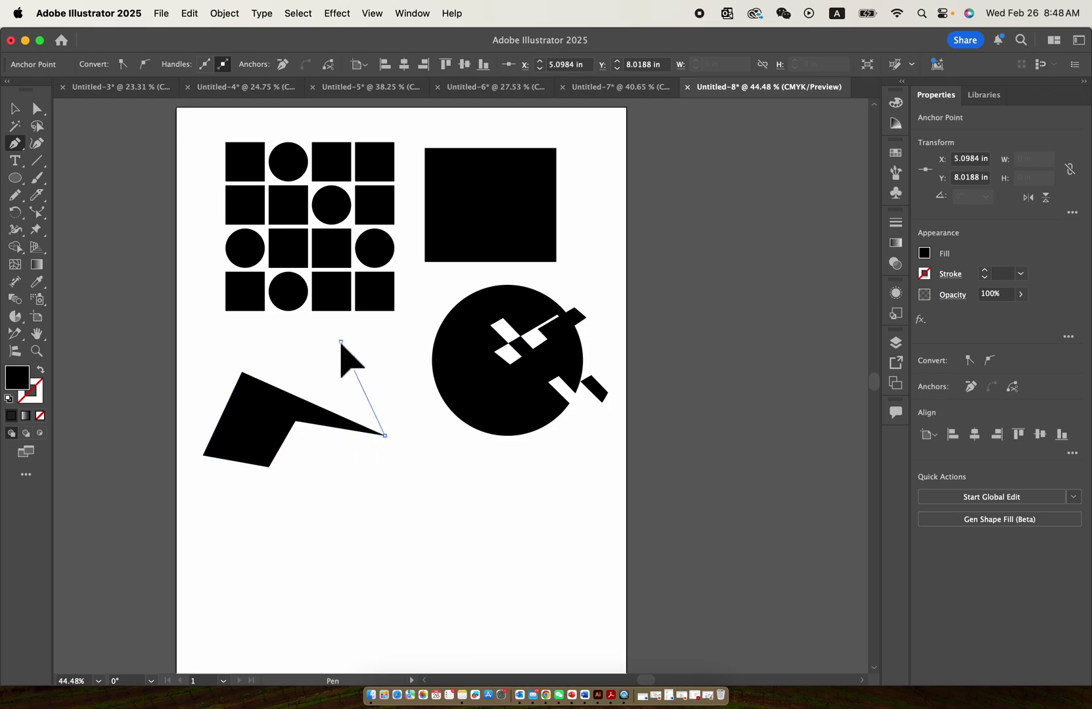
{"action": "left_click", "coordinate": [340, 341]}
{"action": "left_click", "coordinate": [299, 346]}
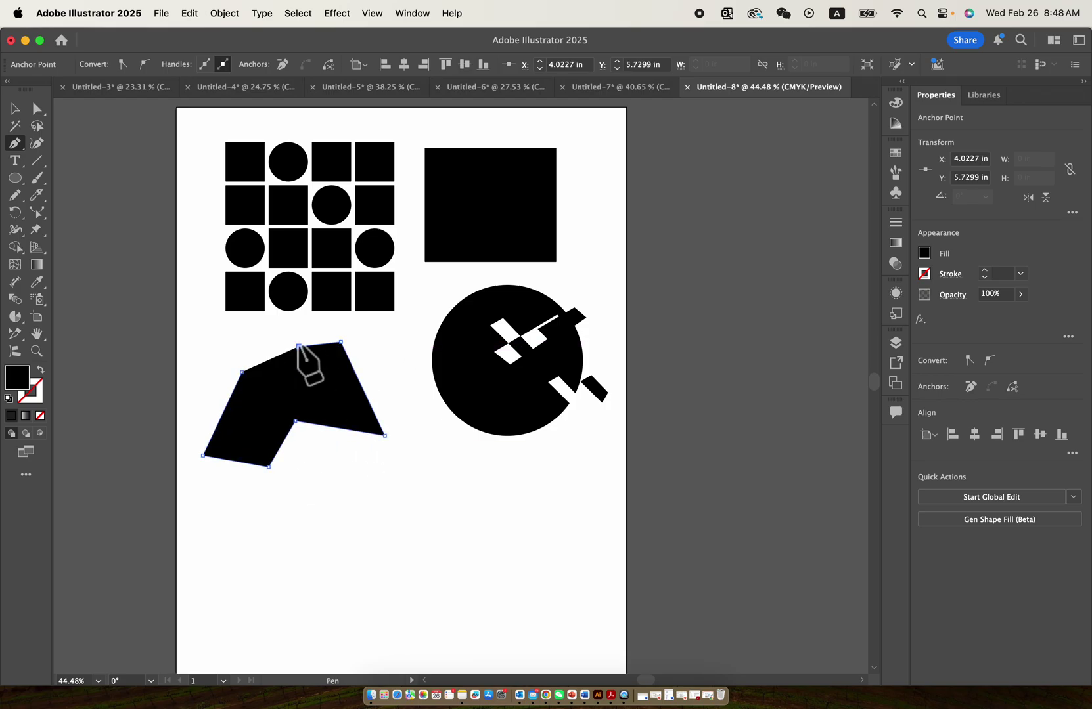
{"action": "left_click", "coordinate": [241, 371]}
Try curving the polygon's upper-left, upper-right and lower-right corners by pulling smooth direction handles out of their anchor points
{"action": "scroll", "coordinate": [337, 390], "scroll_direction": "up", "scroll_amount": 3}
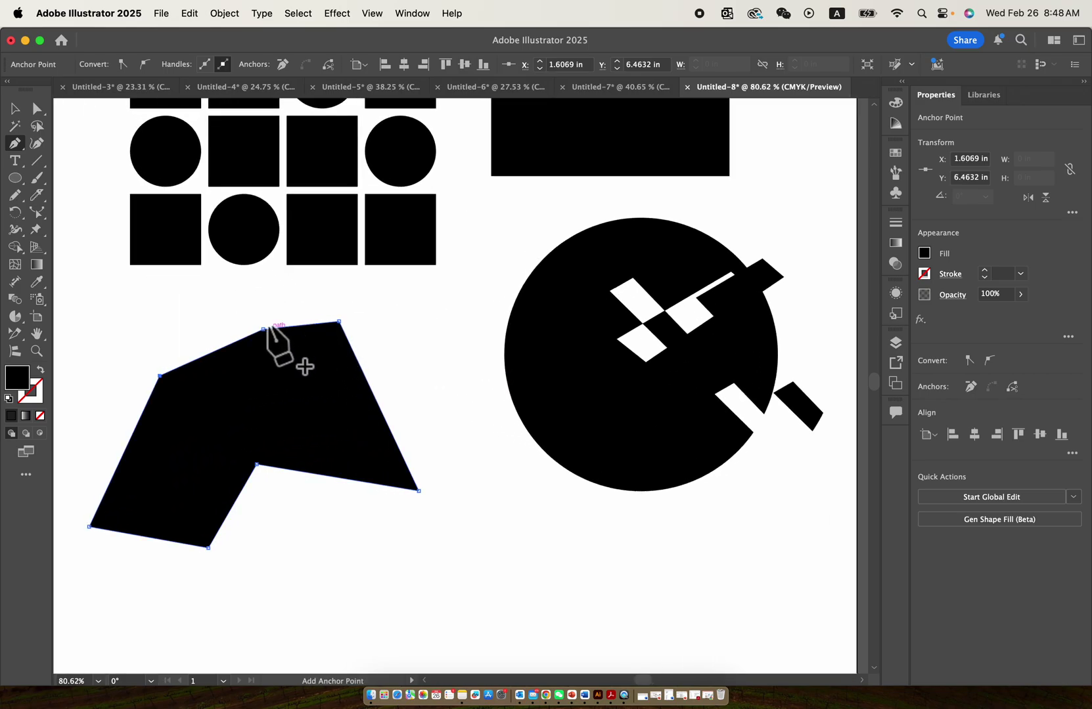
{"action": "scroll", "coordinate": [268, 327], "scroll_direction": "up", "scroll_amount": 3}
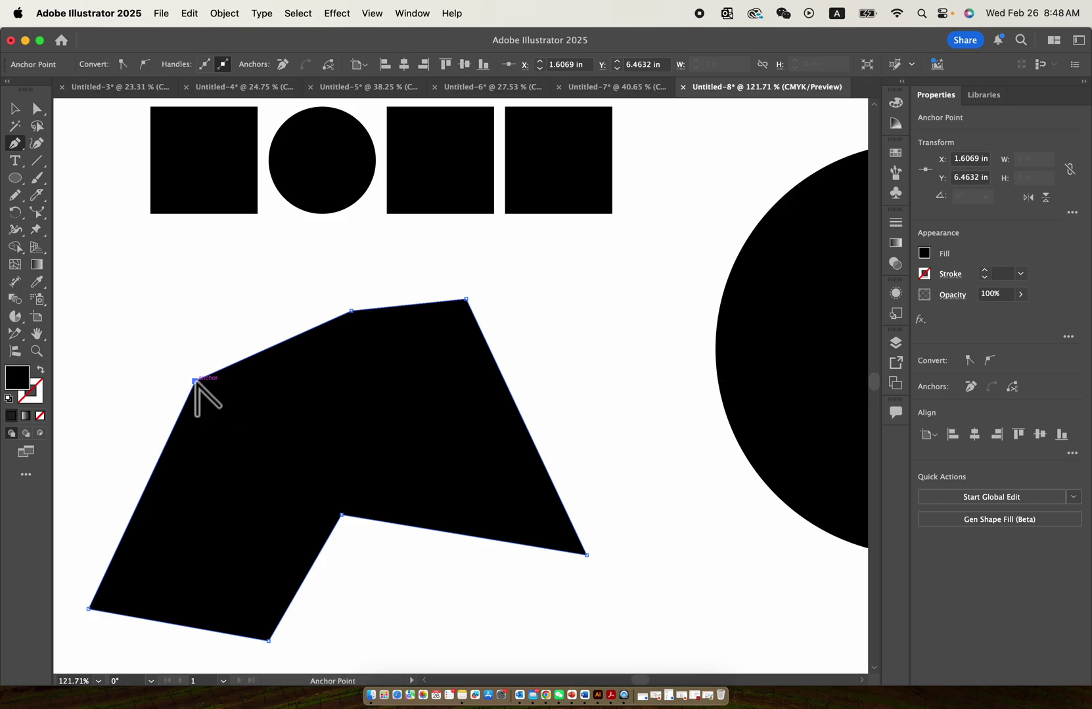
{"action": "left_click_drag", "start_coordinate": [196, 381], "coordinate": [127, 467]}
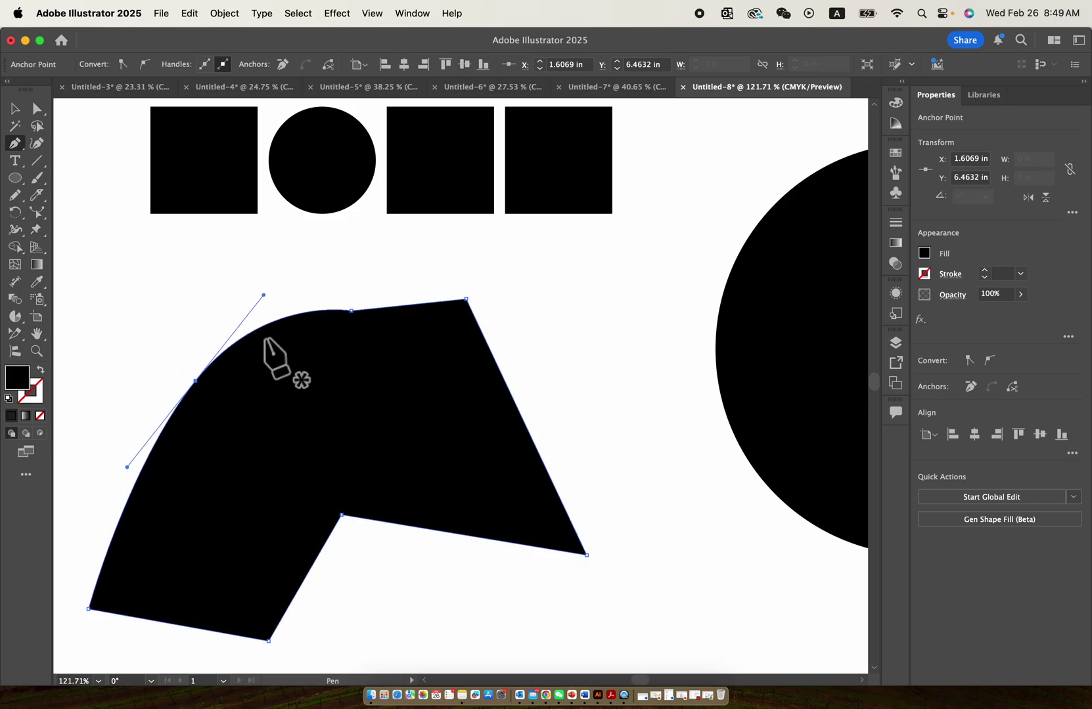
{"action": "left_click", "coordinate": [466, 297]}
{"action": "key", "text": "super+z"}
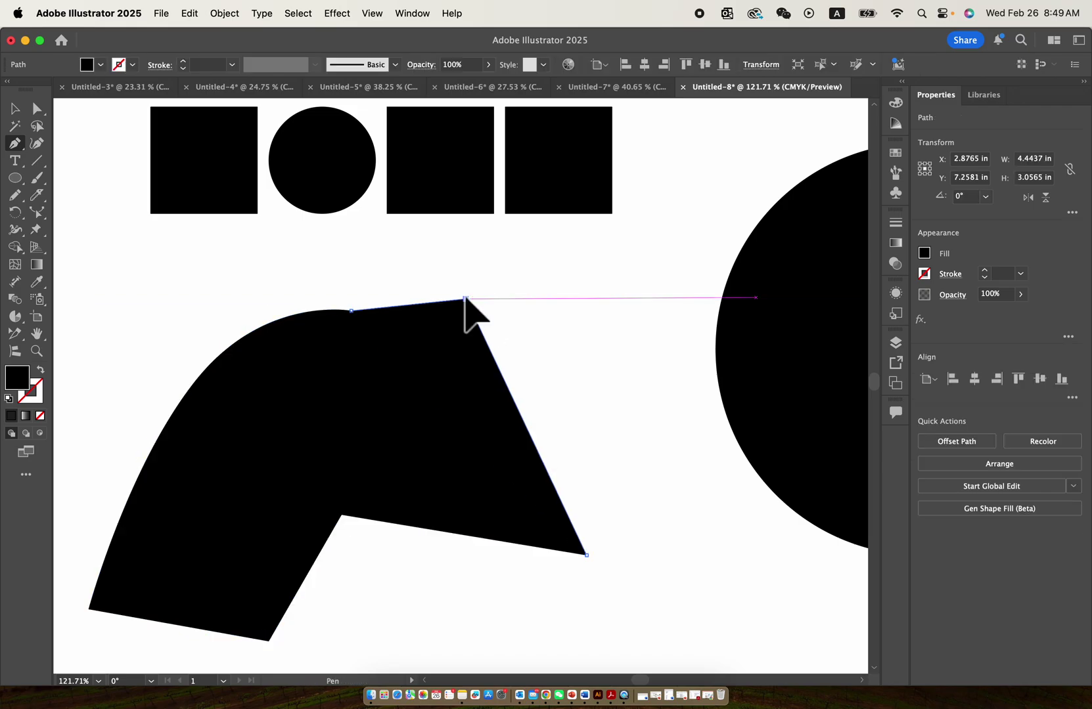
{"action": "left_click_drag", "start_coordinate": [466, 297], "coordinate": [344, 253]}
{"action": "scroll", "coordinate": [541, 463], "scroll_direction": "down", "scroll_amount": 2}
{"action": "scroll", "coordinate": [541, 463], "scroll_direction": "right", "scroll_amount": 2}
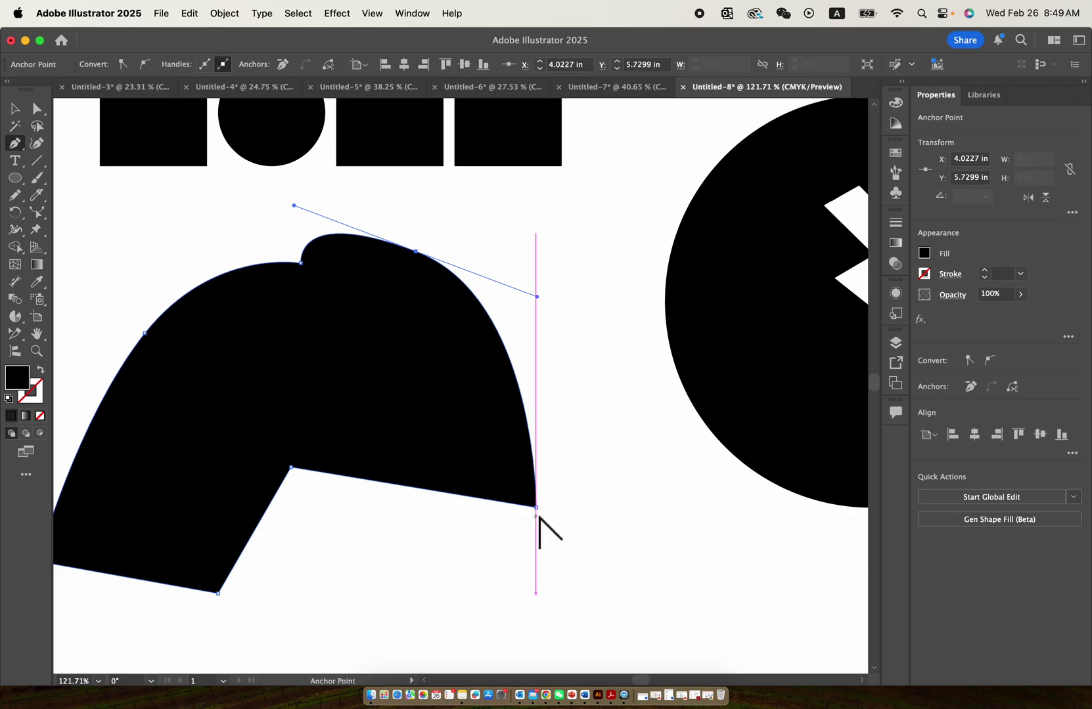
{"action": "left_click_drag", "start_coordinate": [536, 508], "coordinate": [627, 428]}
Convert the polygon's three smooth anchor points back to sharp corners
{"action": "scroll", "coordinate": [572, 429], "scroll_direction": "down", "scroll_amount": 3}
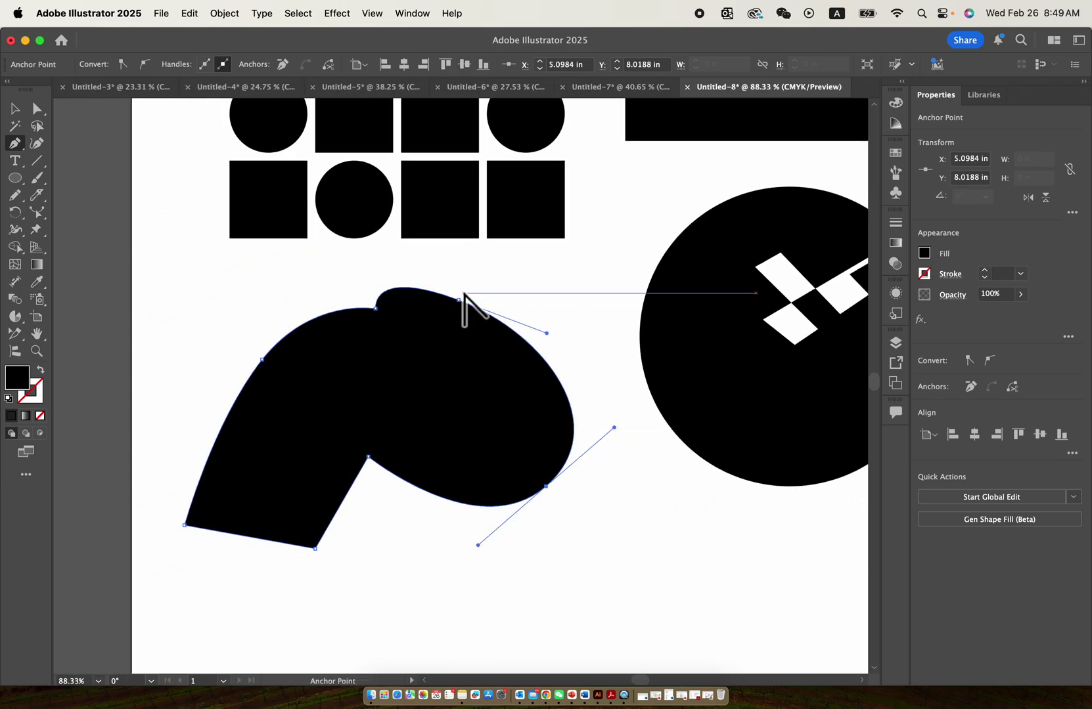
{"action": "left_click", "coordinate": [458, 300], "text": "alt"}
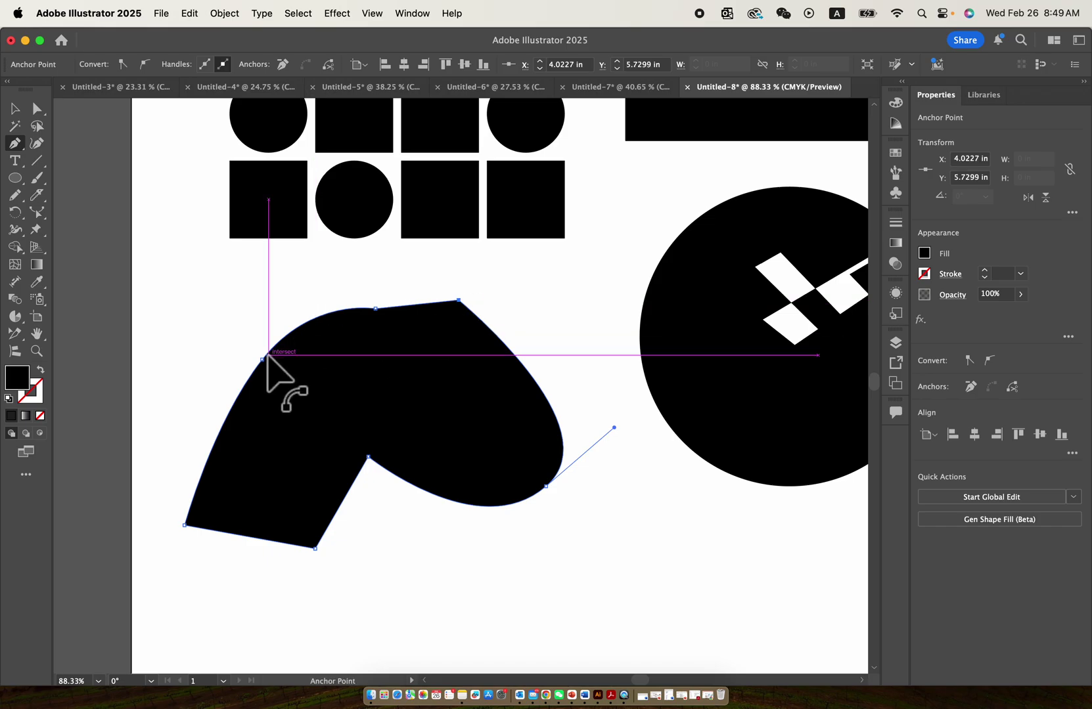
{"action": "left_click", "coordinate": [262, 360], "text": "alt"}
{"action": "left_click", "coordinate": [546, 486], "text": "alt"}
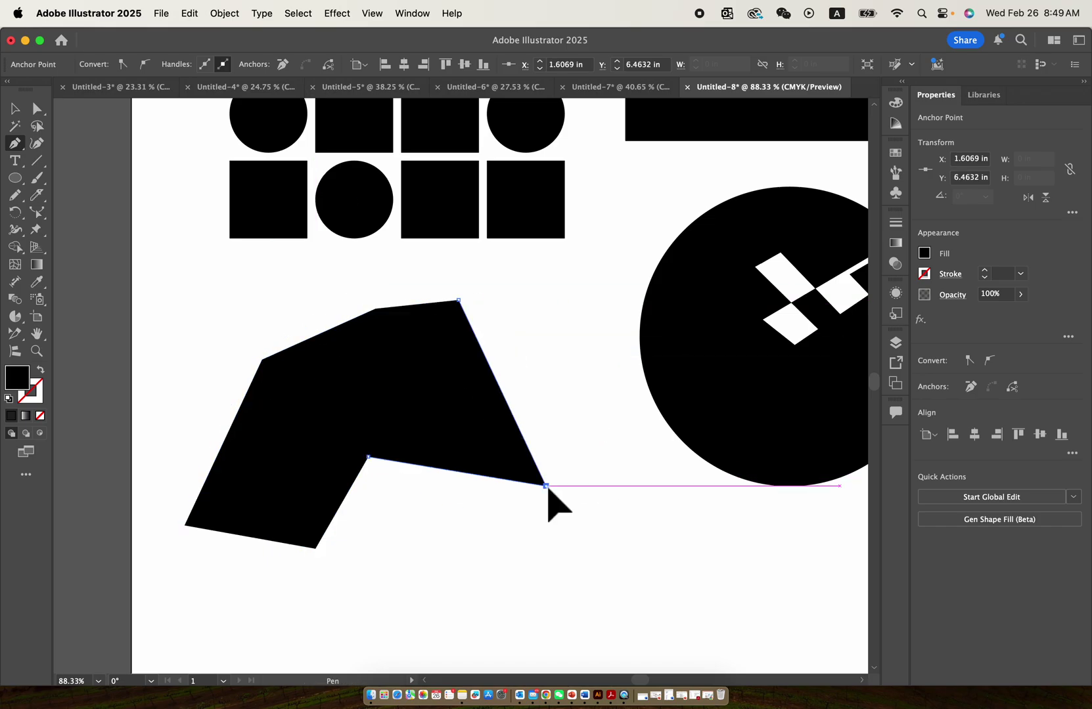
Try smoothing the polygon's top-middle and lower-right corners with direction handles, converting each back to a sharp corner
{"action": "scroll", "coordinate": [624, 440], "scroll_direction": "down", "scroll_amount": 2}
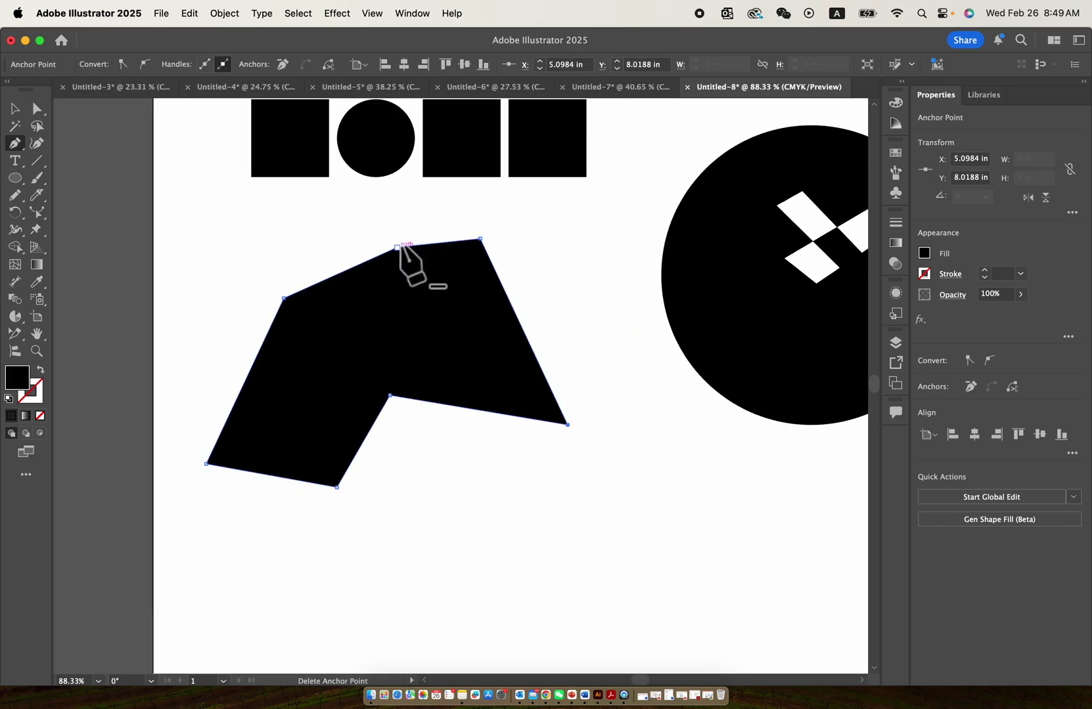
{"action": "left_click_drag", "start_coordinate": [397, 247], "coordinate": [306, 278]}
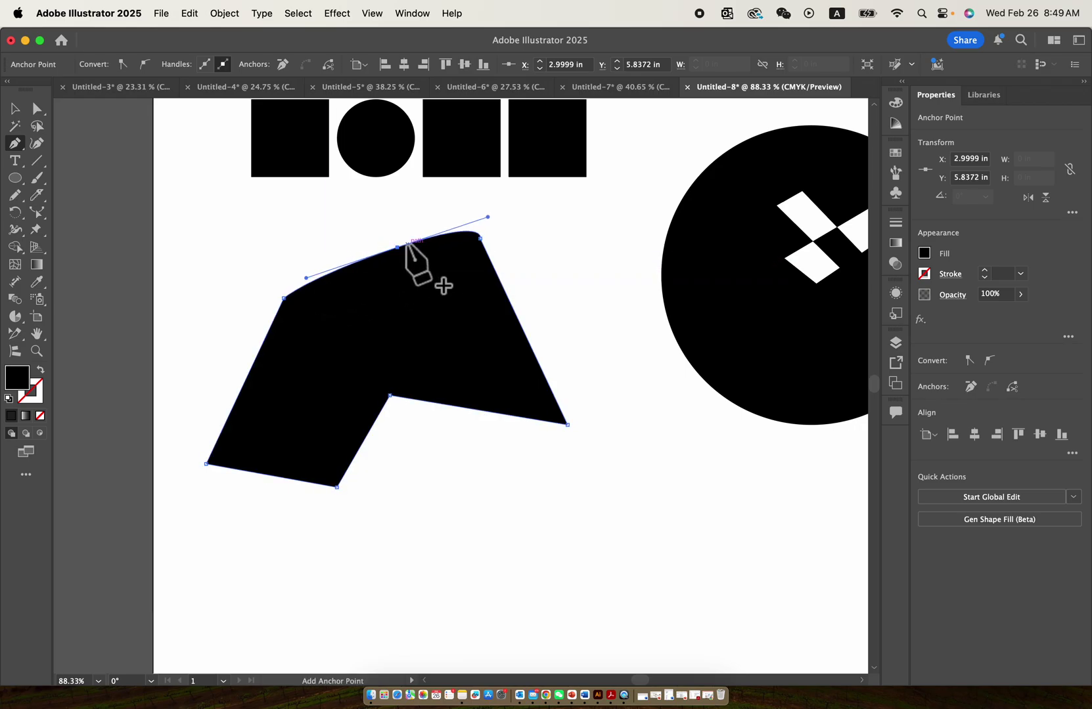
{"action": "left_click", "coordinate": [396, 248], "text": "alt"}
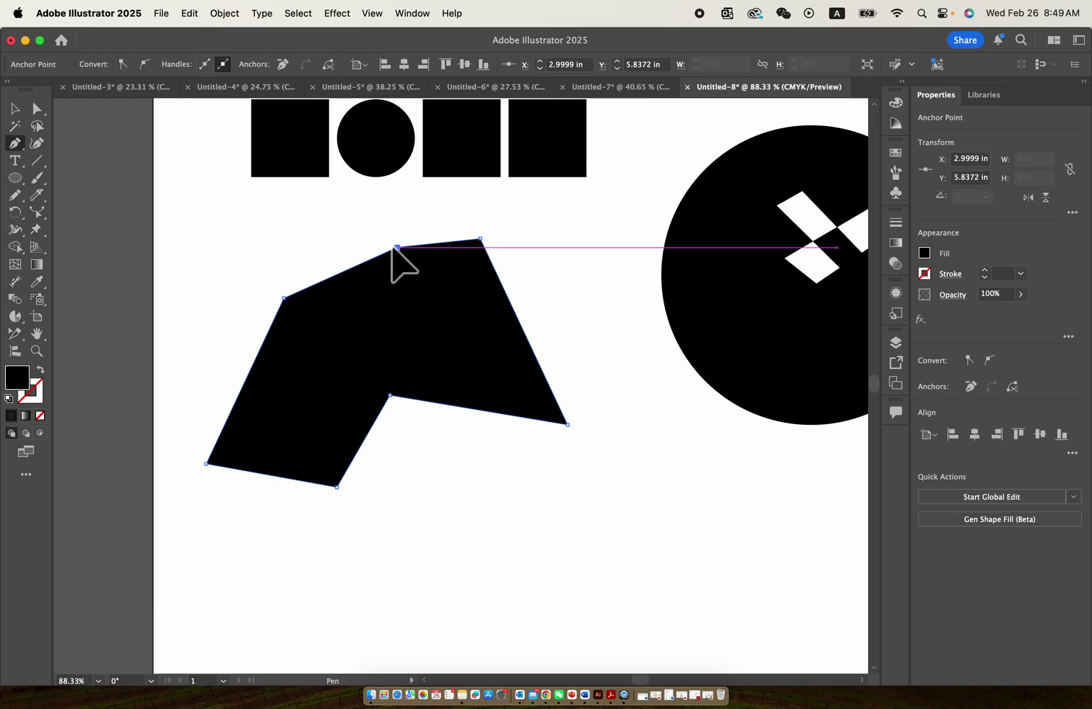
{"action": "scroll", "coordinate": [376, 248], "scroll_direction": "down", "scroll_amount": 2}
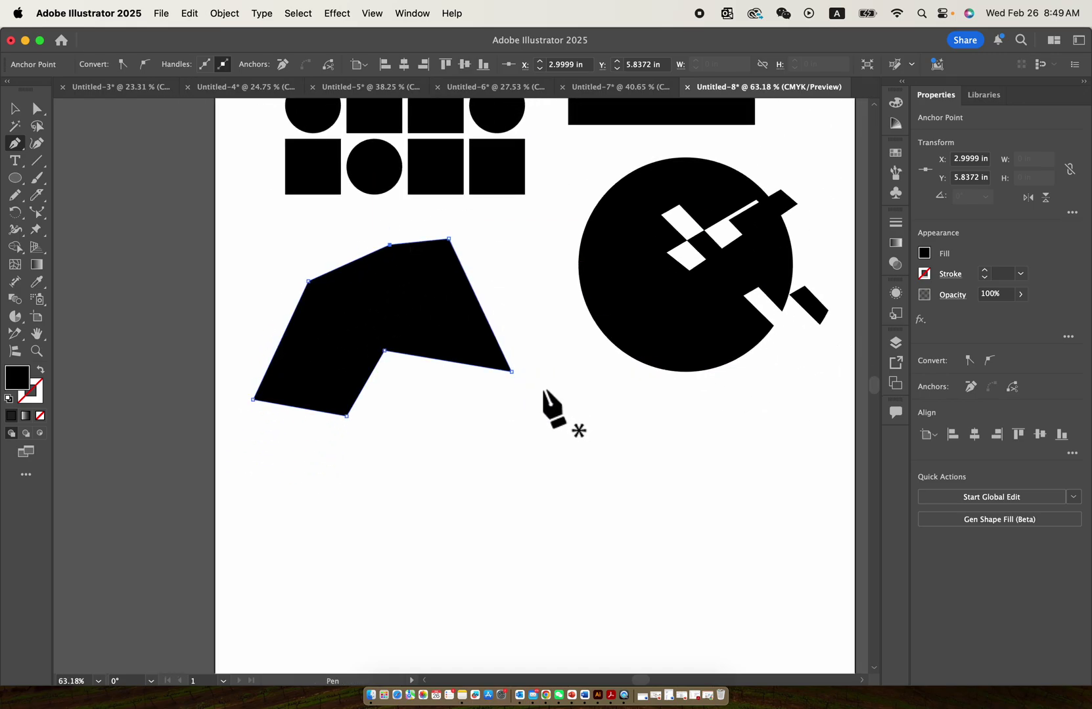
{"action": "left_click_drag", "start_coordinate": [512, 372], "coordinate": [568, 312]}
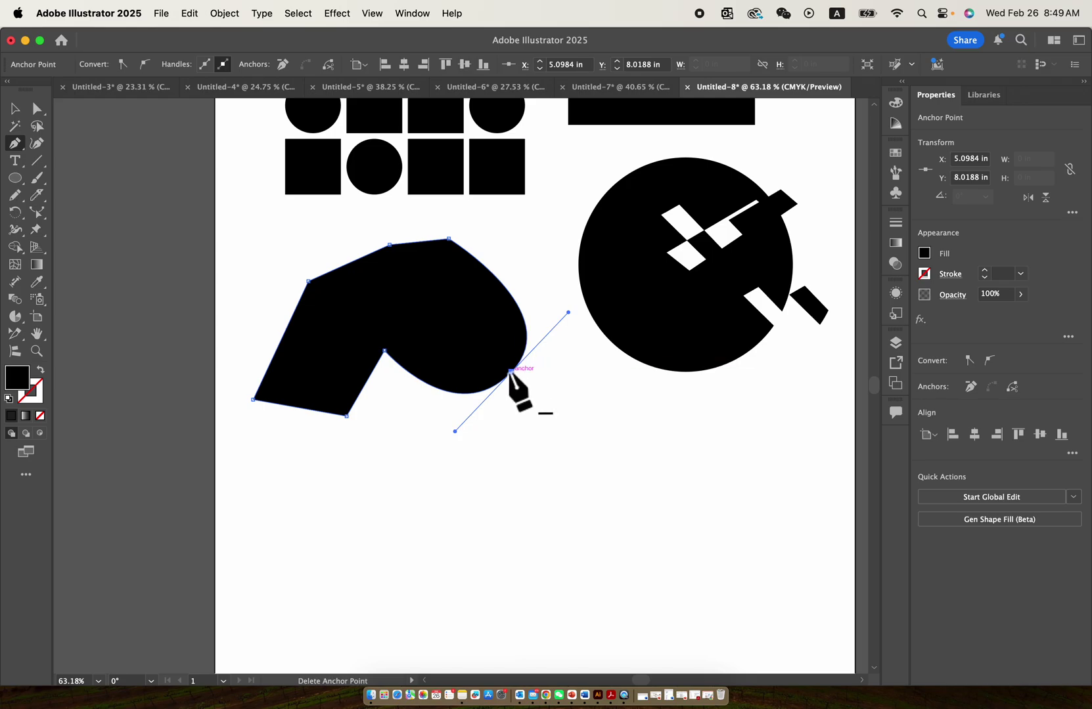
{"action": "left_click_drag", "start_coordinate": [512, 371], "coordinate": [559, 315]}
{"action": "left_click", "coordinate": [511, 371], "text": "alt"}
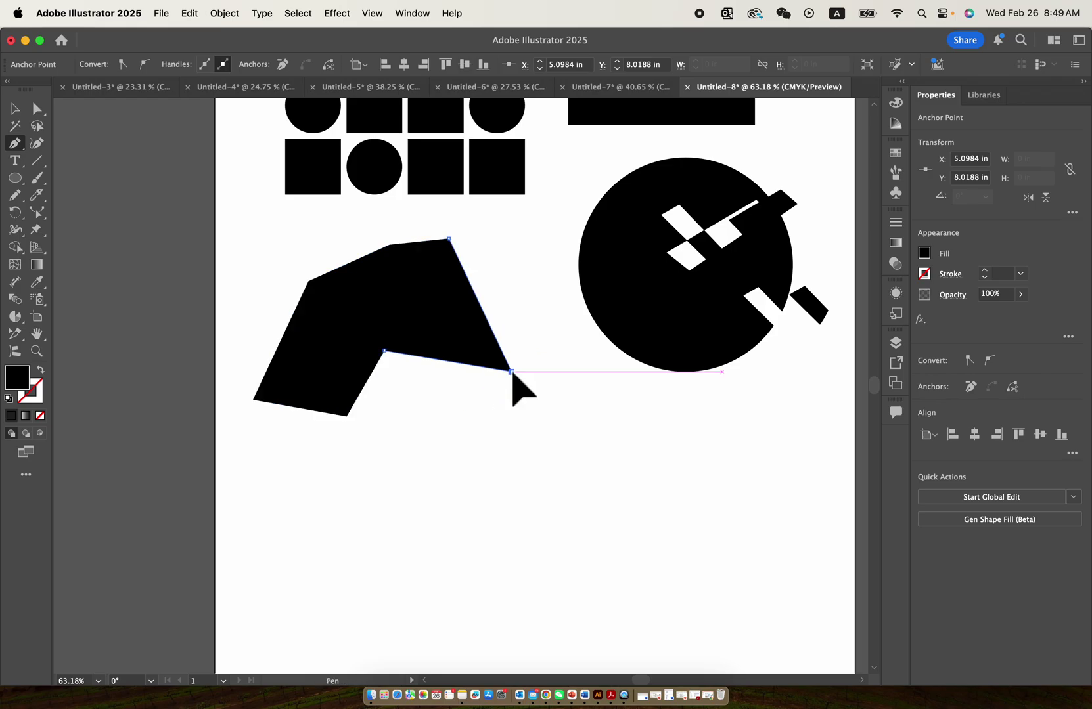
Leave the Pen tool and deselect the finished polygon
{"action": "scroll", "coordinate": [451, 380], "scroll_direction": "down", "scroll_amount": 3}
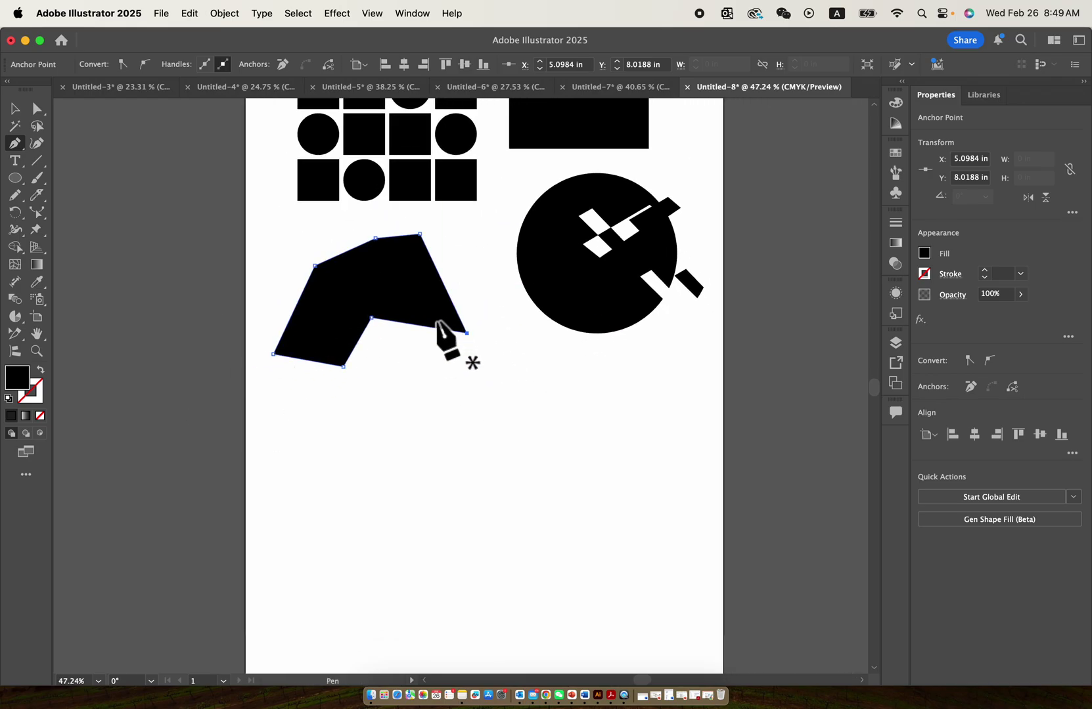
{"action": "scroll", "coordinate": [485, 419], "scroll_direction": "right", "scroll_amount": 3}
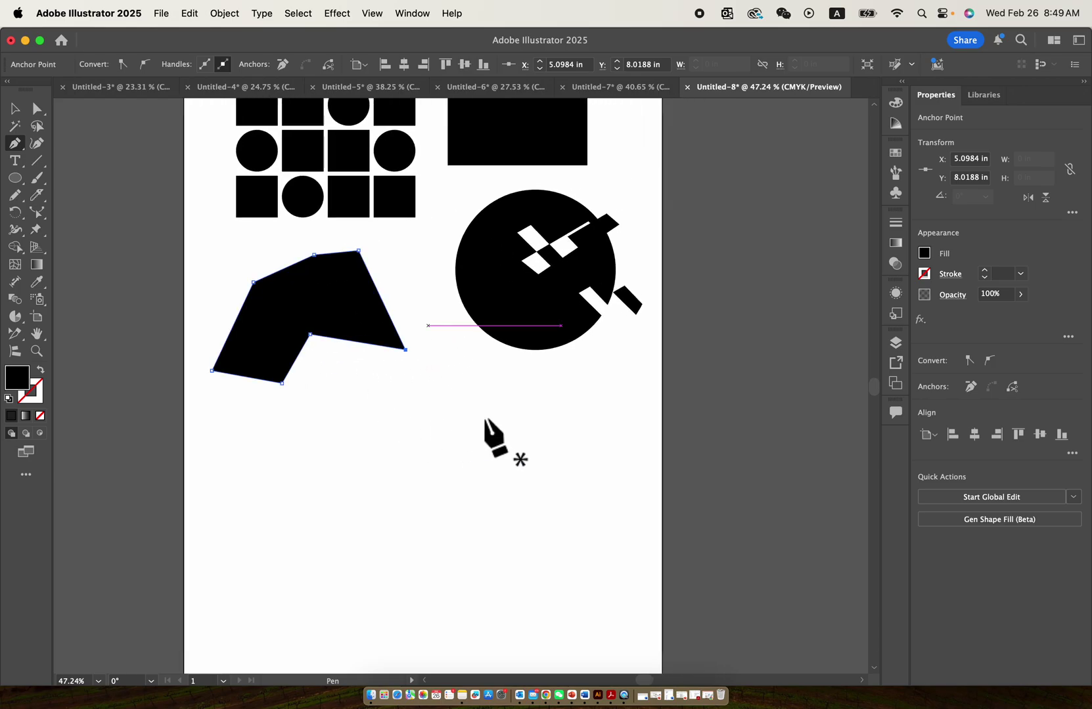
{"action": "scroll", "coordinate": [484, 419], "scroll_direction": "down", "scroll_amount": 2}
{"action": "scroll", "coordinate": [434, 347], "scroll_direction": "down", "scroll_amount": 1}
{"action": "scroll", "coordinate": [434, 347], "scroll_direction": "down", "scroll_amount": 1}
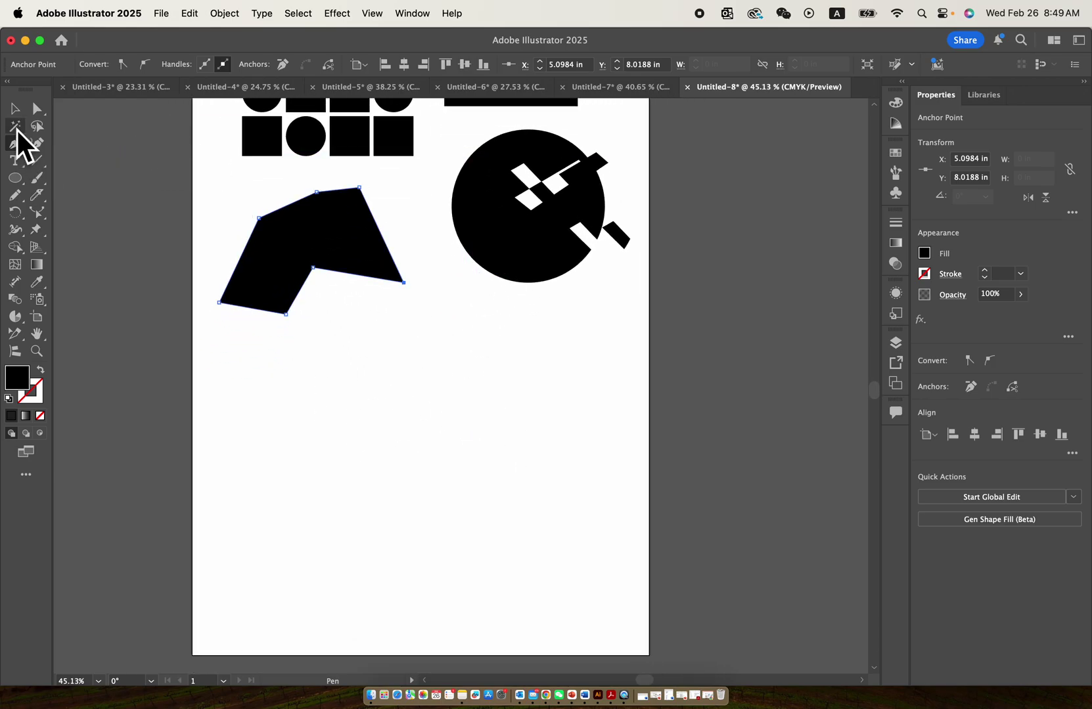
{"action": "left_click", "coordinate": [16, 109]}
{"action": "key", "text": "super+shift+a"}
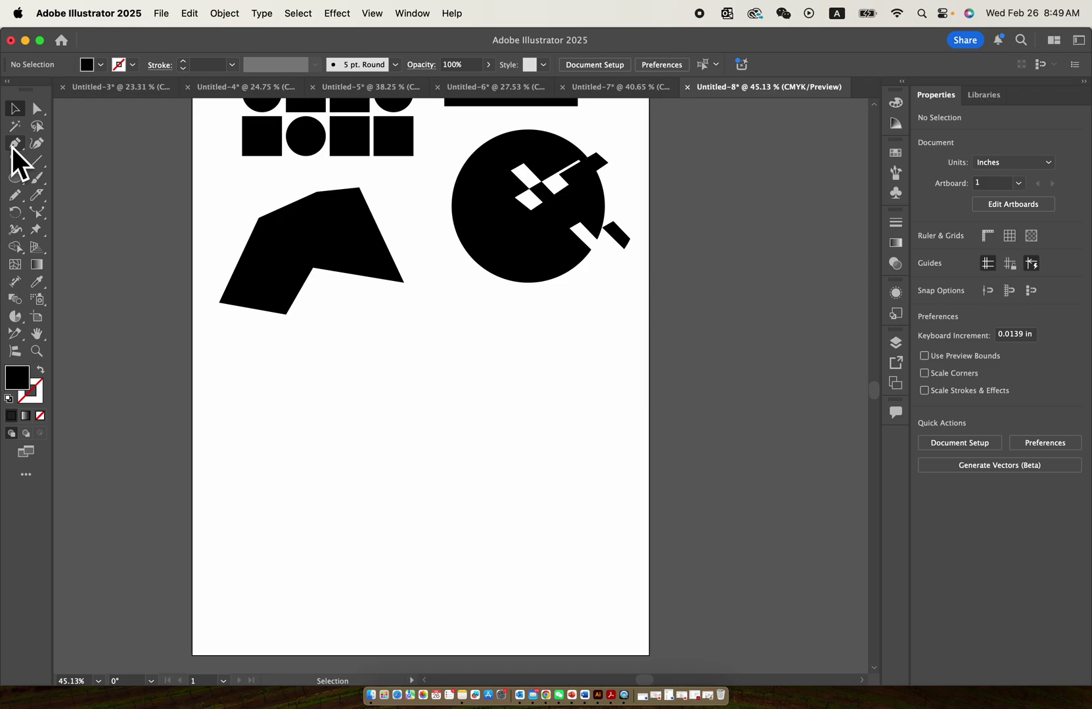
Draw the curved inner edge of a horn shape with the Pen tool below the polygon, ending at a pointed upper tip
{"action": "left_click", "coordinate": [14, 144]}
{"action": "left_click", "coordinate": [37, 143]}
{"action": "scroll", "coordinate": [360, 483], "scroll_direction": "up", "scroll_amount": 2}
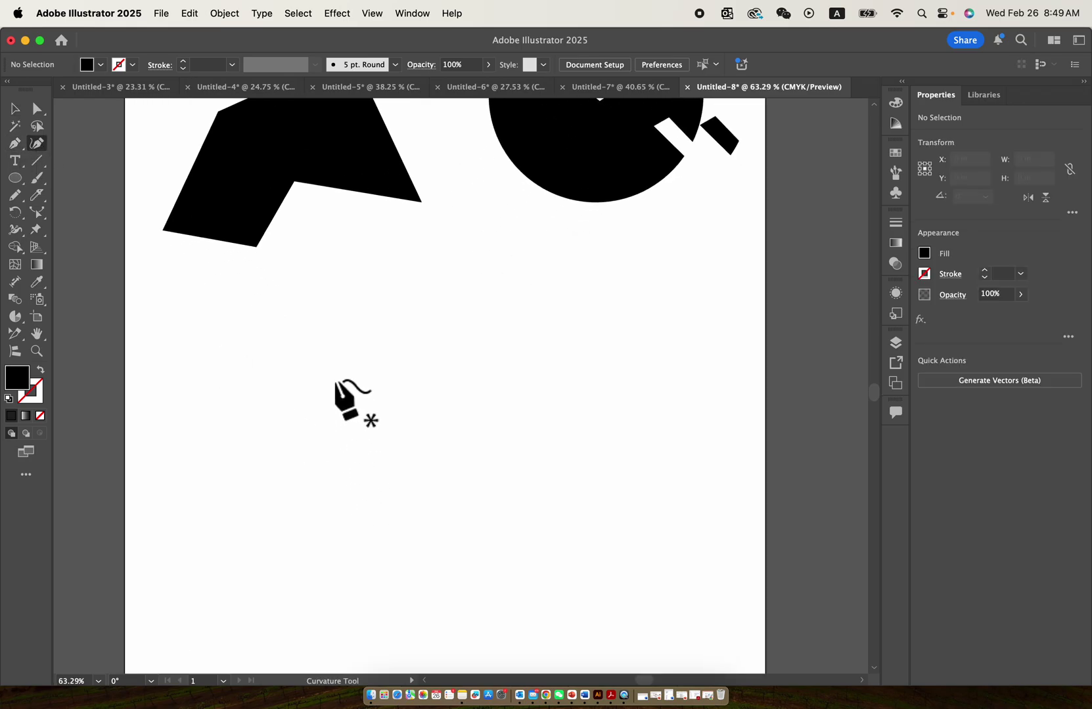
{"action": "scroll", "coordinate": [336, 384], "scroll_direction": "up", "scroll_amount": 3}
{"action": "left_click", "coordinate": [374, 404]}
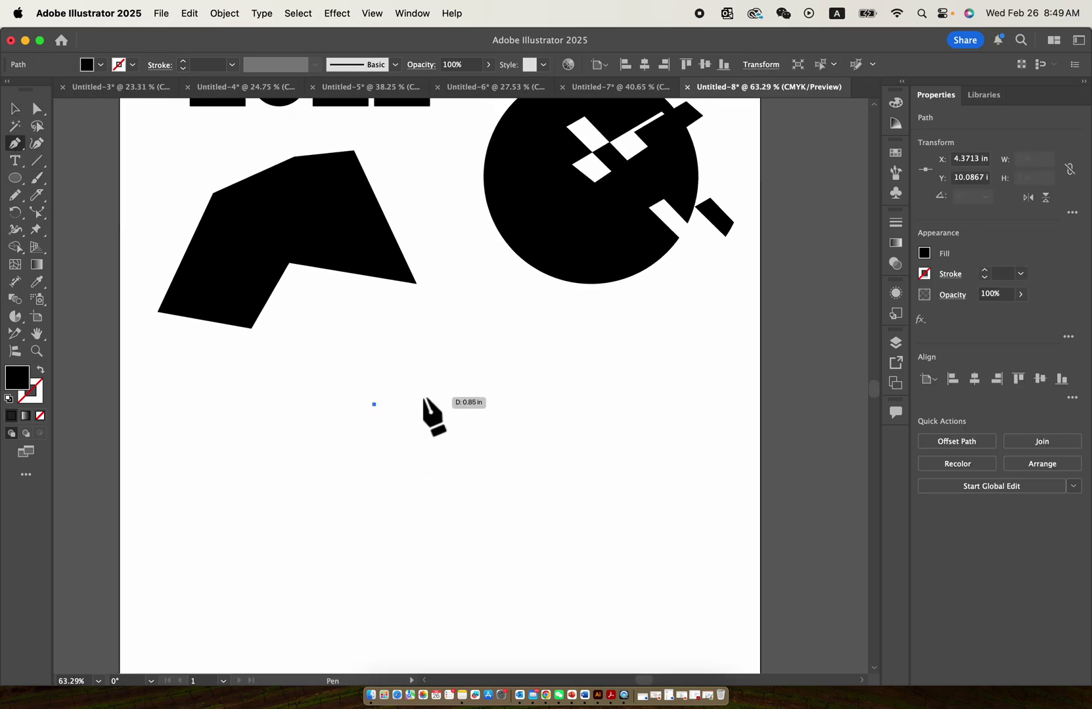
{"action": "left_click_drag", "start_coordinate": [423, 396], "coordinate": [448, 373]}
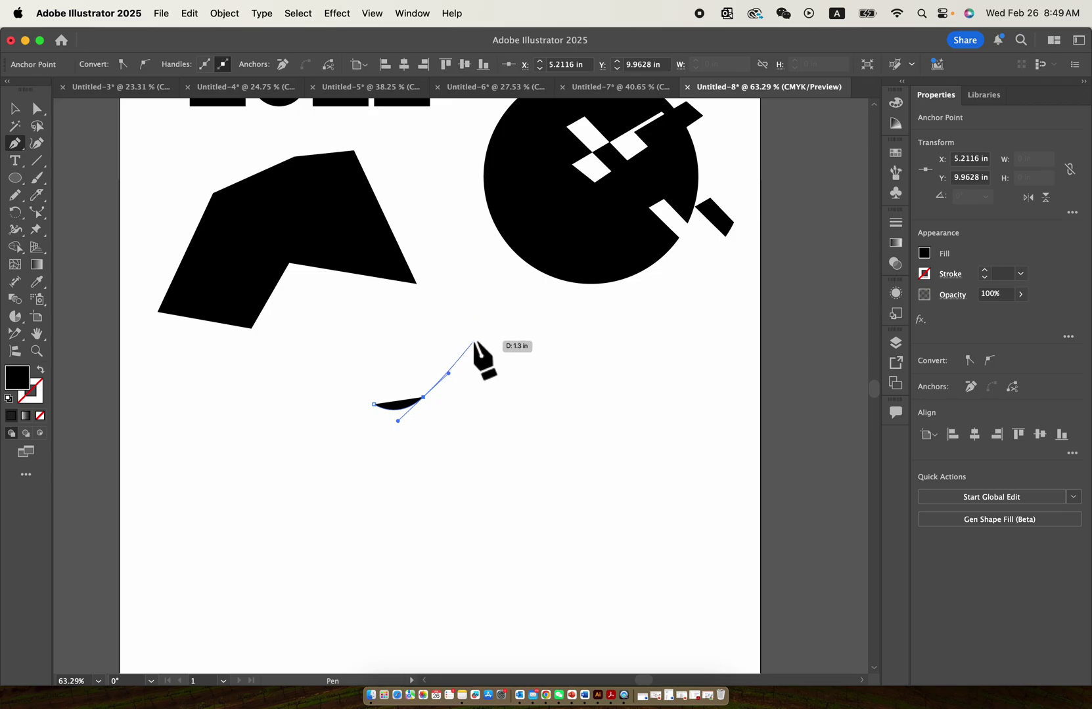
{"action": "key", "text": "super+z"}
{"action": "left_click_drag", "start_coordinate": [446, 392], "coordinate": [463, 372]}
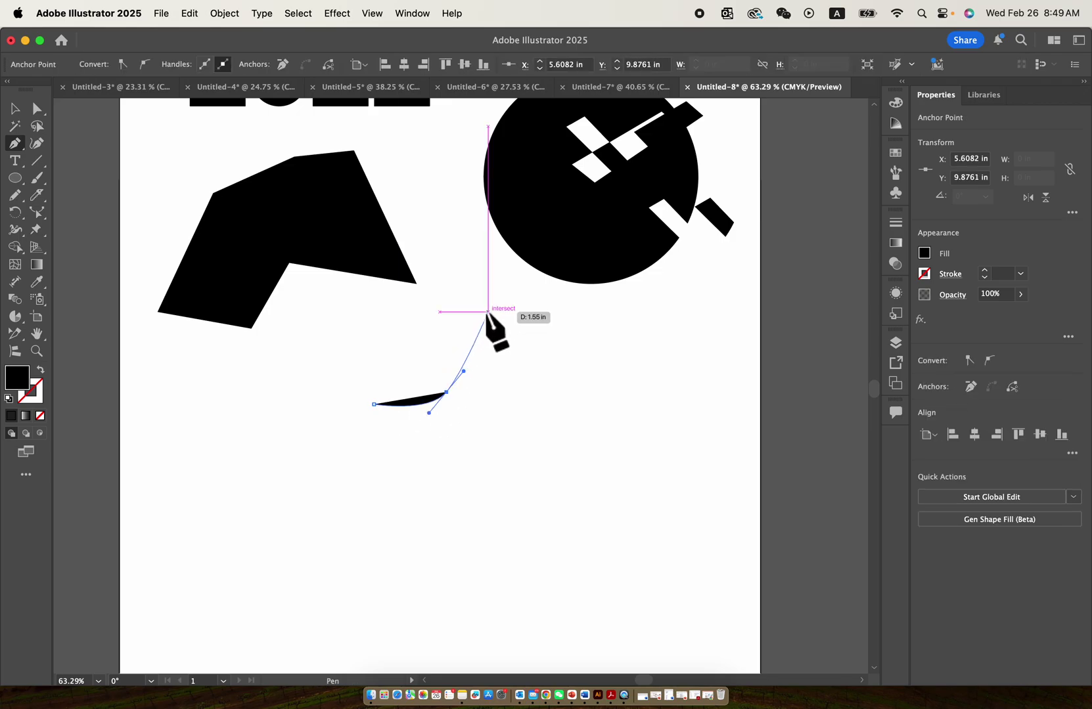
{"action": "left_click", "coordinate": [487, 312]}
Close the horn shape with a curved outer edge running back to its left tip, and deselect it
{"action": "left_click", "coordinate": [466, 411]}
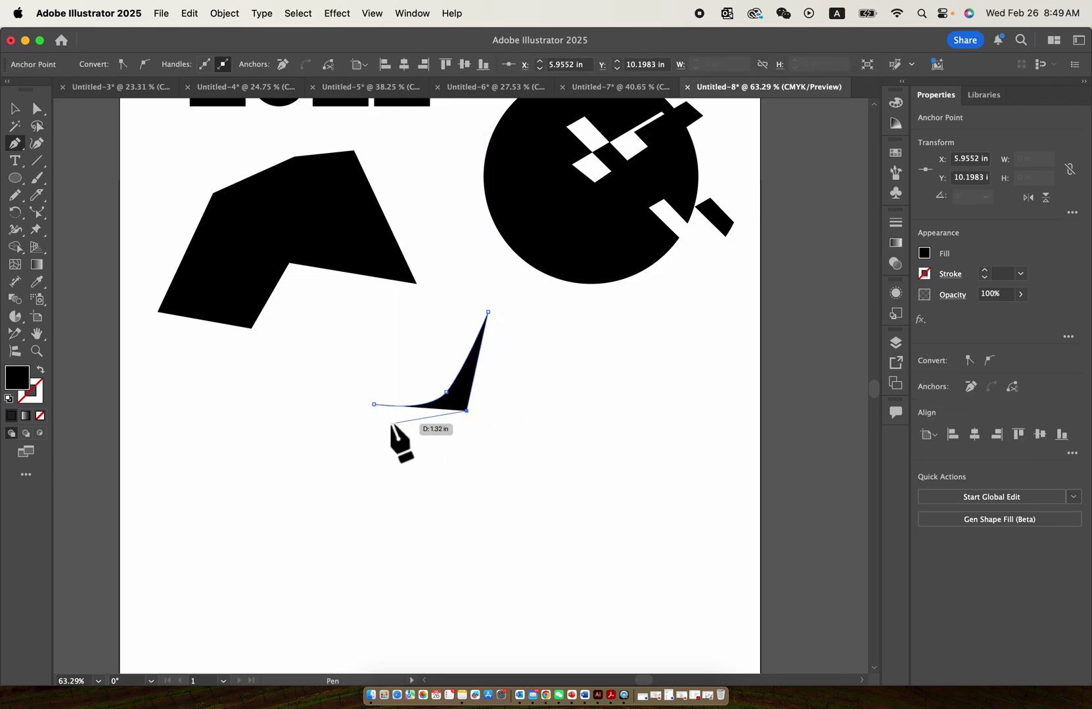
{"action": "key", "text": "super+z"}
{"action": "left_click_drag", "start_coordinate": [446, 419], "coordinate": [447, 419]}
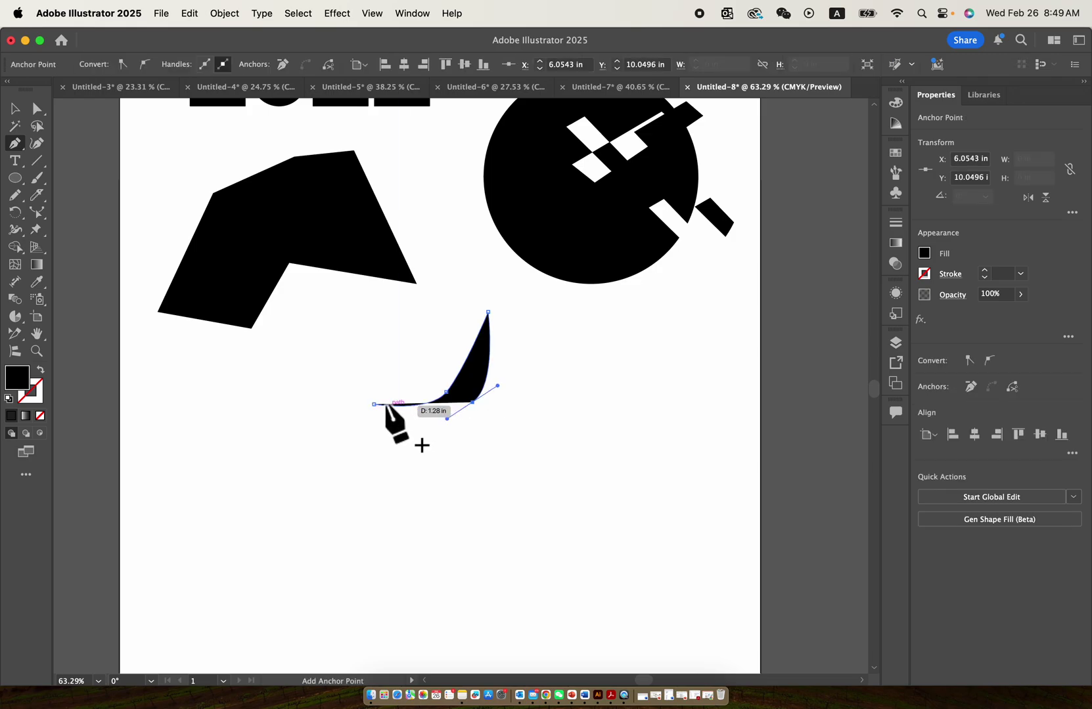
{"action": "left_click", "coordinate": [374, 404]}
{"action": "scroll", "coordinate": [429, 415], "scroll_direction": "up", "scroll_amount": 3}
{"action": "left_click", "coordinate": [13, 110]}
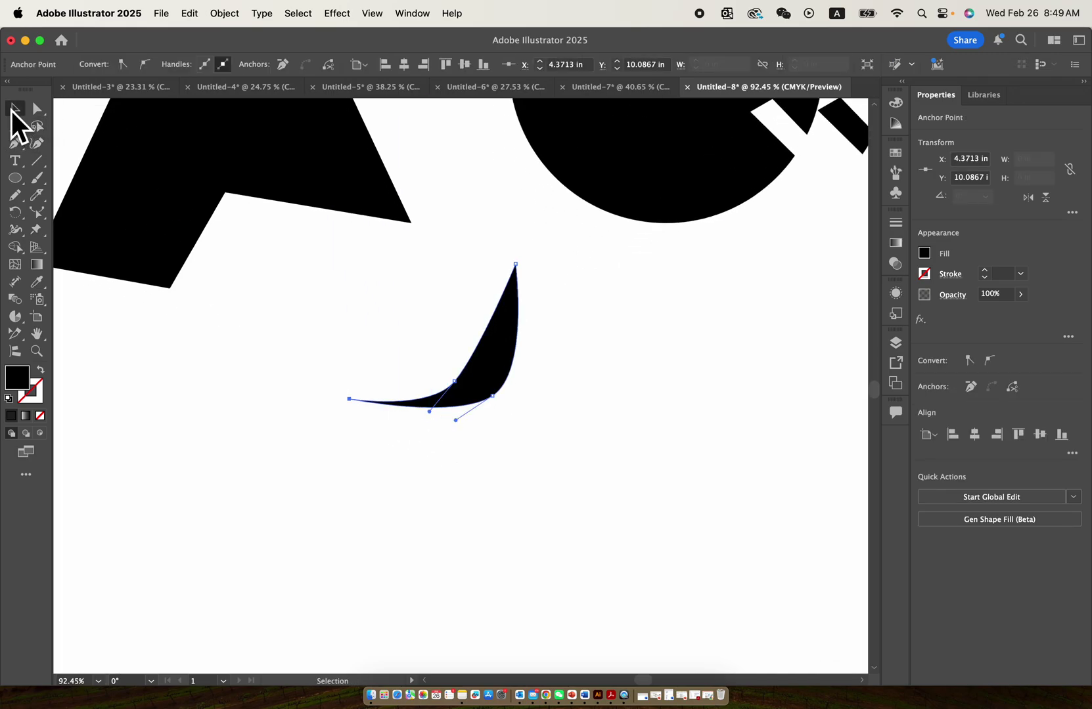
{"action": "left_click", "coordinate": [349, 439]}
Make a duplicate of the horn shape, rotated about 22.5° counterclockwise and reduced to about 1.21 by 1.66 in
{"action": "left_click_drag", "start_coordinate": [471, 370], "coordinate": [484, 335]}
{"action": "scroll", "coordinate": [471, 402], "scroll_direction": "up", "scroll_amount": 2}
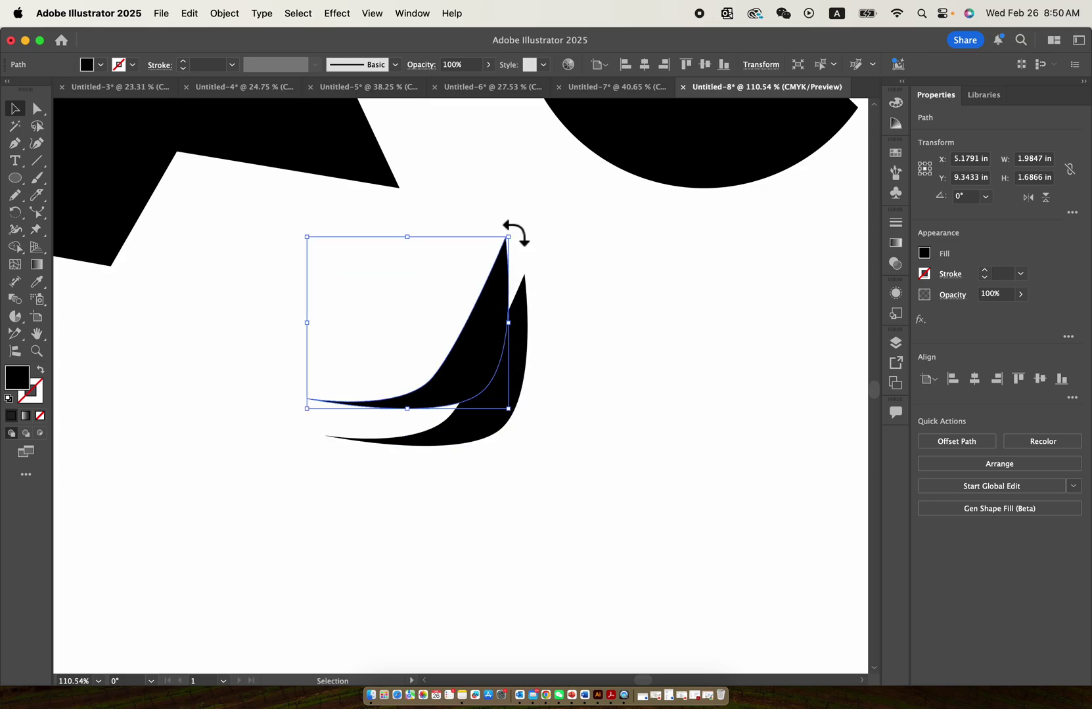
{"action": "left_click_drag", "start_coordinate": [514, 234], "coordinate": [458, 264]}
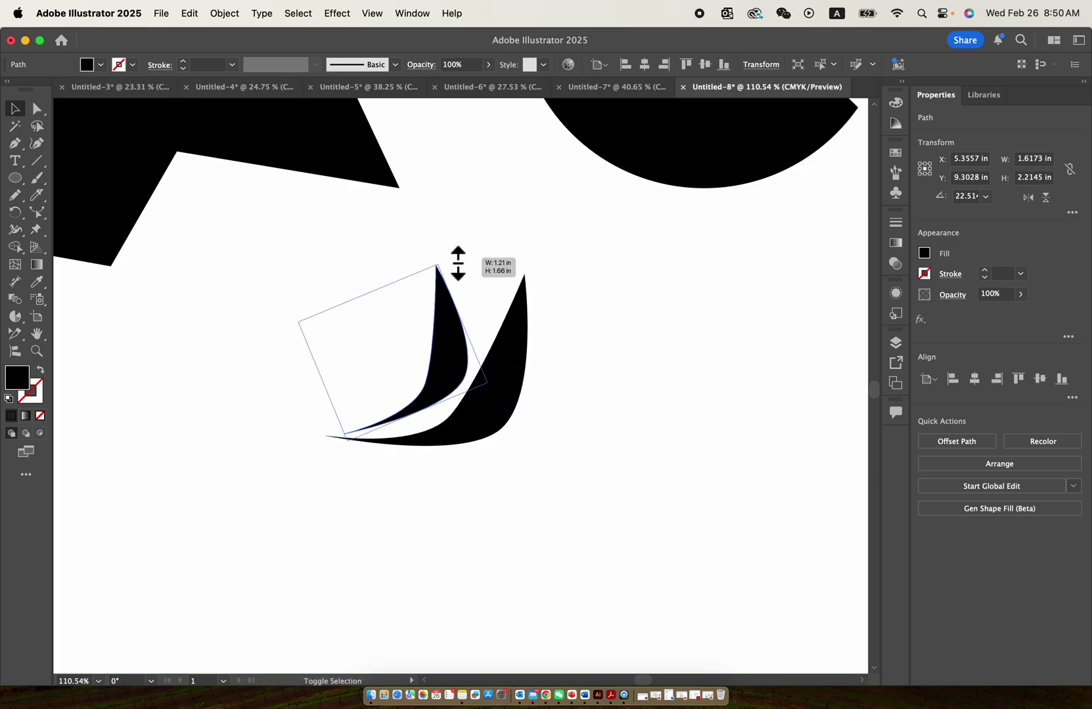
Position the smaller horn copy above the original so that the pointed left tips of both shapes meet exactly
{"action": "scroll", "coordinate": [436, 388], "scroll_direction": "up", "scroll_amount": 5}
{"action": "left_click_drag", "start_coordinate": [436, 389], "coordinate": [408, 403]}
{"action": "scroll", "coordinate": [222, 548], "scroll_direction": "up", "scroll_amount": 4}
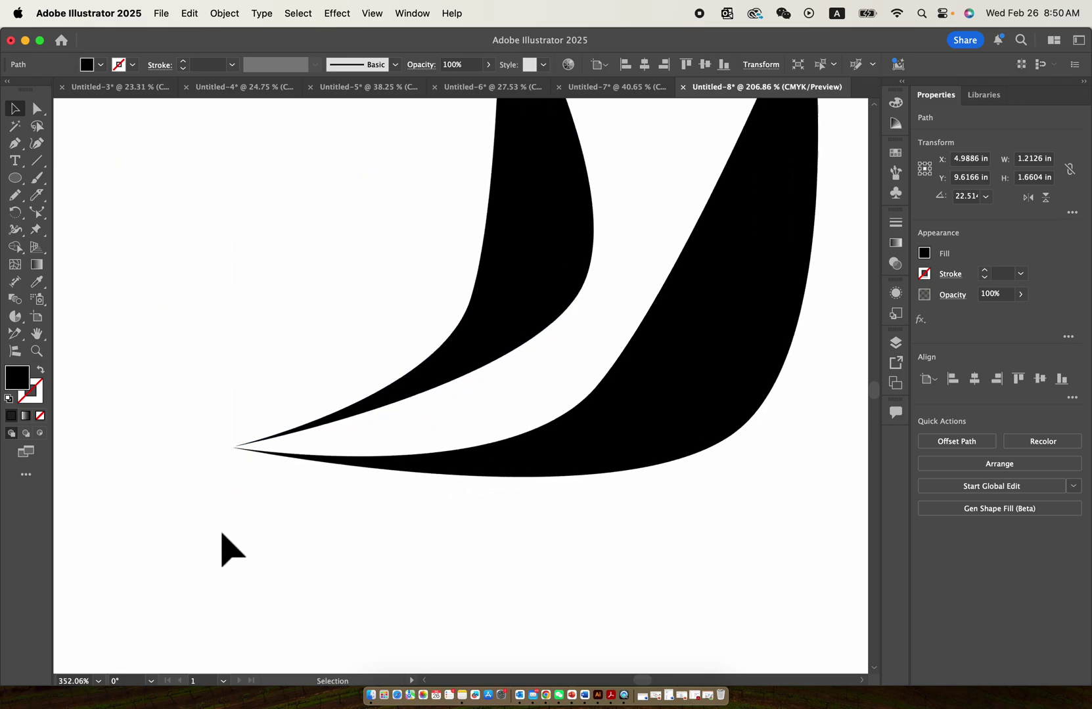
{"action": "scroll", "coordinate": [407, 309], "scroll_direction": "up", "scroll_amount": 2}
{"action": "scroll", "coordinate": [407, 295], "scroll_direction": "left", "scroll_amount": 3}
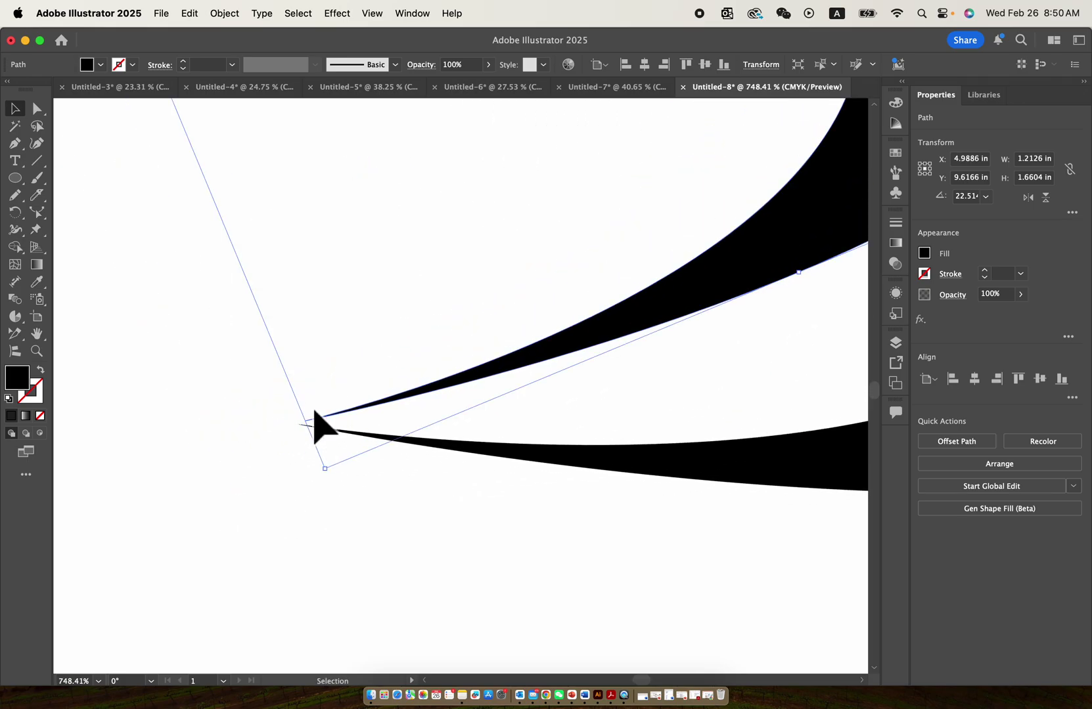
{"action": "left_click", "coordinate": [313, 414]}
{"action": "left_click", "coordinate": [309, 433]}
{"action": "scroll", "coordinate": [299, 437], "scroll_direction": "up", "scroll_amount": 2}
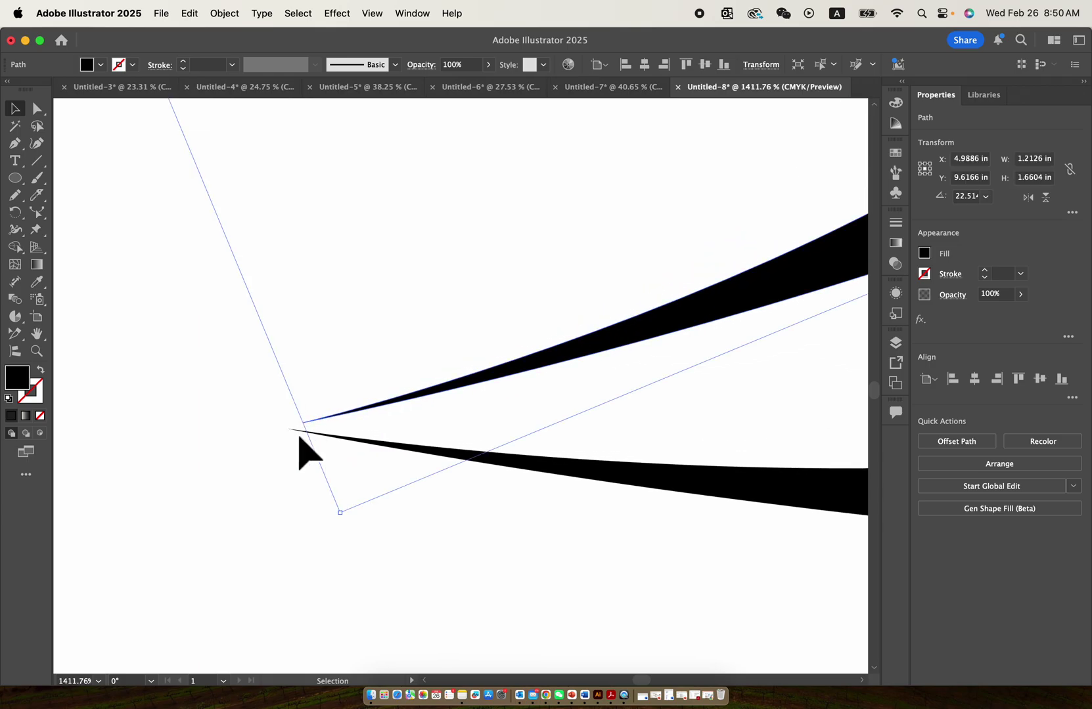
{"action": "left_click", "coordinate": [292, 435]}
{"action": "mouse_move", "coordinate": [335, 416]}
{"action": "left_mouse_down"}
{"action": "mouse_move", "coordinate": [324, 424]}
{"action": "mouse_move", "coordinate": [324, 411]}
{"action": "mouse_move", "coordinate": [322, 426]}
{"action": "left_mouse_up"}
{"action": "scroll", "coordinate": [324, 424], "scroll_direction": "up", "scroll_amount": 2}
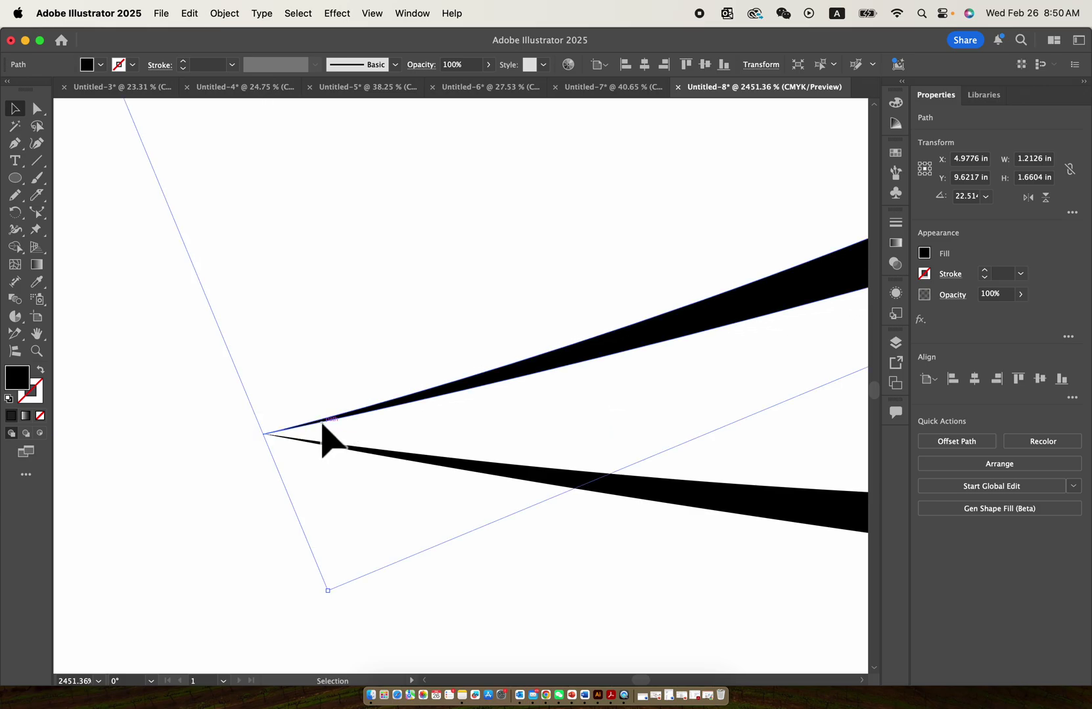
Inspect the left tips of the two horn shapes at high magnification to check whether they coincide
{"action": "scroll", "coordinate": [295, 430], "scroll_direction": "up", "scroll_amount": 3}
{"action": "scroll", "coordinate": [228, 448], "scroll_direction": "up", "scroll_amount": 8}
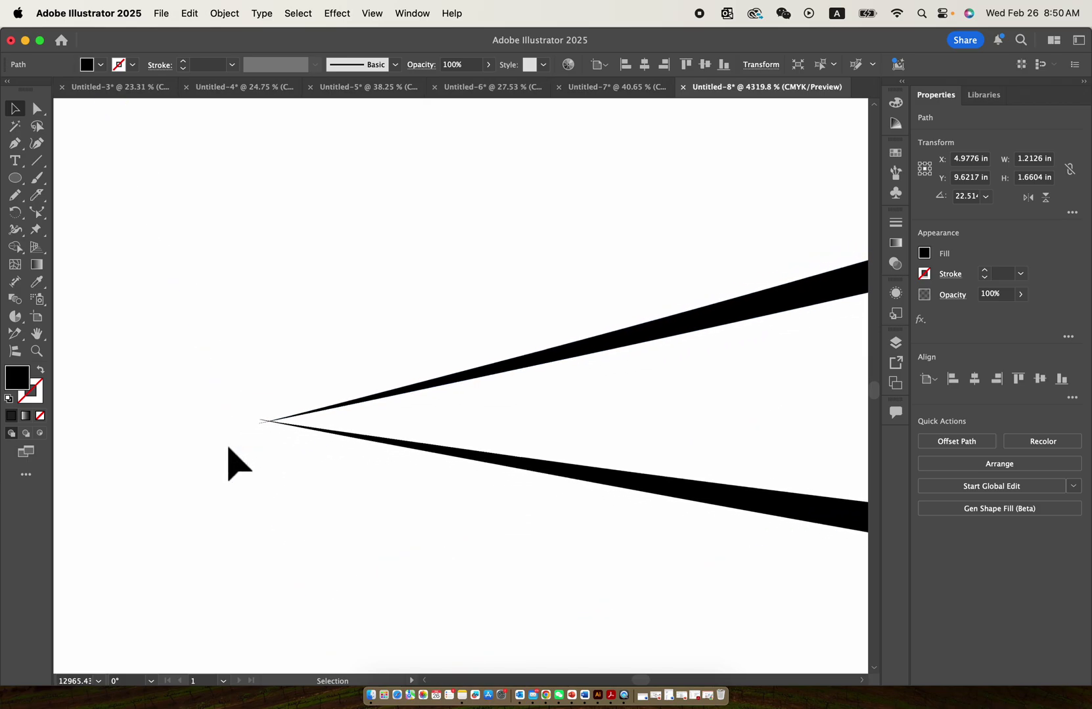
{"action": "left_click", "coordinate": [227, 448]}
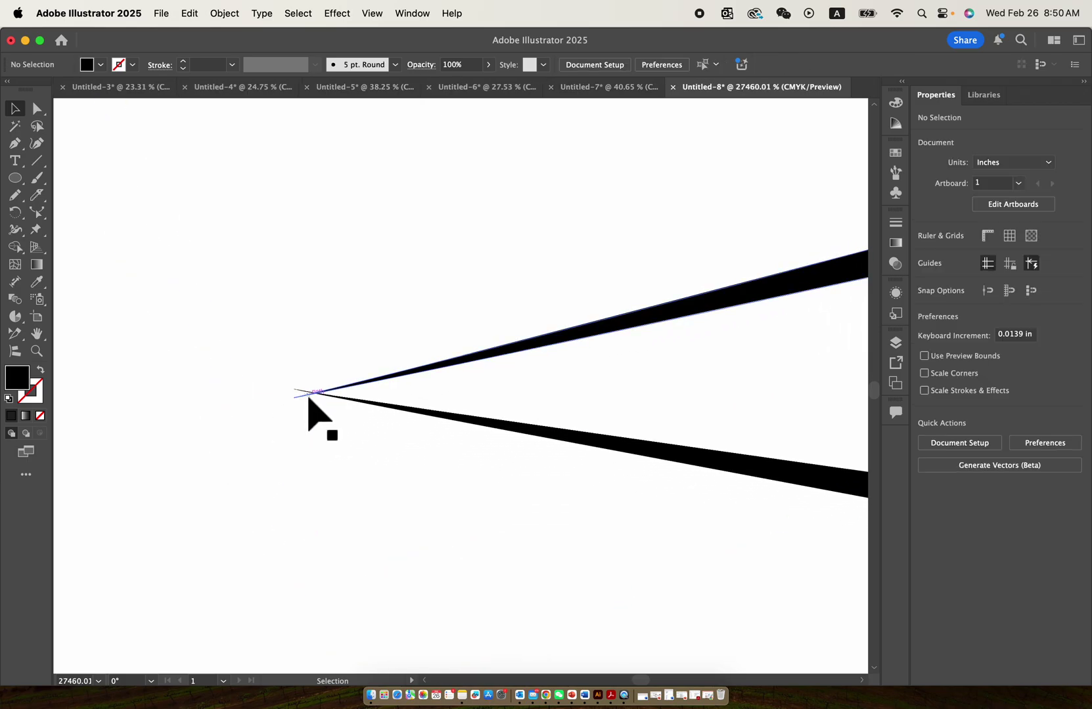
{"action": "left_click", "coordinate": [309, 396]}
{"action": "left_click", "coordinate": [297, 389]}
{"action": "left_click", "coordinate": [297, 378]}
{"action": "left_click", "coordinate": [299, 406]}
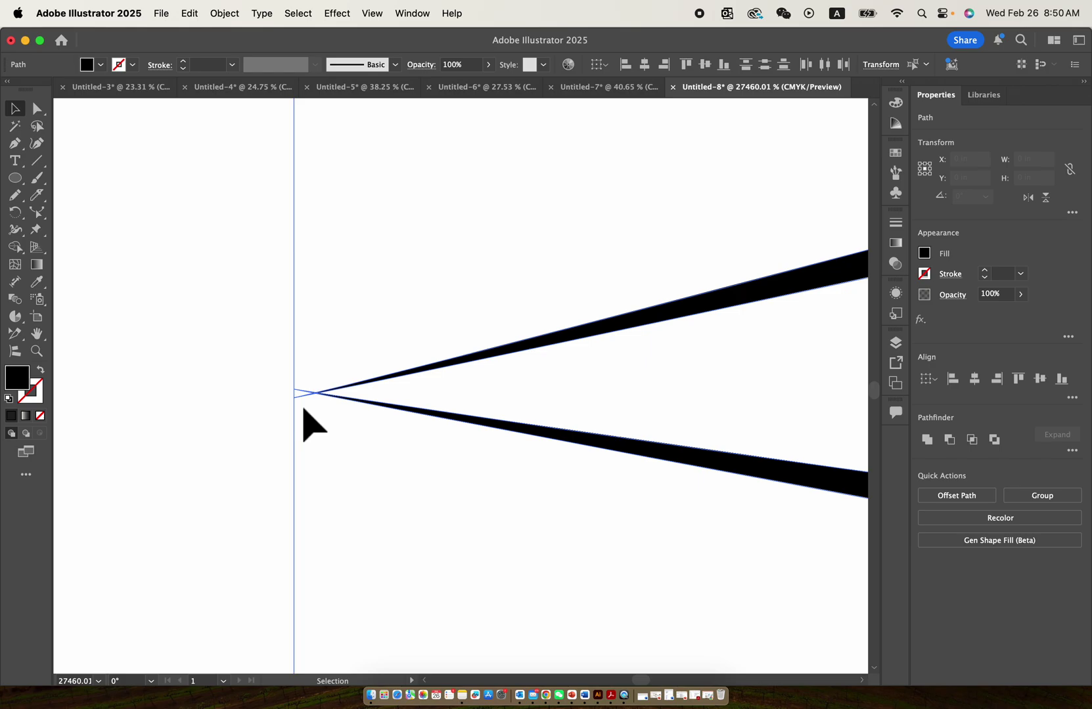
{"action": "left_click", "coordinate": [234, 385]}
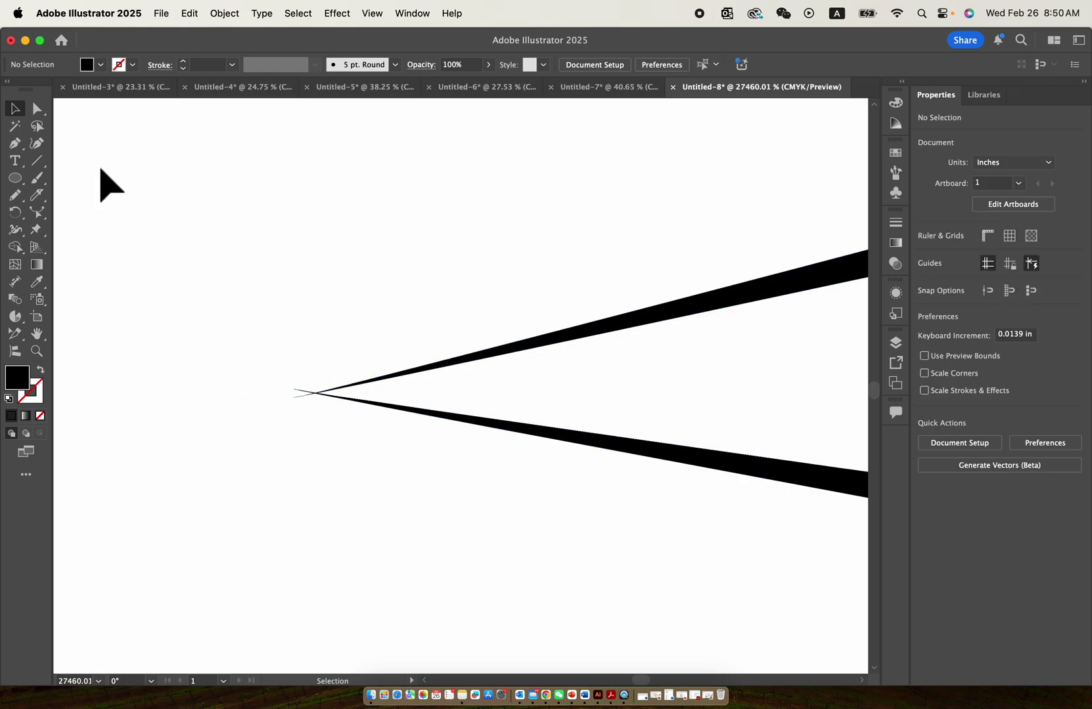
Select the left tip anchor points of both horns with Direct Selection, average them on both axes, and deselect
{"action": "left_click_drag", "start_coordinate": [34, 108], "coordinate": [89, 114]}
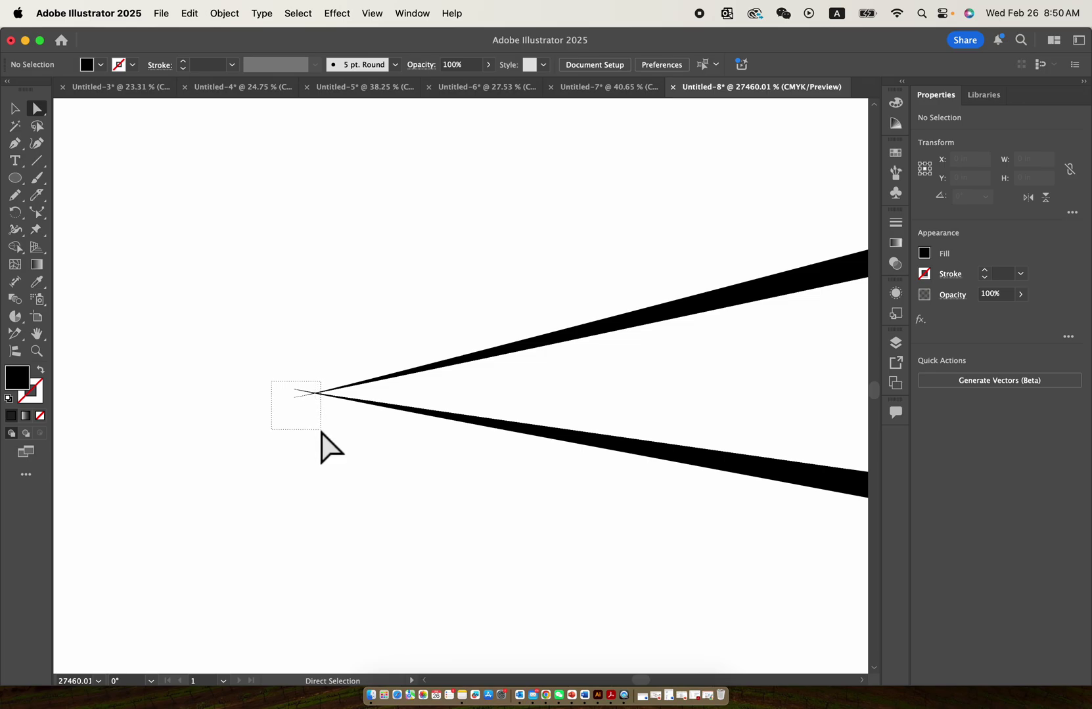
{"action": "left_click_drag", "start_coordinate": [353, 435], "coordinate": [353, 446]}
{"action": "scroll", "coordinate": [292, 418], "scroll_direction": "up", "scroll_amount": 3}
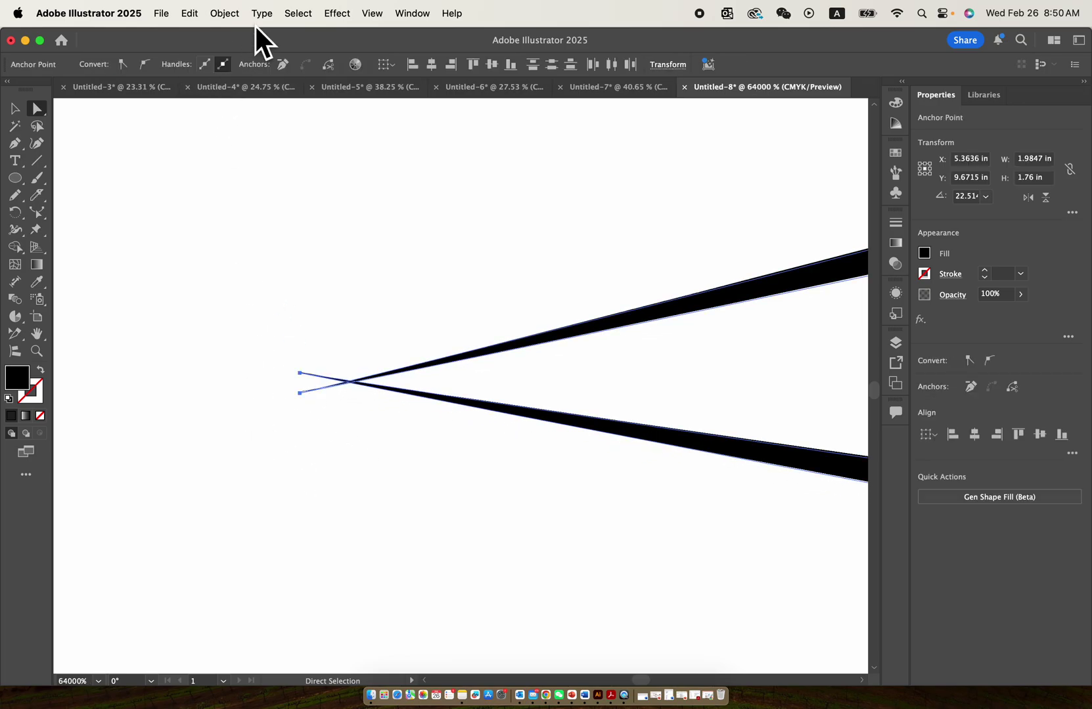
{"action": "scroll", "coordinate": [309, 235], "scroll_direction": "down", "scroll_amount": 3}
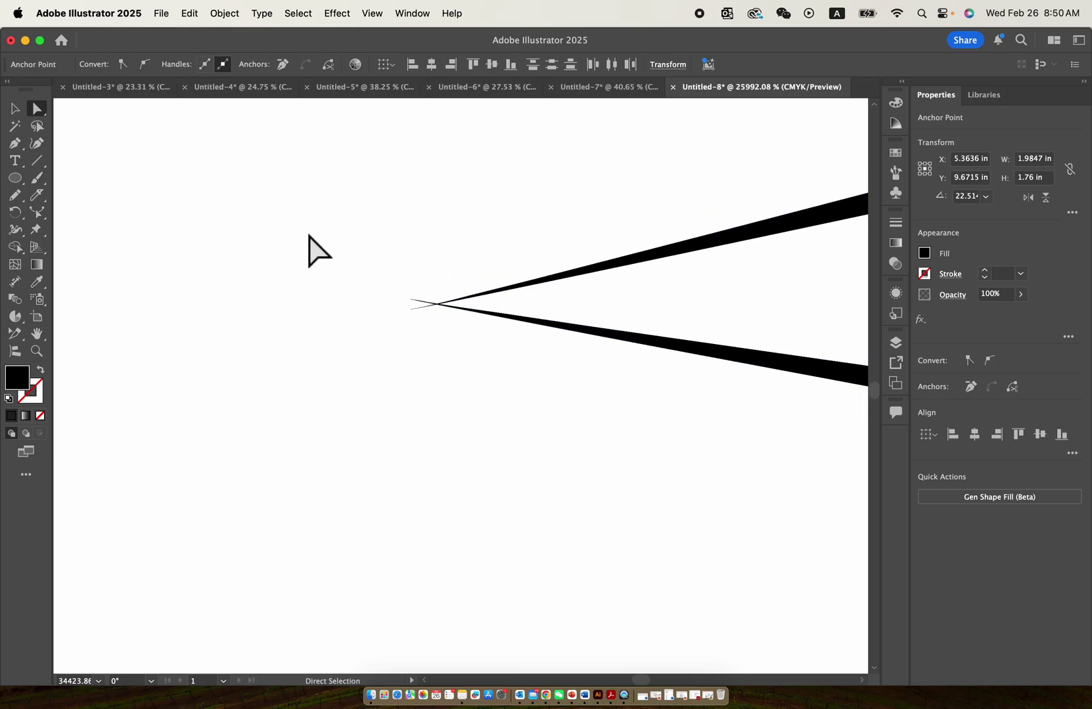
{"action": "scroll", "coordinate": [306, 161], "scroll_direction": "up", "scroll_amount": 2}
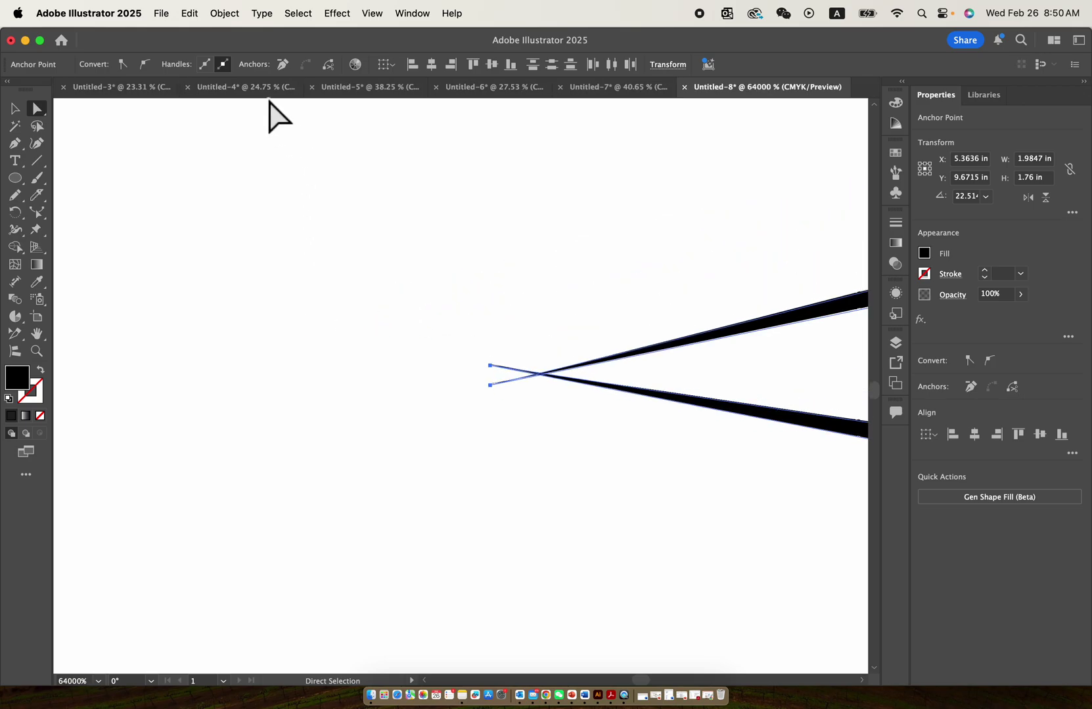
{"action": "left_click", "coordinate": [223, 13]}
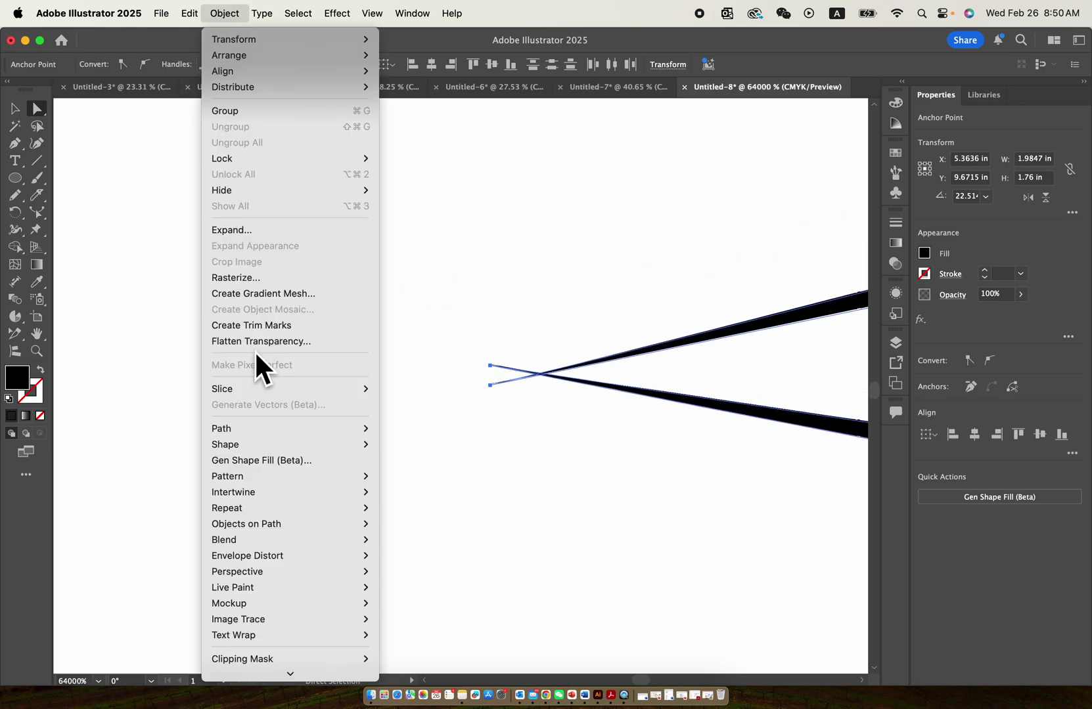
{"action": "mouse_move", "coordinate": [245, 423]}
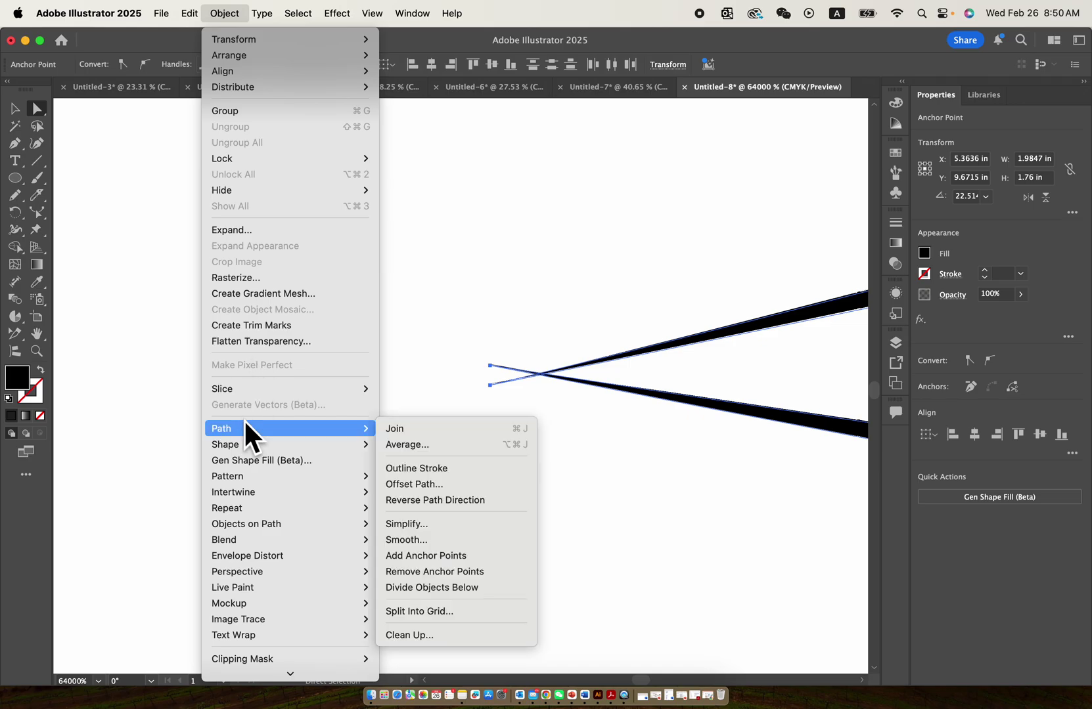
{"action": "left_click", "coordinate": [407, 445]}
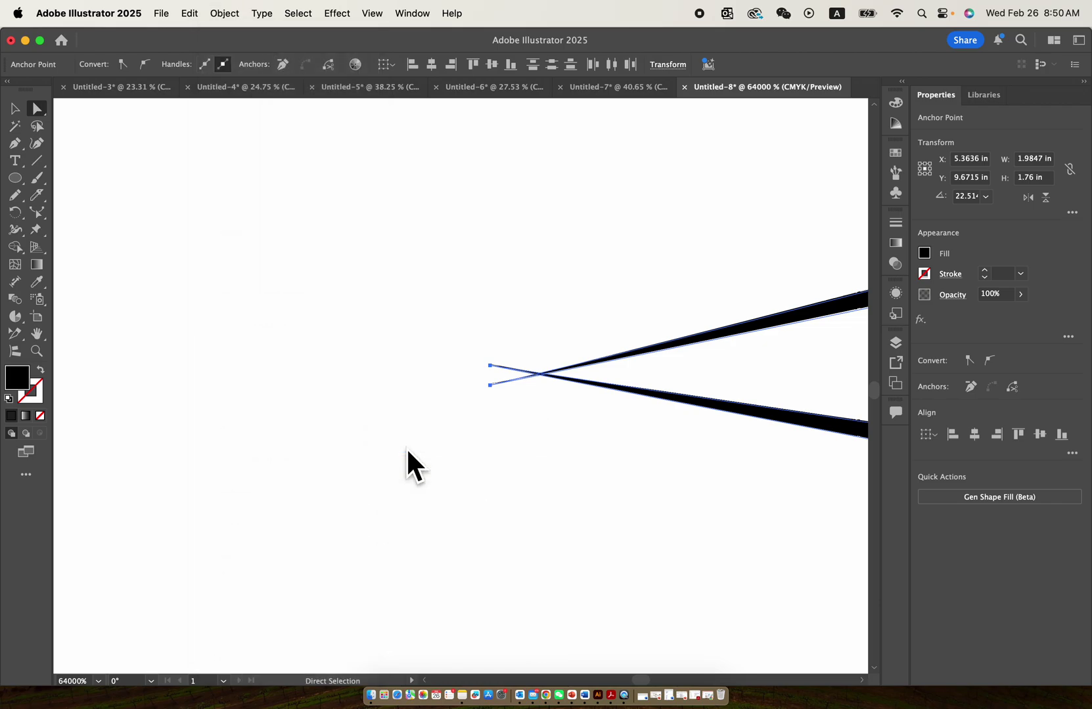
{"action": "left_click_drag", "start_coordinate": [473, 256], "coordinate": [367, 174]}
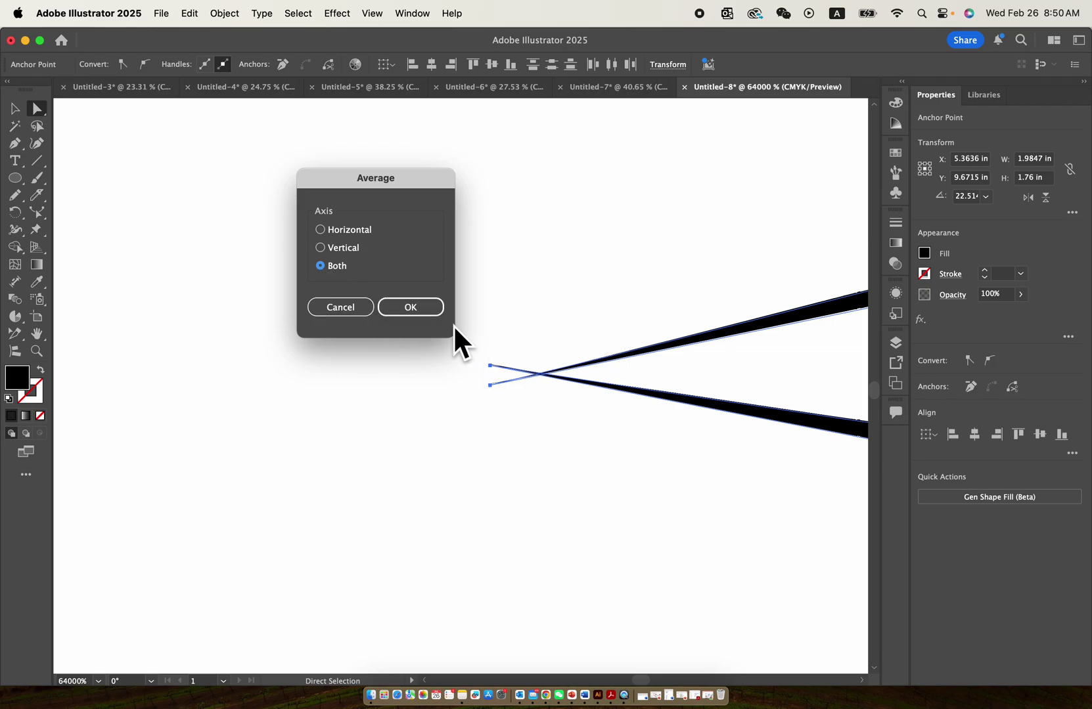
{"action": "left_click", "coordinate": [425, 307]}
{"action": "left_click", "coordinate": [509, 402]}
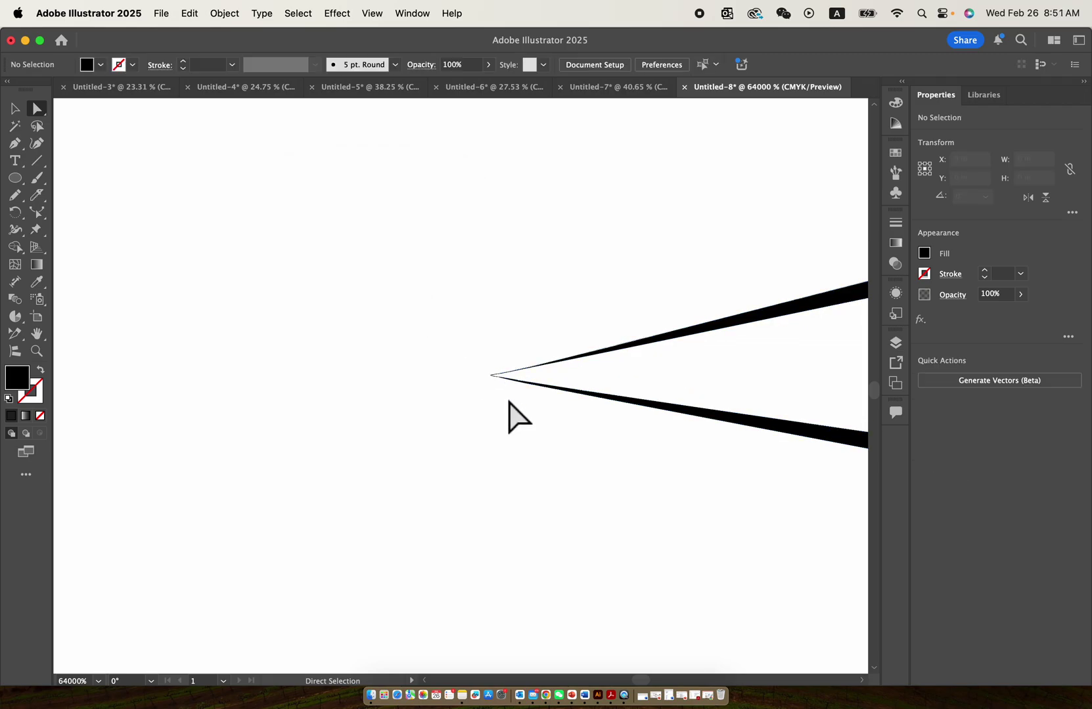
Examine the averaged tip and the overall shape of both horns, selecting their shared anchor location to check it
{"action": "scroll", "coordinate": [499, 376], "scroll_direction": "down", "scroll_amount": 5}
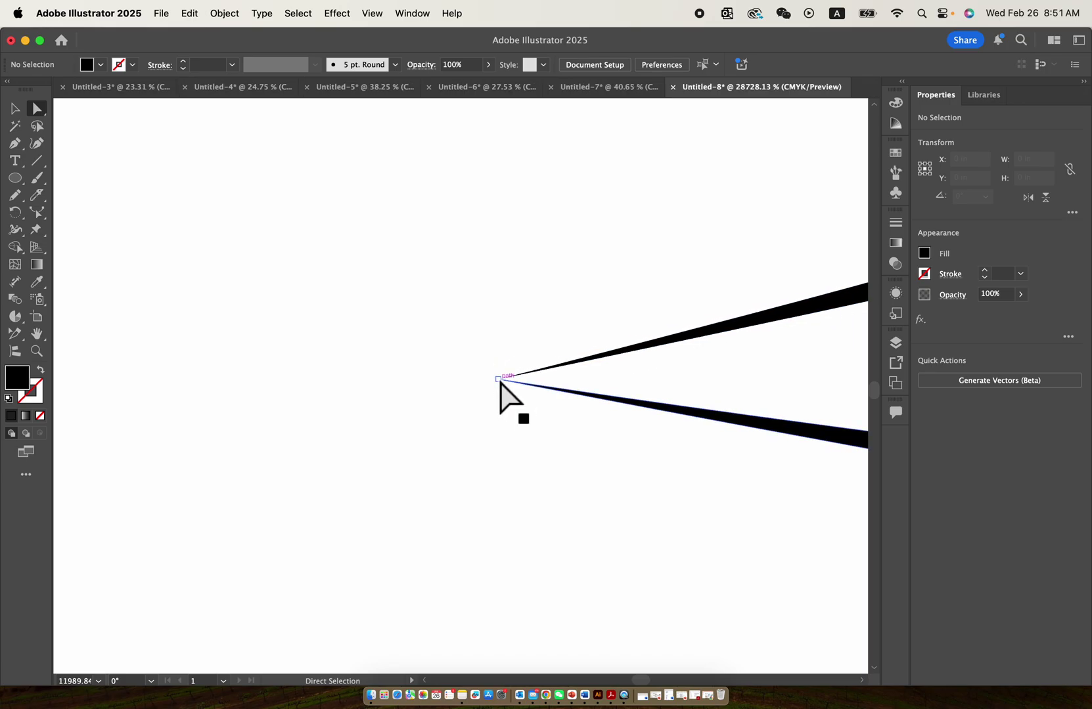
{"action": "left_click", "coordinate": [505, 361]}
{"action": "scroll", "coordinate": [505, 374], "scroll_direction": "down", "scroll_amount": 10}
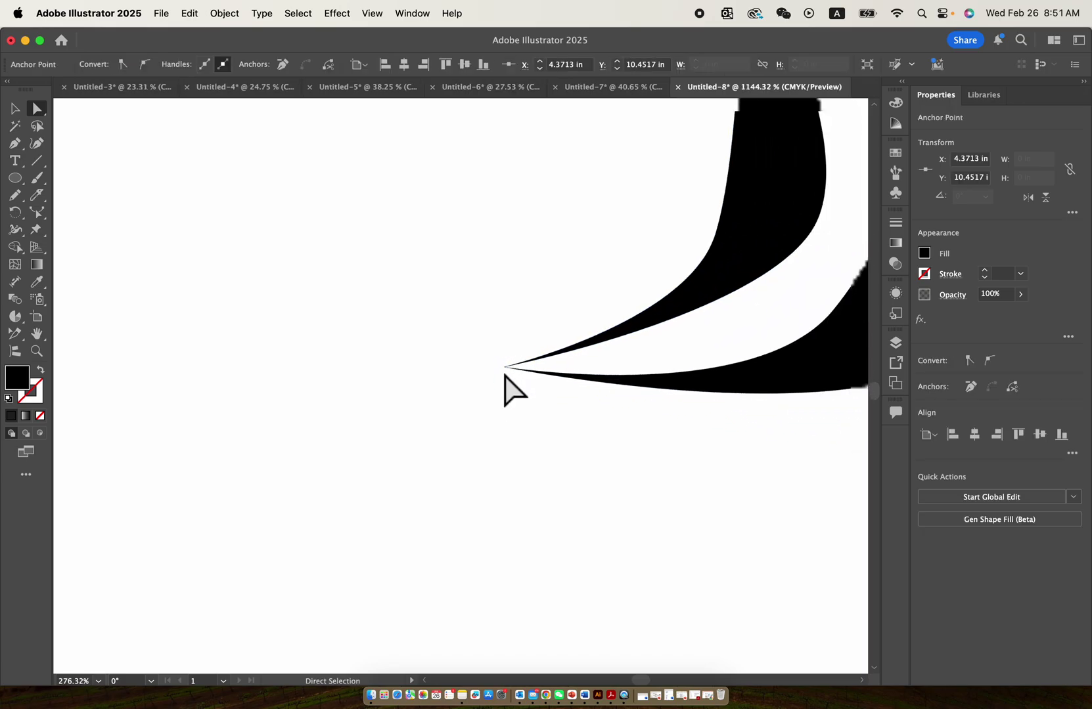
{"action": "scroll", "coordinate": [504, 382], "scroll_direction": "down", "scroll_amount": 5}
{"action": "left_click", "coordinate": [504, 386]}
{"action": "scroll", "coordinate": [486, 400], "scroll_direction": "up", "scroll_amount": 4}
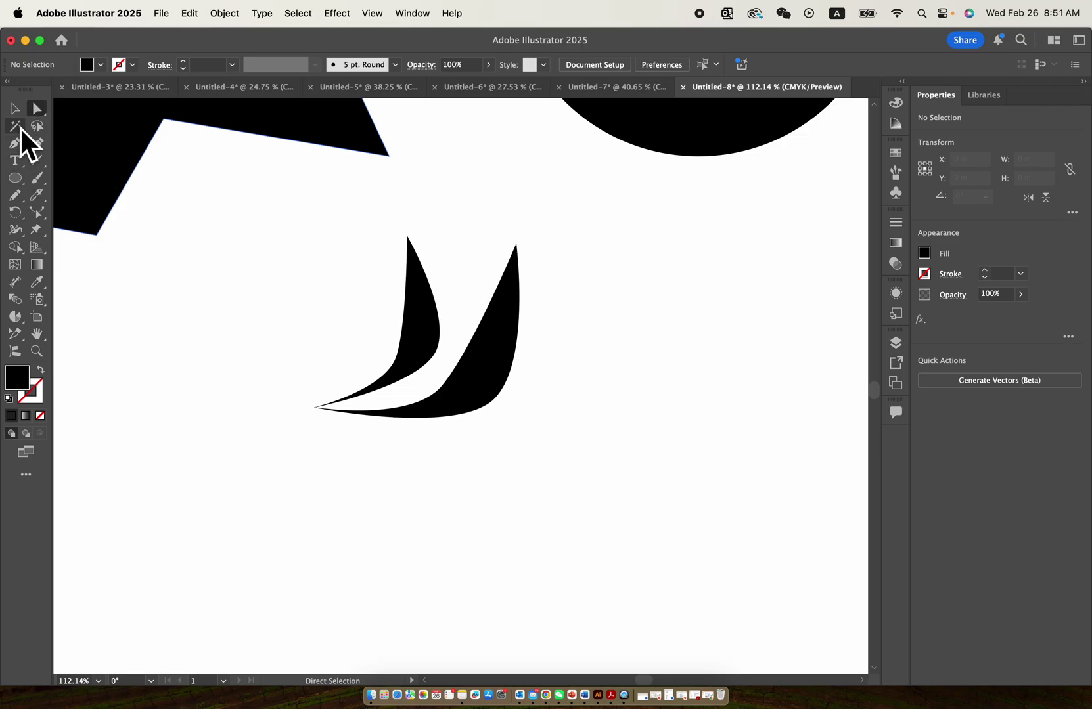
{"action": "left_click_drag", "start_coordinate": [29, 112], "coordinate": [88, 108]}
{"action": "scroll", "coordinate": [307, 396], "scroll_direction": "up", "scroll_amount": 3}
{"action": "left_click", "coordinate": [307, 397]}
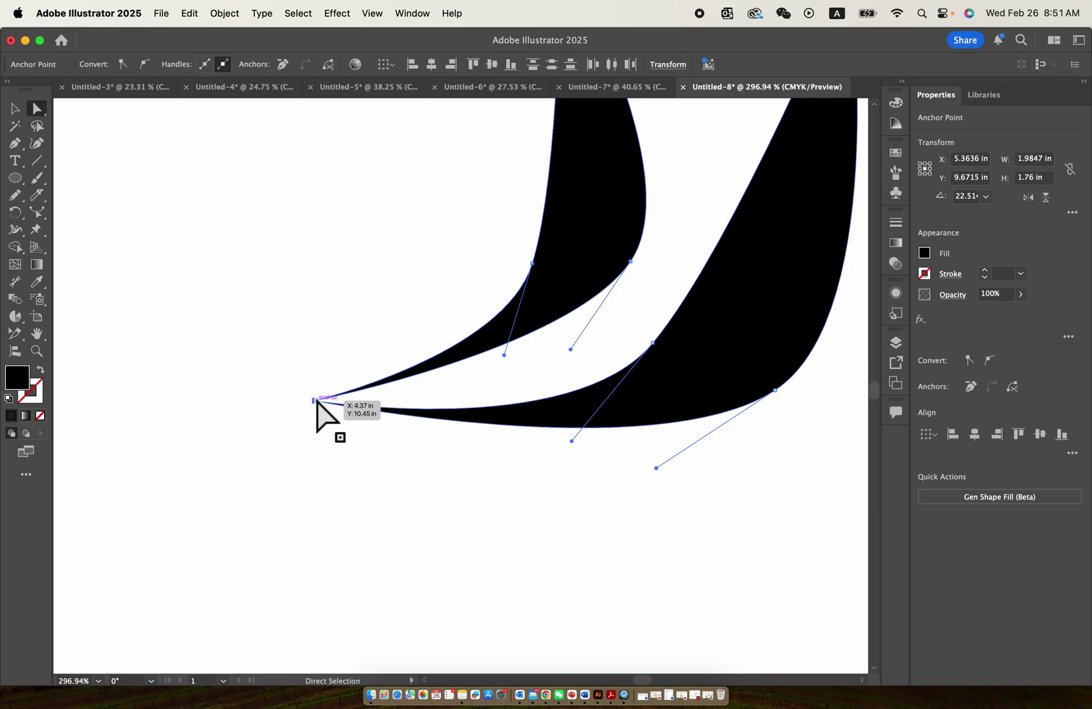
{"action": "scroll", "coordinate": [317, 420], "scroll_direction": "down", "scroll_amount": 1}
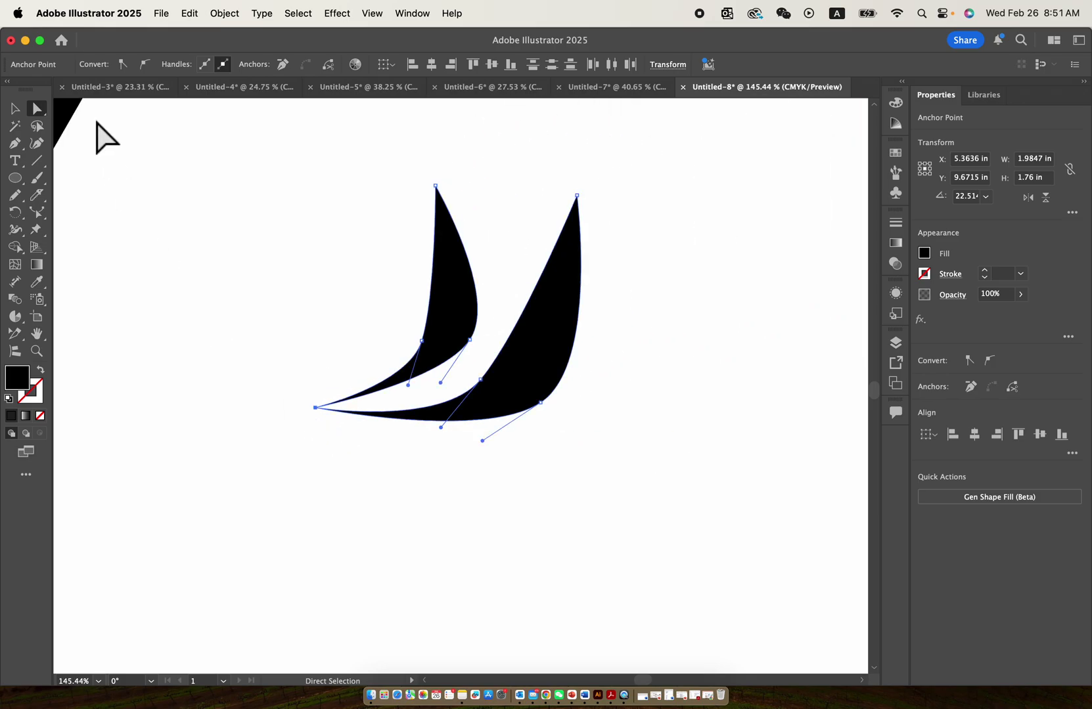
{"action": "left_click", "coordinate": [16, 108]}
{"action": "left_click", "coordinate": [222, 239]}
{"action": "scroll", "coordinate": [331, 320], "scroll_direction": "down", "scroll_amount": 2}
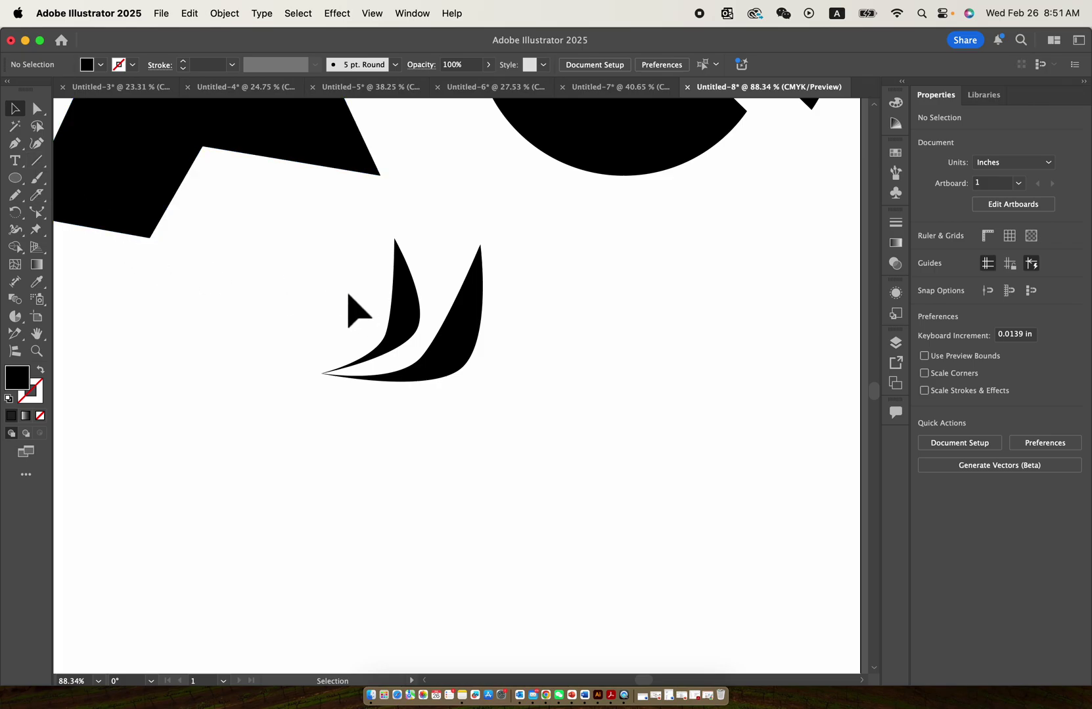
Move both horn shapes together up and to the right, closer beneath the divided circle, and deselect them
{"action": "left_click", "coordinate": [397, 368]}
{"action": "left_click_drag", "start_coordinate": [471, 372], "coordinate": [550, 334]}
{"action": "left_click", "coordinate": [583, 277]}
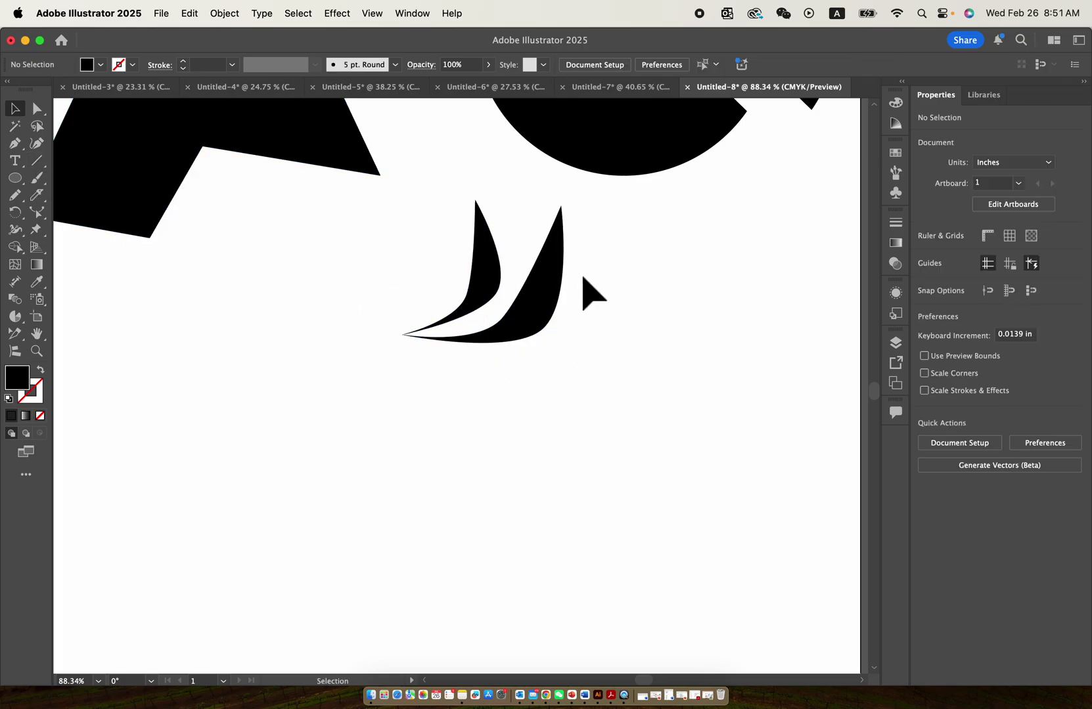
{"action": "scroll", "coordinate": [381, 336], "scroll_direction": "up", "scroll_amount": 3}
{"action": "left_click_drag", "start_coordinate": [413, 325], "coordinate": [425, 343]}
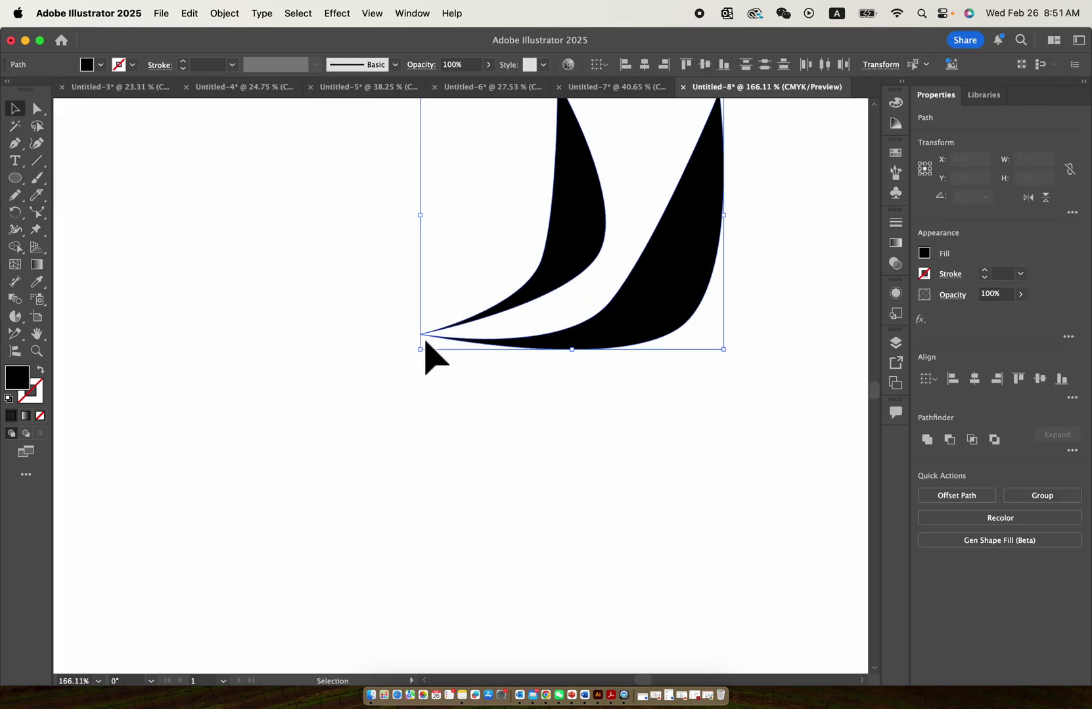
{"action": "left_click", "coordinate": [426, 343]}
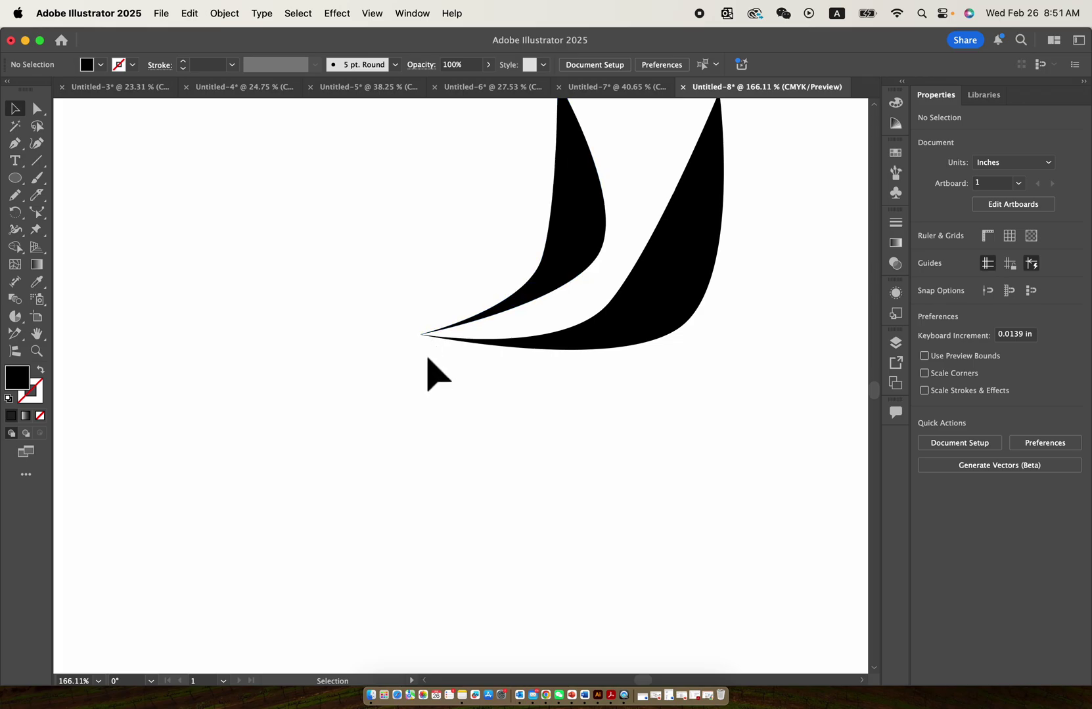
Draw a black circle about 2.98 in in diameter with the Ellipse tool in the empty area below the polygon
{"action": "scroll", "coordinate": [493, 417], "scroll_direction": "down", "scroll_amount": 5}
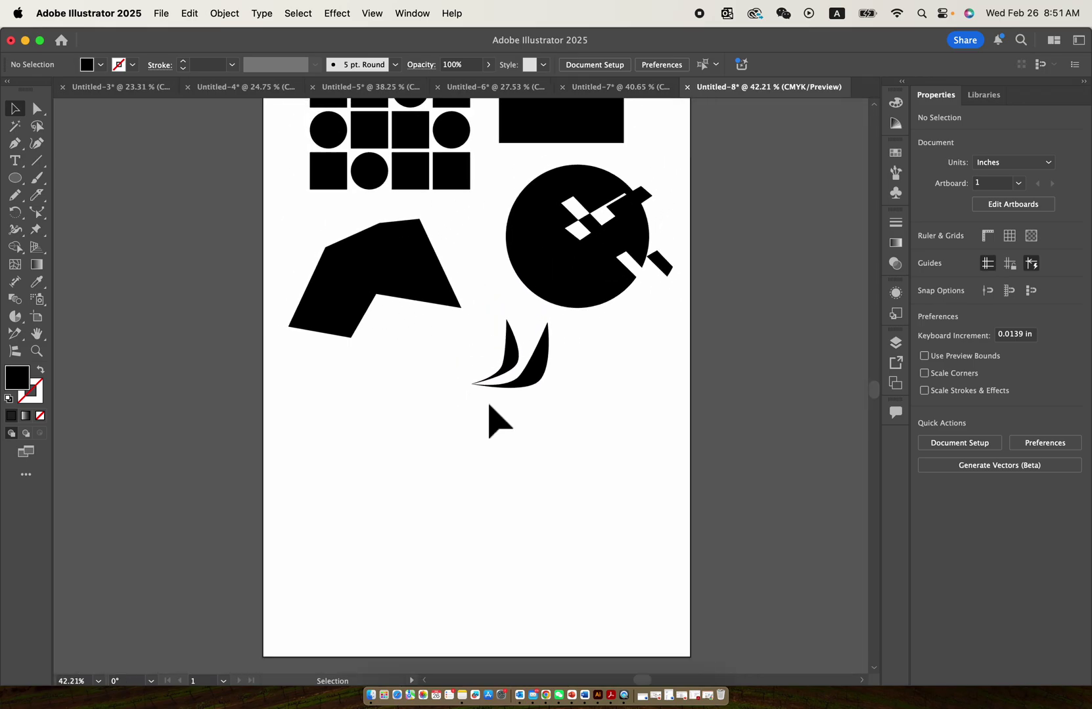
{"action": "scroll", "coordinate": [455, 471], "scroll_direction": "up", "scroll_amount": 2}
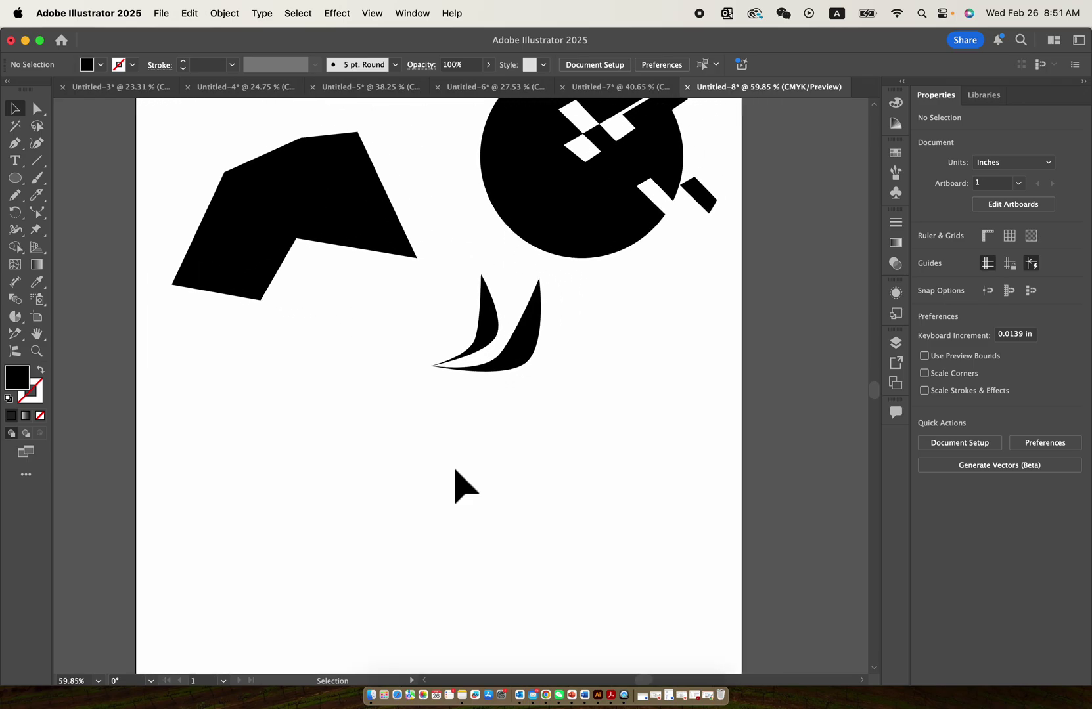
{"action": "scroll", "coordinate": [455, 470], "scroll_direction": "down", "scroll_amount": 2}
{"action": "scroll", "coordinate": [456, 470], "scroll_direction": "down", "scroll_amount": 4}
{"action": "scroll", "coordinate": [456, 470], "scroll_direction": "up", "scroll_amount": 2}
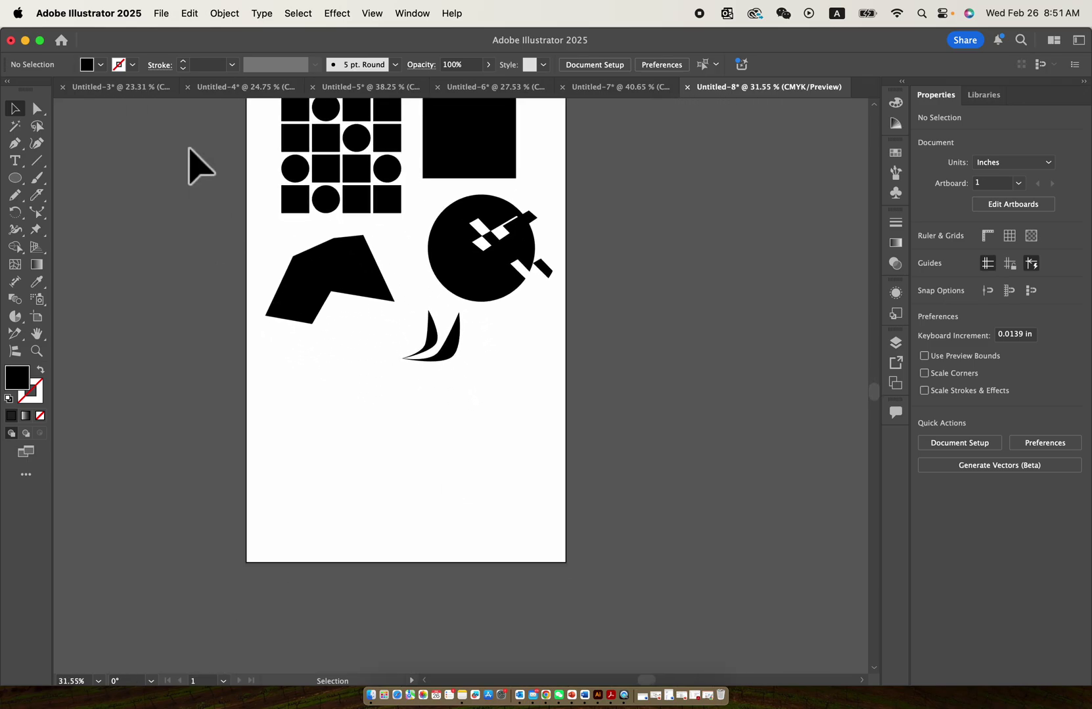
{"action": "left_click", "coordinate": [15, 193]}
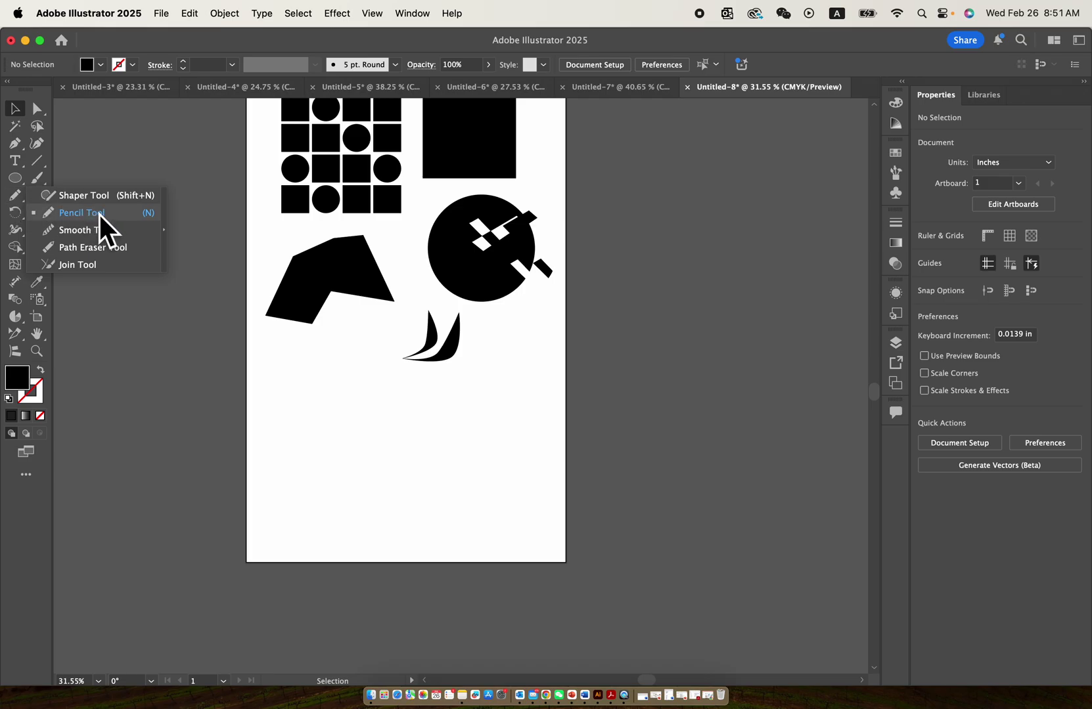
{"action": "left_click", "coordinate": [16, 176]}
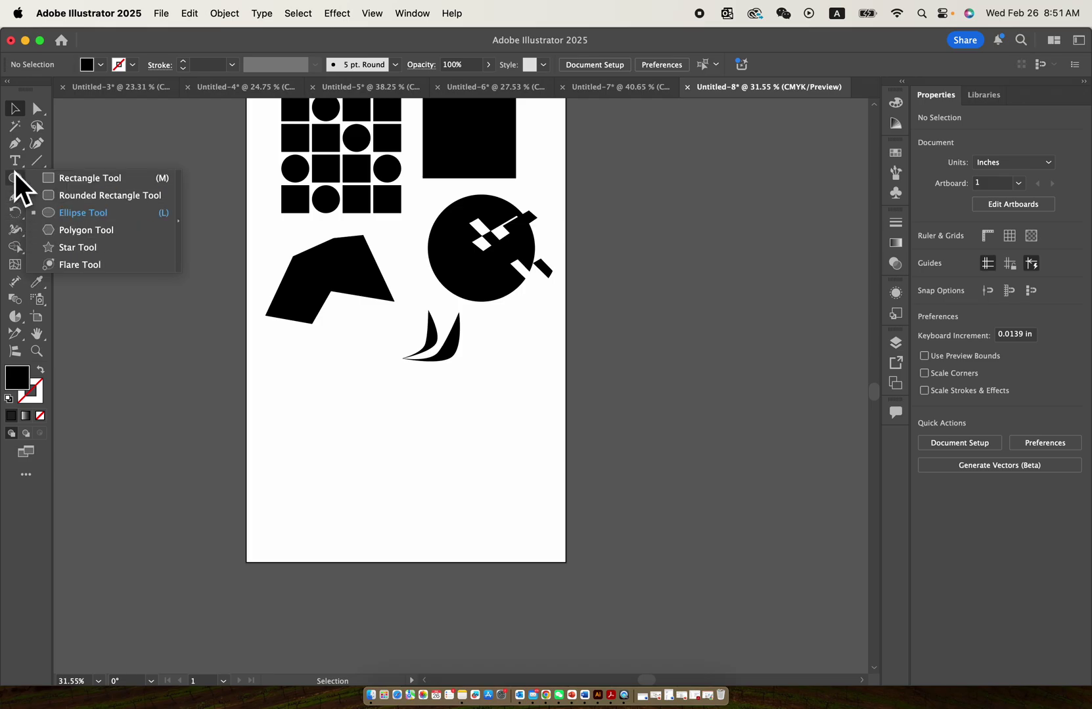
{"action": "left_click", "coordinate": [64, 214]}
{"action": "left_click_drag", "start_coordinate": [300, 398], "coordinate": [387, 484]}
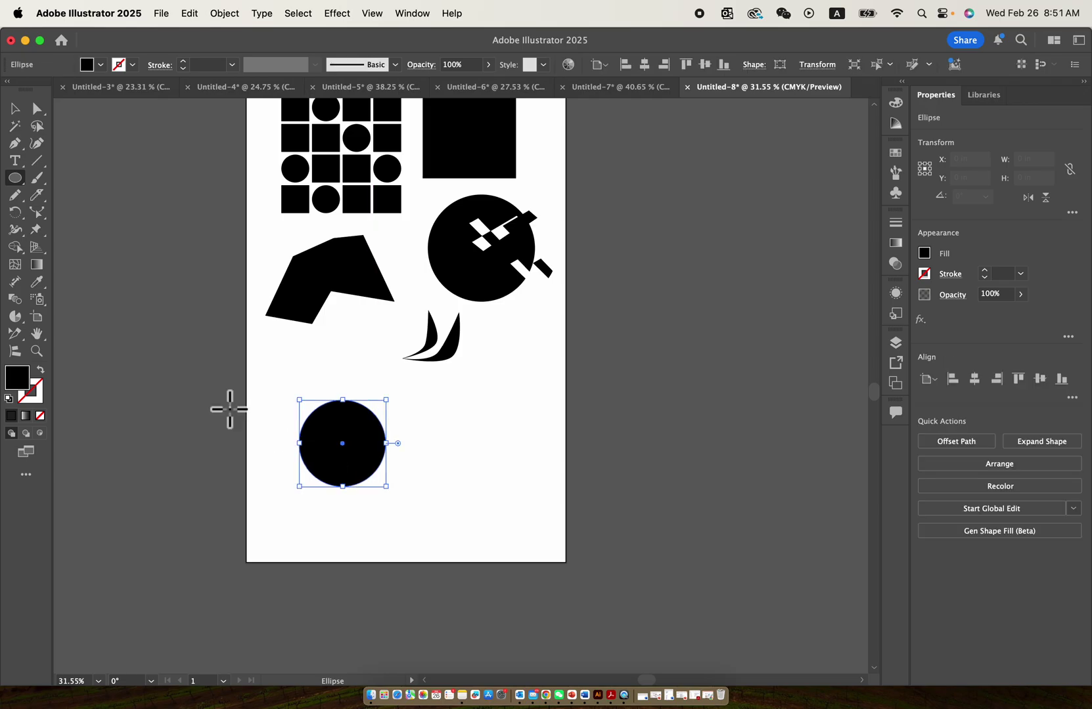
Reshape the new circle's left and bottom edge into an irregular outward bulge with the Pencil tool, about 3.16 by 3.44 in overall
{"action": "scroll", "coordinate": [103, 302], "scroll_direction": "up", "scroll_amount": 3}
{"action": "left_click", "coordinate": [16, 199]}
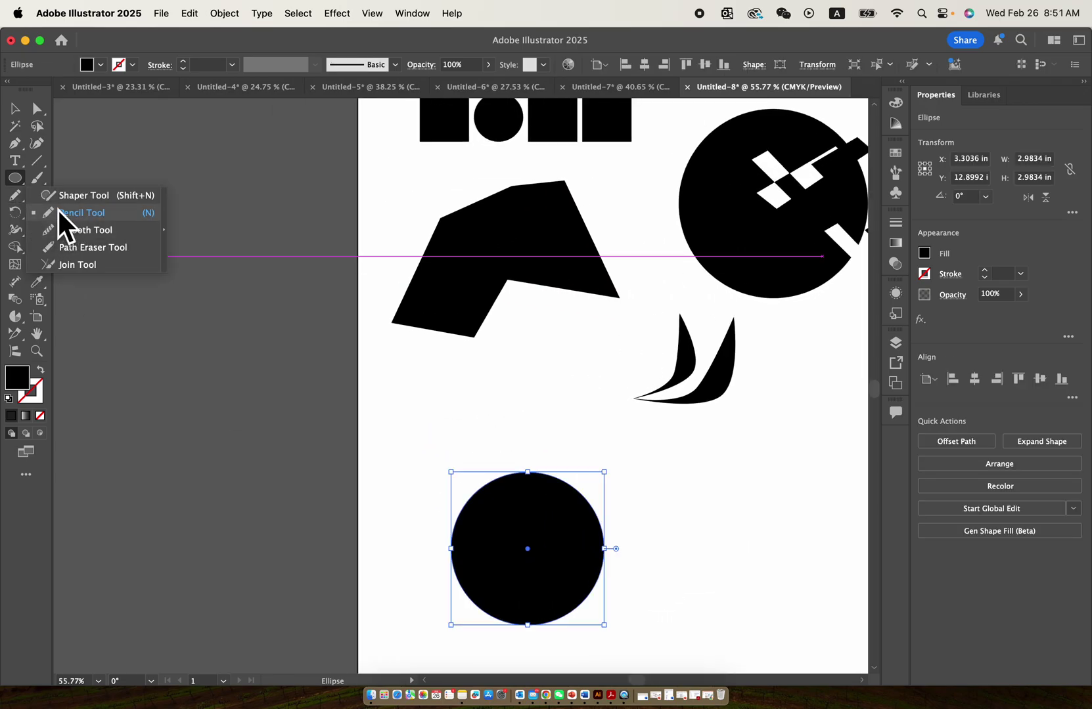
{"action": "left_click", "coordinate": [59, 211]}
{"action": "key", "text": "super+equal"}
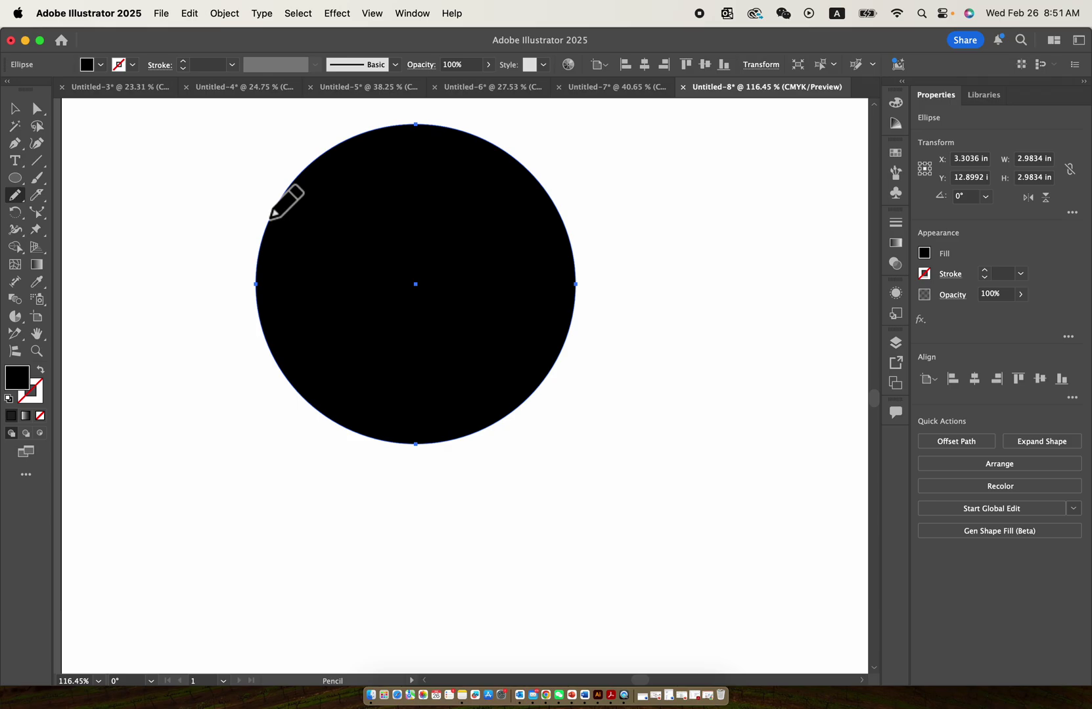
{"action": "mouse_move", "coordinate": [265, 423]}
{"action": "left_mouse_down"}
{"action": "mouse_move", "coordinate": [327, 473]}
{"action": "mouse_move", "coordinate": [473, 490]}
{"action": "left_mouse_up"}
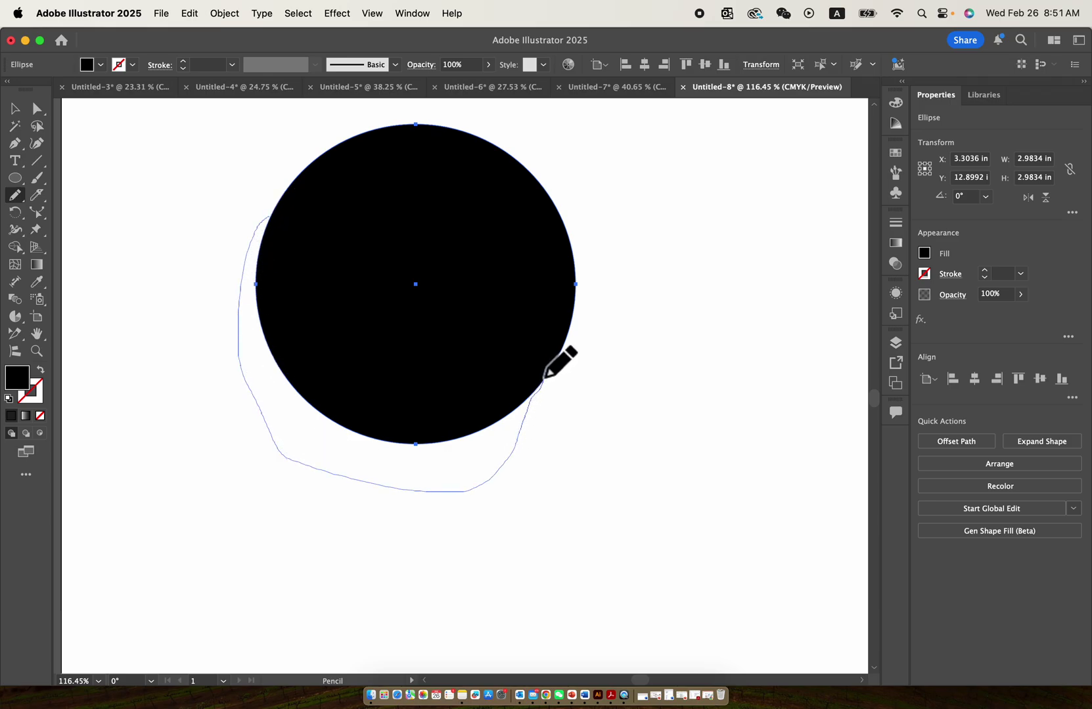
{"action": "left_click_drag", "start_coordinate": [544, 378], "coordinate": [545, 377]}
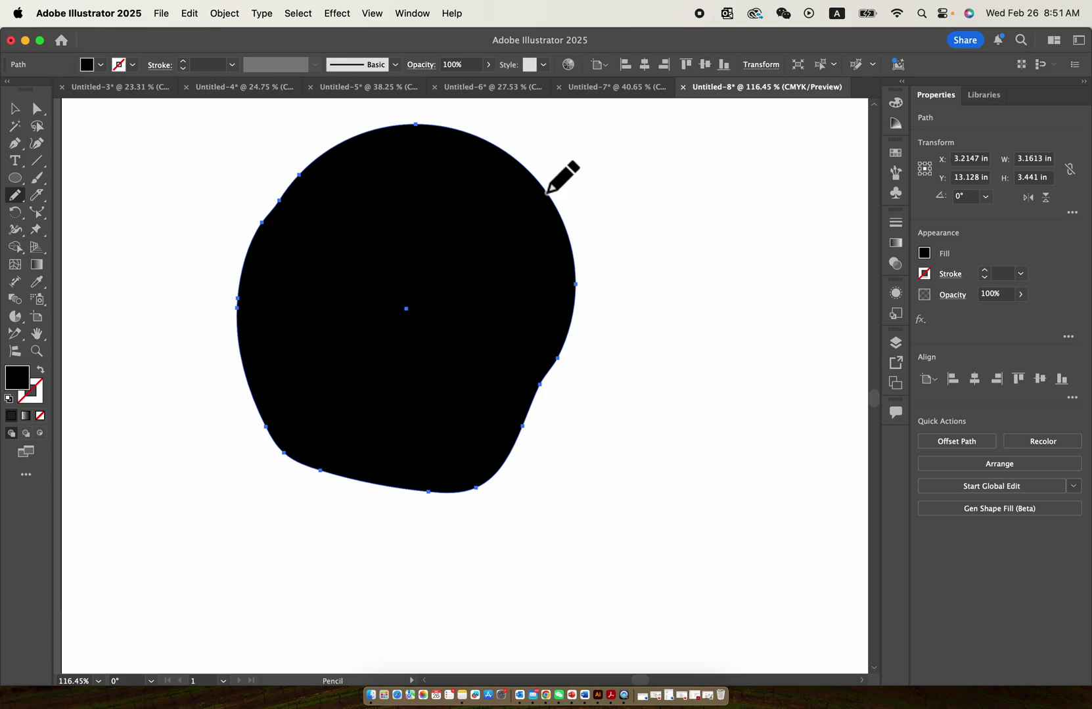
Add a rounded bulge on the blob's right edge and three bumps along its top with the Pencil tool, about 3.53 by 3.76 in overall
{"action": "left_click_drag", "start_coordinate": [570, 323], "coordinate": [571, 321]}
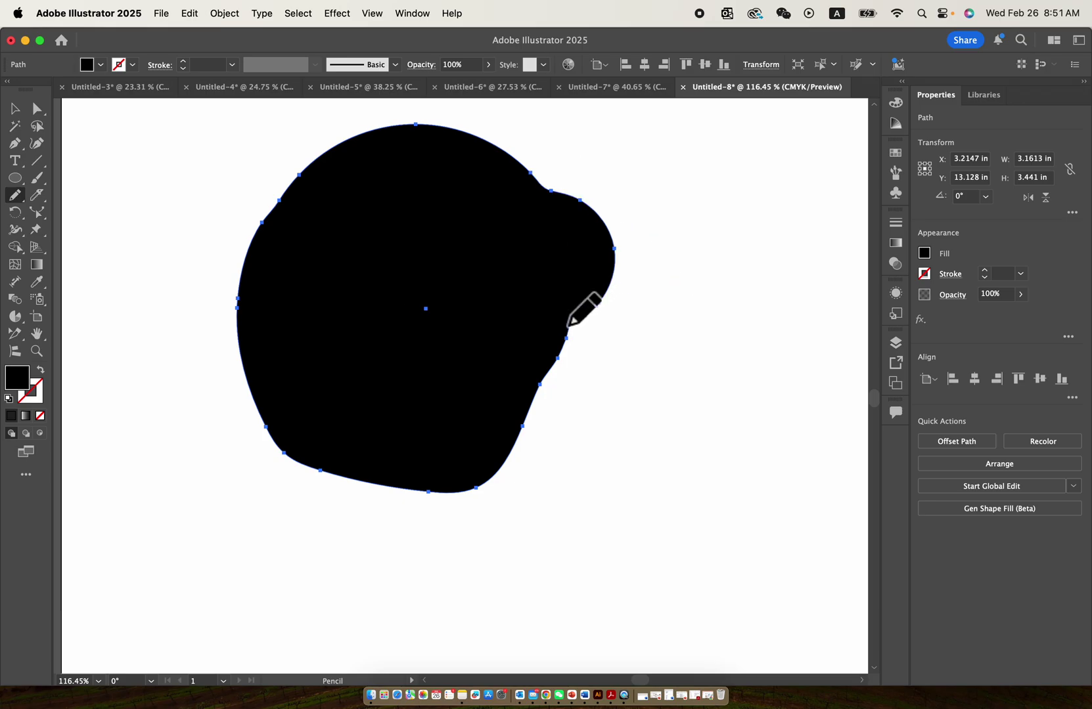
{"action": "scroll", "coordinate": [502, 142], "scroll_direction": "up", "scroll_amount": 3}
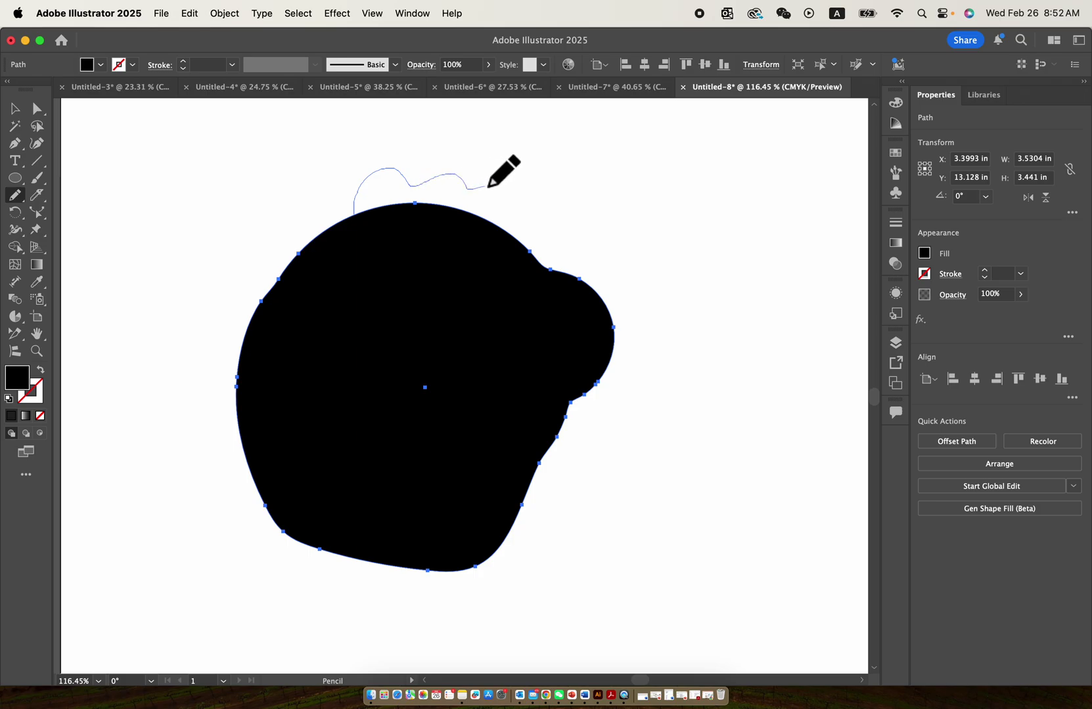
{"action": "left_click_drag", "start_coordinate": [511, 239], "coordinate": [513, 236]}
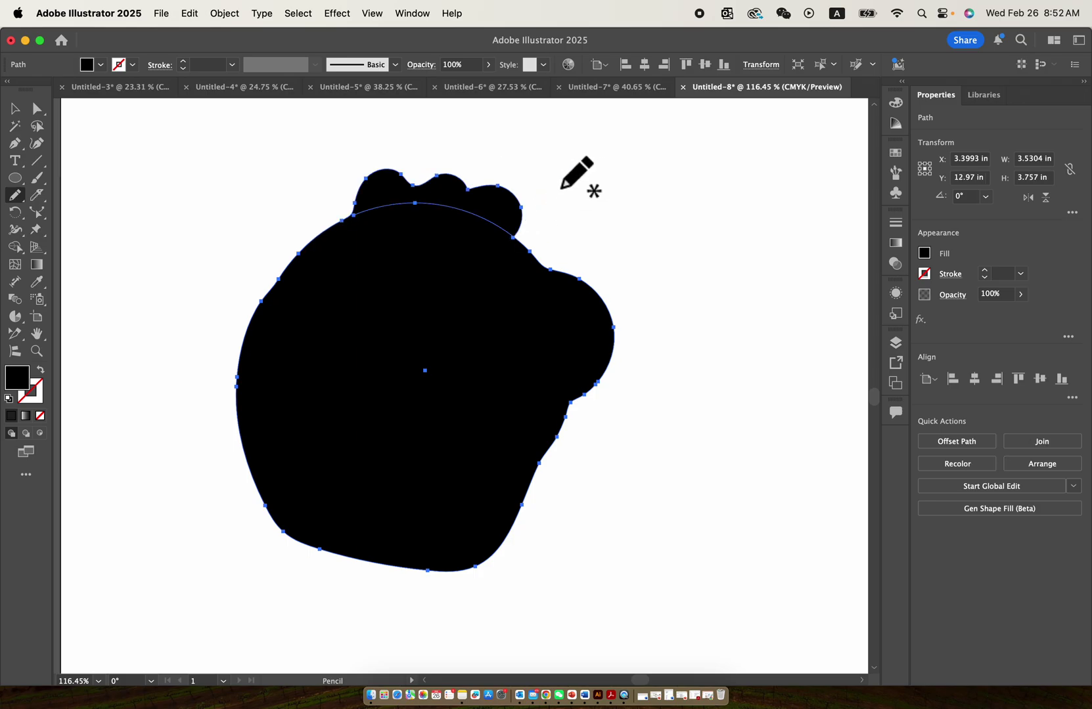
Try moving the black blob slightly up and to the left, and undo the move
{"action": "scroll", "coordinate": [576, 174], "scroll_direction": "down", "scroll_amount": 5}
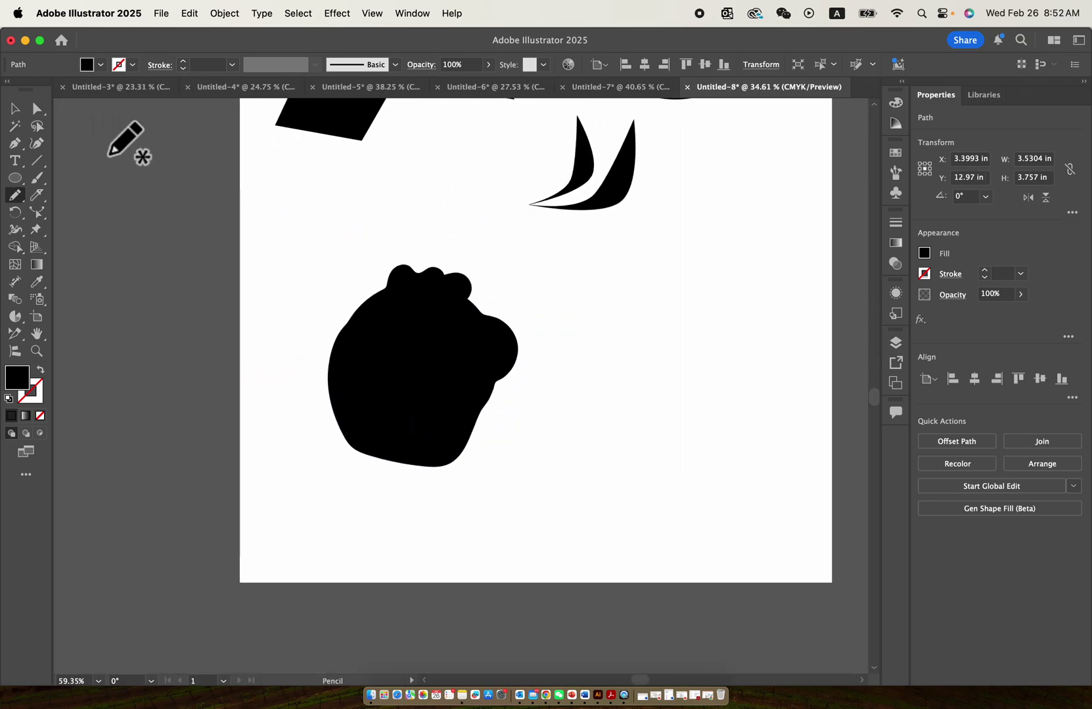
{"action": "scroll", "coordinate": [120, 140], "scroll_direction": "up", "scroll_amount": 1}
{"action": "left_click", "coordinate": [14, 108]}
{"action": "left_click", "coordinate": [337, 209]}
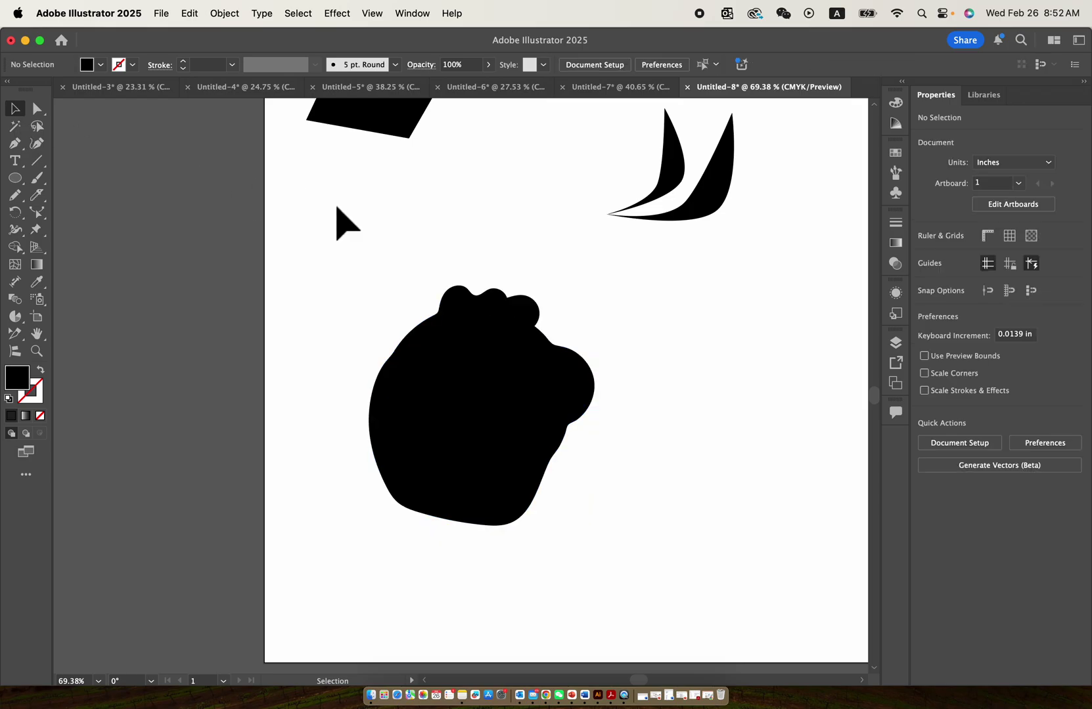
{"action": "scroll", "coordinate": [336, 209], "scroll_direction": "down", "scroll_amount": 3}
{"action": "scroll", "coordinate": [336, 209], "scroll_direction": "right", "scroll_amount": 5}
{"action": "left_click_drag", "start_coordinate": [164, 208], "coordinate": [356, 446]}
{"action": "left_click_drag", "start_coordinate": [242, 371], "coordinate": [220, 338]}
{"action": "left_click", "coordinate": [329, 337]}
{"action": "key", "text": "super+z"}
{"action": "left_click", "coordinate": [461, 290]}
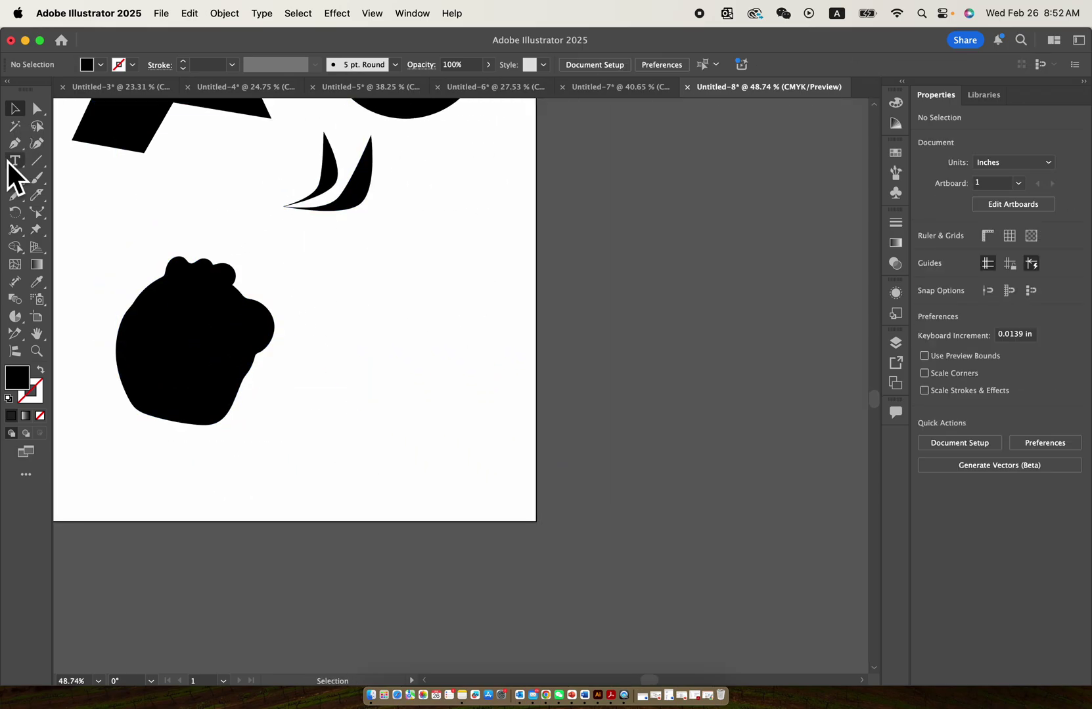
Draw two wavy Pencil paths right of the blob, about 2.23 by 2.70 in and 3.59 by 1.04 in, with black stroke and no fill
{"action": "left_click", "coordinate": [15, 194]}
{"action": "left_click_drag", "start_coordinate": [367, 369], "coordinate": [465, 249]}
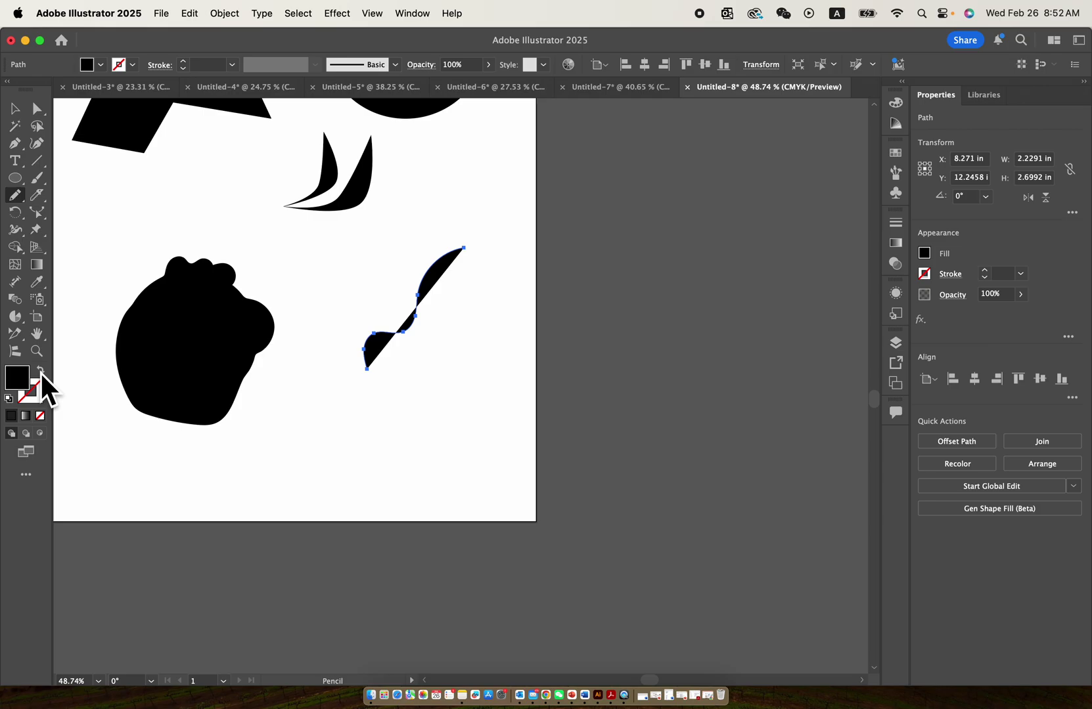
{"action": "left_click", "coordinate": [41, 369]}
{"action": "left_click_drag", "start_coordinate": [314, 424], "coordinate": [477, 381]}
Set the Pencil tool's Fidelity to the most Accurate level
{"action": "scroll", "coordinate": [478, 383], "scroll_direction": "up", "scroll_amount": 5}
{"action": "scroll", "coordinate": [477, 384], "scroll_direction": "left", "scroll_amount": 3}
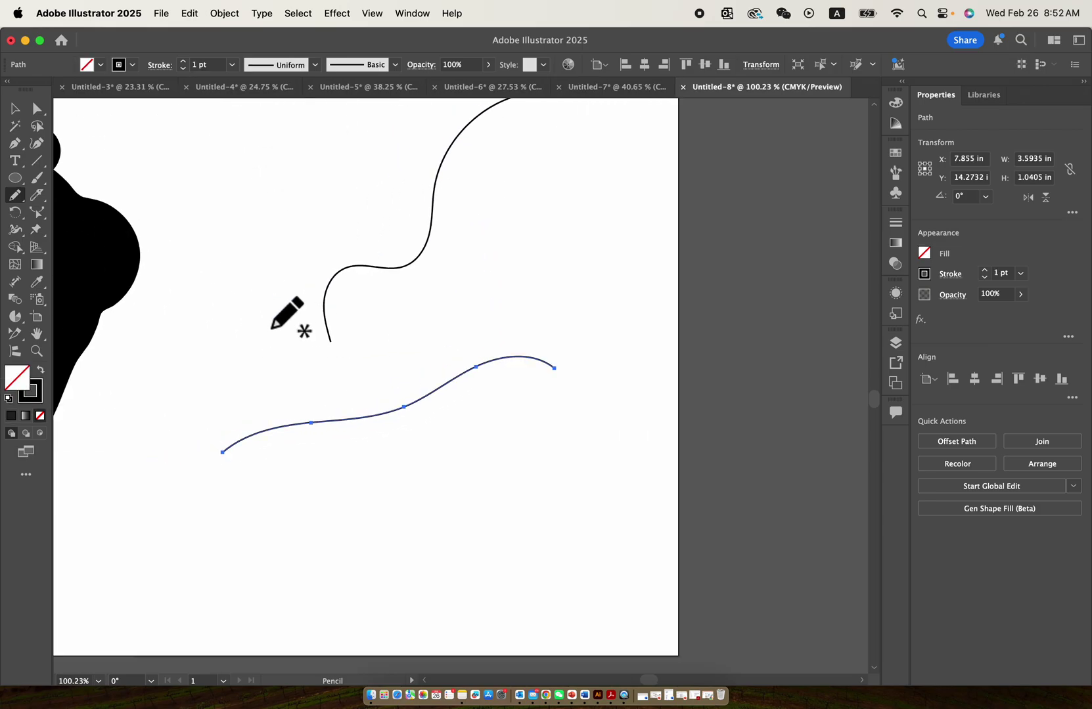
{"action": "double_click", "coordinate": [20, 194]}
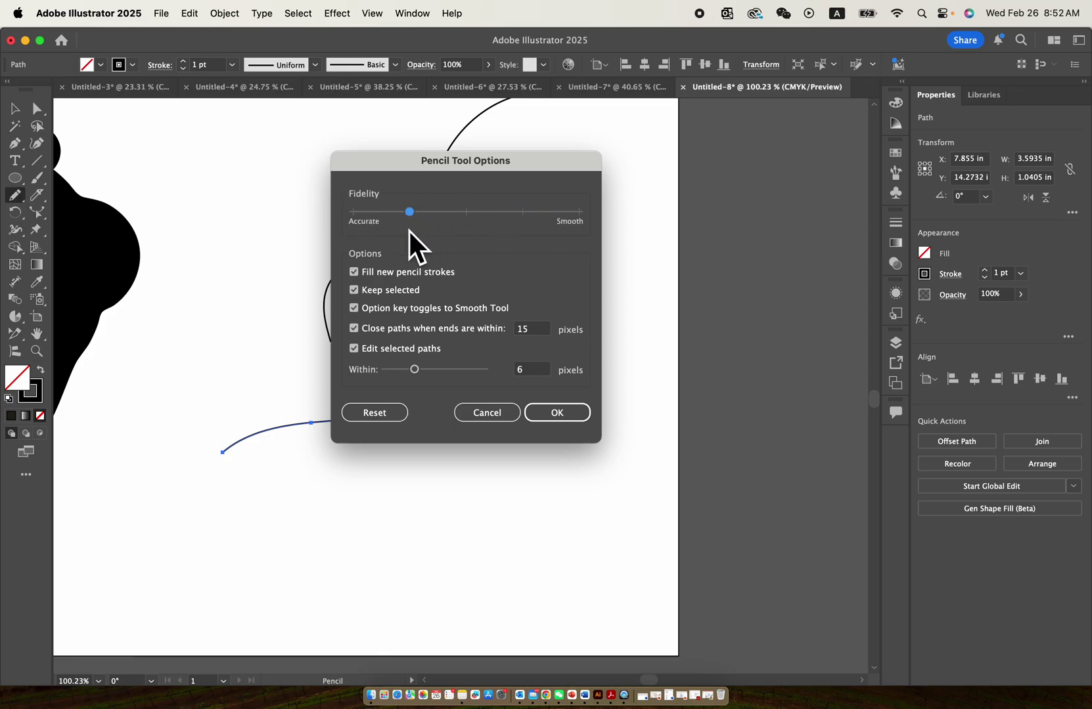
{"action": "left_click_drag", "start_coordinate": [409, 211], "coordinate": [343, 226]}
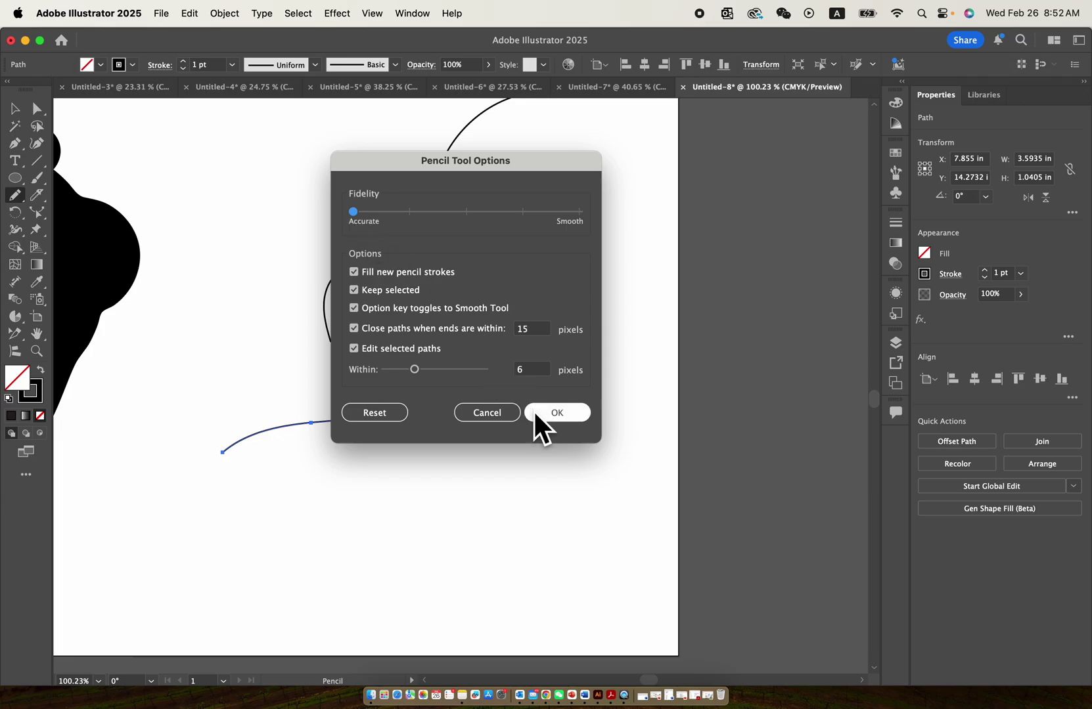
{"action": "left_click", "coordinate": [551, 412]}
Draw a jagged Pencil line about 0.29 by 0.46 in below the lower wavy path
{"action": "scroll", "coordinate": [429, 468], "scroll_direction": "up", "scroll_amount": 3}
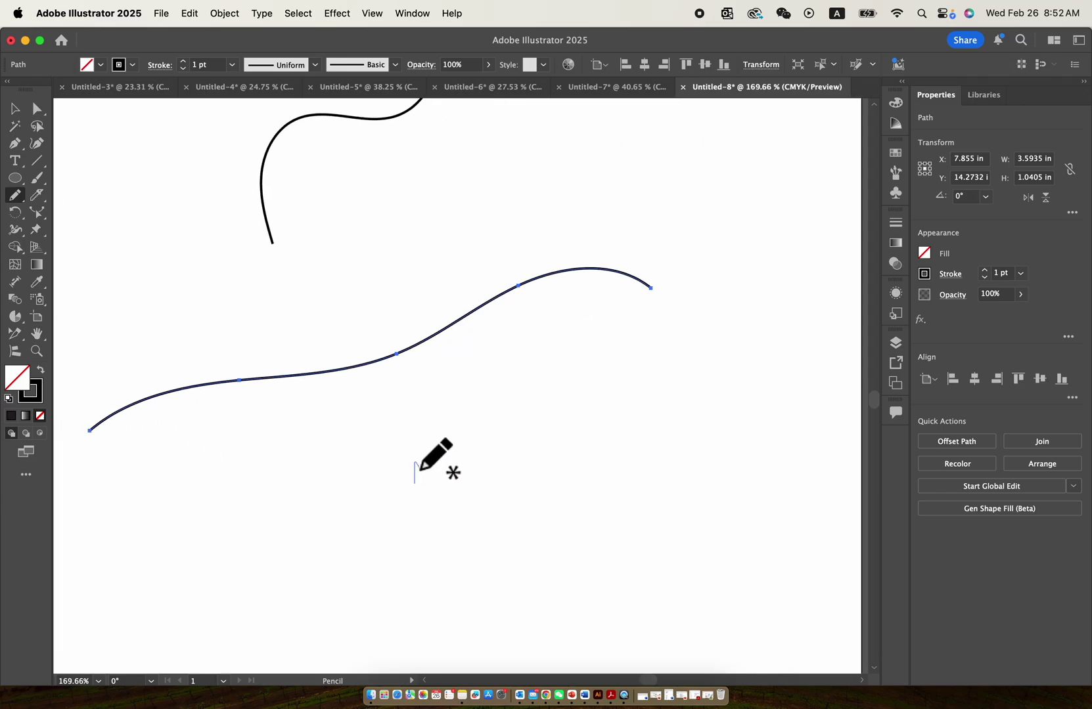
{"action": "left_click_drag", "start_coordinate": [434, 450], "coordinate": [434, 449]}
{"action": "scroll", "coordinate": [434, 450], "scroll_direction": "up", "scroll_amount": 5}
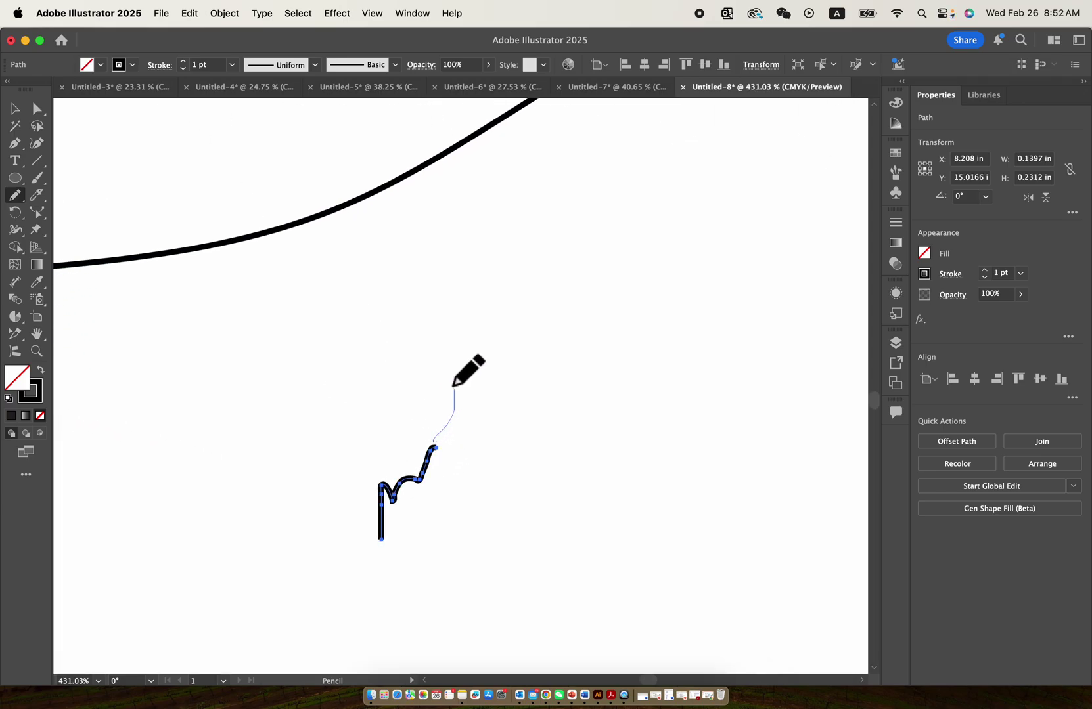
Draw an intricate looping Pencil path about 0.14 by 0.17 in above the jagged line, and a hooked shape about 0.08 by 0.13 in beside it
{"action": "mouse_move", "coordinate": [494, 358]}
{"action": "left_mouse_down"}
{"action": "mouse_move", "coordinate": [491, 299]}
{"action": "mouse_move", "coordinate": [562, 284]}
{"action": "mouse_move", "coordinate": [602, 260]}
{"action": "mouse_move", "coordinate": [591, 241]}
{"action": "mouse_move", "coordinate": [552, 242]}
{"action": "mouse_move", "coordinate": [486, 194]}
{"action": "mouse_move", "coordinate": [588, 191]}
{"action": "mouse_move", "coordinate": [593, 208]}
{"action": "mouse_move", "coordinate": [552, 218]}
{"action": "mouse_move", "coordinate": [567, 220]}
{"action": "mouse_move", "coordinate": [596, 215]}
{"action": "mouse_move", "coordinate": [617, 183]}
{"action": "left_mouse_up"}
{"action": "scroll", "coordinate": [504, 329], "scroll_direction": "up", "scroll_amount": 5}
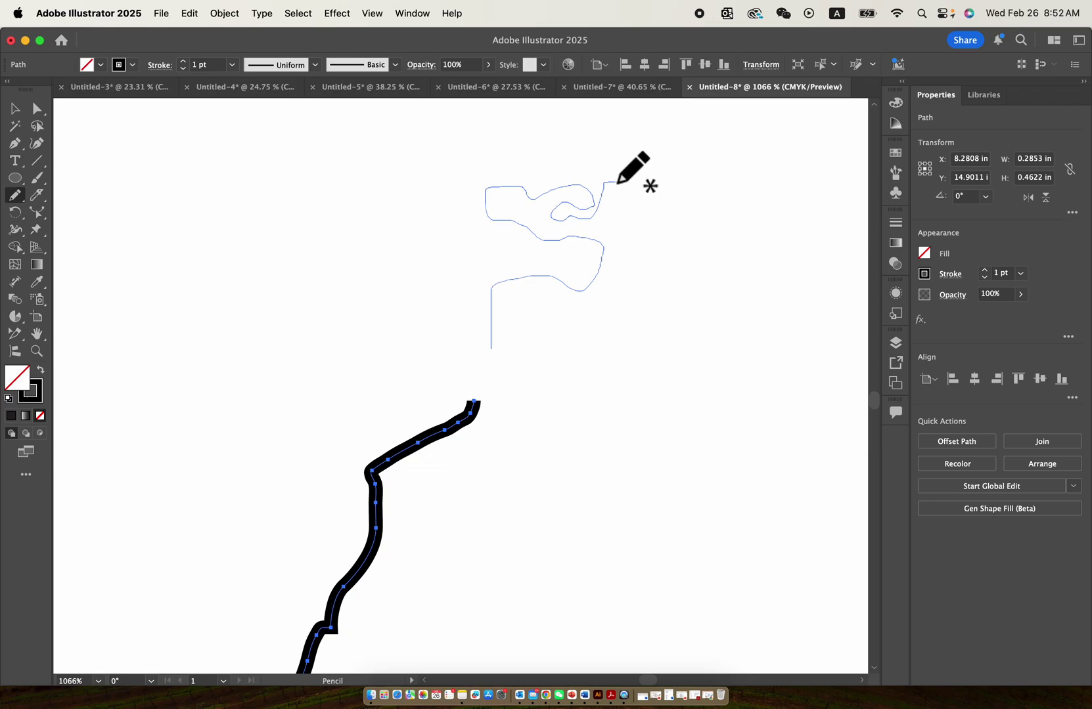
{"action": "mouse_move", "coordinate": [619, 243]}
{"action": "left_mouse_down"}
{"action": "mouse_move", "coordinate": [606, 285]}
{"action": "mouse_move", "coordinate": [514, 298]}
{"action": "mouse_move", "coordinate": [509, 313]}
{"action": "left_mouse_up"}
{"action": "scroll", "coordinate": [609, 266], "scroll_direction": "right", "scroll_amount": 3}
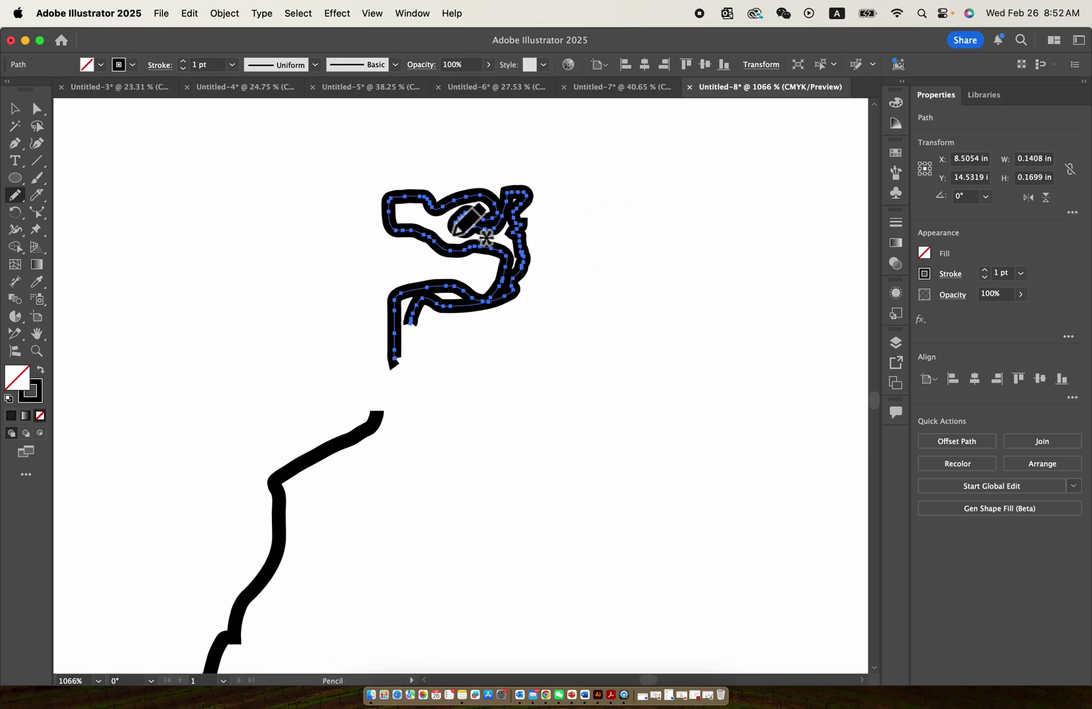
{"action": "mouse_move", "coordinate": [593, 269]}
{"action": "left_mouse_down"}
{"action": "mouse_move", "coordinate": [593, 245]}
{"action": "mouse_move", "coordinate": [618, 296]}
{"action": "mouse_move", "coordinate": [595, 347]}
{"action": "mouse_move", "coordinate": [605, 356]}
{"action": "mouse_move", "coordinate": [658, 285]}
{"action": "mouse_move", "coordinate": [611, 237]}
{"action": "mouse_move", "coordinate": [580, 237]}
{"action": "mouse_move", "coordinate": [608, 256]}
{"action": "left_mouse_up"}
{"action": "scroll", "coordinate": [458, 354], "scroll_direction": "up", "scroll_amount": 3}
{"action": "scroll", "coordinate": [458, 354], "scroll_direction": "down", "scroll_amount": 5}
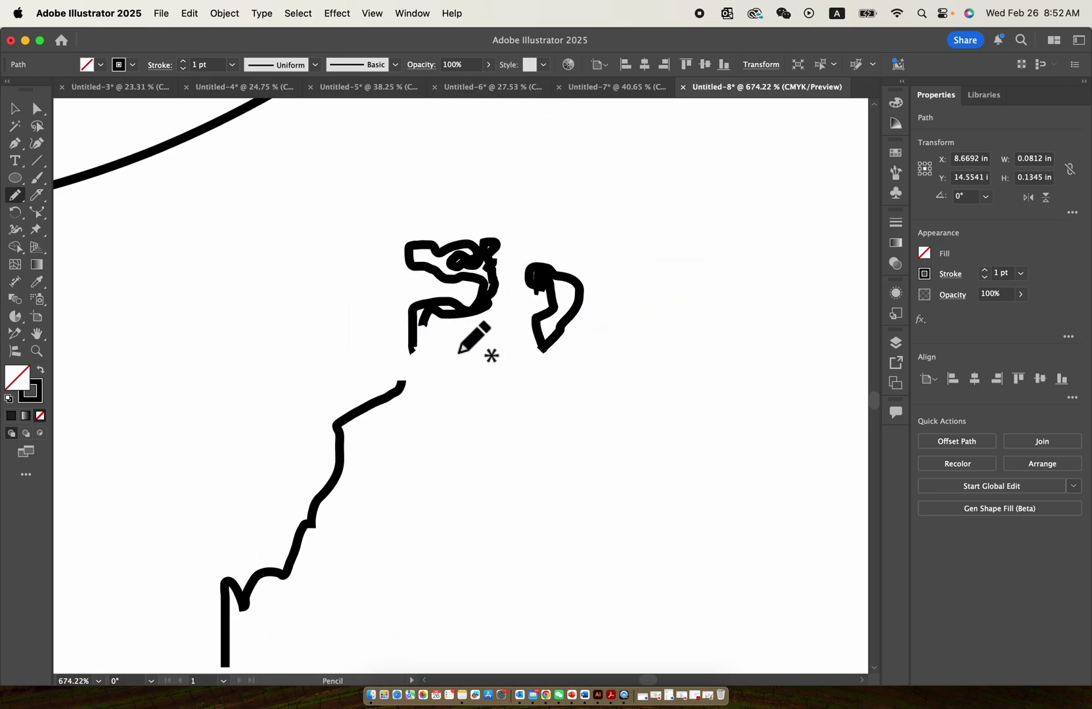
Change the Pencil tool's Fidelity to a smoother level, toward the middle of the range
{"action": "scroll", "coordinate": [458, 354], "scroll_direction": "down", "scroll_amount": 2}
{"action": "double_click", "coordinate": [16, 195]}
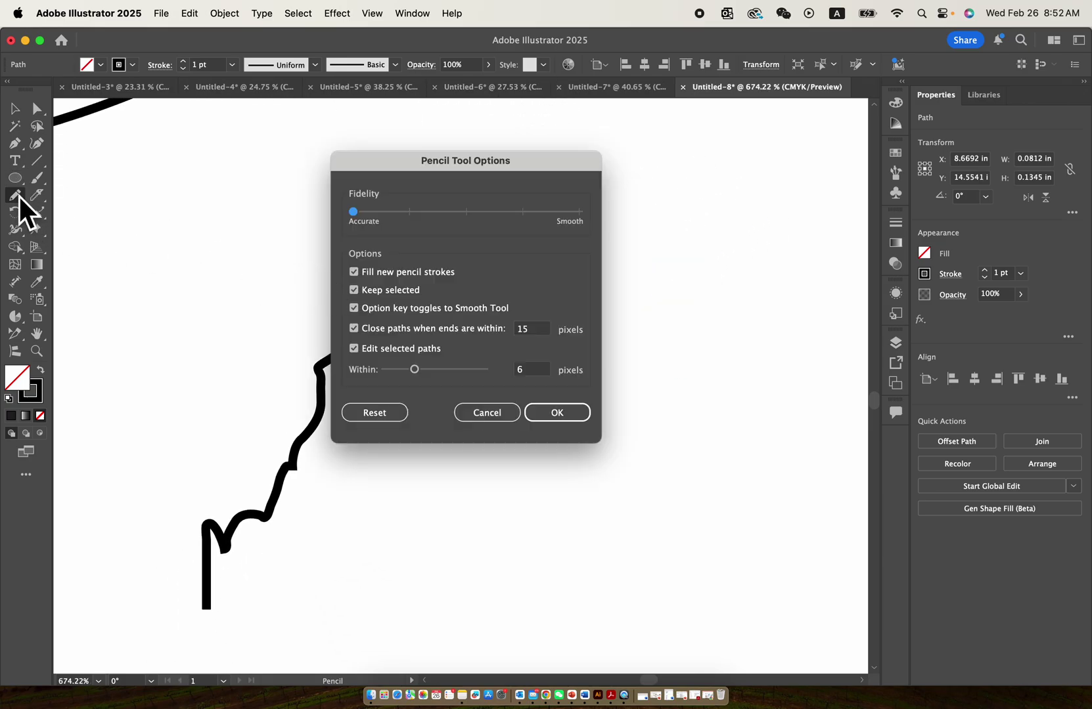
{"action": "left_click_drag", "start_coordinate": [353, 213], "coordinate": [450, 210]}
{"action": "left_click", "coordinate": [557, 412]}
Draw a short wavy line, a crescent, an oval about 0.10 by 0.13 in and a leaf loop about 0.21 by 0.18 in beside the jagged drawings
{"action": "scroll", "coordinate": [581, 415], "scroll_direction": "right", "scroll_amount": 2}
{"action": "scroll", "coordinate": [581, 415], "scroll_direction": "down", "scroll_amount": 1}
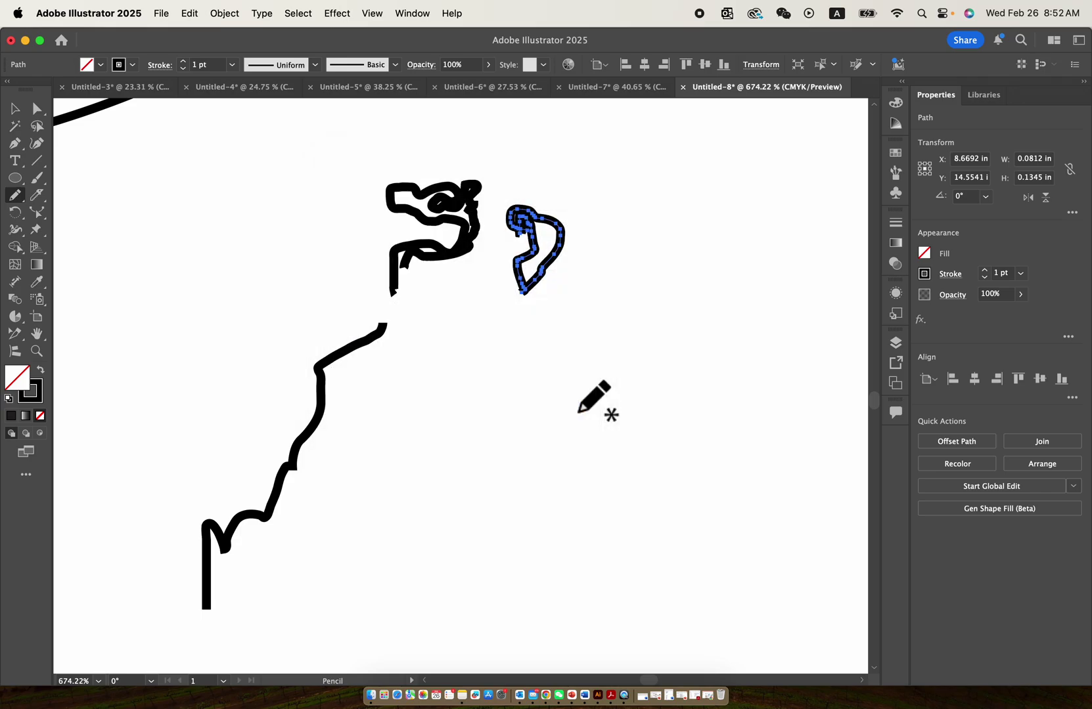
{"action": "scroll", "coordinate": [421, 416], "scroll_direction": "down", "scroll_amount": 2}
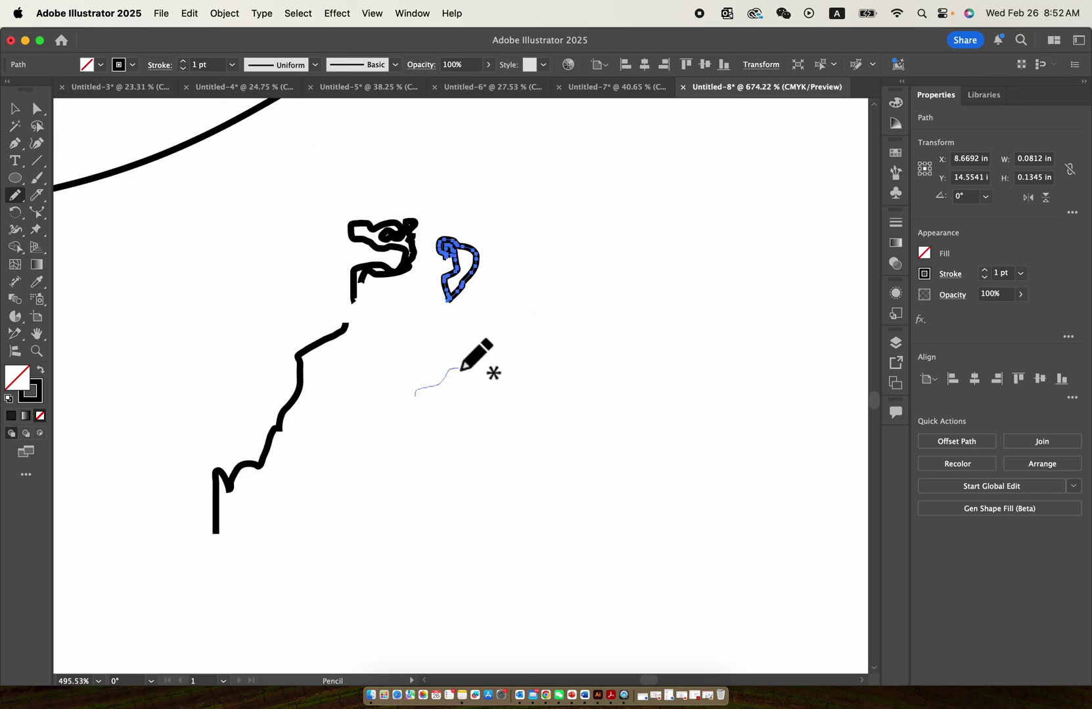
{"action": "left_click_drag", "start_coordinate": [461, 370], "coordinate": [465, 391]}
{"action": "mouse_move", "coordinate": [513, 338]}
{"action": "left_mouse_down"}
{"action": "mouse_move", "coordinate": [519, 375]}
{"action": "mouse_move", "coordinate": [492, 392]}
{"action": "mouse_move", "coordinate": [571, 304]}
{"action": "mouse_move", "coordinate": [572, 343]}
{"action": "mouse_move", "coordinate": [539, 328]}
{"action": "left_mouse_up"}
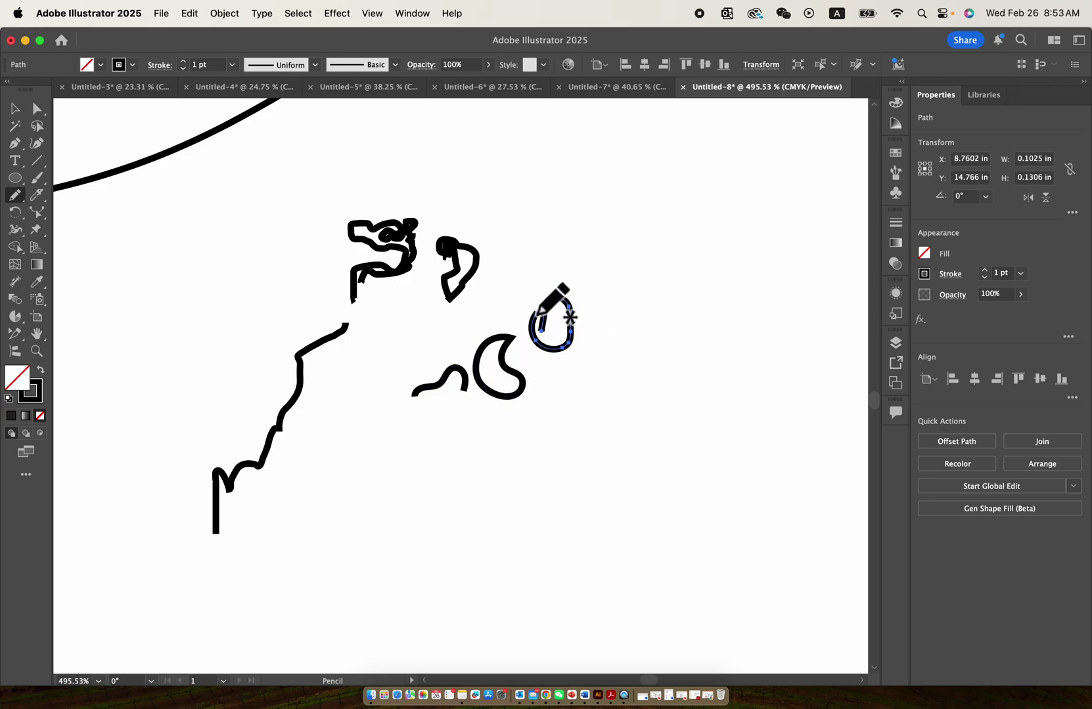
{"action": "mouse_move", "coordinate": [535, 261]}
{"action": "left_mouse_down"}
{"action": "mouse_move", "coordinate": [548, 231]}
{"action": "mouse_move", "coordinate": [625, 184]}
{"action": "mouse_move", "coordinate": [546, 213]}
{"action": "mouse_move", "coordinate": [534, 248]}
{"action": "left_mouse_up"}
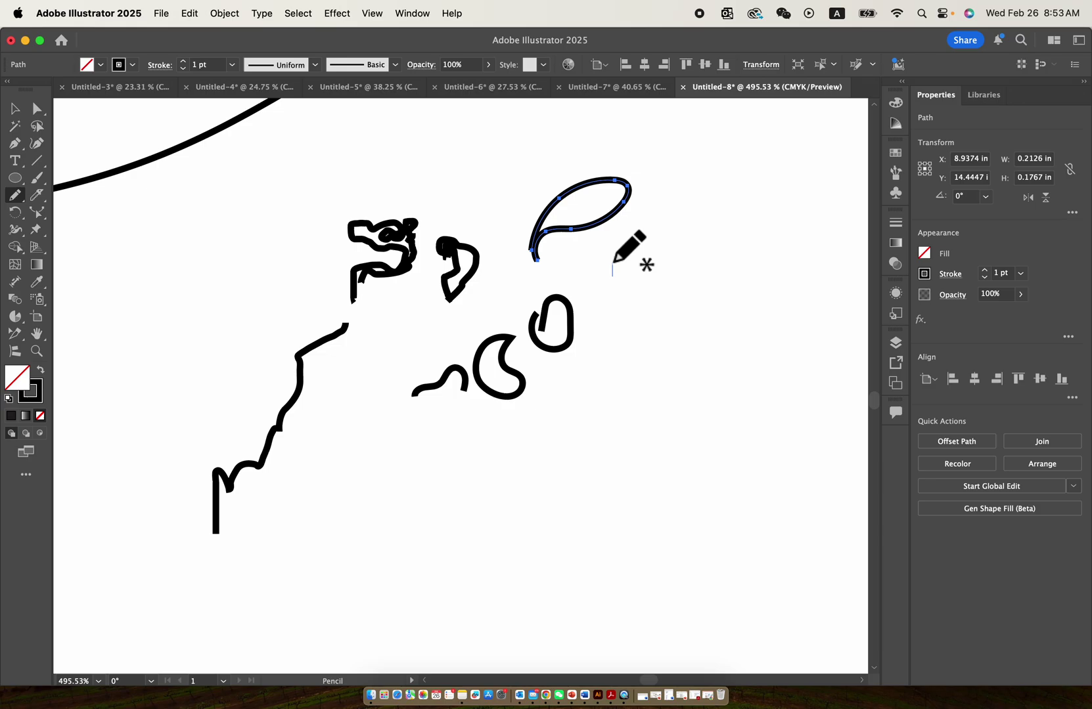
Add more small rounded Pencil loops and a short wavy line around the leaf shape
{"action": "left_click_drag", "start_coordinate": [615, 262], "coordinate": [615, 263]}
{"action": "scroll", "coordinate": [615, 263], "scroll_direction": "up", "scroll_amount": 3}
{"action": "scroll", "coordinate": [615, 262], "scroll_direction": "left", "scroll_amount": 2}
{"action": "mouse_move", "coordinate": [500, 274]}
{"action": "left_mouse_down"}
{"action": "mouse_move", "coordinate": [507, 222]}
{"action": "mouse_move", "coordinate": [542, 272]}
{"action": "mouse_move", "coordinate": [501, 255]}
{"action": "left_mouse_up"}
{"action": "left_click_drag", "start_coordinate": [597, 259], "coordinate": [594, 256]}
{"action": "mouse_move", "coordinate": [553, 329]}
{"action": "left_mouse_down"}
{"action": "mouse_move", "coordinate": [670, 251]}
{"action": "mouse_move", "coordinate": [706, 241]}
{"action": "left_mouse_up"}
Draw several larger smooth wavy Pencil curves around and across the cluster of small shapes
{"action": "scroll", "coordinate": [707, 241], "scroll_direction": "down", "scroll_amount": 3}
{"action": "mouse_move", "coordinate": [390, 297]}
{"action": "left_mouse_down"}
{"action": "mouse_move", "coordinate": [510, 258]}
{"action": "mouse_move", "coordinate": [546, 269]}
{"action": "left_mouse_up"}
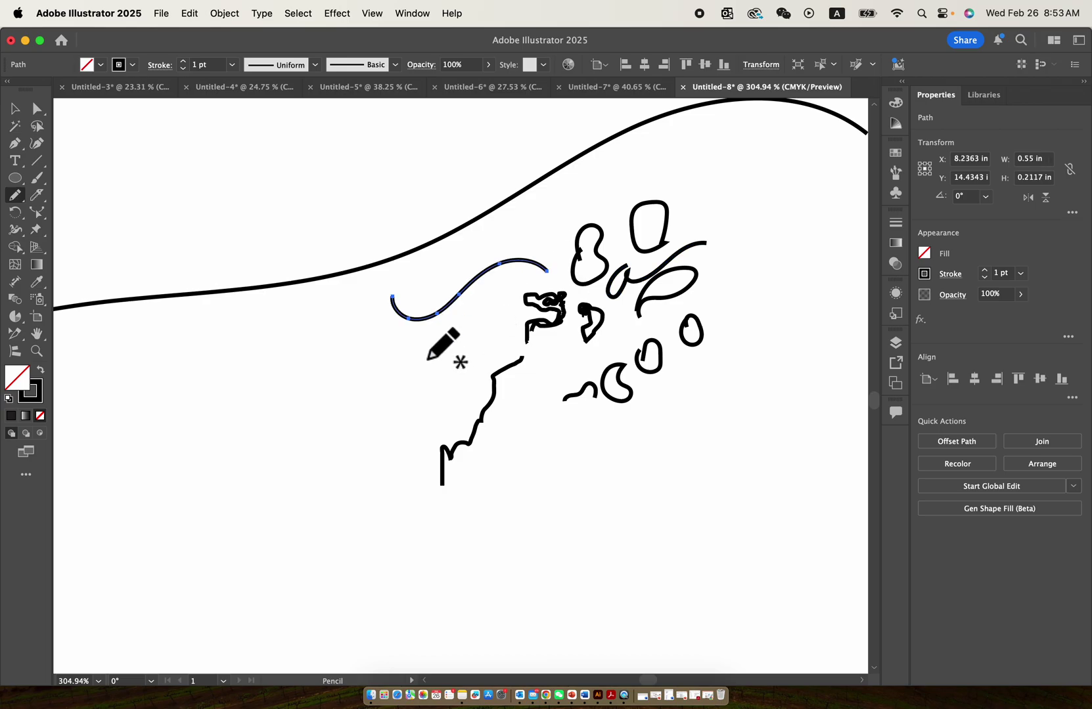
{"action": "mouse_move", "coordinate": [387, 403]}
{"action": "left_mouse_down"}
{"action": "mouse_move", "coordinate": [479, 371]}
{"action": "mouse_move", "coordinate": [526, 306]}
{"action": "left_mouse_up"}
{"action": "mouse_move", "coordinate": [526, 472]}
{"action": "left_mouse_down"}
{"action": "mouse_move", "coordinate": [595, 463]}
{"action": "mouse_move", "coordinate": [675, 371]}
{"action": "left_mouse_up"}
{"action": "scroll", "coordinate": [675, 370], "scroll_direction": "right", "scroll_amount": 5}
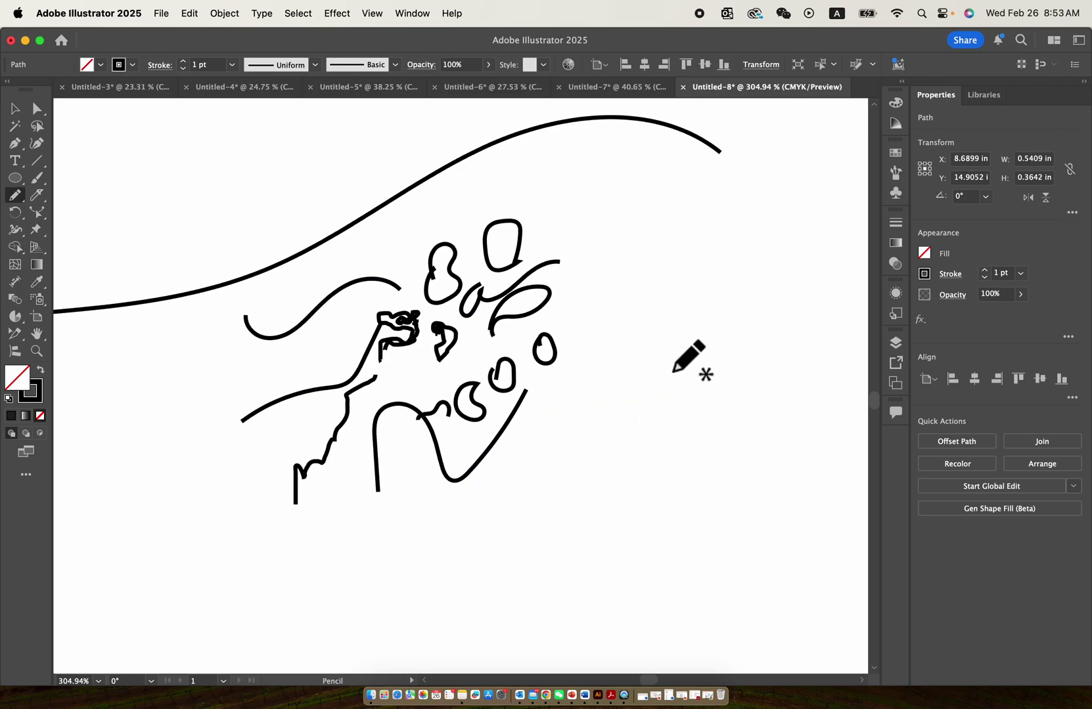
{"action": "mouse_move", "coordinate": [533, 404]}
{"action": "left_mouse_down"}
{"action": "mouse_move", "coordinate": [509, 179]}
{"action": "mouse_move", "coordinate": [542, 179]}
{"action": "left_mouse_up"}
{"action": "mouse_move", "coordinate": [594, 237]}
{"action": "left_mouse_down"}
{"action": "mouse_move", "coordinate": [548, 289]}
{"action": "mouse_move", "coordinate": [418, 398]}
{"action": "mouse_move", "coordinate": [394, 394]}
{"action": "left_mouse_up"}
{"action": "mouse_move", "coordinate": [465, 453]}
{"action": "left_mouse_down"}
{"action": "mouse_move", "coordinate": [529, 442]}
{"action": "mouse_move", "coordinate": [592, 412]}
{"action": "left_mouse_up"}
{"action": "scroll", "coordinate": [590, 412], "scroll_direction": "down", "scroll_amount": 2}
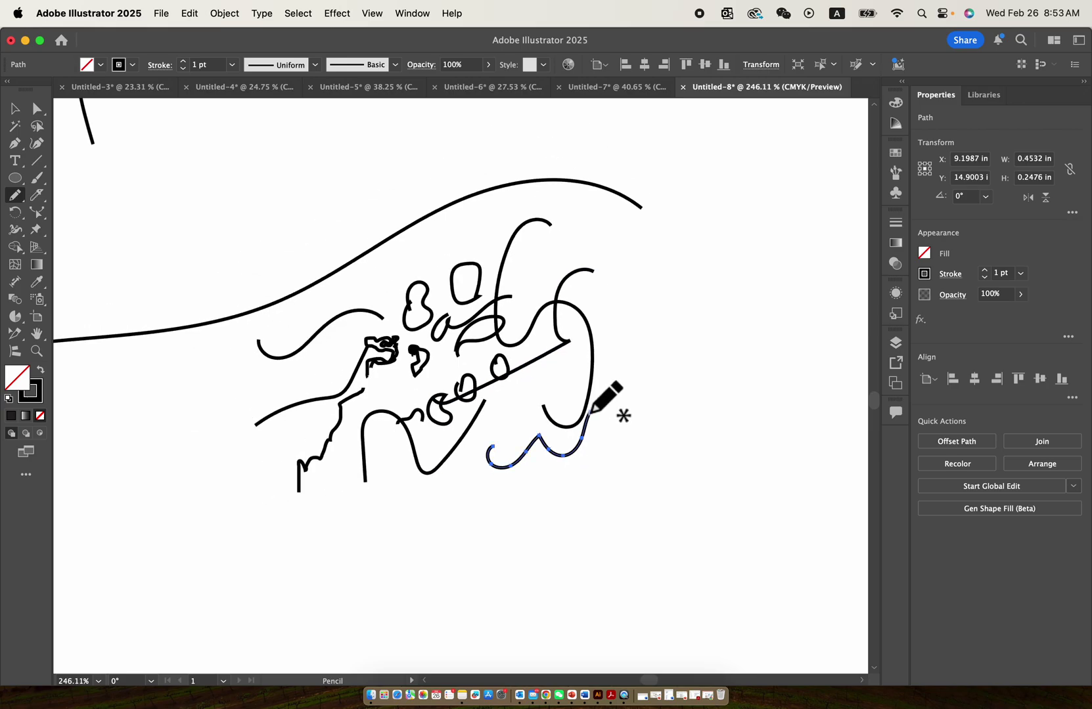
{"action": "scroll", "coordinate": [589, 412], "scroll_direction": "down", "scroll_amount": 2}
{"action": "scroll", "coordinate": [589, 412], "scroll_direction": "up", "scroll_amount": 2}
{"action": "scroll", "coordinate": [589, 412], "scroll_direction": "up", "scroll_amount": 2}
{"action": "scroll", "coordinate": [528, 402], "scroll_direction": "down", "scroll_amount": 4}
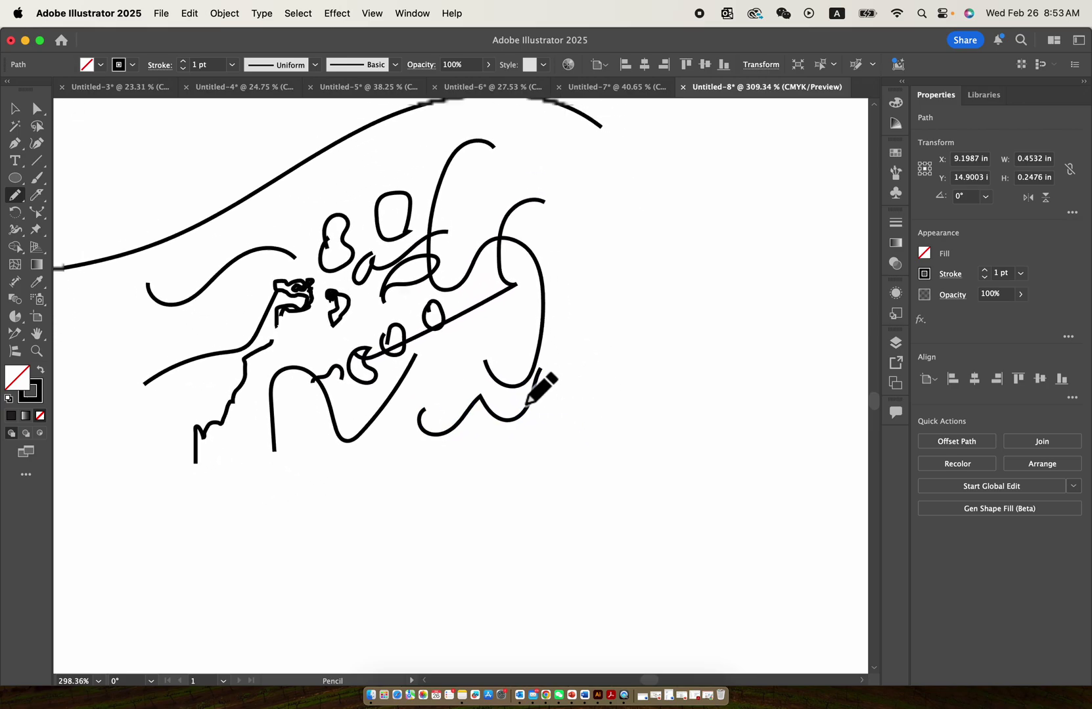
{"action": "scroll", "coordinate": [517, 366], "scroll_direction": "up", "scroll_amount": 1}
Move all the Pencil line drawings together up and slightly right, beside the horn shapes, and deselect them
{"action": "scroll", "coordinate": [518, 366], "scroll_direction": "down", "scroll_amount": 6}
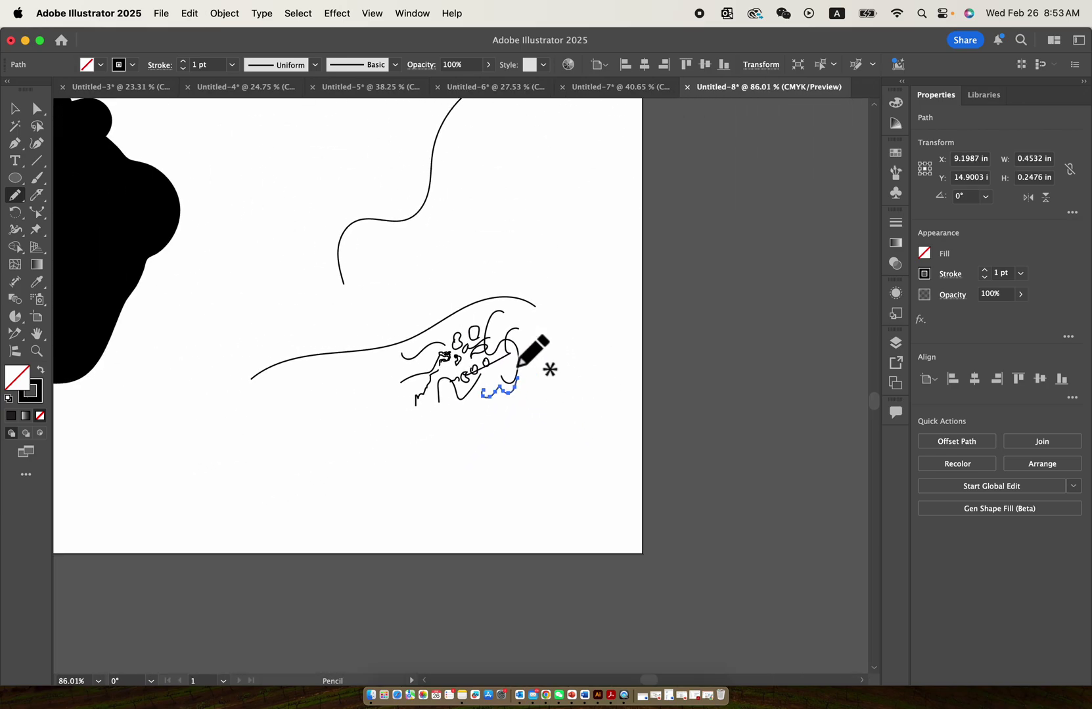
{"action": "left_click", "coordinate": [15, 108]}
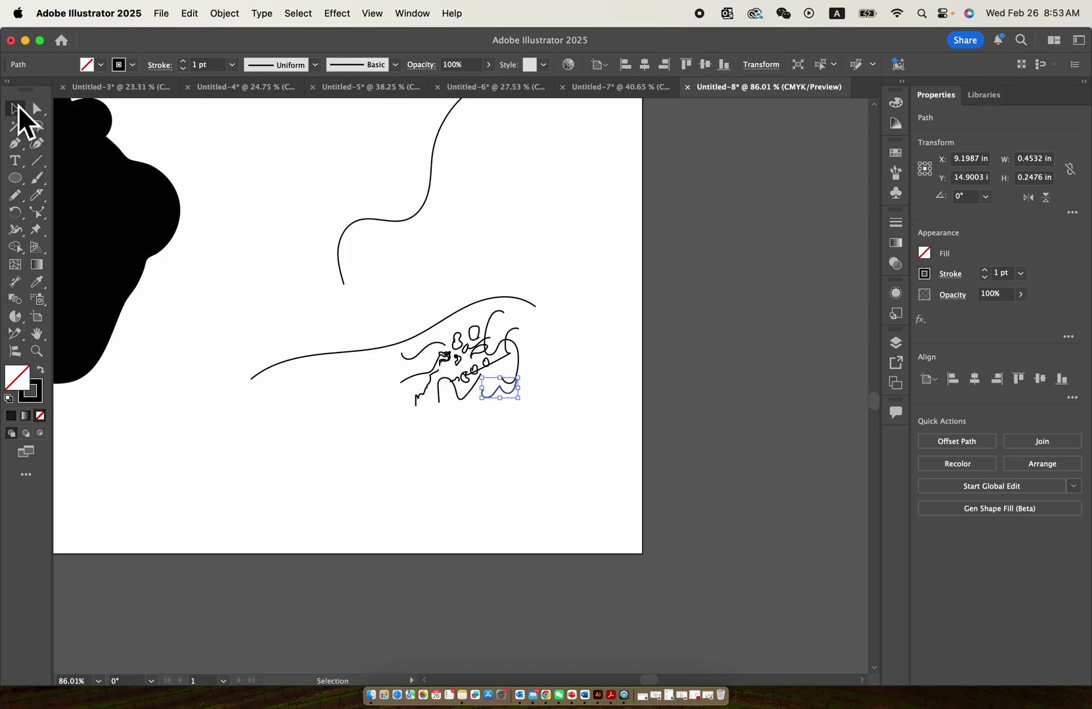
{"action": "left_click_drag", "start_coordinate": [307, 189], "coordinate": [544, 446]}
{"action": "scroll", "coordinate": [544, 446], "scroll_direction": "down", "scroll_amount": 3}
{"action": "scroll", "coordinate": [543, 446], "scroll_direction": "up", "scroll_amount": 3}
{"action": "scroll", "coordinate": [543, 446], "scroll_direction": "left", "scroll_amount": 1}
{"action": "left_click_drag", "start_coordinate": [514, 385], "coordinate": [548, 251]}
{"action": "left_click", "coordinate": [514, 475]}
{"action": "scroll", "coordinate": [514, 476], "scroll_direction": "down", "scroll_amount": 1}
{"action": "scroll", "coordinate": [514, 476], "scroll_direction": "left", "scroll_amount": 1}
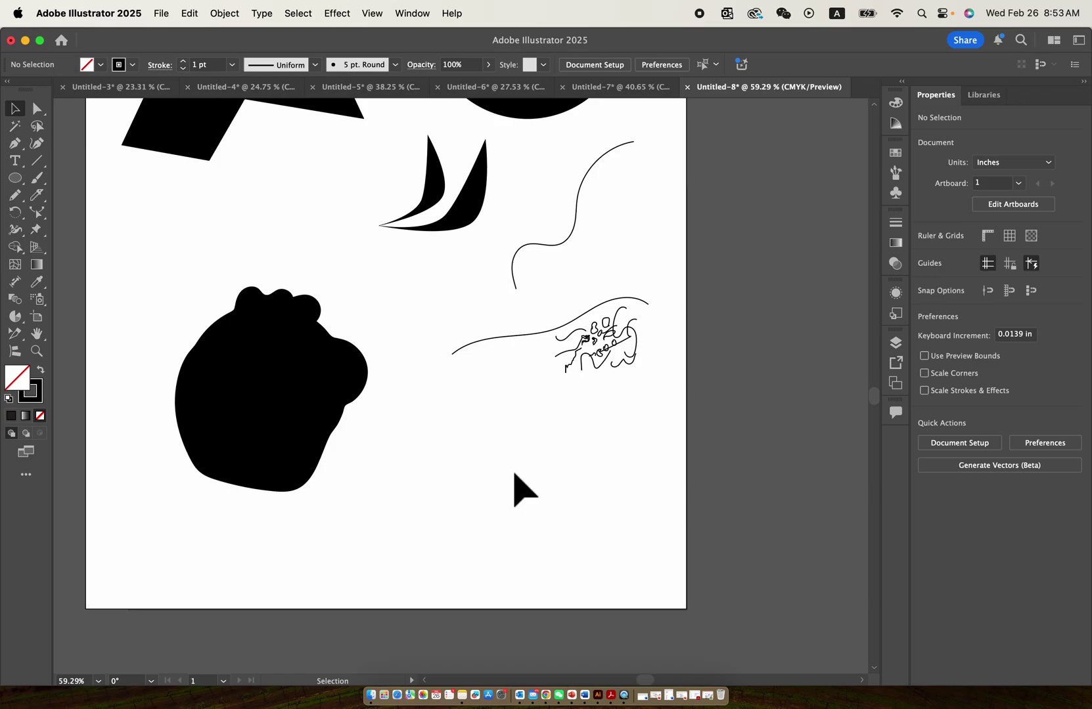
{"action": "scroll", "coordinate": [514, 474], "scroll_direction": "down", "scroll_amount": 5}
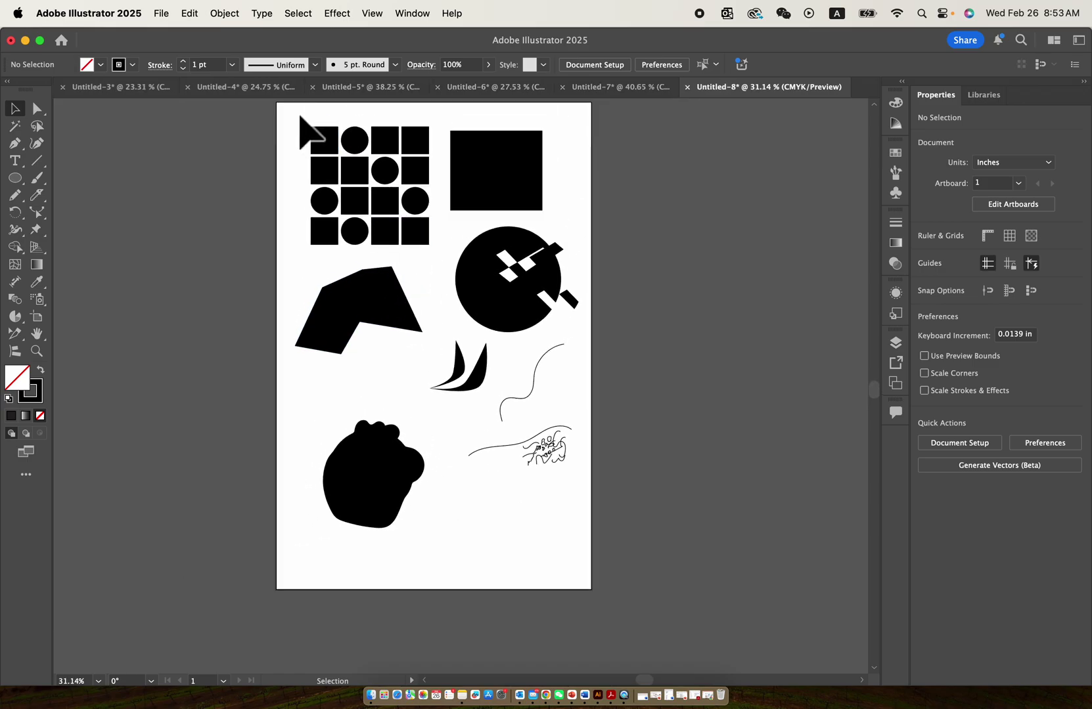
{"action": "left_click_drag", "start_coordinate": [300, 116], "coordinate": [435, 247]}
{"action": "scroll", "coordinate": [391, 190], "scroll_direction": "right", "scroll_amount": 3}
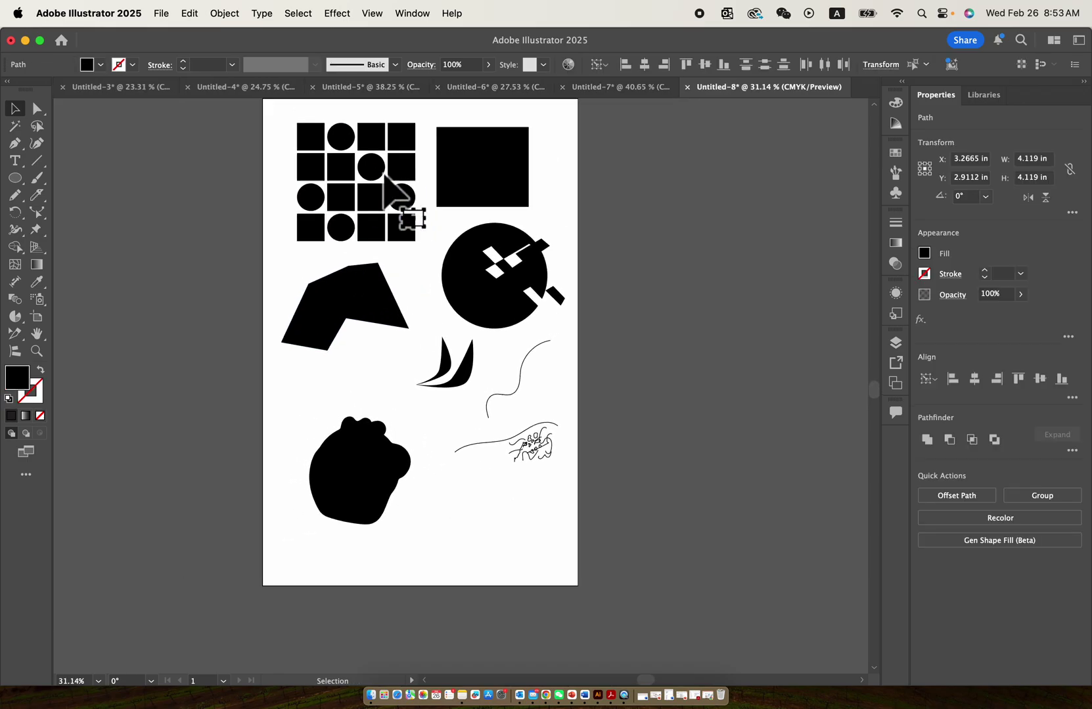
{"action": "left_click", "coordinate": [573, 284]}
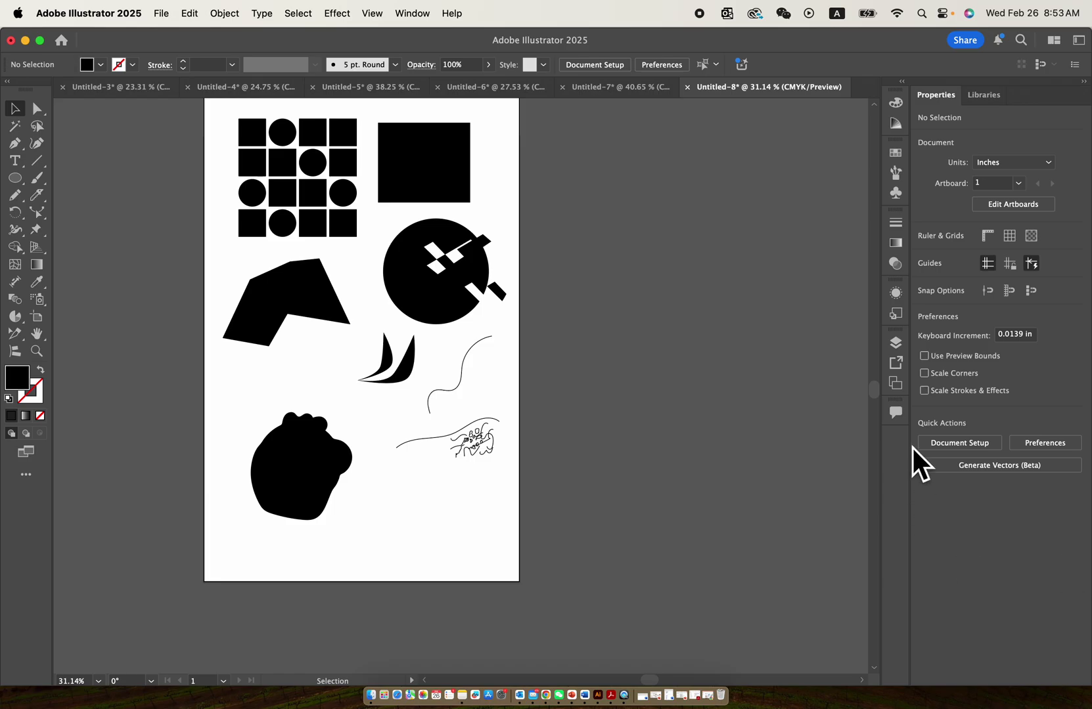
Add a second artboard and place a copy of the square-and-circle grid in its upper-left area
{"action": "left_click", "coordinate": [900, 383]}
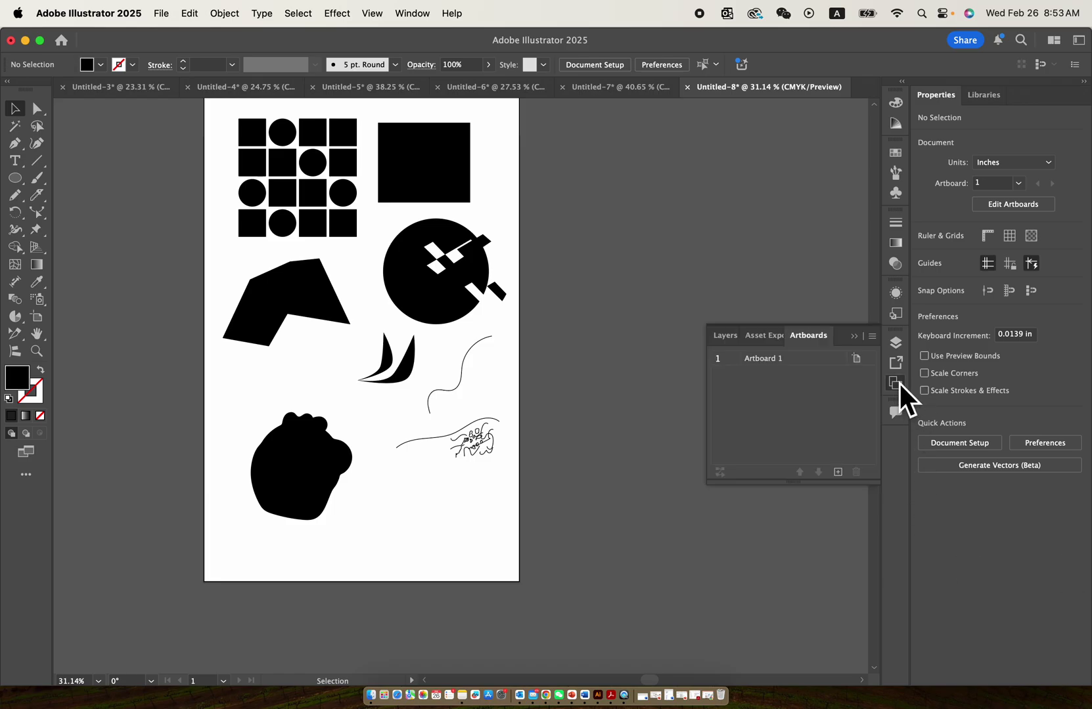
{"action": "left_click", "coordinate": [837, 472]}
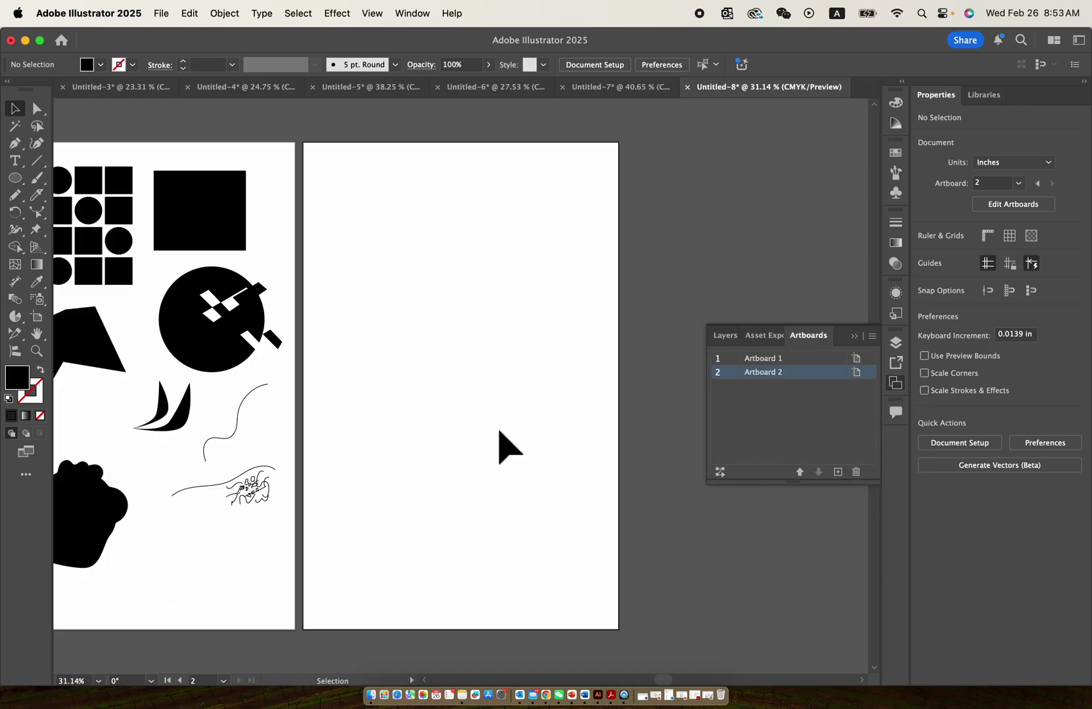
{"action": "scroll", "coordinate": [499, 446], "scroll_direction": "down", "scroll_amount": 2}
{"action": "left_click_drag", "start_coordinate": [230, 318], "coordinate": [446, 321], "text": "alt"}
{"action": "scroll", "coordinate": [439, 309], "scroll_direction": "up", "scroll_amount": 3}
{"action": "scroll", "coordinate": [439, 314], "scroll_direction": "up", "scroll_amount": 2}
{"action": "scroll", "coordinate": [486, 302], "scroll_direction": "right", "scroll_amount": 1}
{"action": "left_click", "coordinate": [529, 292]}
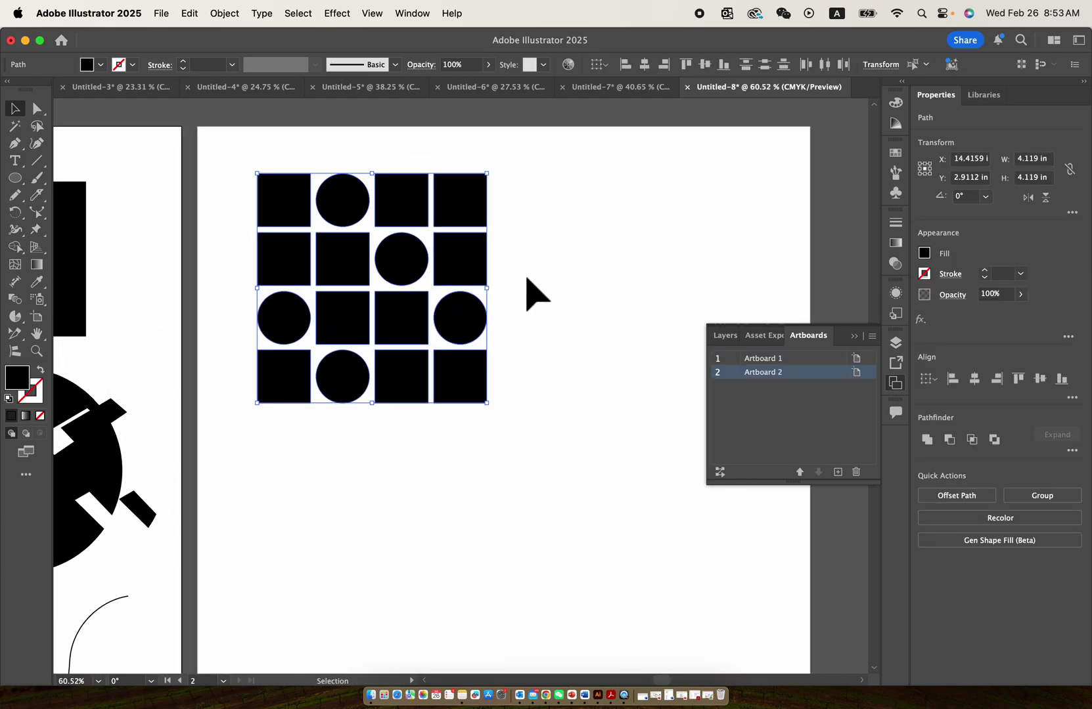
Fill the first square in the copied grid's top row with the green swatch
{"action": "left_click", "coordinate": [381, 200]}
{"action": "left_click", "coordinate": [328, 205]}
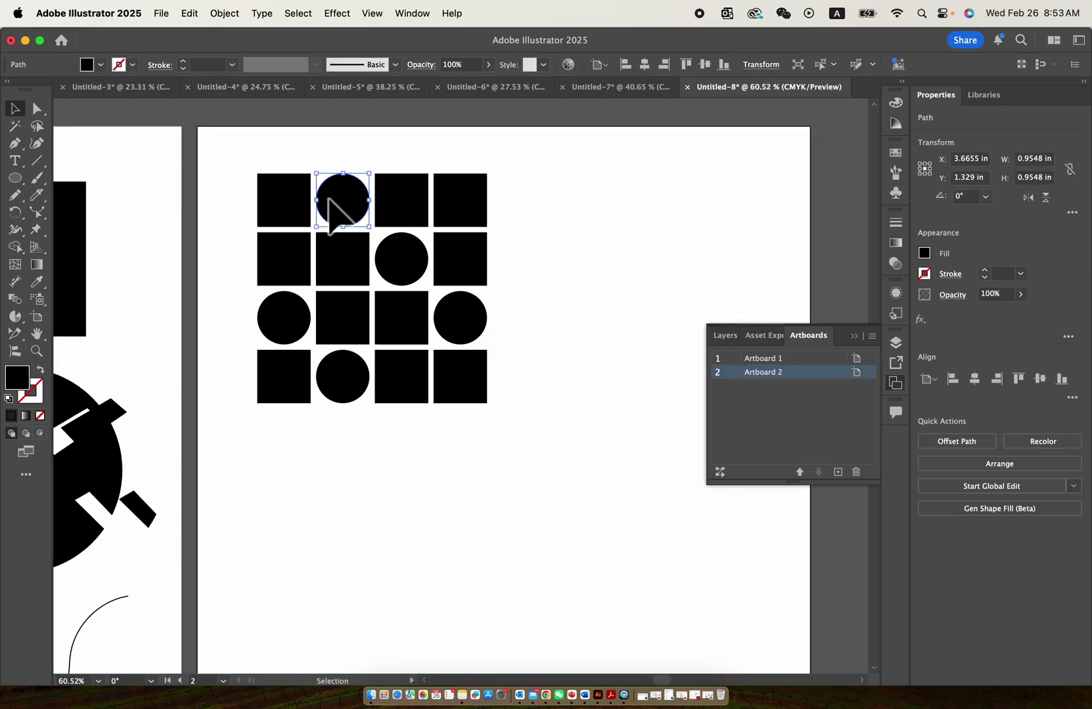
{"action": "left_click", "coordinate": [314, 139]}
{"action": "scroll", "coordinate": [317, 150], "scroll_direction": "up", "scroll_amount": 2}
{"action": "left_click", "coordinate": [291, 229]}
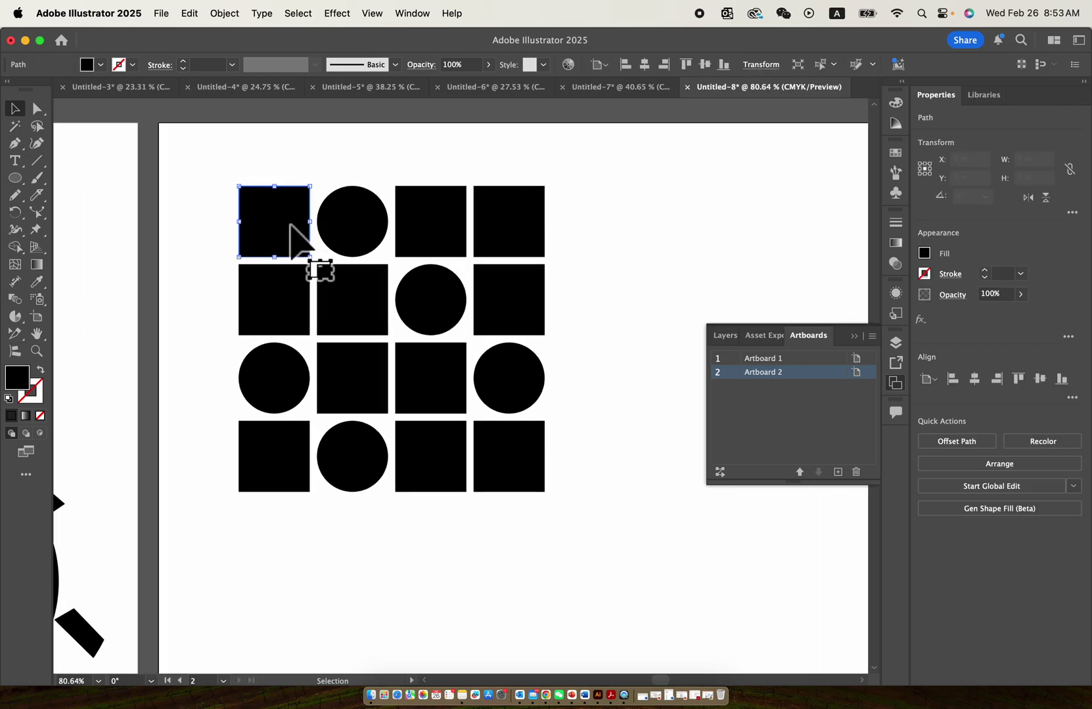
{"action": "left_click", "coordinate": [891, 152]}
{"action": "left_click", "coordinate": [773, 193]}
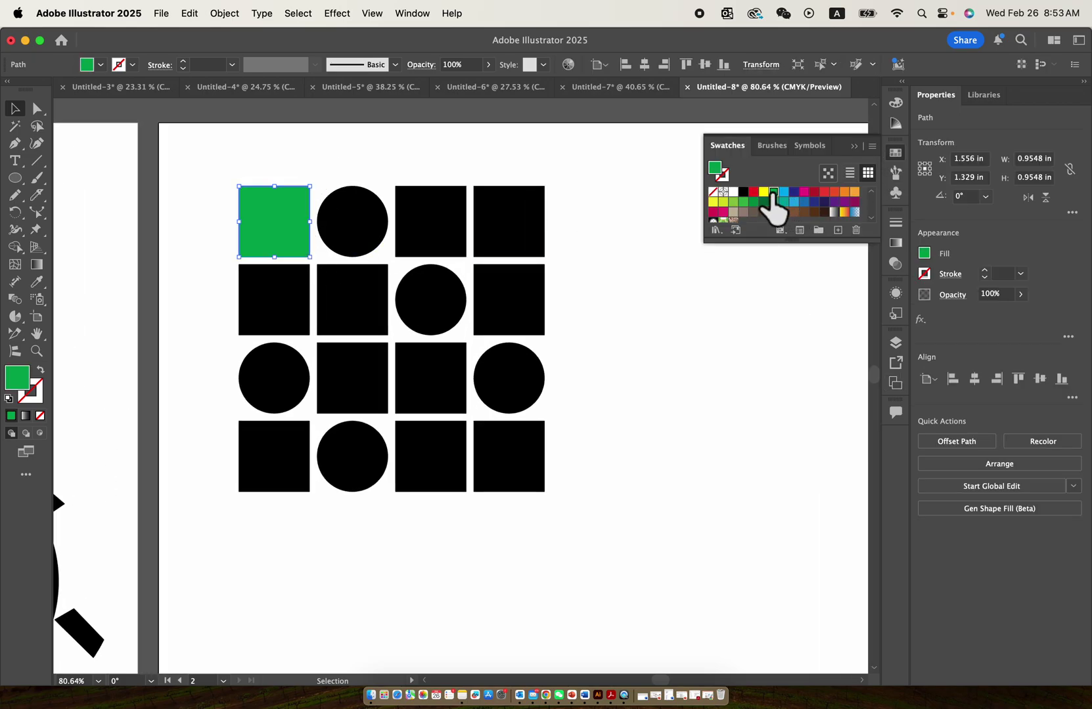
Fill the rest of the copied grid's top row: the circle magenta, the third square dark red and the last square green
{"action": "left_click", "coordinate": [361, 232]}
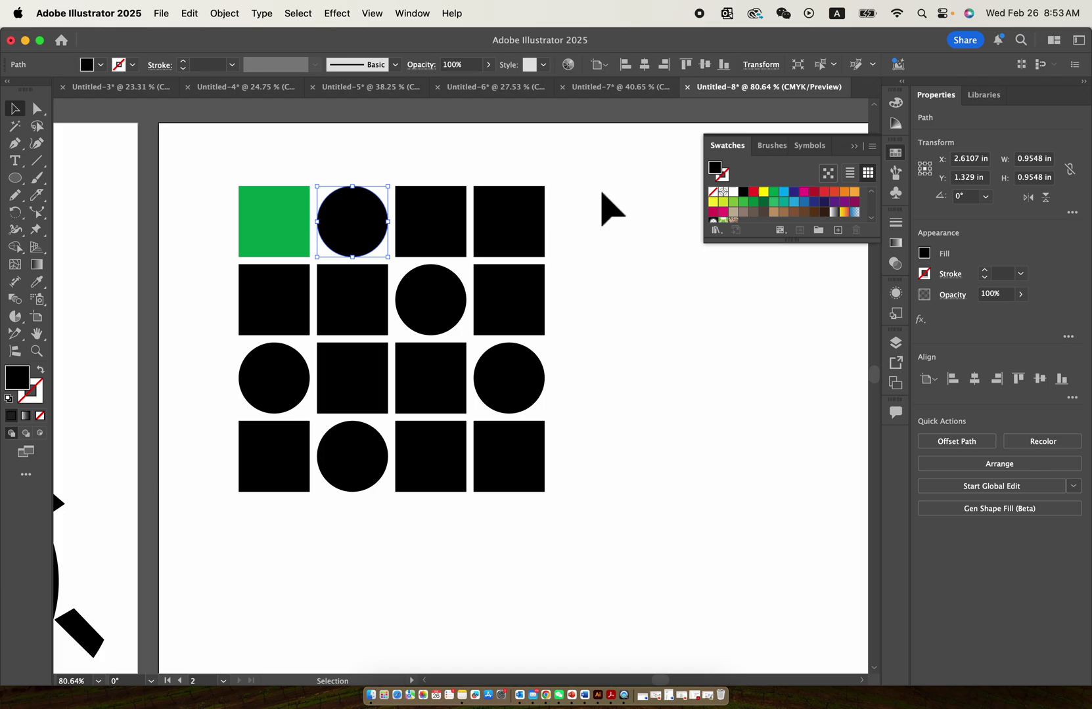
{"action": "left_click", "coordinate": [807, 192]}
{"action": "left_click", "coordinate": [405, 224]}
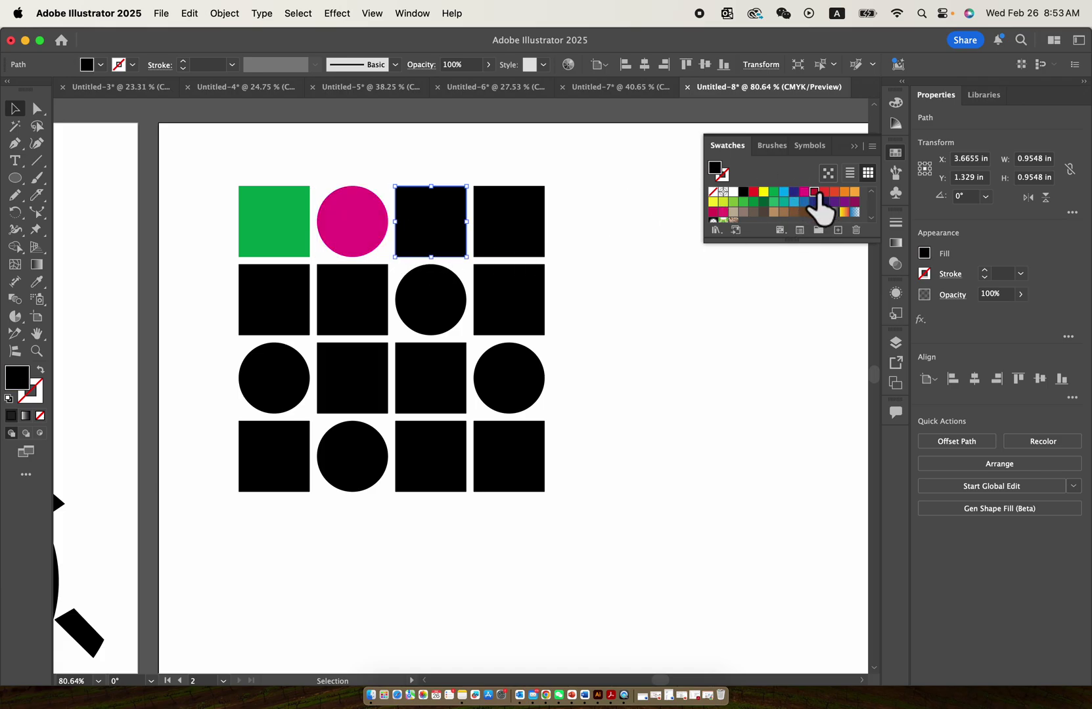
{"action": "left_click", "coordinate": [814, 193]}
{"action": "left_click", "coordinate": [493, 213]}
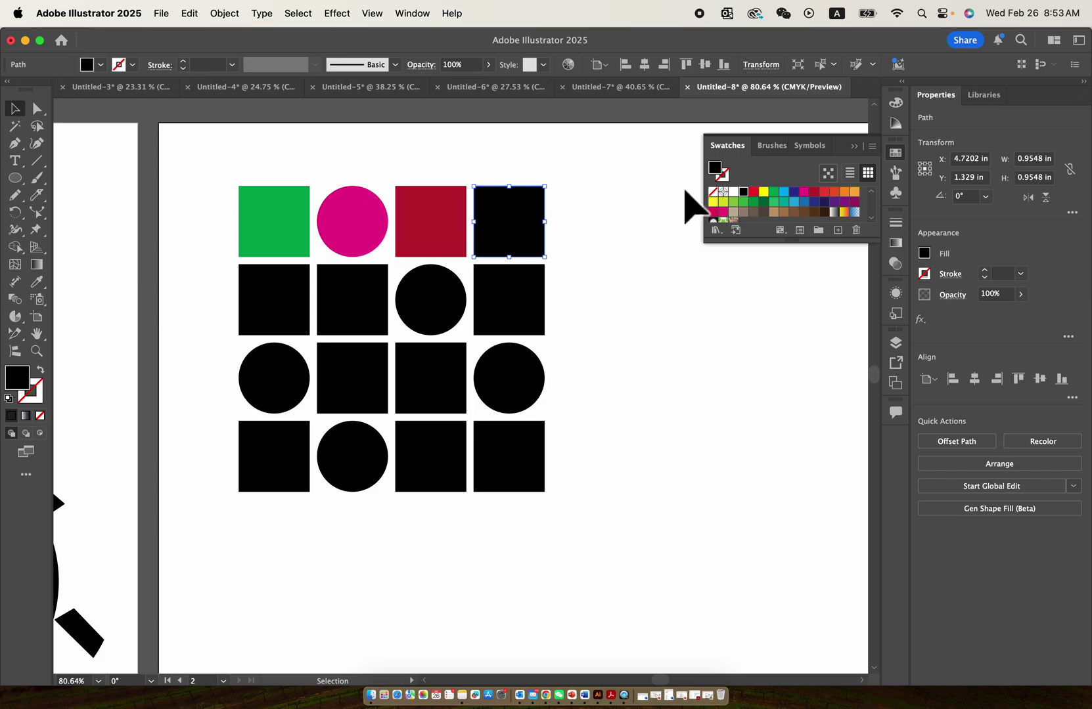
{"action": "left_click", "coordinate": [774, 193]}
Fill the second row's shapes in order: magenta square, dark red square, magenta circle and green square
{"action": "left_click", "coordinate": [253, 305]}
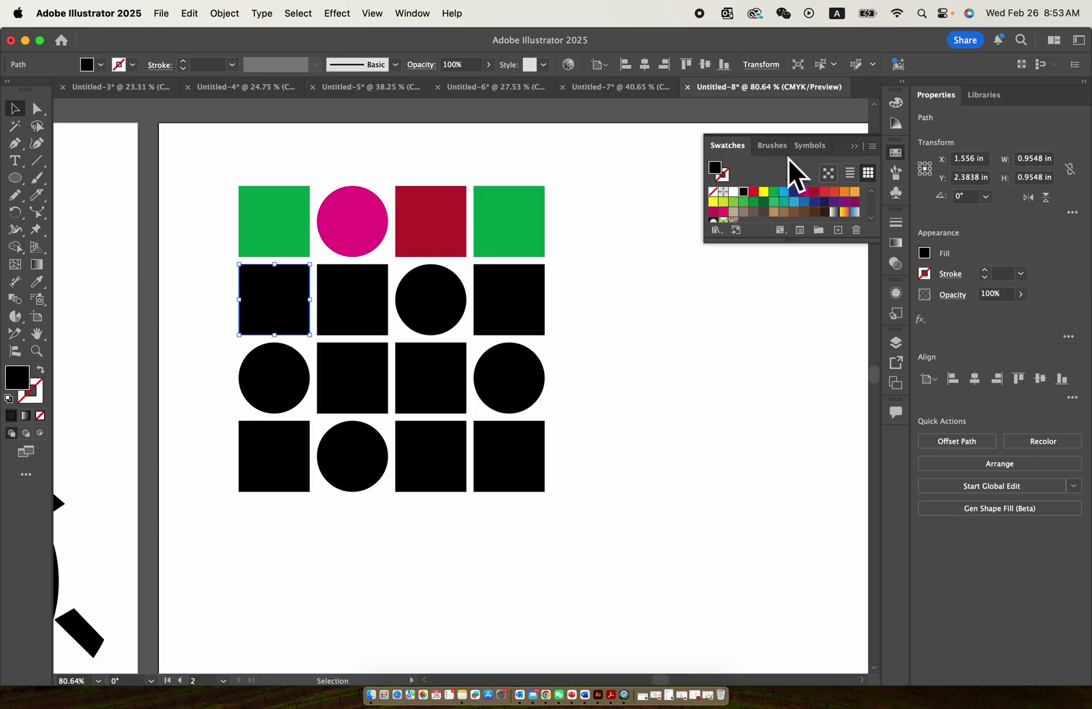
{"action": "left_click", "coordinate": [804, 193]}
{"action": "left_click", "coordinate": [368, 292]}
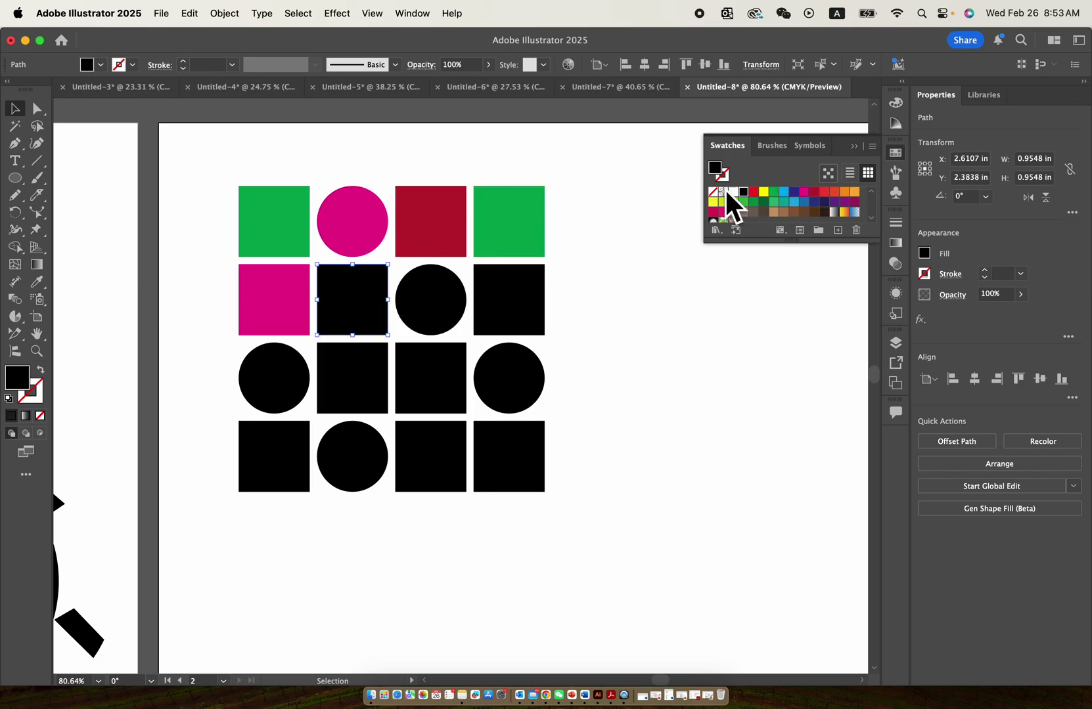
{"action": "left_click", "coordinate": [815, 192]}
{"action": "left_click", "coordinate": [436, 321]}
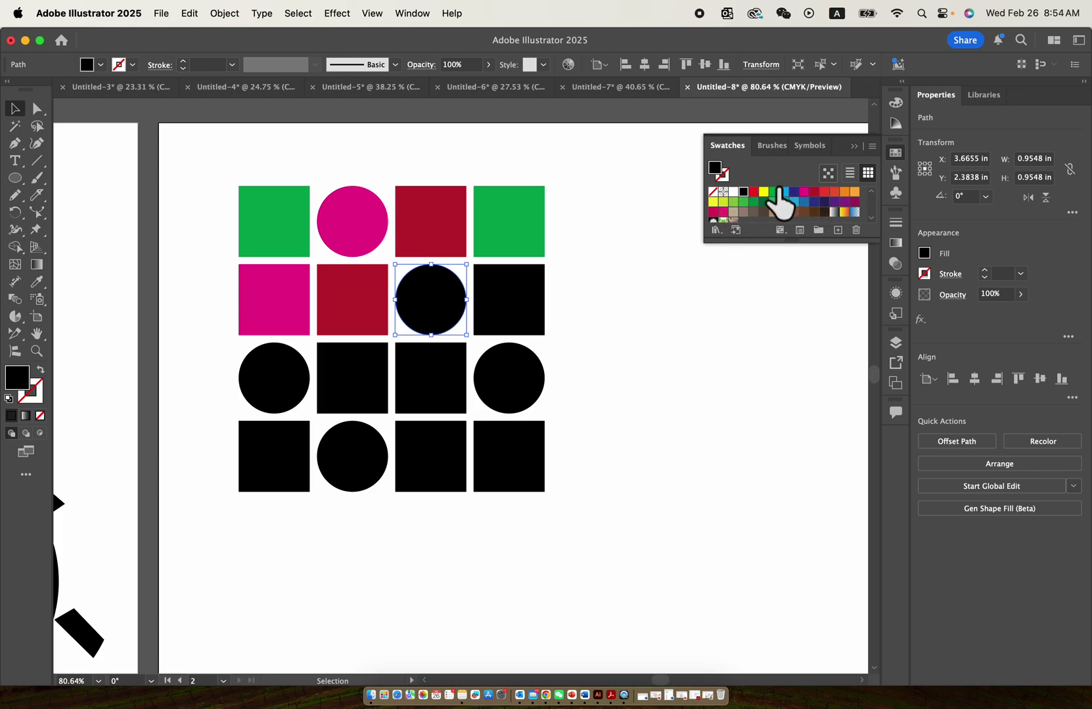
{"action": "left_click", "coordinate": [804, 193]}
{"action": "left_click", "coordinate": [519, 313]}
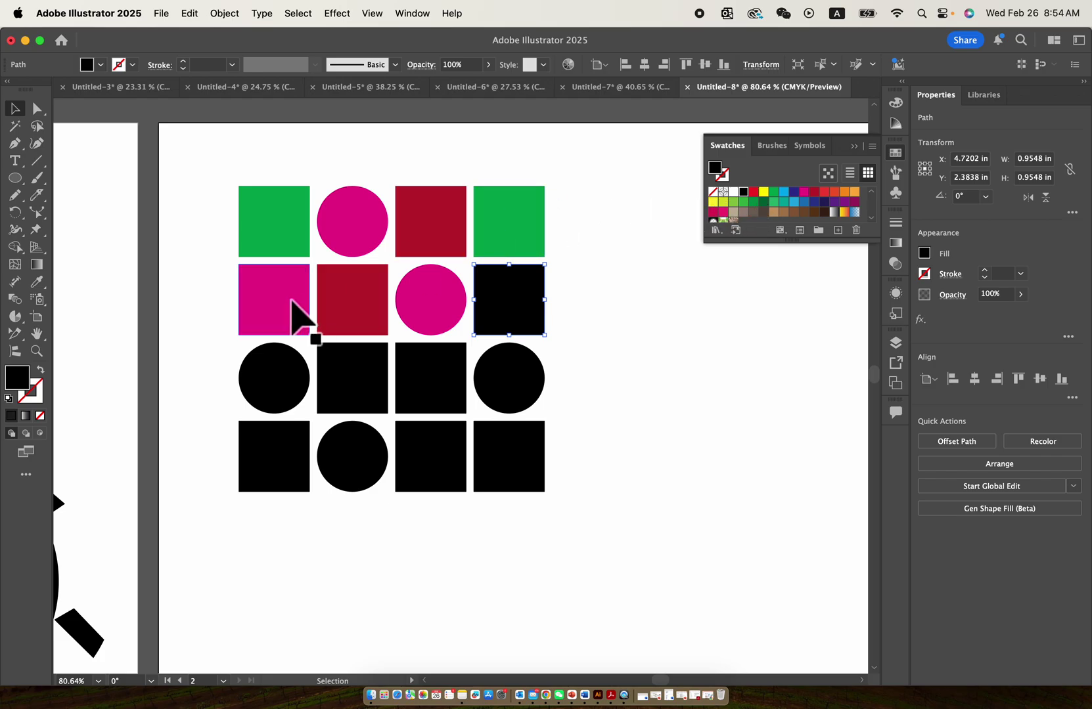
{"action": "left_click", "coordinate": [773, 192]}
In the third row, fill the last circle magenta, the third square green and the second square dark red
{"action": "left_click", "coordinate": [502, 367]}
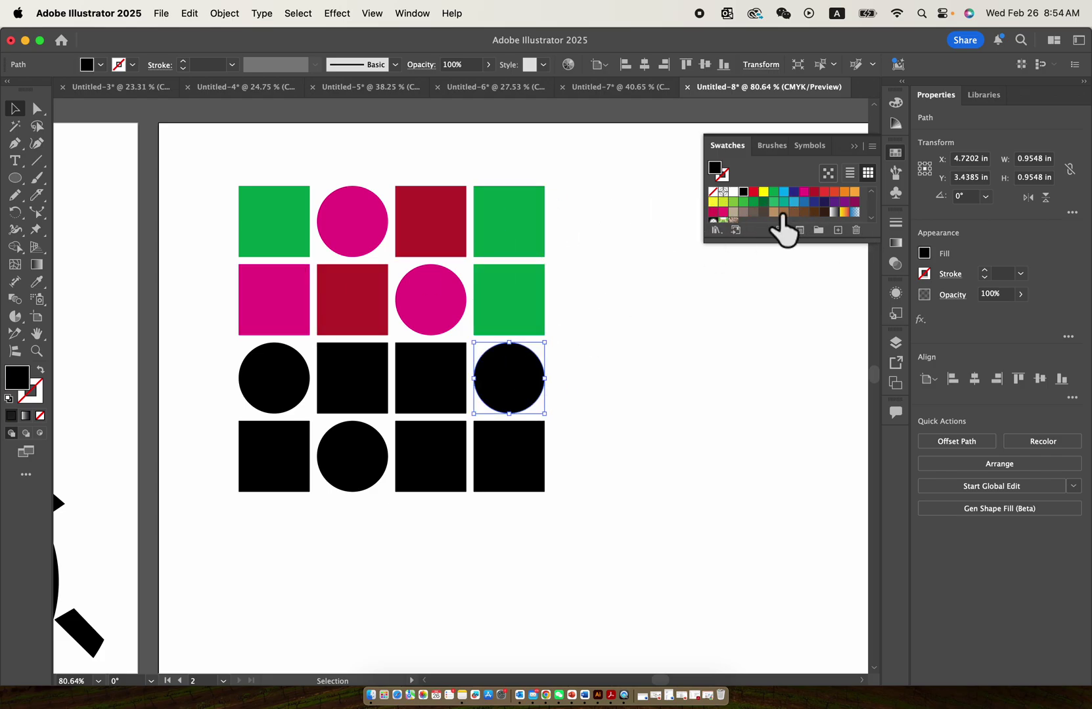
{"action": "left_click", "coordinate": [803, 193]}
{"action": "left_click", "coordinate": [430, 375]}
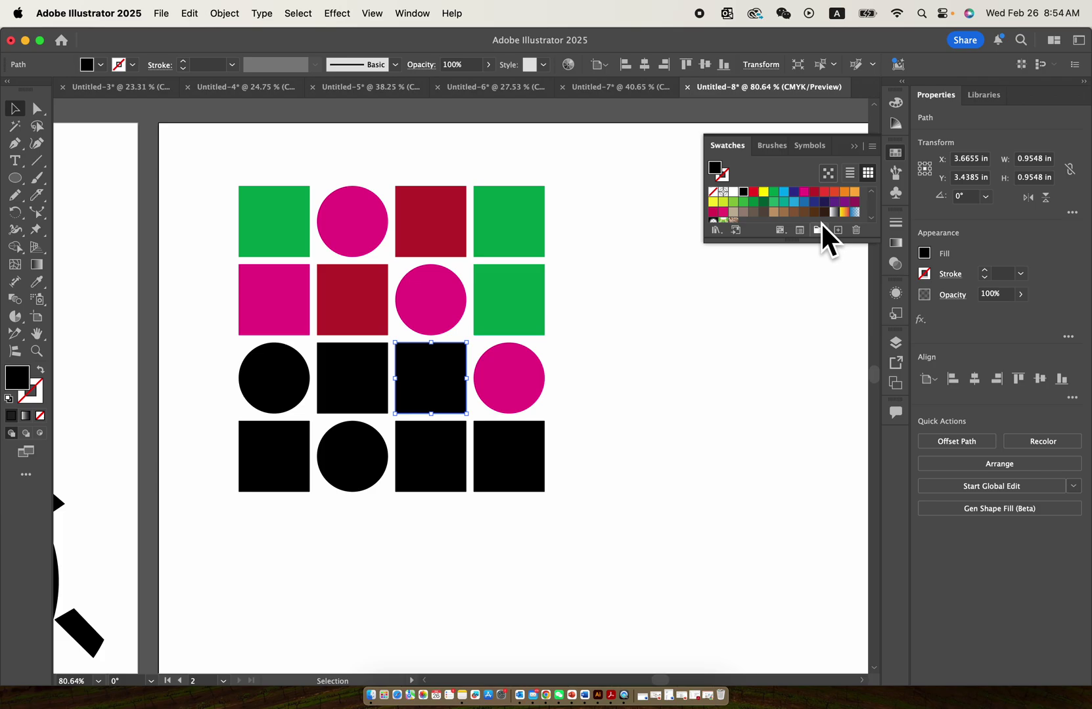
{"action": "left_click", "coordinate": [773, 192]}
{"action": "left_click", "coordinate": [358, 385]}
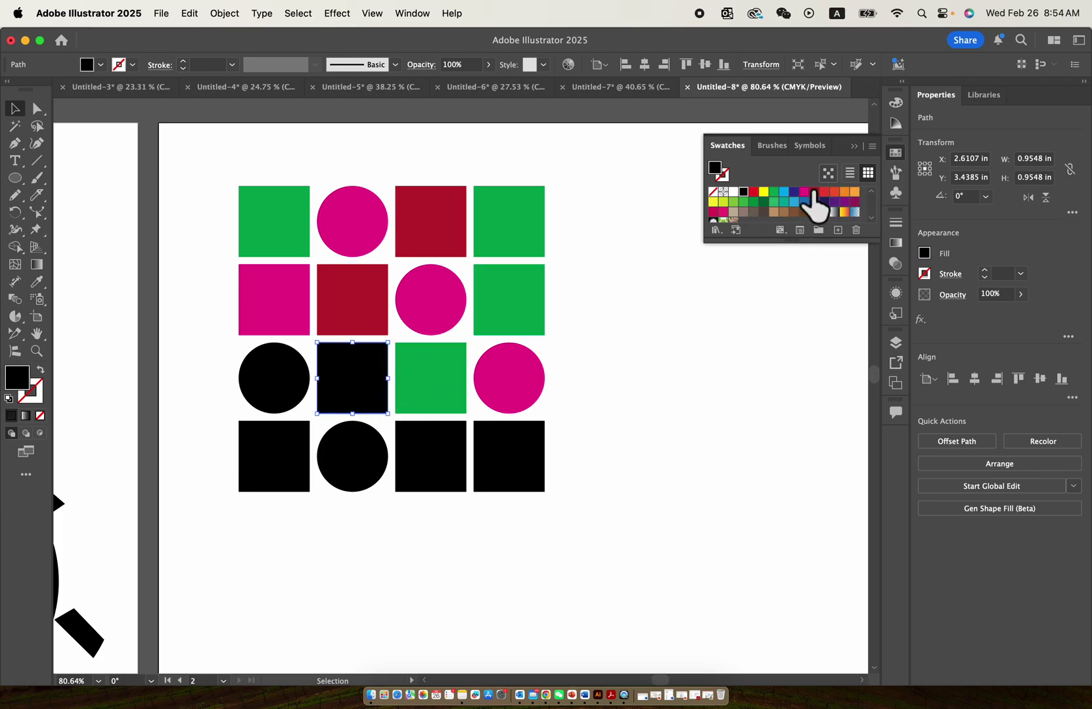
{"action": "left_click", "coordinate": [813, 192]}
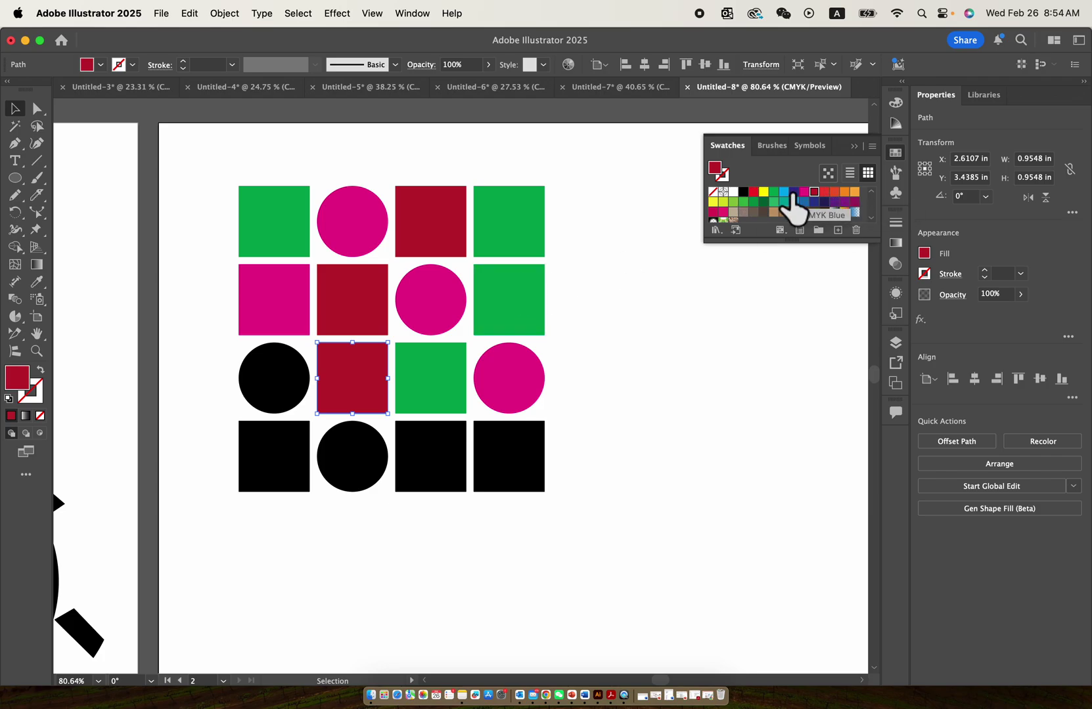
{"action": "left_click", "coordinate": [754, 192]}
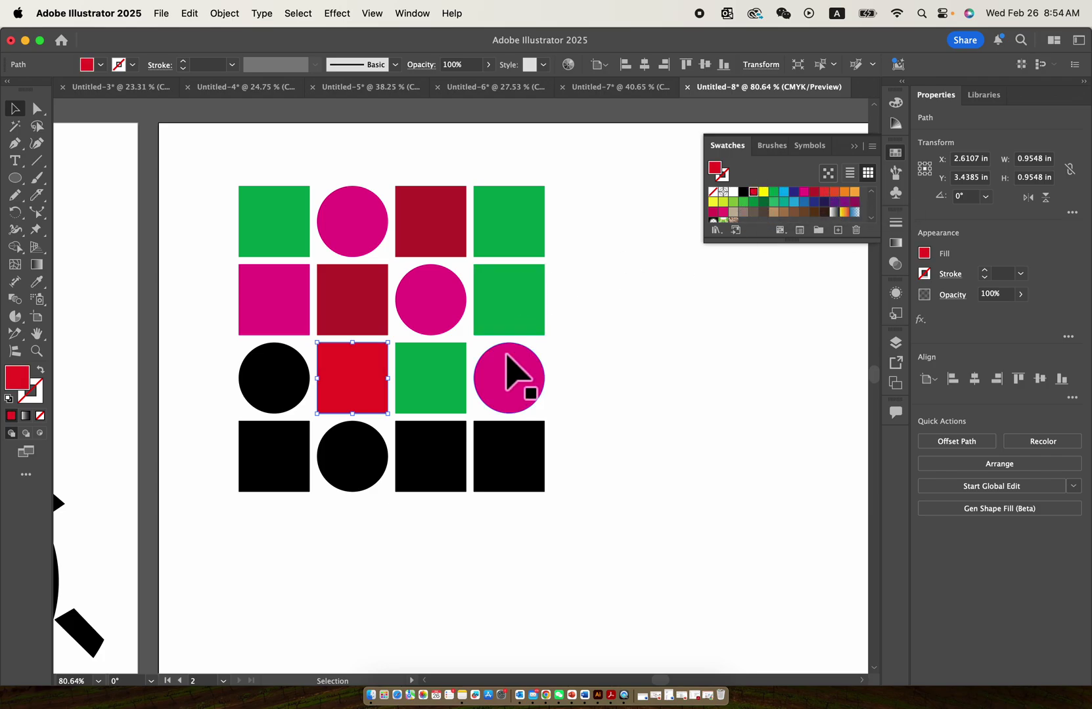
{"action": "left_click", "coordinate": [813, 192]}
{"action": "left_click", "coordinate": [691, 351]}
{"action": "scroll", "coordinate": [568, 315], "scroll_direction": "up", "scroll_amount": 3}
{"action": "scroll", "coordinate": [565, 312], "scroll_direction": "left", "scroll_amount": 4}
{"action": "scroll", "coordinate": [561, 308], "scroll_direction": "up", "scroll_amount": 2}
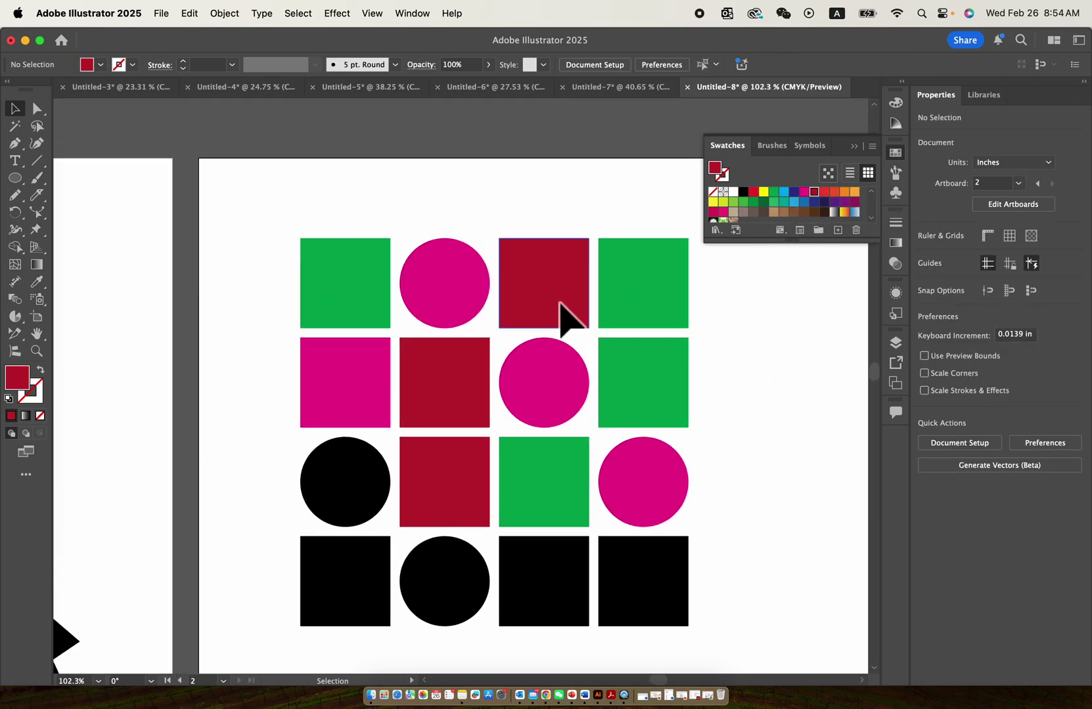
{"action": "scroll", "coordinate": [341, 280], "scroll_direction": "right", "scroll_amount": 1}
{"action": "scroll", "coordinate": [342, 279], "scroll_direction": "down", "scroll_amount": 4}
{"action": "left_click_drag", "start_coordinate": [301, 235], "coordinate": [673, 593]}
{"action": "left_click", "coordinate": [583, 428]}
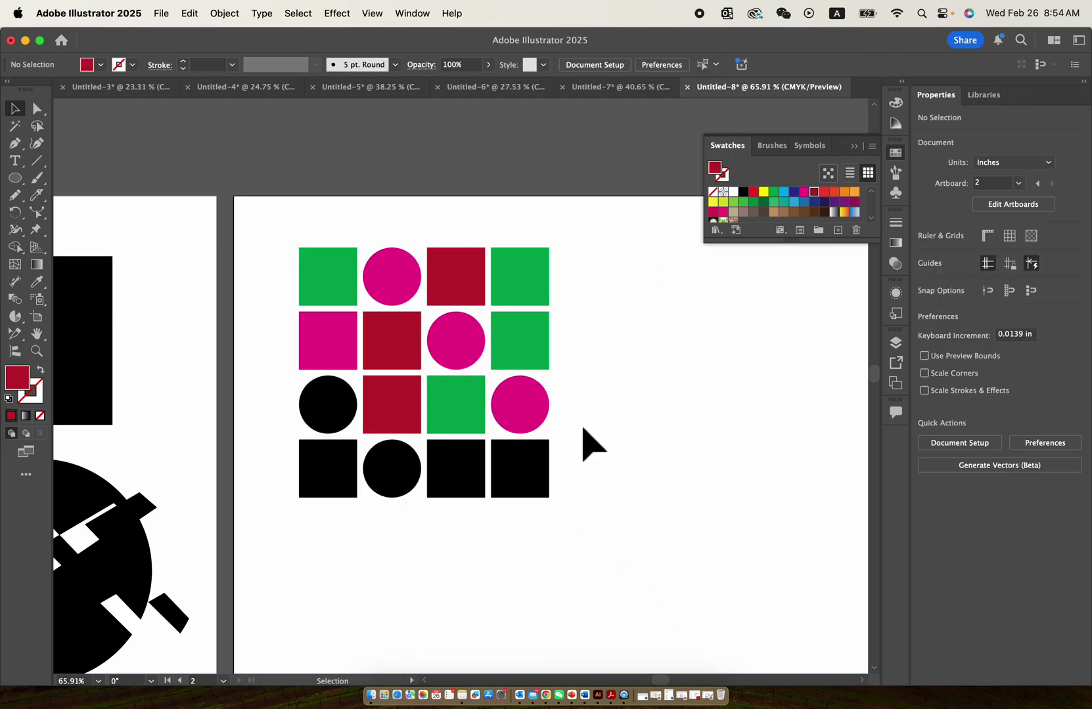
Add a 1 pt yellow-green stroke (9FFF55) to the dark red square and the green square in the second row
{"action": "scroll", "coordinate": [541, 390], "scroll_direction": "up", "scroll_amount": 5}
{"action": "left_click", "coordinate": [289, 332]}
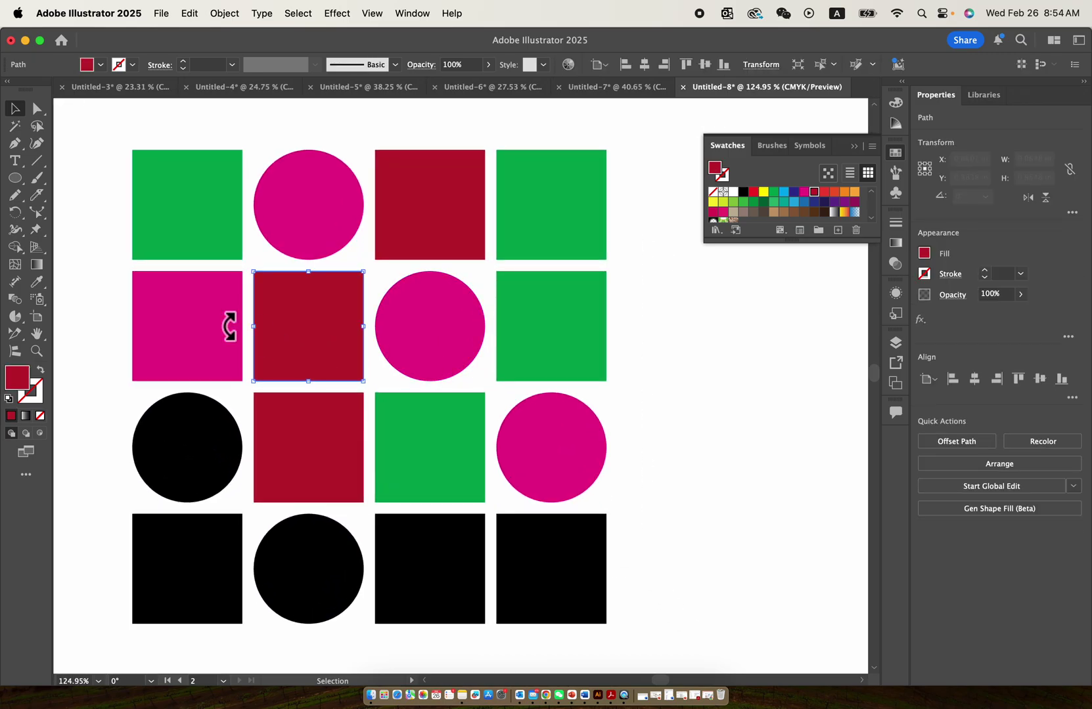
{"action": "left_click", "coordinate": [37, 394]}
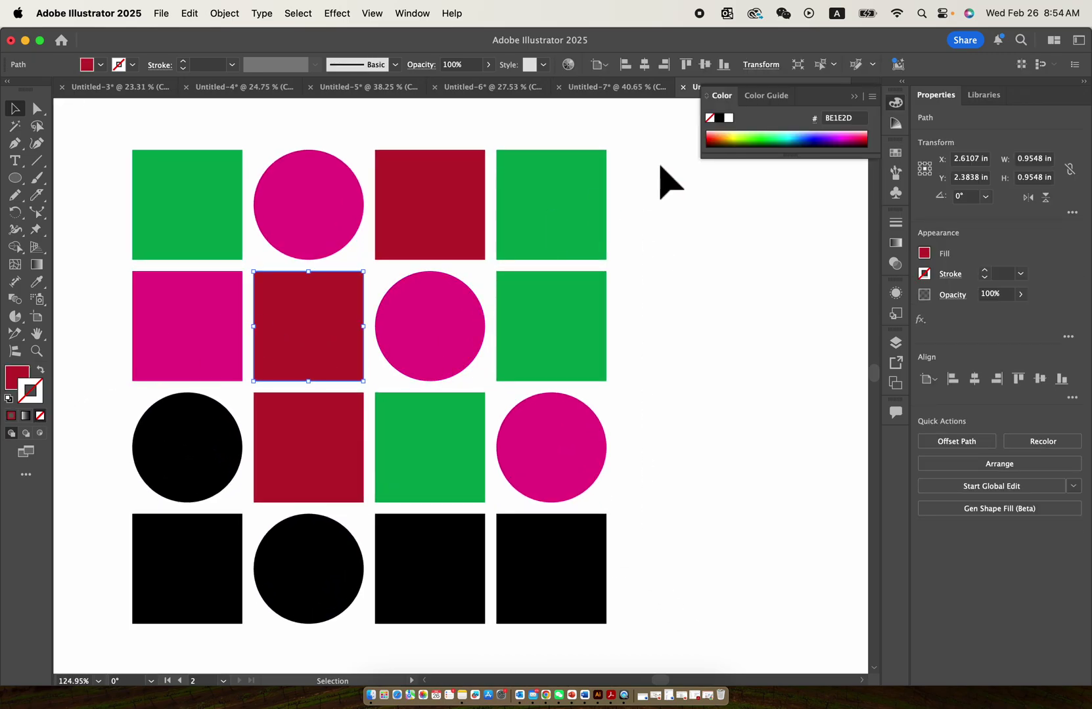
{"action": "left_click", "coordinate": [752, 136]}
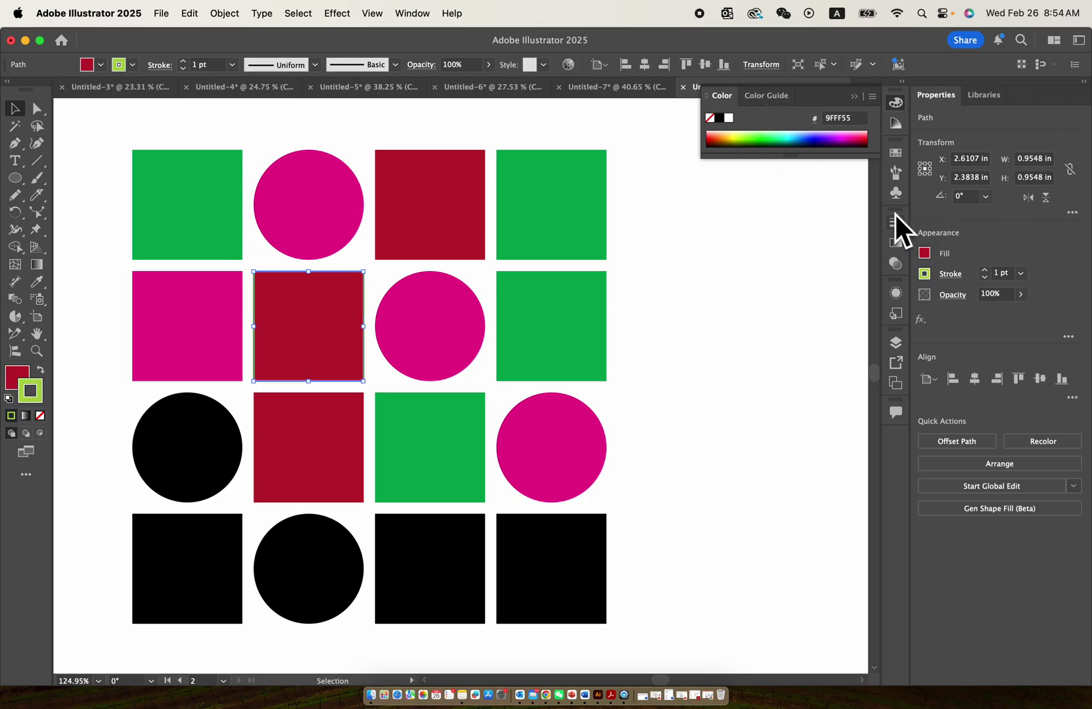
{"action": "left_click", "coordinate": [556, 308]}
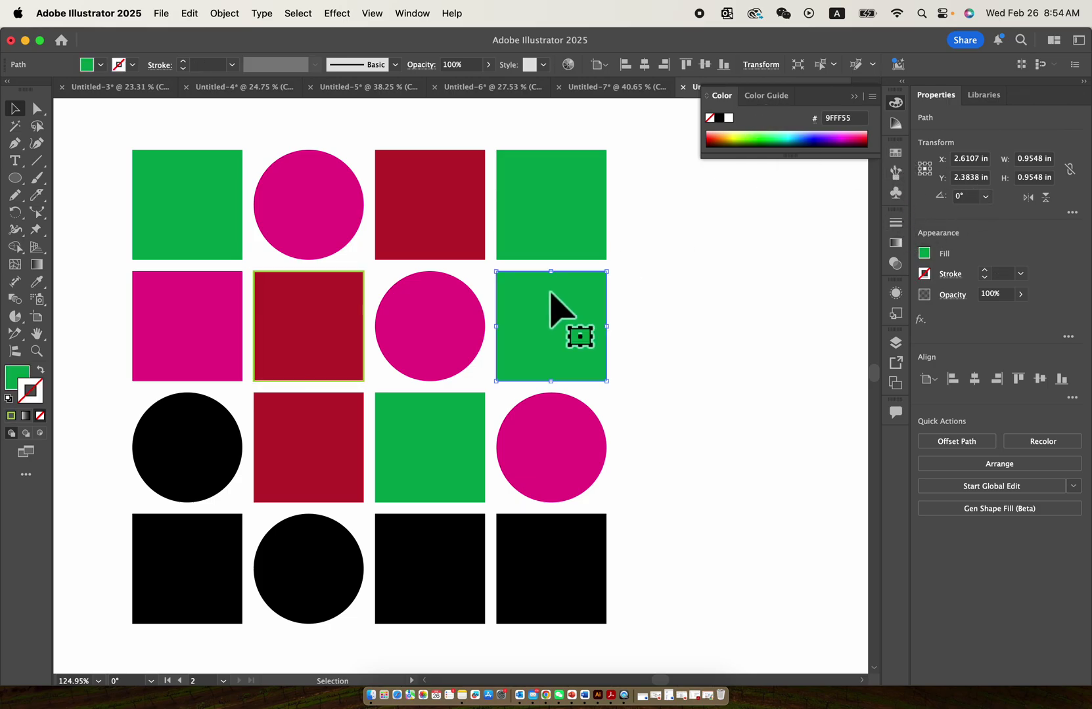
{"action": "left_click", "coordinate": [11, 417]}
{"action": "left_click", "coordinate": [595, 402]}
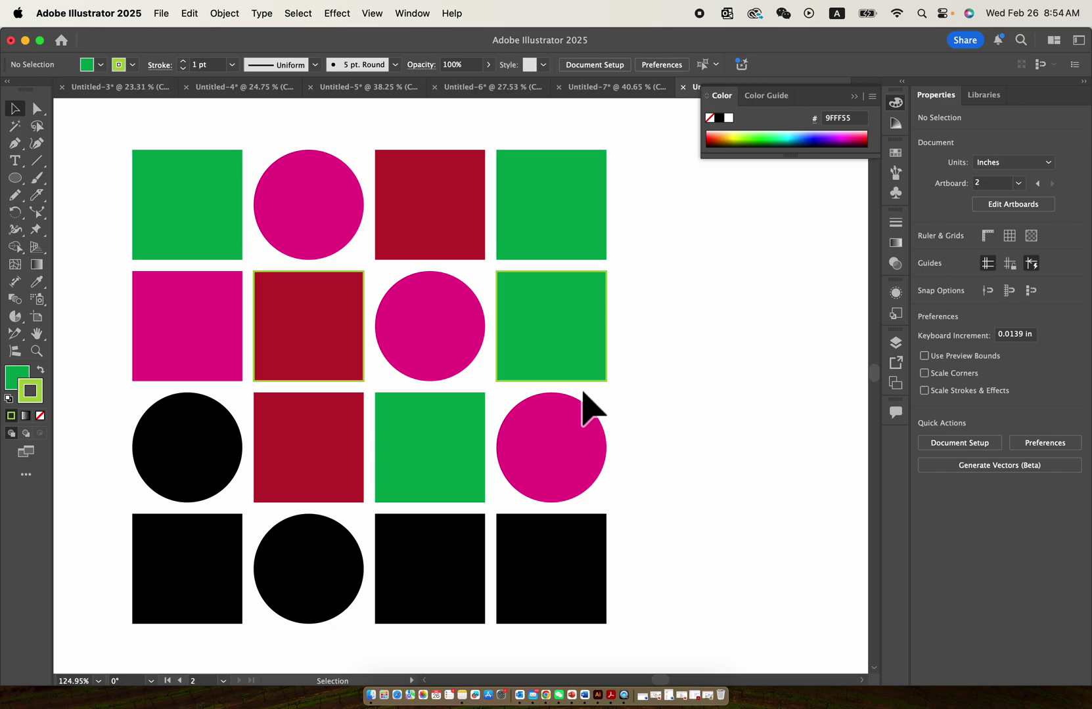
Apply the same yellow-green stroke to the magenta circle at the end of the third row
{"action": "scroll", "coordinate": [561, 374], "scroll_direction": "up", "scroll_amount": 2}
{"action": "scroll", "coordinate": [552, 352], "scroll_direction": "up", "scroll_amount": 3}
{"action": "scroll", "coordinate": [551, 353], "scroll_direction": "left", "scroll_amount": 2}
{"action": "left_click", "coordinate": [405, 321]}
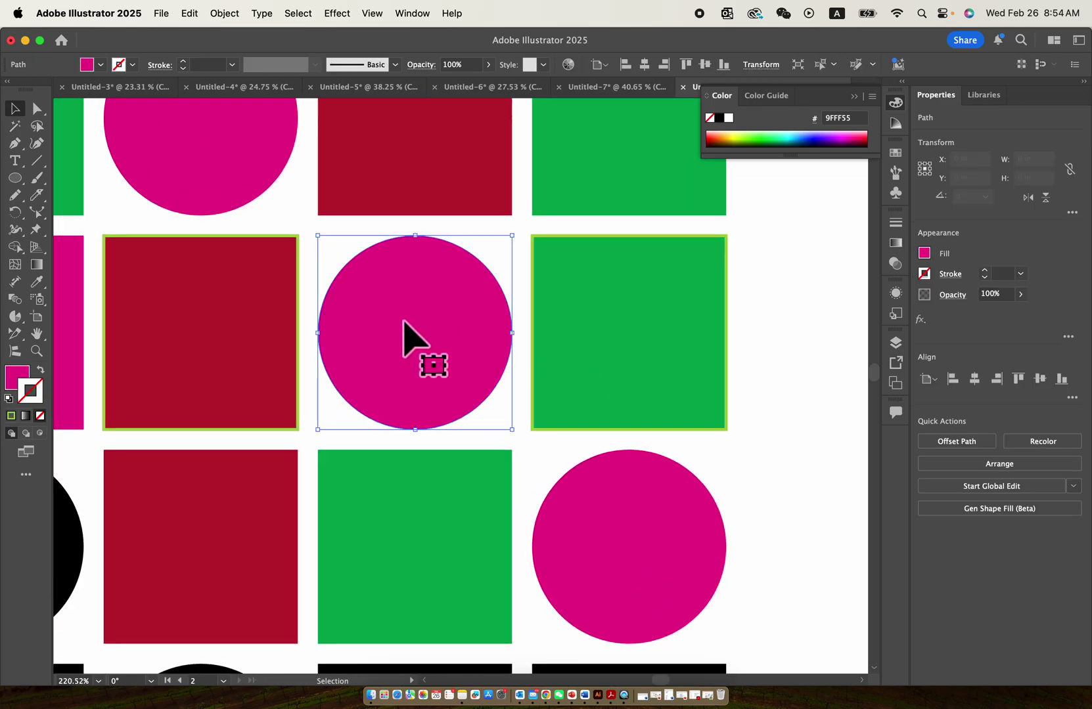
{"action": "scroll", "coordinate": [404, 322], "scroll_direction": "down", "scroll_amount": 4}
{"action": "left_click", "coordinate": [564, 454]}
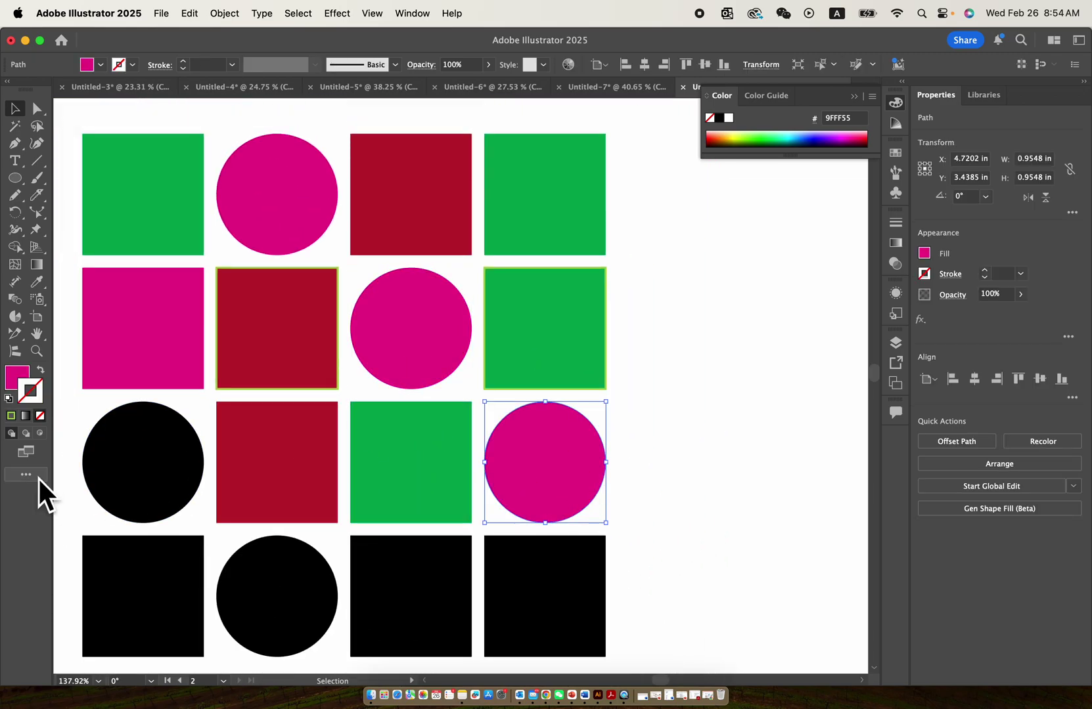
{"action": "left_click", "coordinate": [11, 417]}
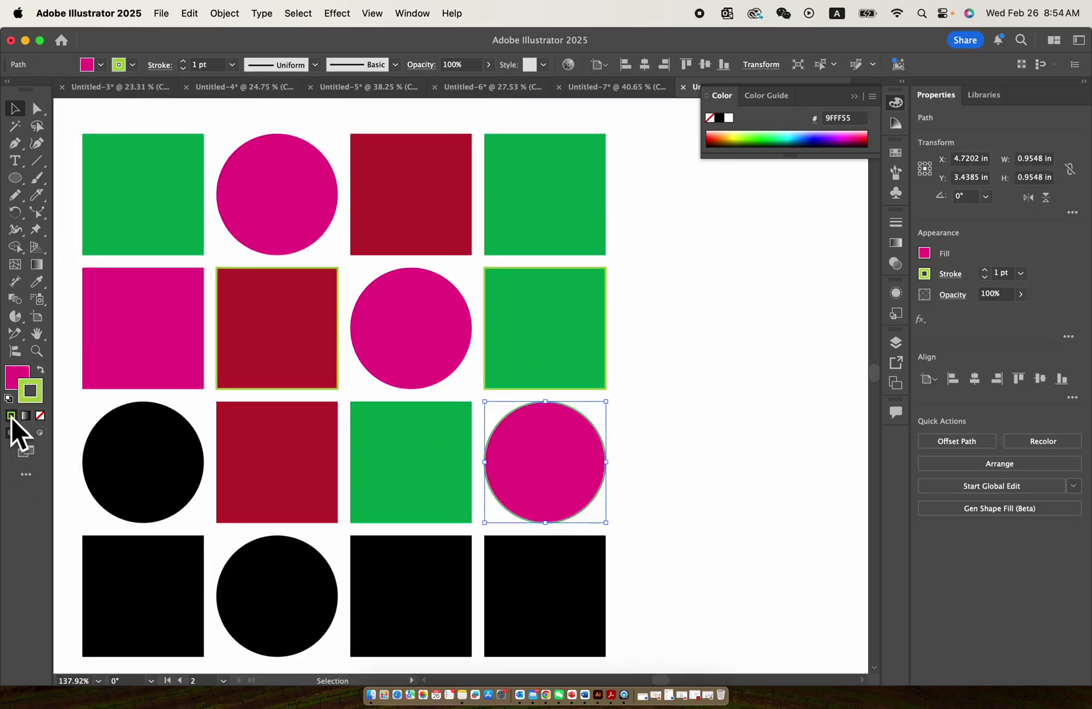
{"action": "left_click", "coordinate": [631, 376]}
Set the stroke weight of the three outlined shapes to 6 pt together, then deselect them
{"action": "left_click", "coordinate": [515, 323]}
{"action": "left_click", "coordinate": [276, 312], "text": "shift"}
{"action": "left_click", "coordinate": [570, 471], "text": "shift"}
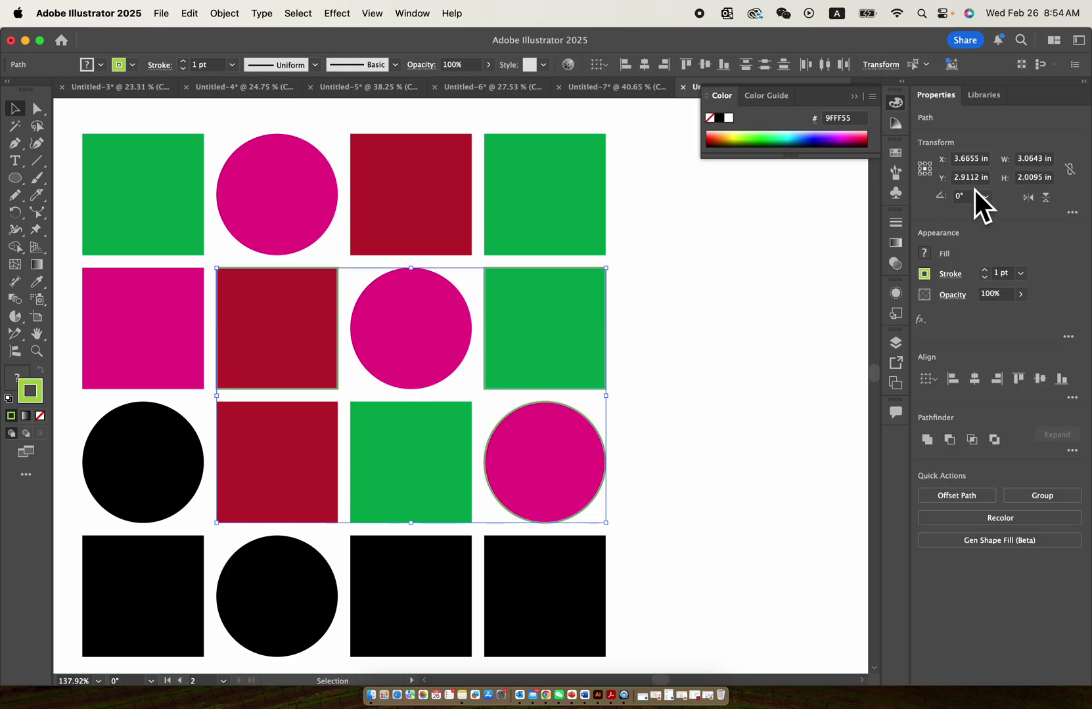
{"action": "left_click", "coordinate": [984, 270]}
{"action": "left_click", "coordinate": [983, 270]}
{"action": "left_click", "coordinate": [983, 270]}
{"action": "left_click", "coordinate": [983, 270]}
{"action": "left_click", "coordinate": [983, 270]}
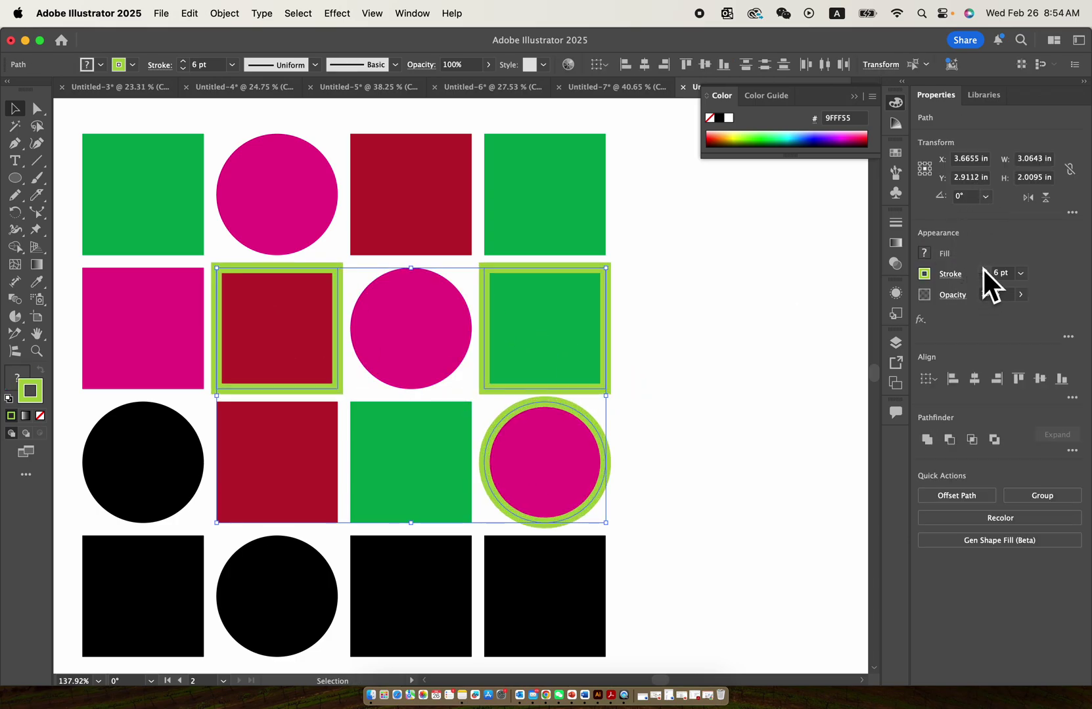
{"action": "left_click", "coordinate": [670, 381]}
{"action": "scroll", "coordinate": [669, 380], "scroll_direction": "down", "scroll_amount": 5}
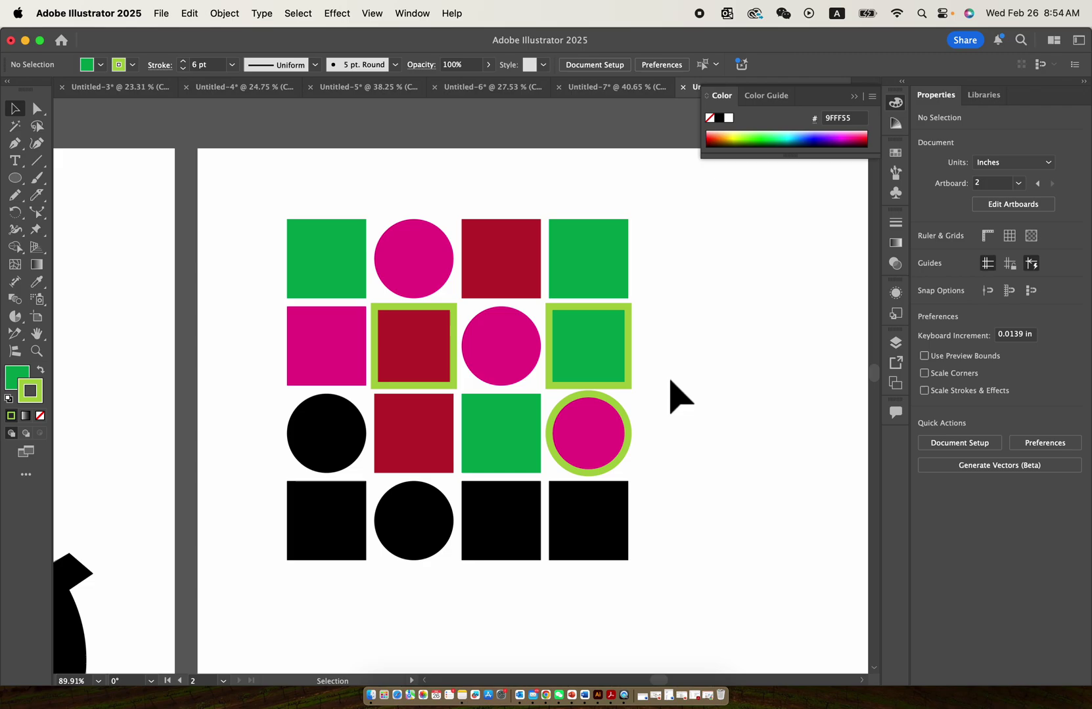
{"action": "left_click", "coordinate": [852, 91]}
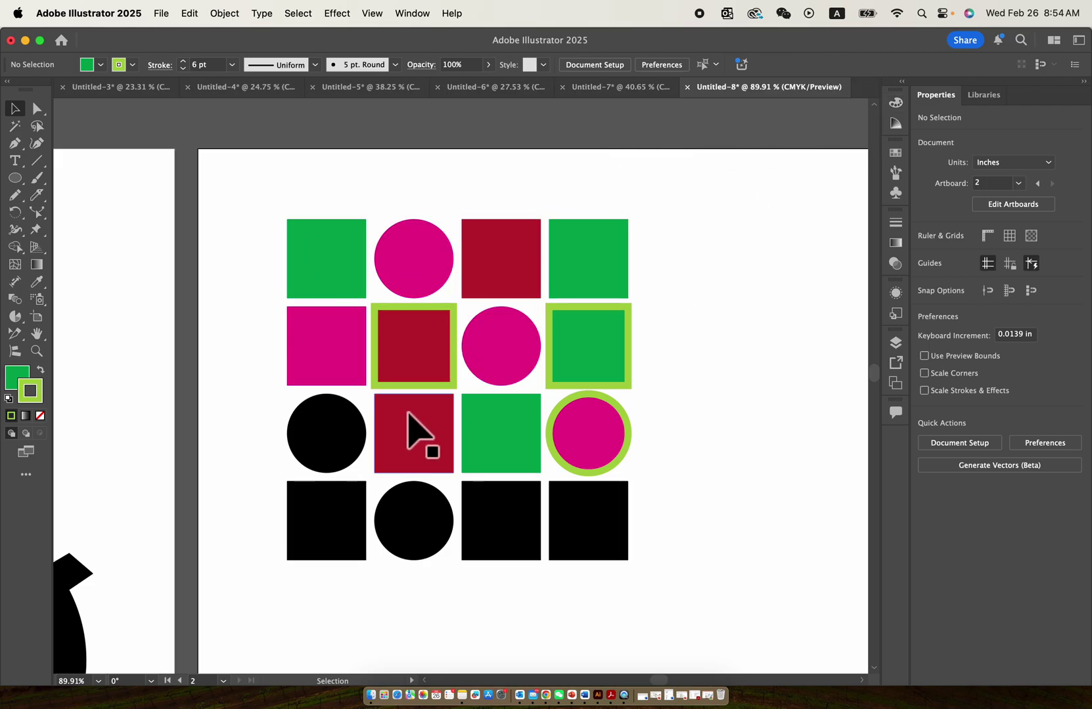
Examine the fill and stroke of individual coloured shapes in the grid, comparing outlined and plain squares and circles
{"action": "left_click", "coordinate": [426, 248]}
{"action": "left_click", "coordinate": [307, 240]}
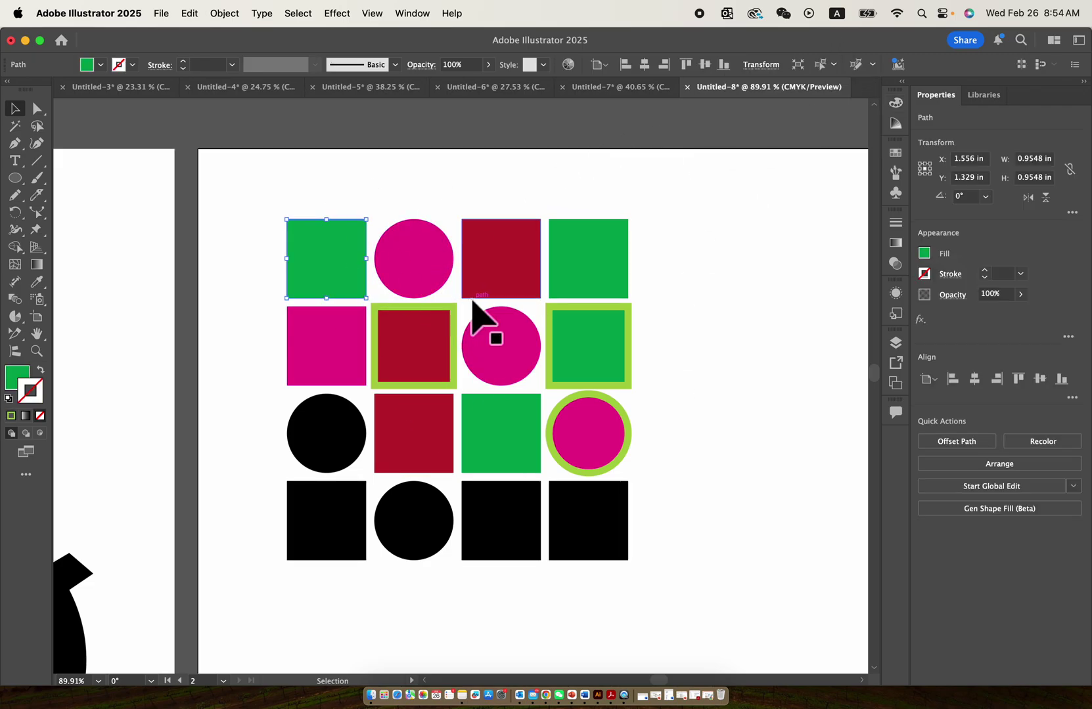
{"action": "left_click", "coordinate": [354, 339]}
{"action": "left_click", "coordinate": [432, 334]}
{"action": "scroll", "coordinate": [605, 370], "scroll_direction": "up", "scroll_amount": 5}
{"action": "left_click", "coordinate": [597, 365]}
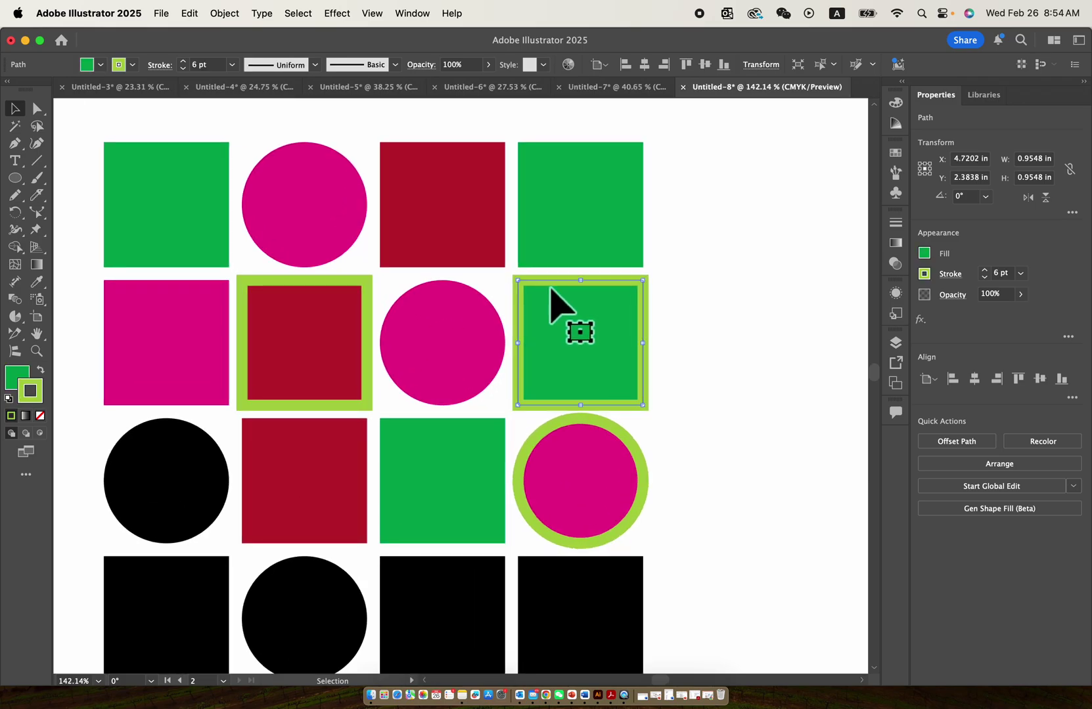
{"action": "scroll", "coordinate": [262, 306], "scroll_direction": "up", "scroll_amount": 2}
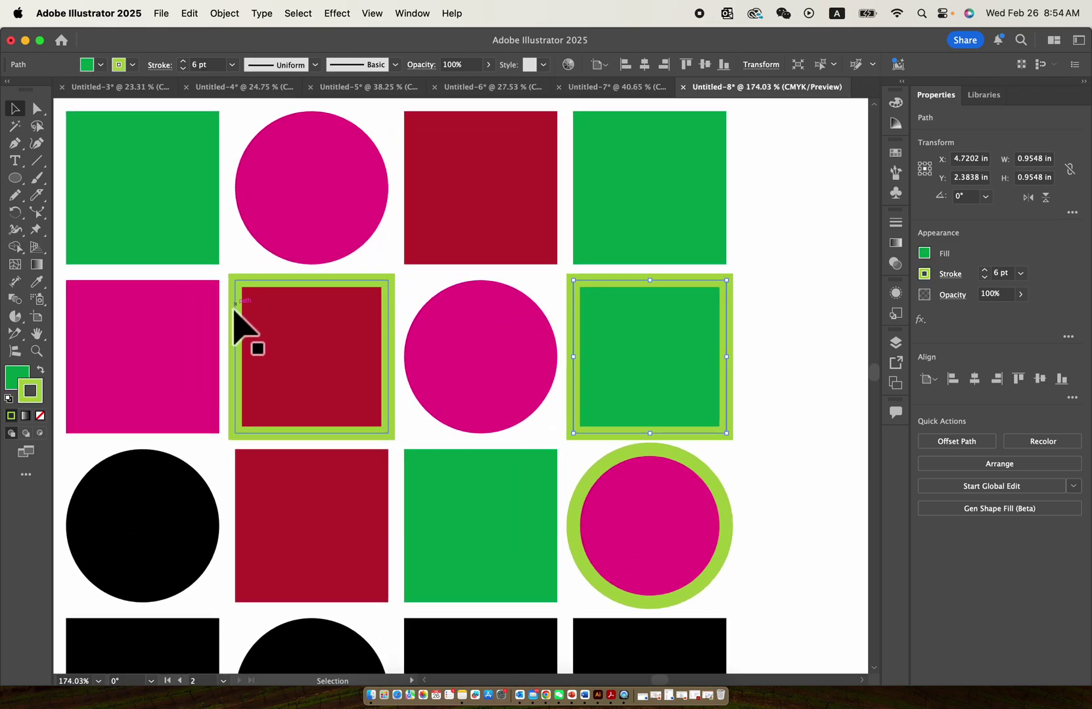
{"action": "scroll", "coordinate": [371, 381], "scroll_direction": "down", "scroll_amount": 3}
{"action": "left_click", "coordinate": [647, 339]}
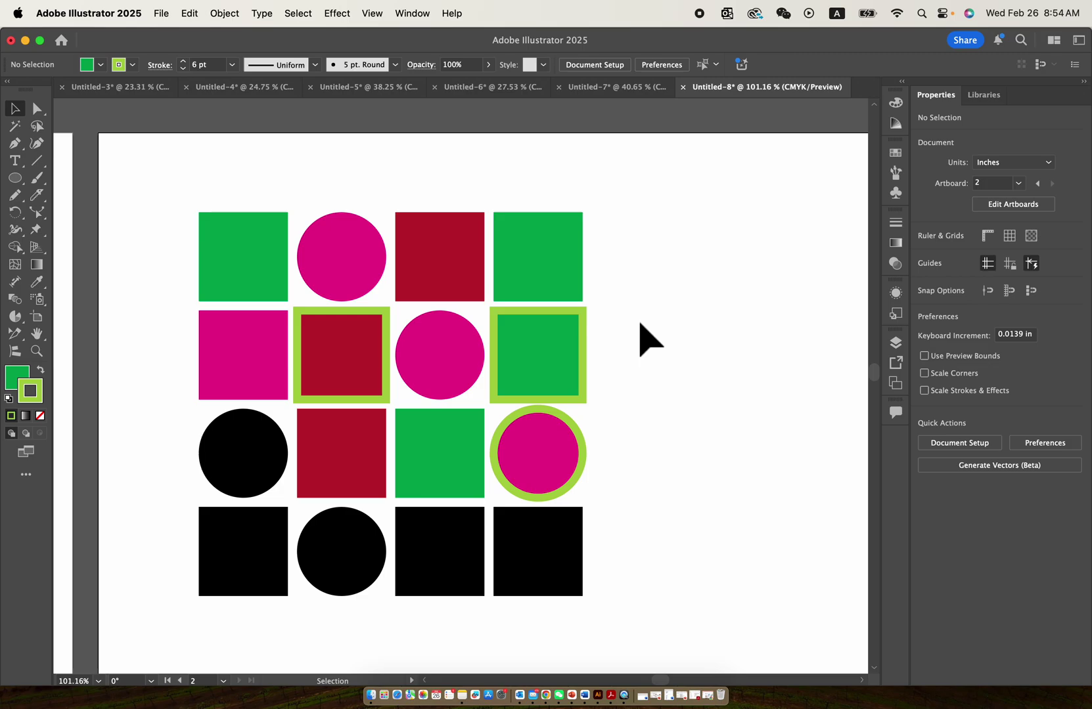
{"action": "scroll", "coordinate": [708, 233], "scroll_direction": "left", "scroll_amount": 3}
{"action": "left_click", "coordinate": [443, 263]}
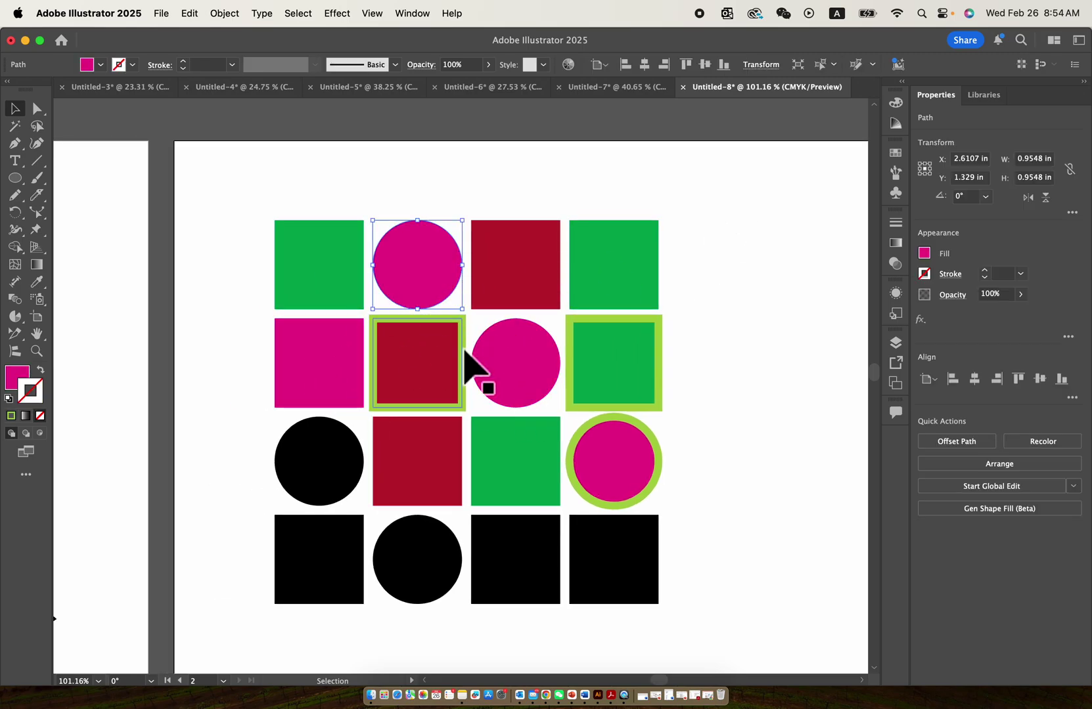
{"action": "left_click", "coordinate": [509, 348]}
{"action": "left_click", "coordinate": [435, 256]}
{"action": "left_click", "coordinate": [444, 184]}
{"action": "left_click", "coordinate": [405, 264]}
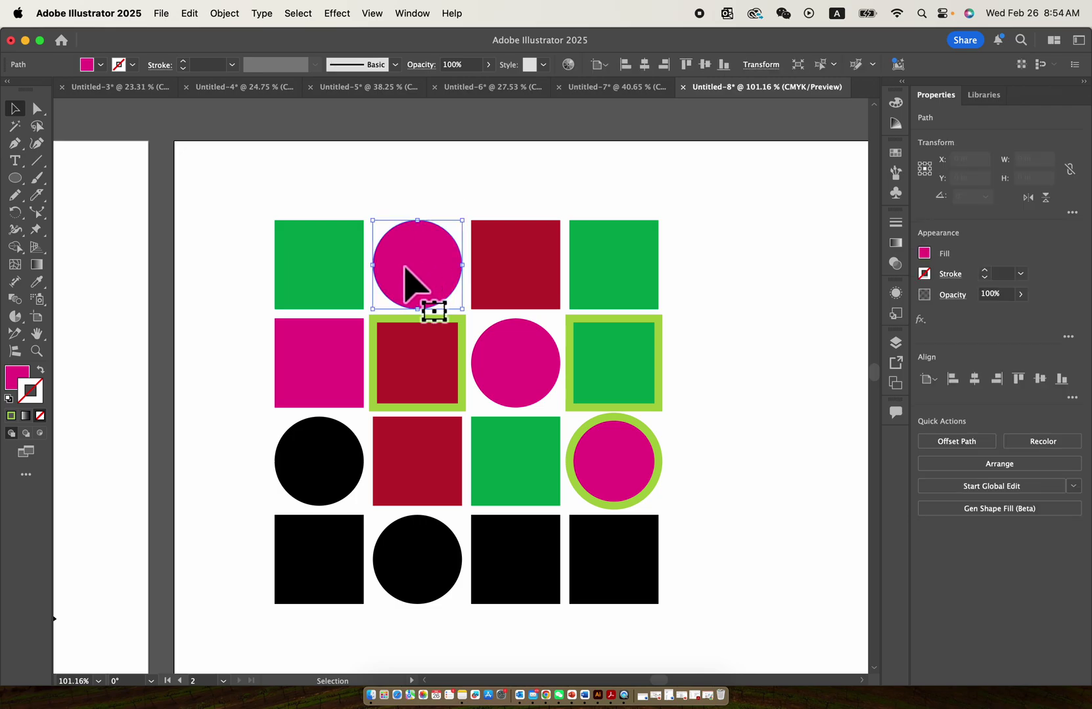
{"action": "left_click", "coordinate": [330, 341]}
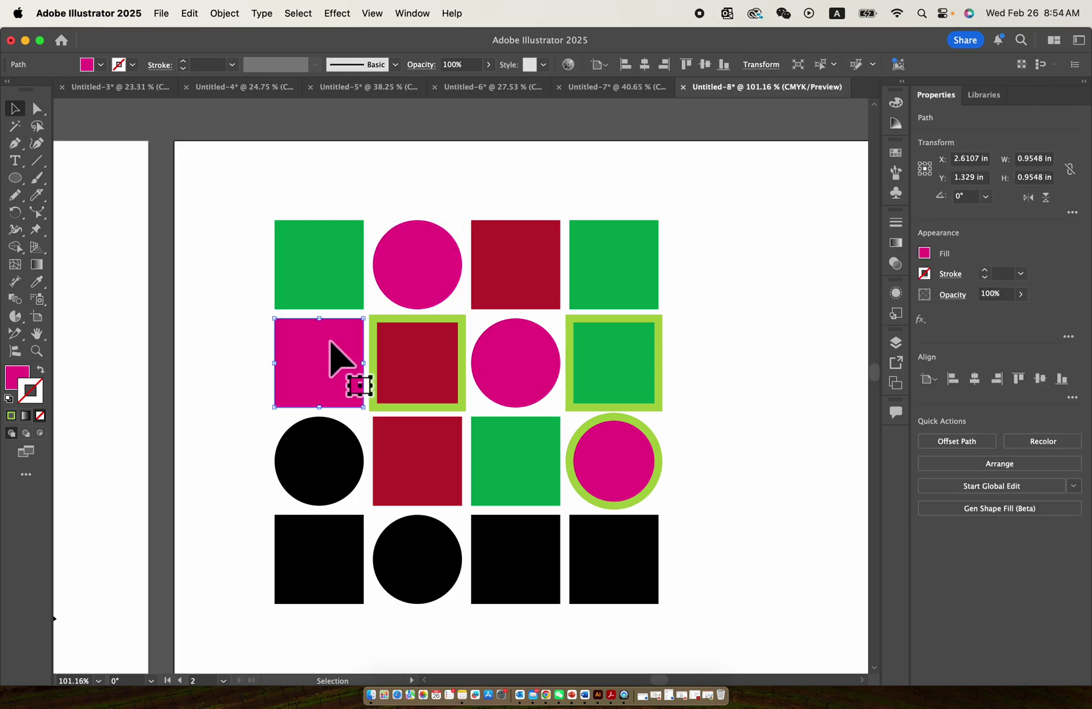
{"action": "left_click", "coordinate": [634, 472]}
{"action": "left_click", "coordinate": [440, 289]}
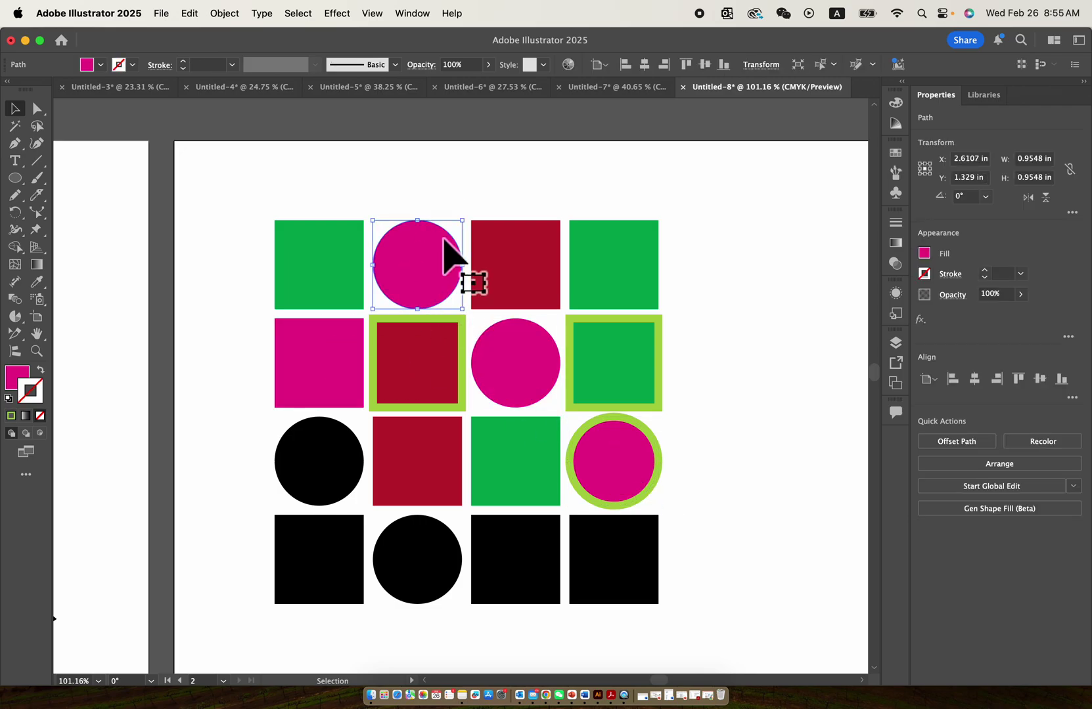
{"action": "left_click", "coordinate": [480, 178]}
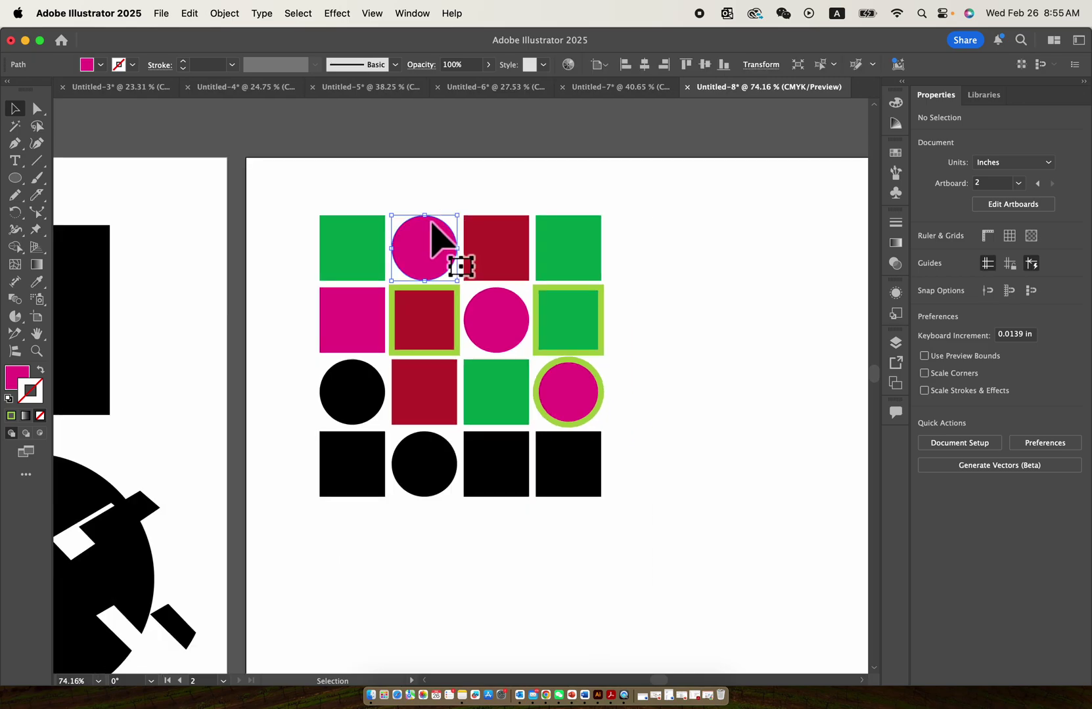
Examine the fill and stroke settings of the magenta shapes one by one, including the outlined circle, and deselect
{"action": "left_click", "coordinate": [439, 254]}
{"action": "left_click", "coordinate": [364, 312]}
{"action": "left_click", "coordinate": [494, 323]}
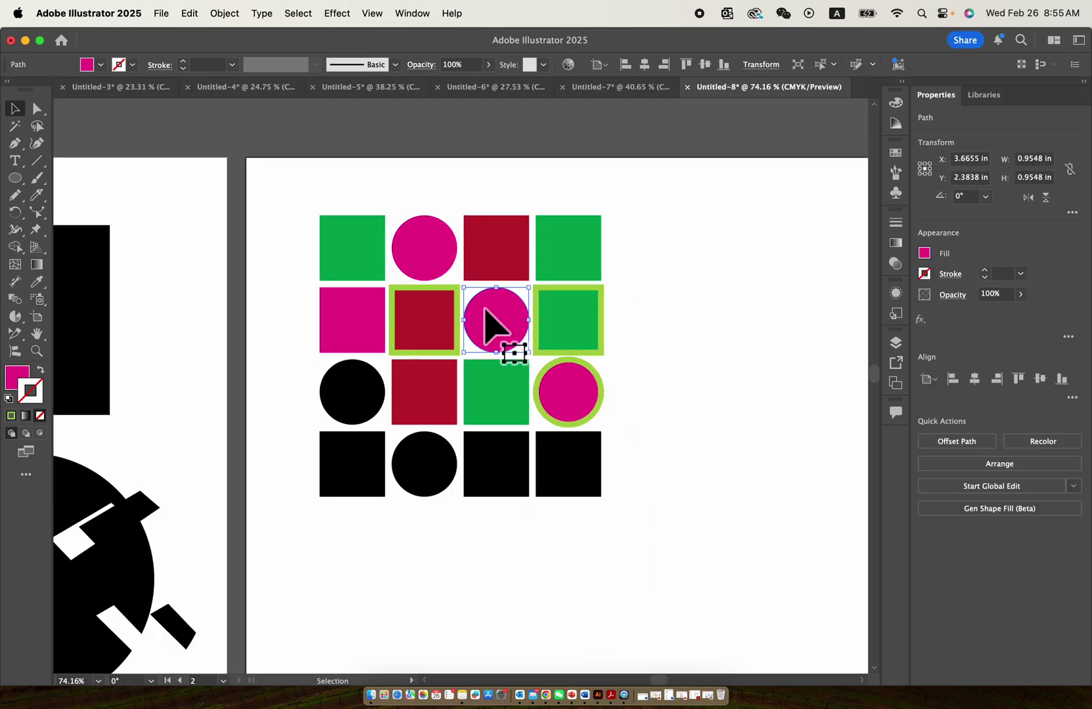
{"action": "left_click", "coordinate": [565, 410]}
{"action": "left_click", "coordinate": [741, 376]}
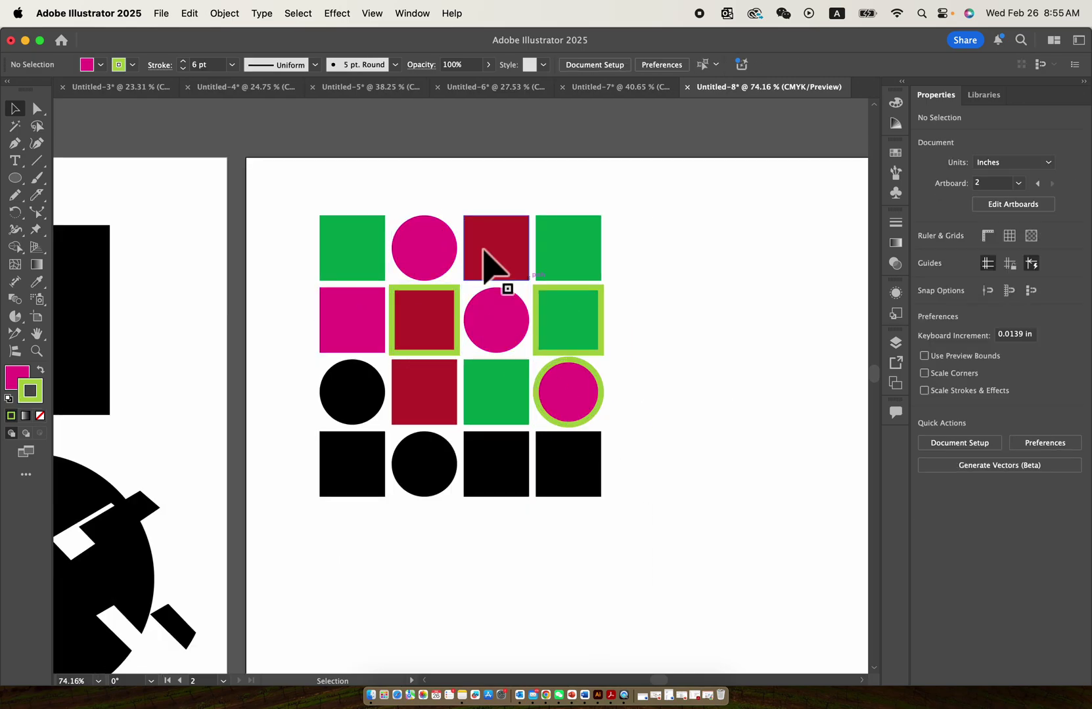
Select every object with the same stroke color as the magenta circle in the grid's first row
{"action": "left_click", "coordinate": [433, 240]}
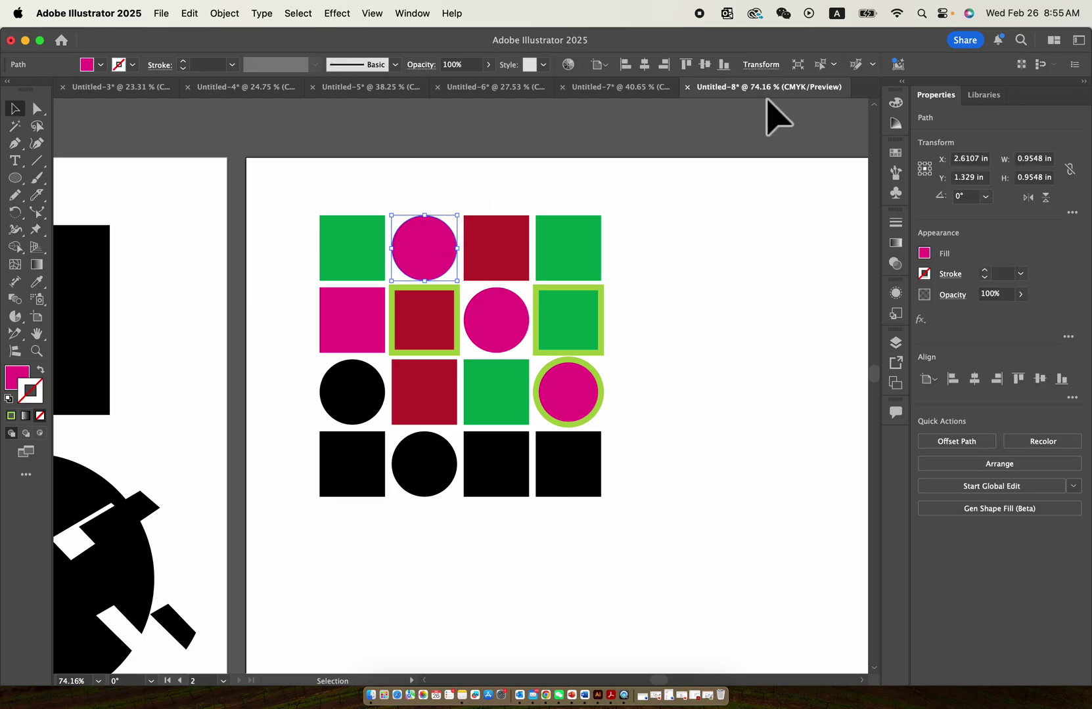
{"action": "left_click", "coordinate": [831, 61]}
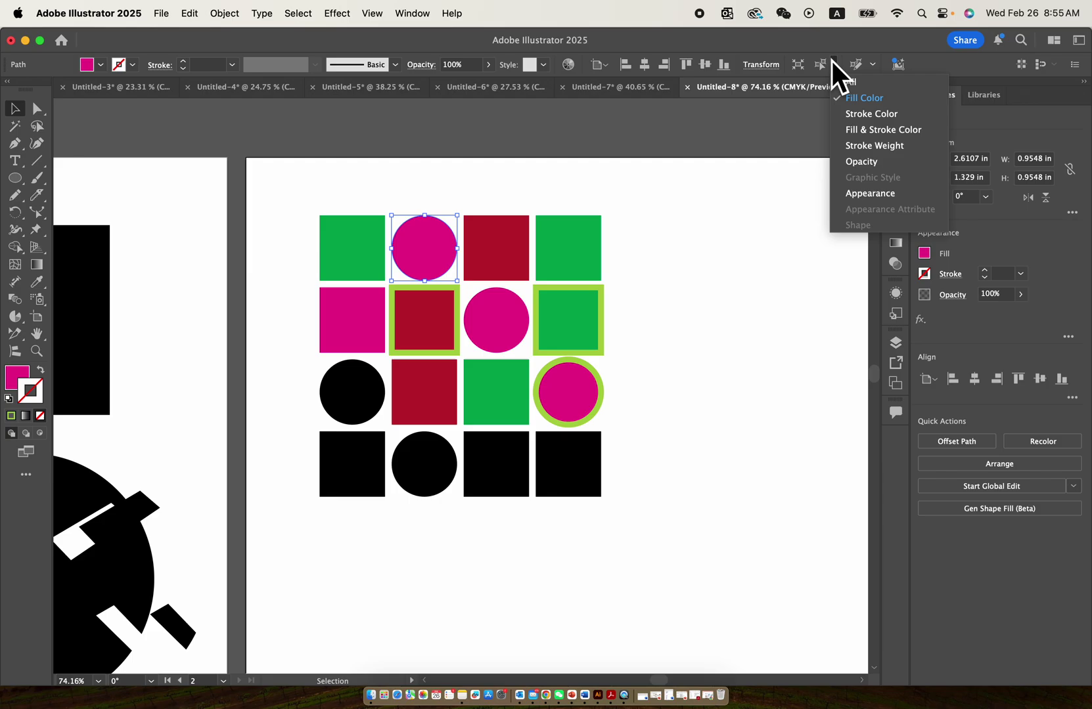
{"action": "left_click", "coordinate": [831, 61]}
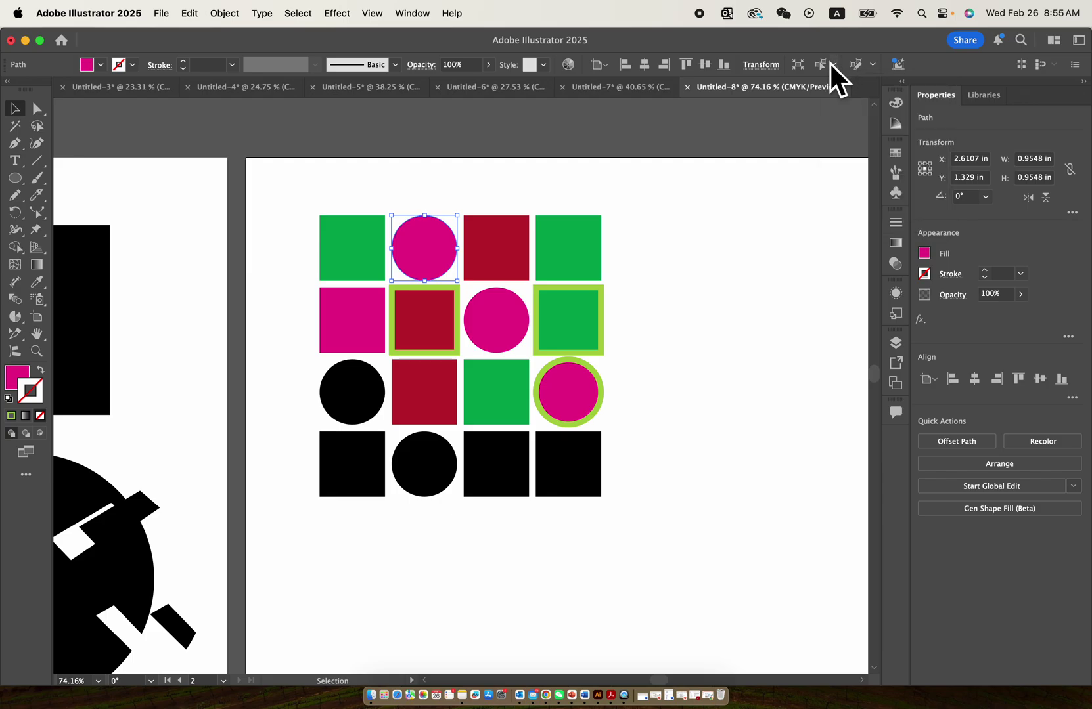
{"action": "left_click", "coordinate": [834, 66]}
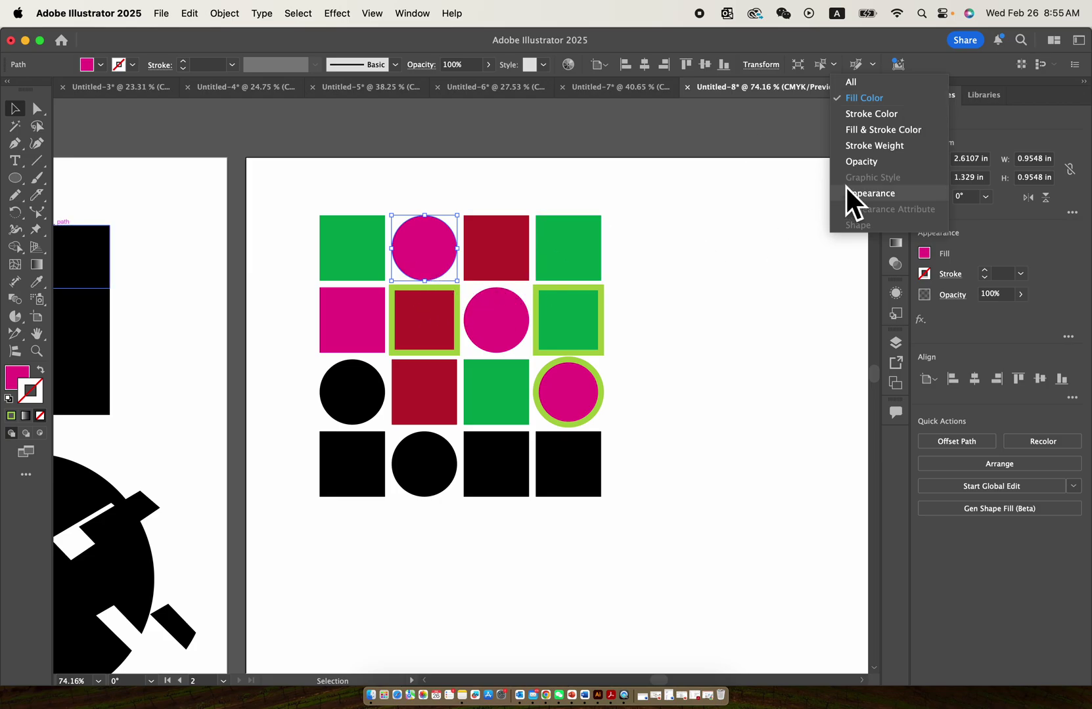
{"action": "left_click", "coordinate": [882, 96]}
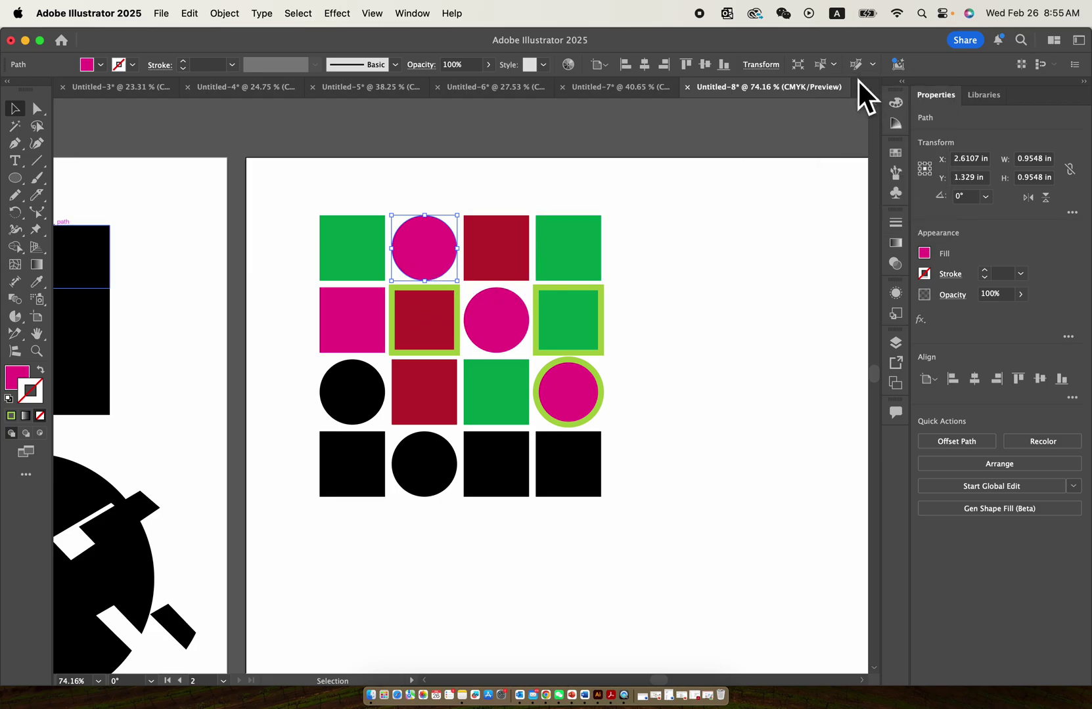
{"action": "left_click", "coordinate": [836, 64]}
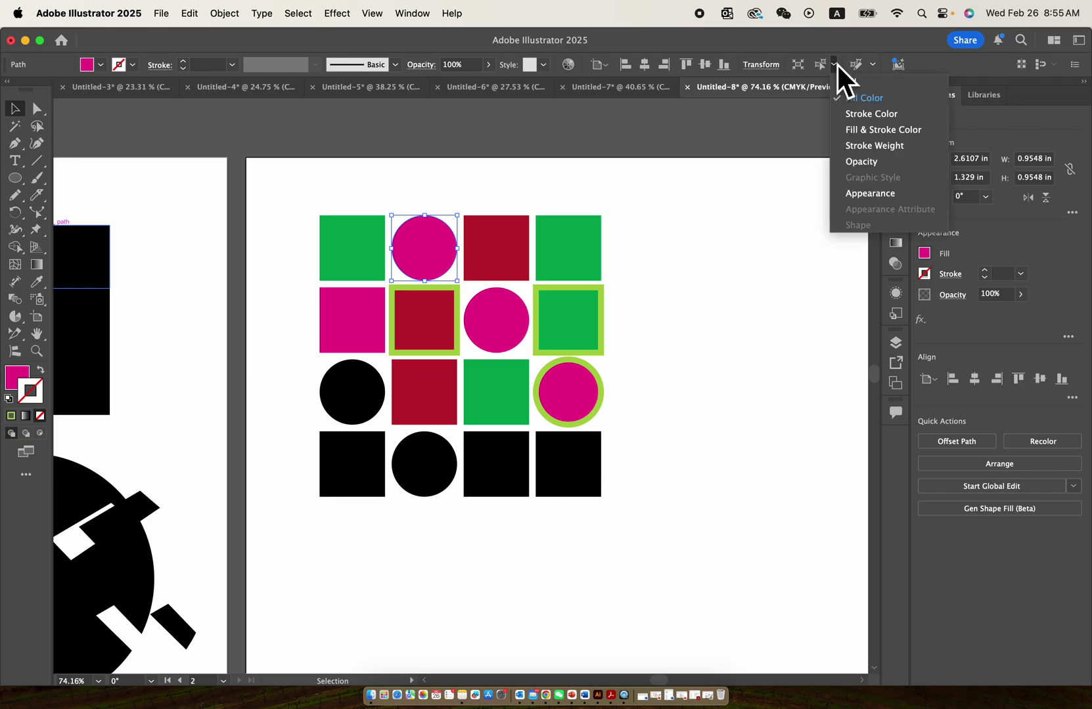
{"action": "left_click", "coordinate": [878, 114]}
{"action": "scroll", "coordinate": [533, 404], "scroll_direction": "down", "scroll_amount": 5}
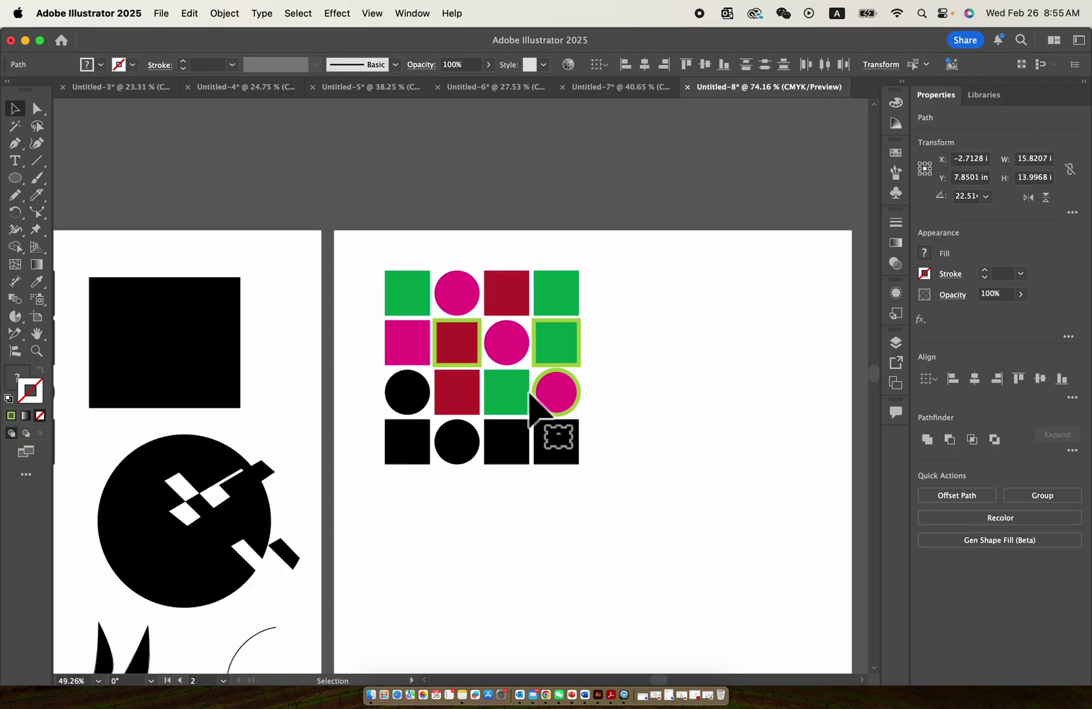
{"action": "scroll", "coordinate": [530, 394], "scroll_direction": "up", "scroll_amount": 5}
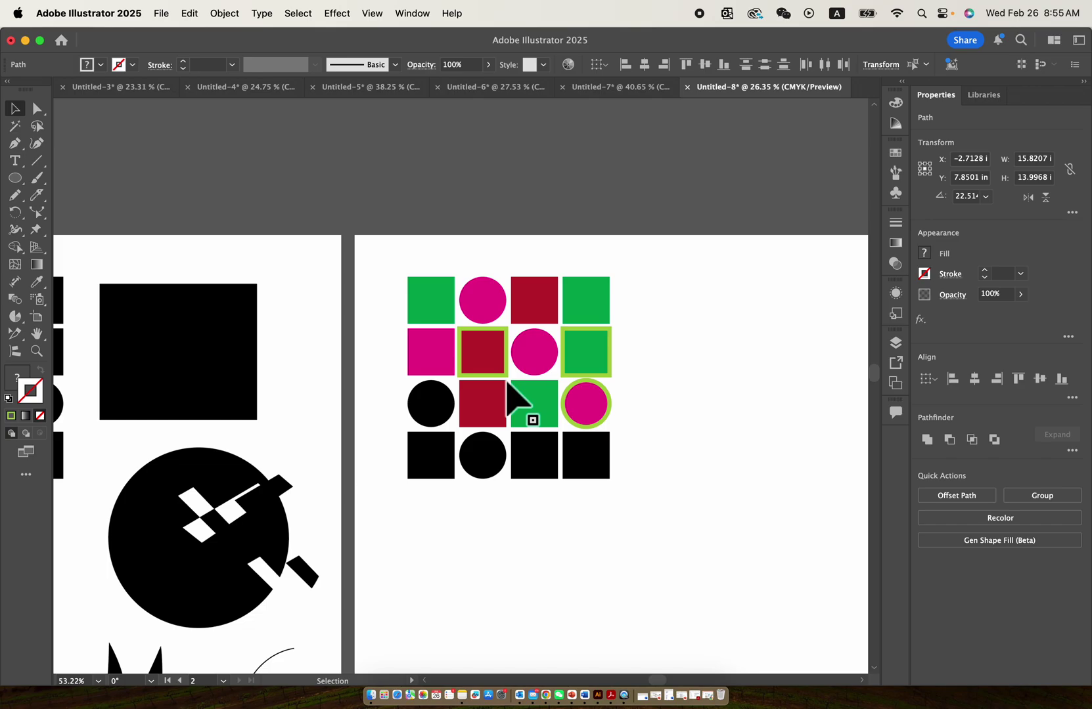
Try moving the shapes matched by stroke color away from the outlined ones, undo the moves and deselect everything
{"action": "left_click_drag", "start_coordinate": [573, 297], "coordinate": [552, 262]}
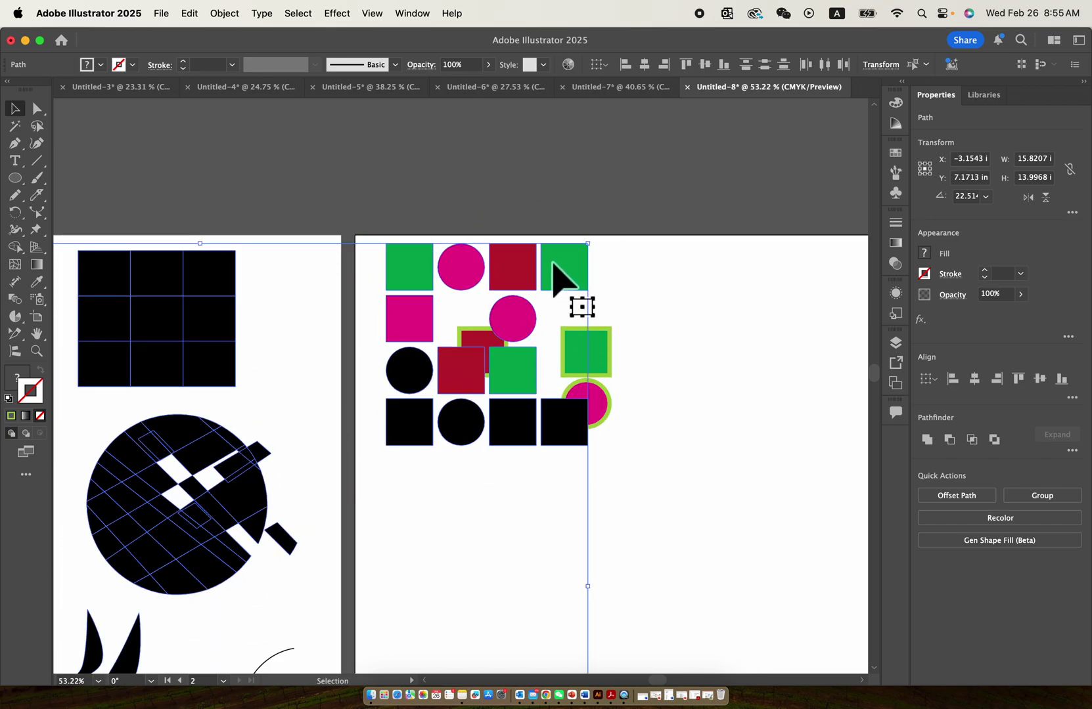
{"action": "scroll", "coordinate": [598, 269], "scroll_direction": "up", "scroll_amount": 2}
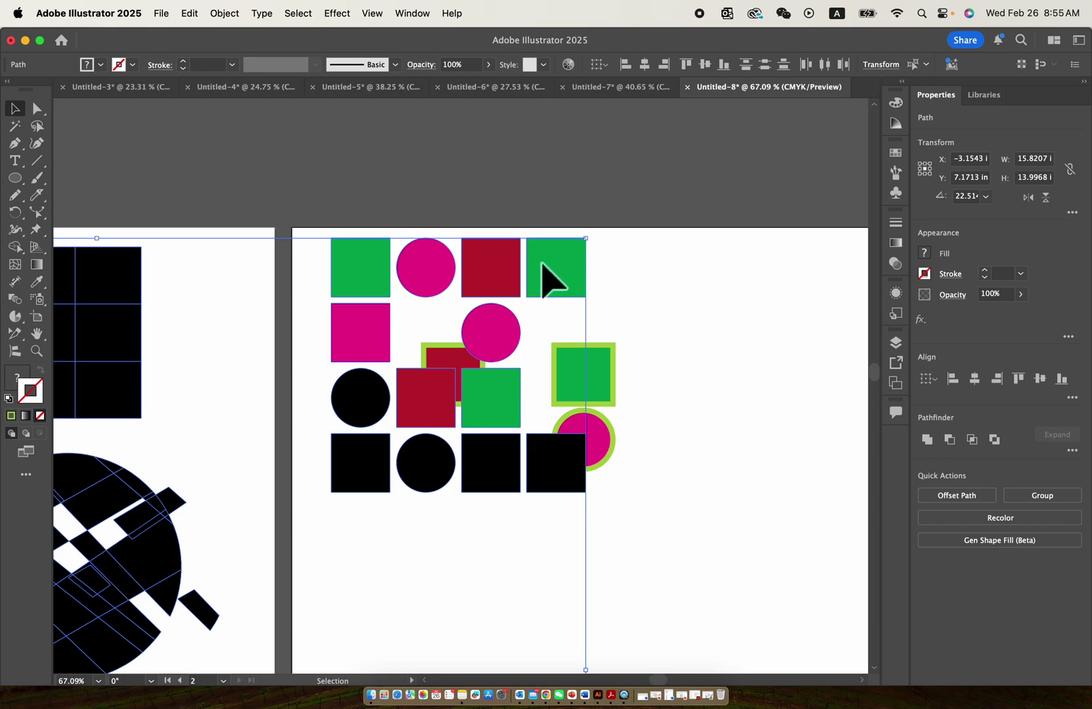
{"action": "left_click_drag", "start_coordinate": [541, 270], "coordinate": [504, 274]}
{"action": "scroll", "coordinate": [369, 277], "scroll_direction": "up", "scroll_amount": 5}
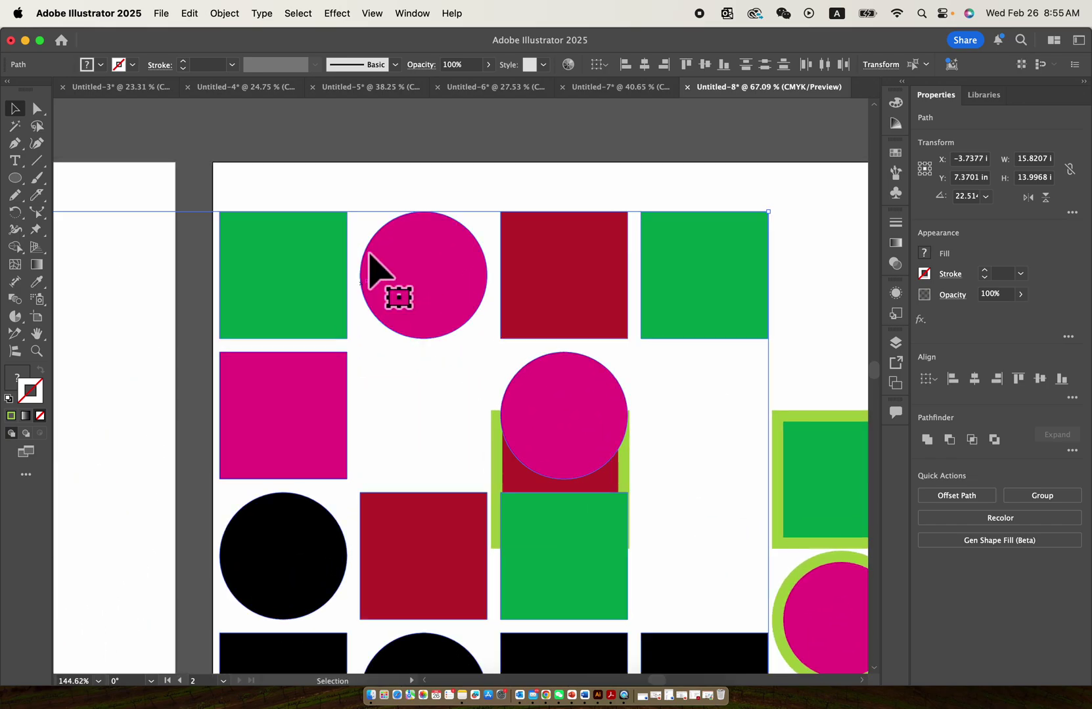
{"action": "scroll", "coordinate": [261, 306], "scroll_direction": "down", "scroll_amount": 3}
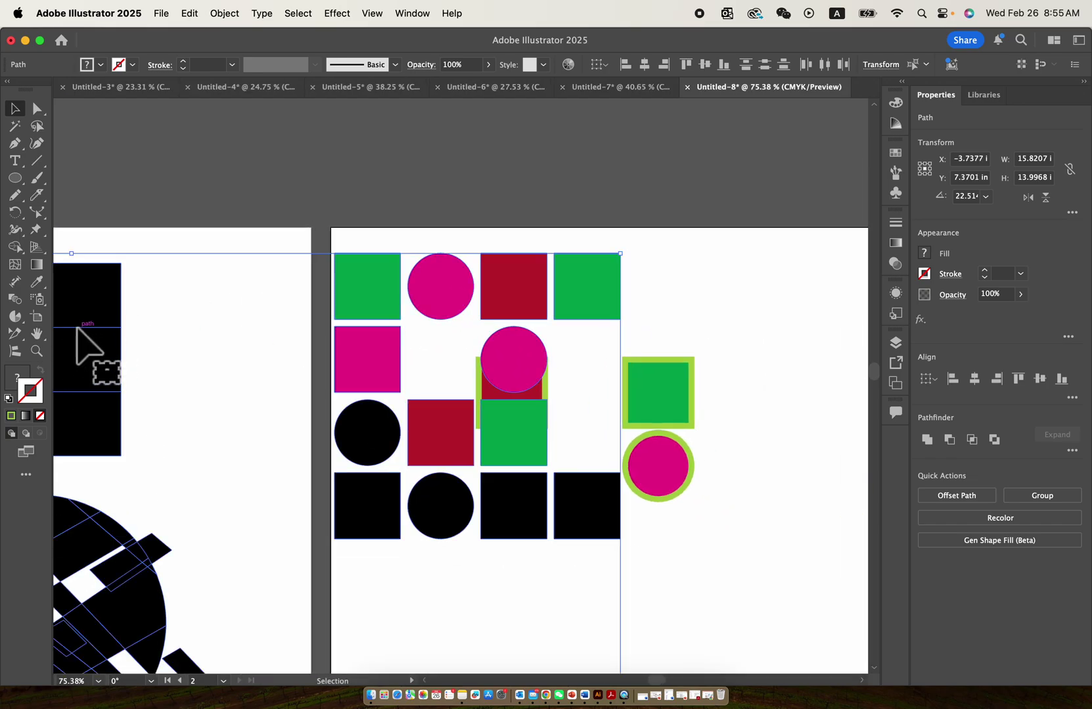
{"action": "scroll", "coordinate": [278, 302], "scroll_direction": "down", "scroll_amount": 2}
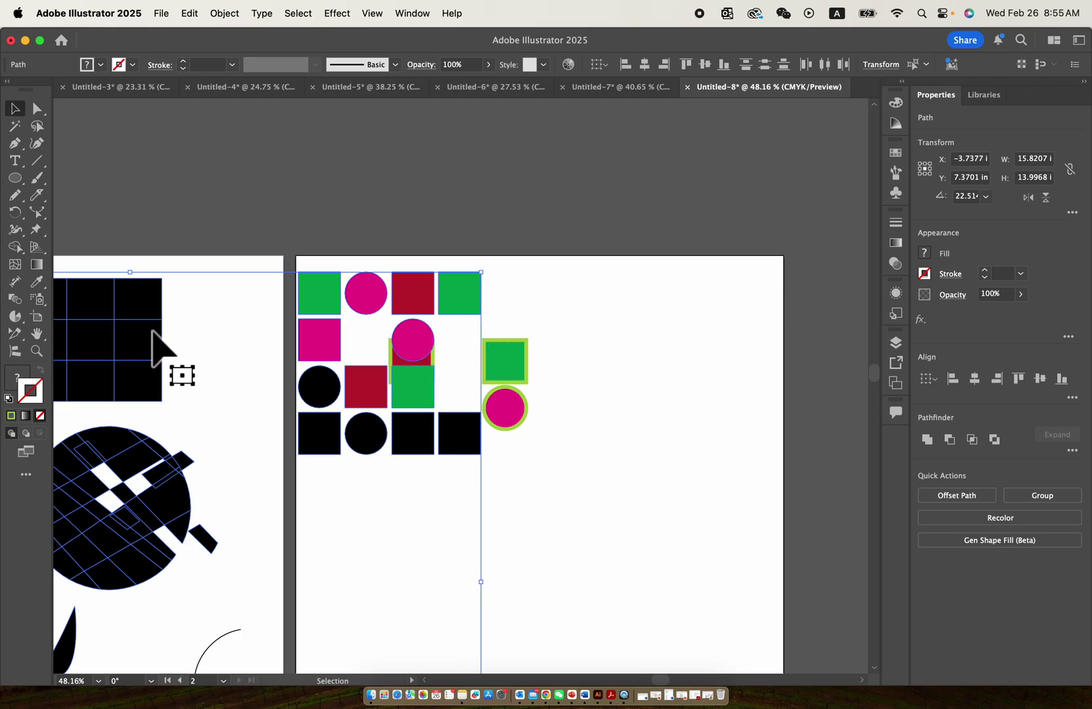
{"action": "scroll", "coordinate": [158, 355], "scroll_direction": "left", "scroll_amount": 1}
{"action": "left_click_drag", "start_coordinate": [150, 362], "coordinate": [231, 269]}
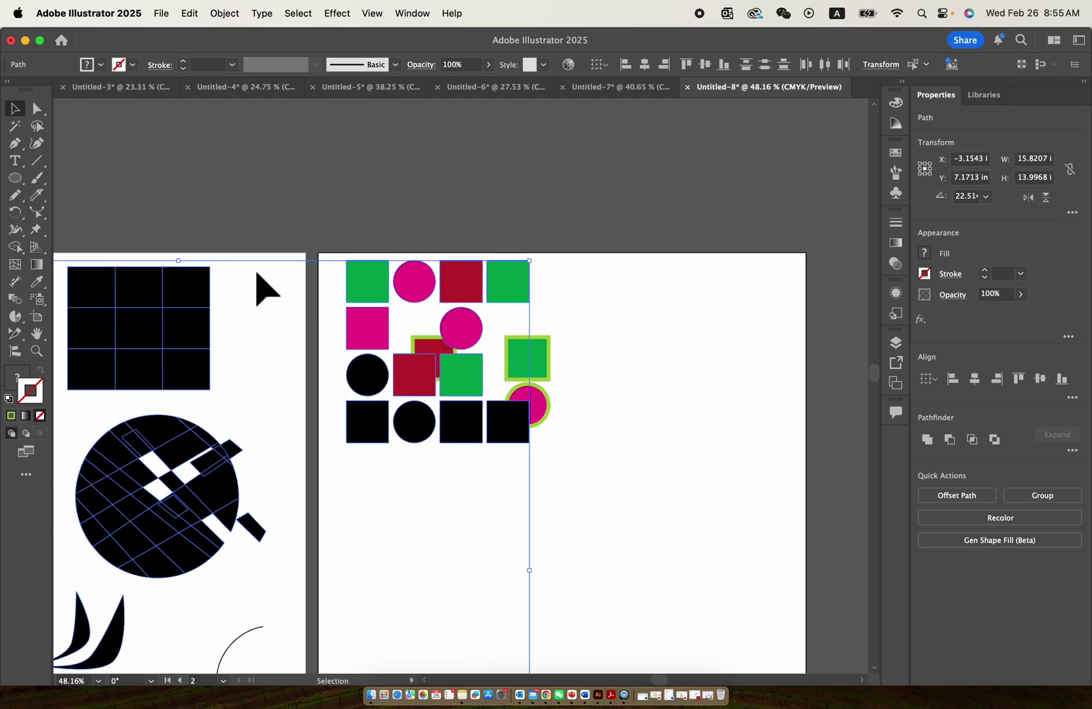
{"action": "key", "text": "super+z"}
{"action": "left_click", "coordinate": [663, 302]}
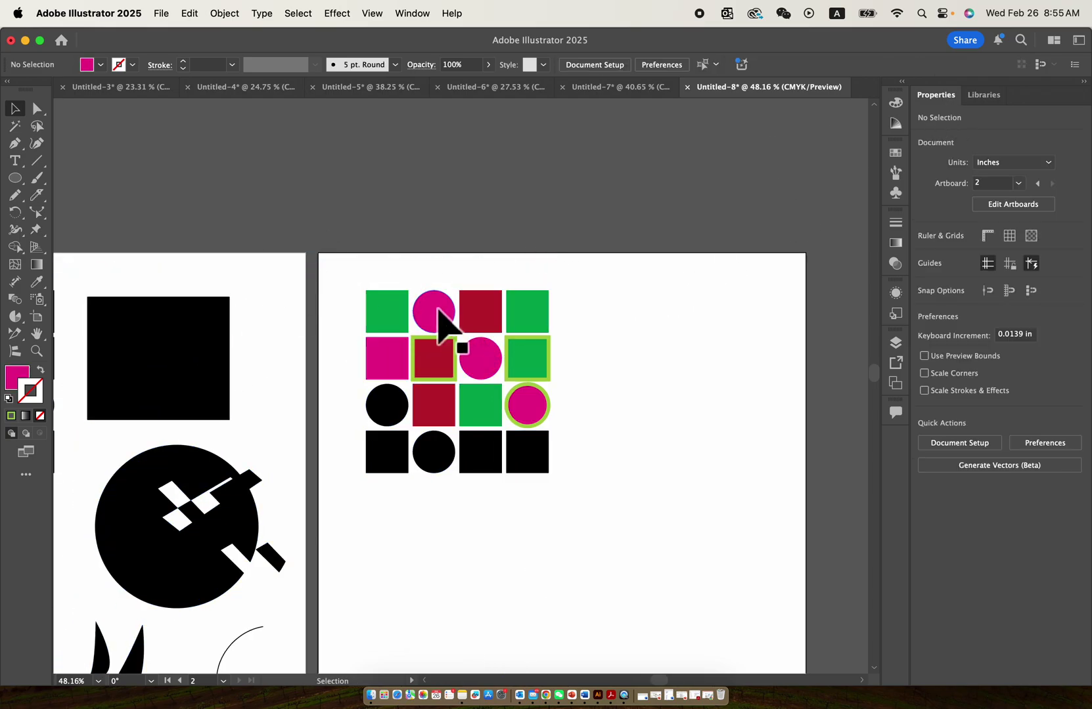
Select all shapes that share the fill color of the magenta circle in the first row
{"action": "left_click", "coordinate": [446, 319]}
{"action": "left_click", "coordinate": [849, 69]}
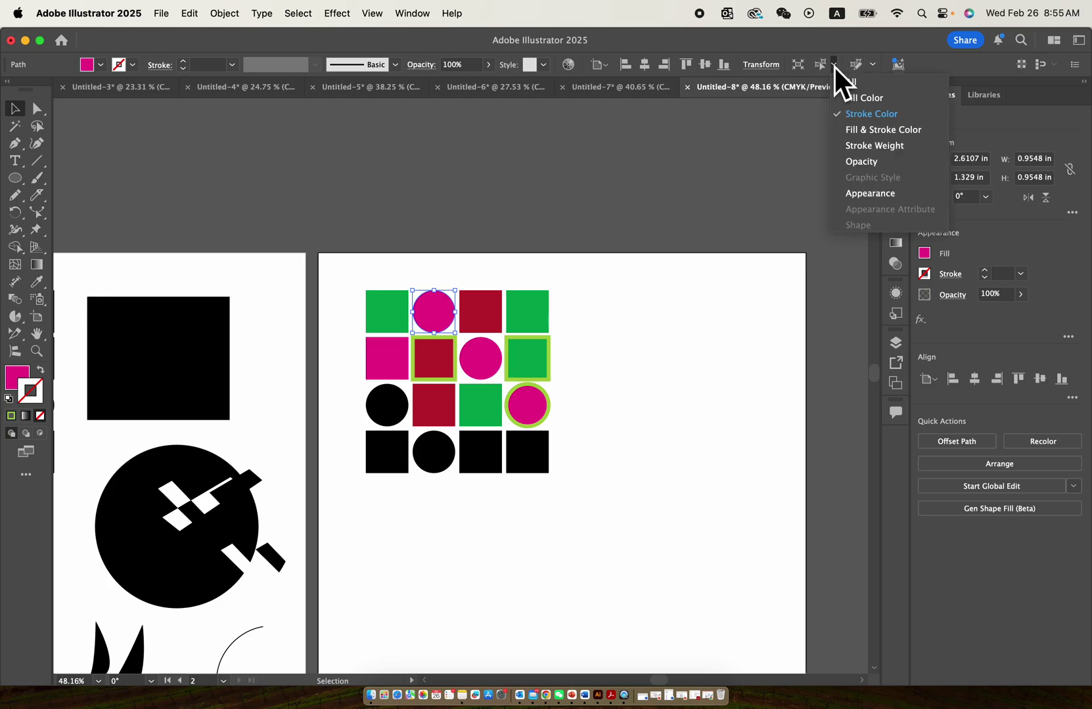
{"action": "left_click", "coordinate": [869, 100]}
{"action": "scroll", "coordinate": [498, 360], "scroll_direction": "up", "scroll_amount": 1}
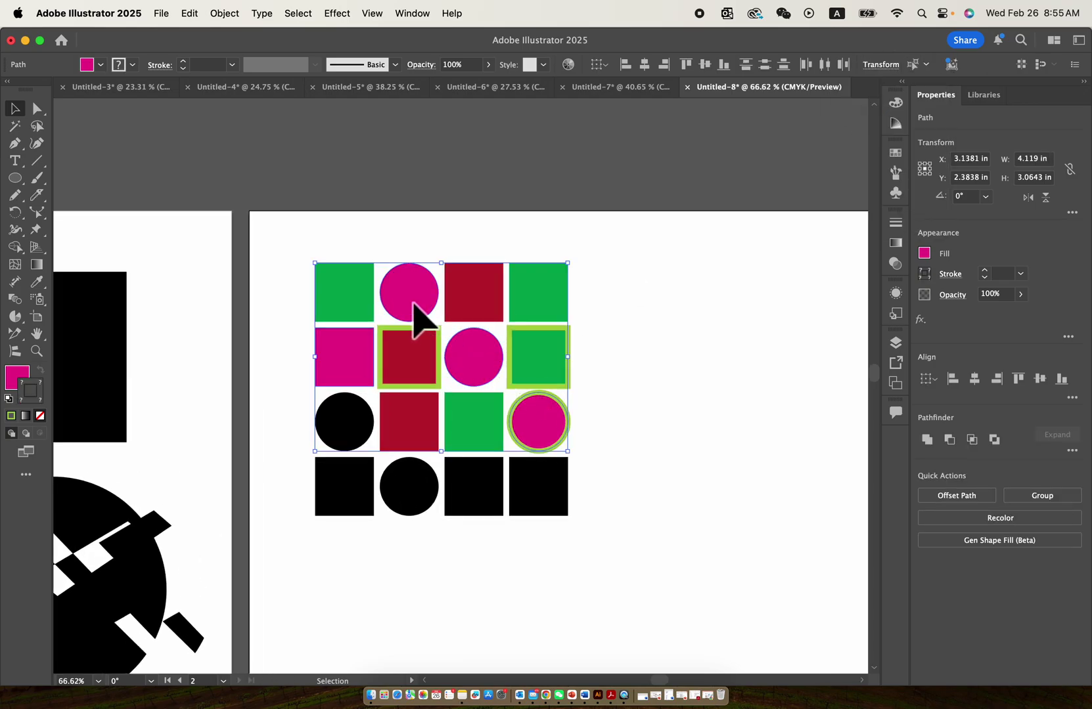
Try moving and cutting the selected magenta shapes, and undo each change
{"action": "left_click_drag", "start_coordinate": [412, 306], "coordinate": [403, 223]}
{"action": "key", "text": "super+x"}
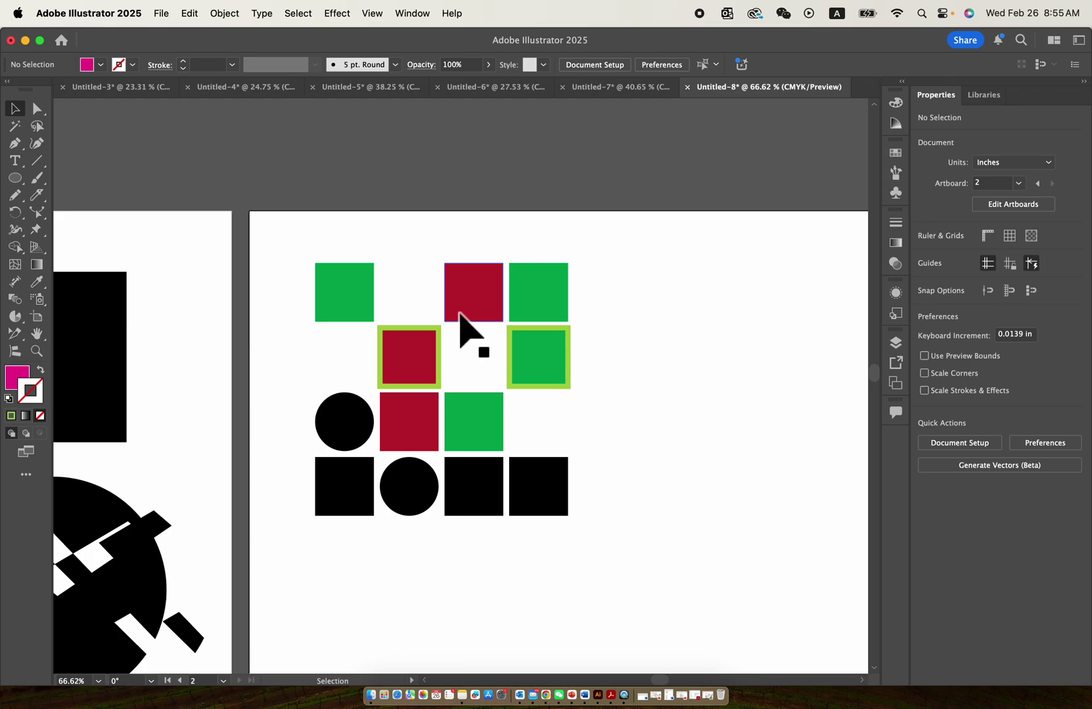
{"action": "key", "text": "super+z"}
{"action": "key", "text": "super+z"}
{"action": "left_click_drag", "start_coordinate": [419, 302], "coordinate": [422, 225]}
{"action": "key", "text": "super+z"}
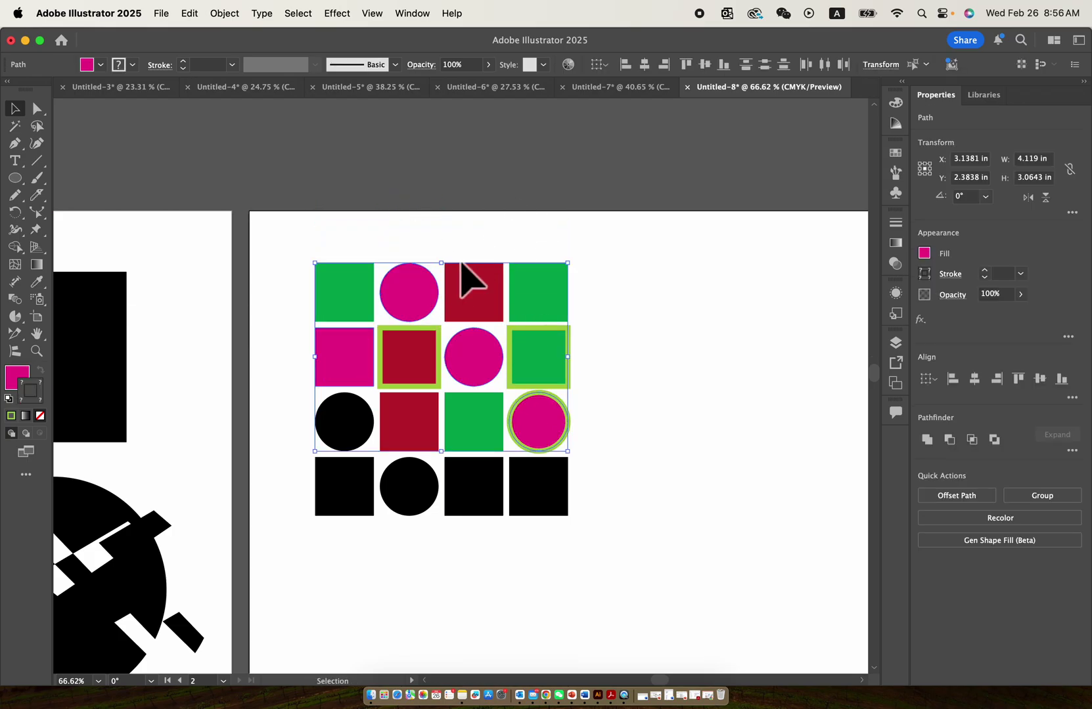
Try light blue 00E0FF and dark green 047F00 fills on the magenta shapes, undo both and deselect
{"action": "left_click", "coordinate": [895, 155]}
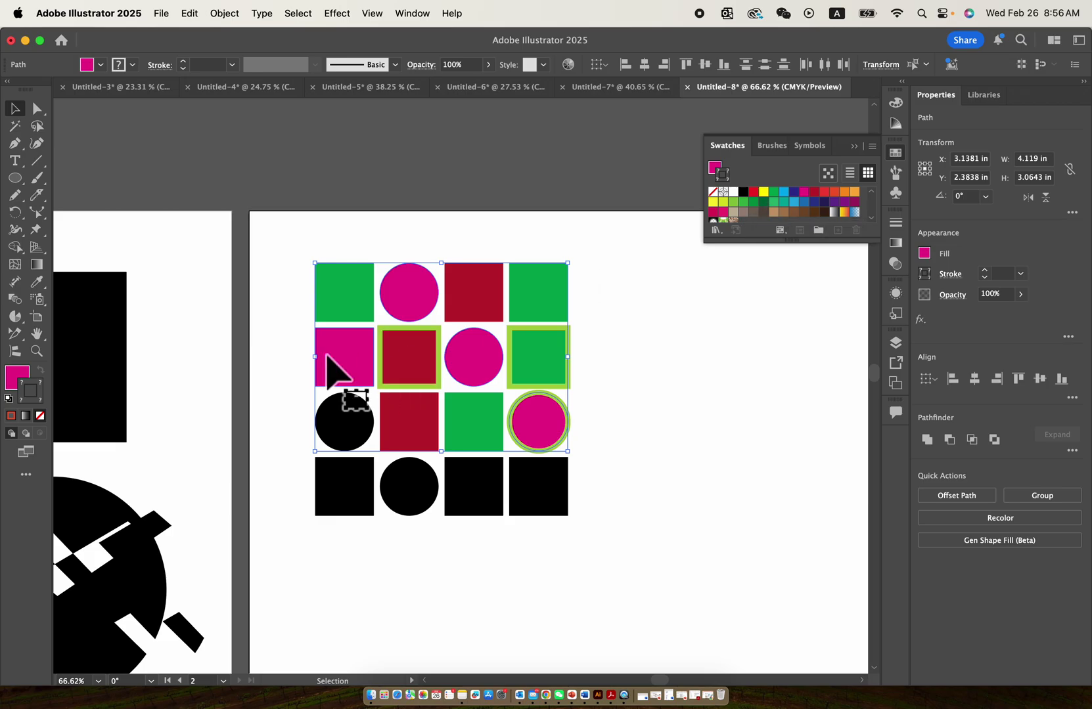
{"action": "left_click", "coordinate": [17, 374]}
{"action": "left_click", "coordinate": [790, 138]}
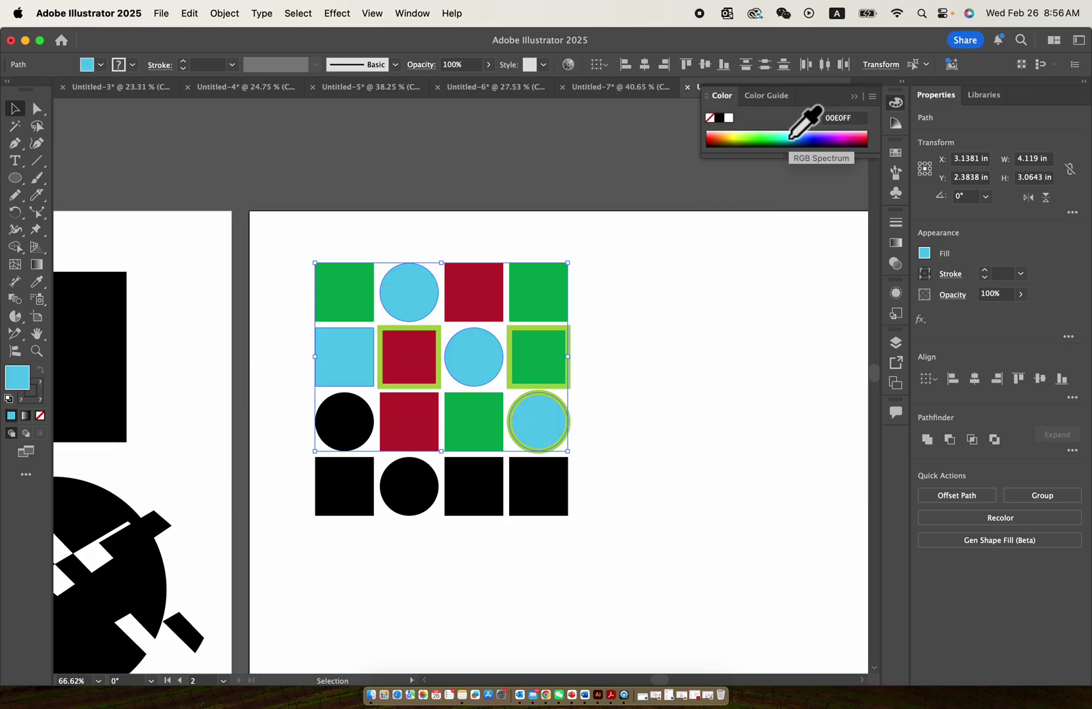
{"action": "left_click", "coordinate": [759, 142]}
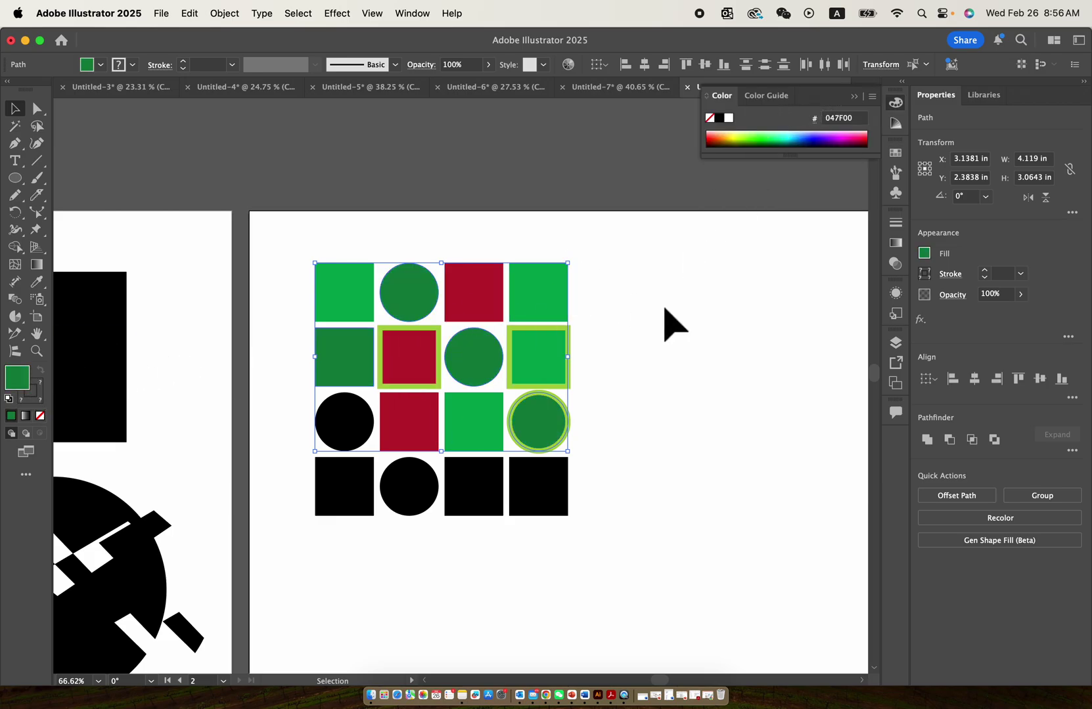
{"action": "key", "text": "super+z"}
{"action": "key", "text": "super+z"}
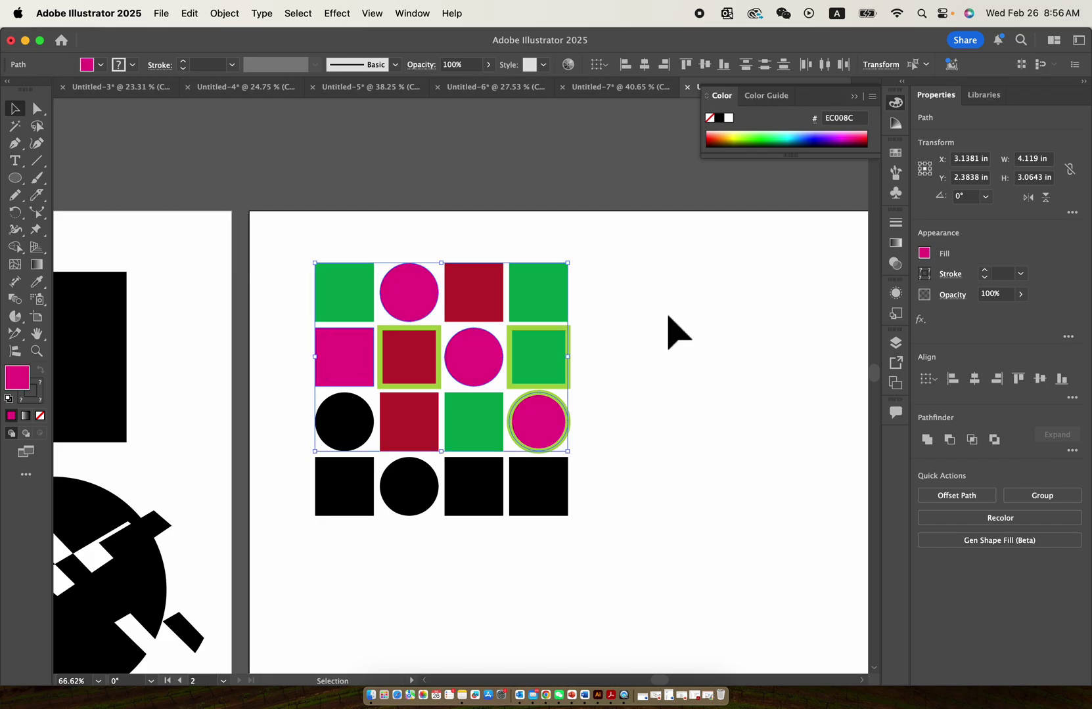
{"action": "left_click", "coordinate": [670, 330]}
Select all shapes that share the stroke color of the outlined dark red square in the second row
{"action": "left_click", "coordinate": [426, 370]}
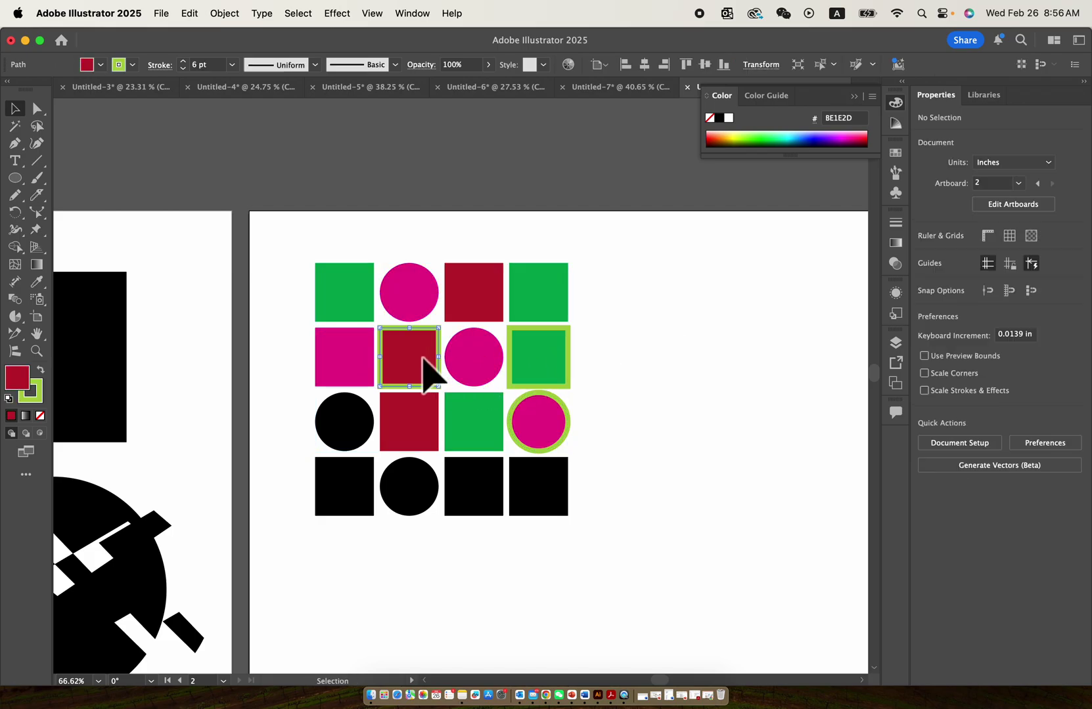
{"action": "scroll", "coordinate": [430, 375], "scroll_direction": "up", "scroll_amount": 2}
{"action": "scroll", "coordinate": [421, 360], "scroll_direction": "up", "scroll_amount": 4}
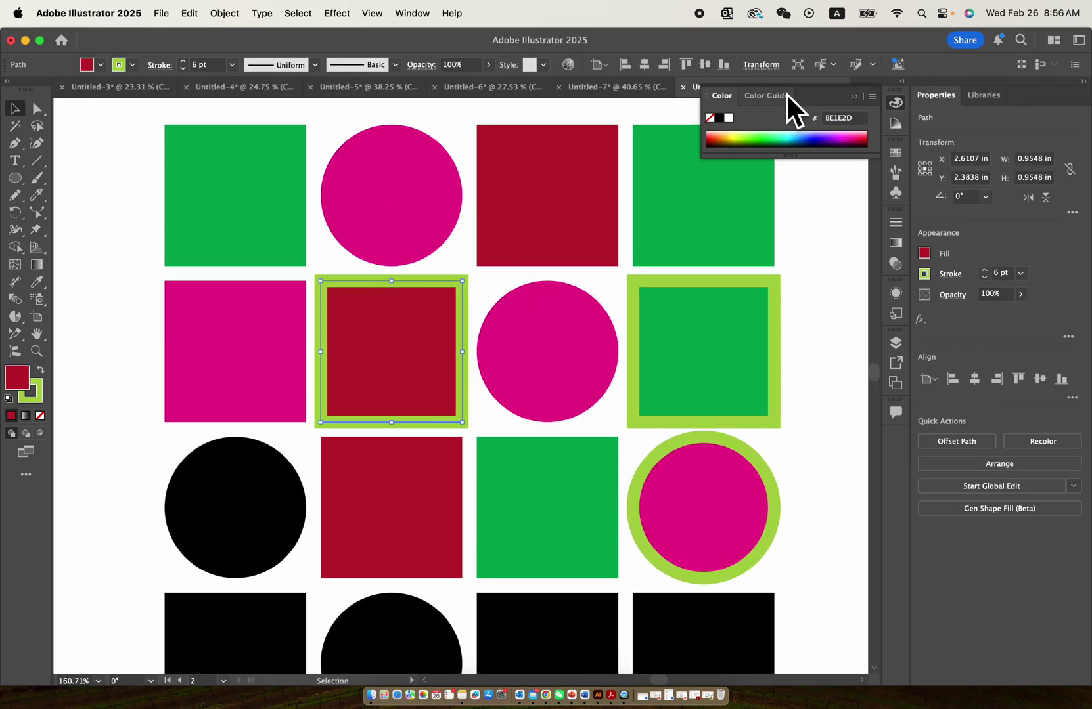
{"action": "left_click", "coordinate": [833, 65]}
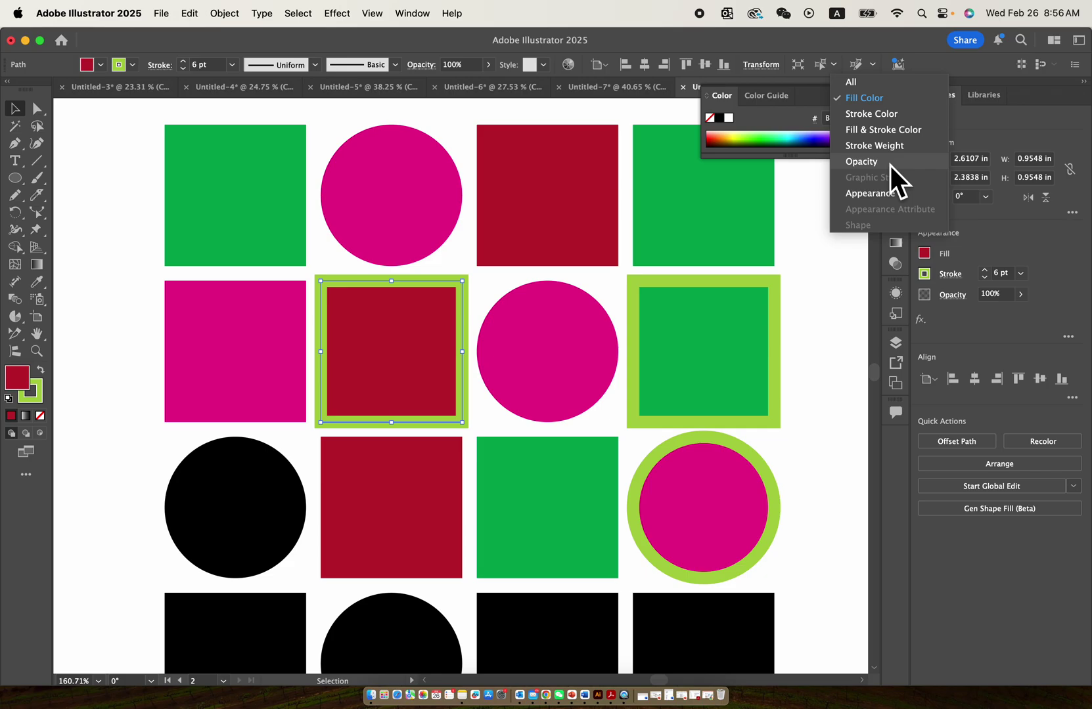
{"action": "left_click", "coordinate": [871, 118]}
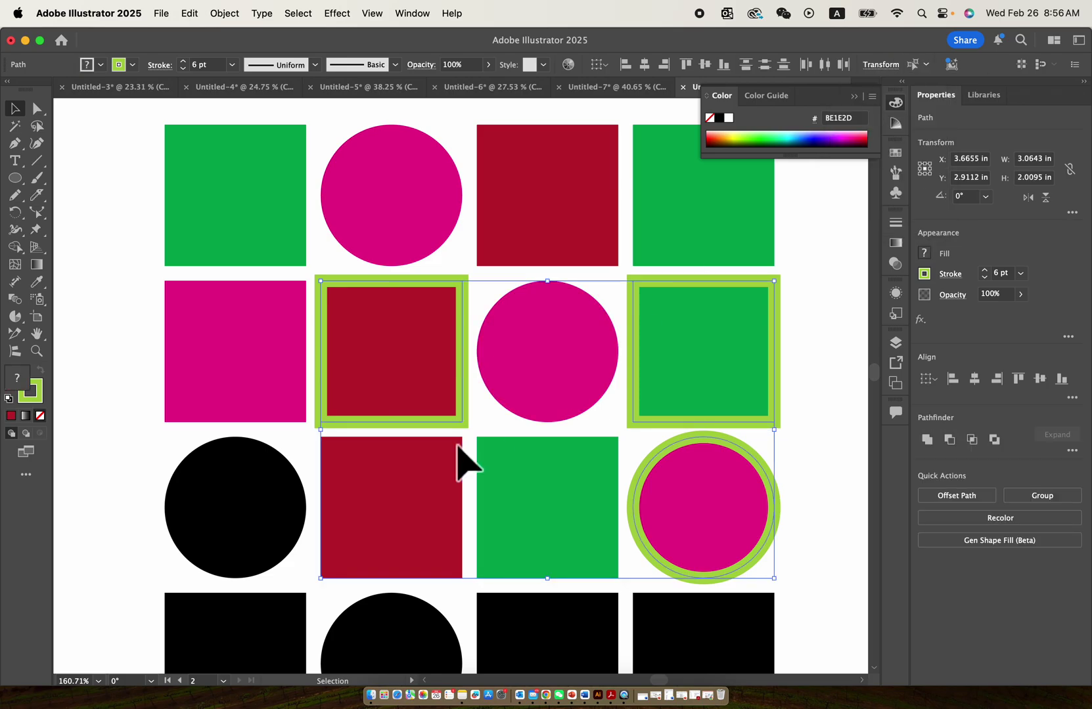
{"action": "scroll", "coordinate": [463, 456], "scroll_direction": "down", "scroll_amount": 3}
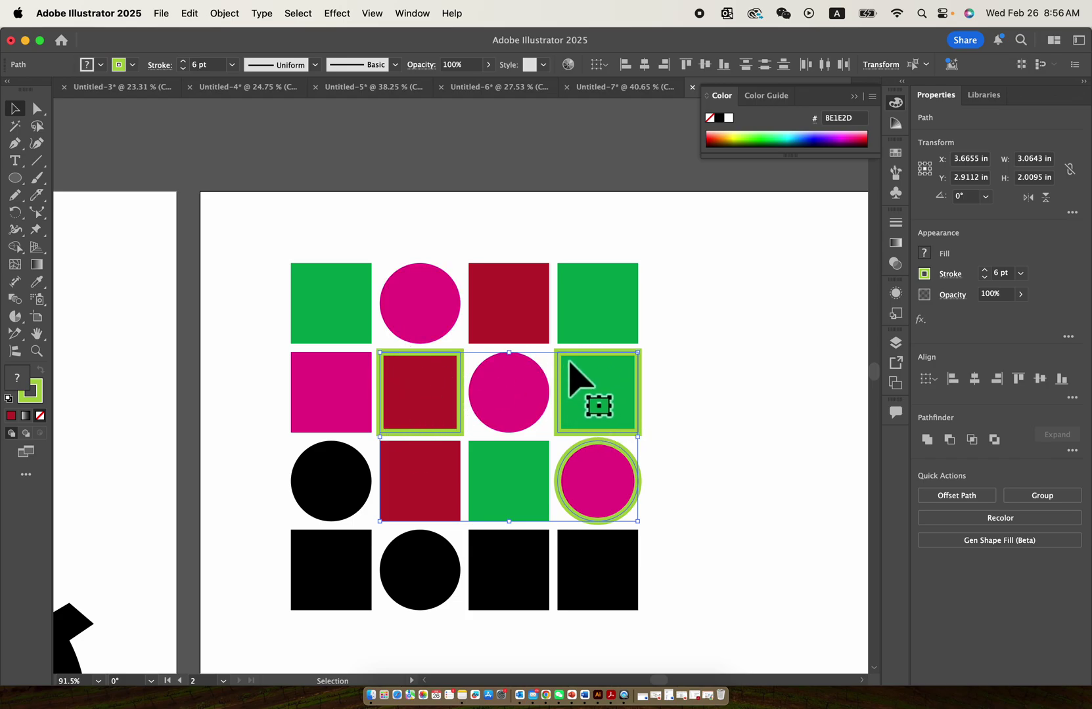
Try moving the three outlined shapes together within the grid and undo each move
{"action": "left_click_drag", "start_coordinate": [598, 392], "coordinate": [652, 380]}
{"action": "key", "text": "super+z"}
{"action": "scroll", "coordinate": [415, 389], "scroll_direction": "up", "scroll_amount": 5}
{"action": "left_click_drag", "start_coordinate": [371, 336], "coordinate": [376, 304]}
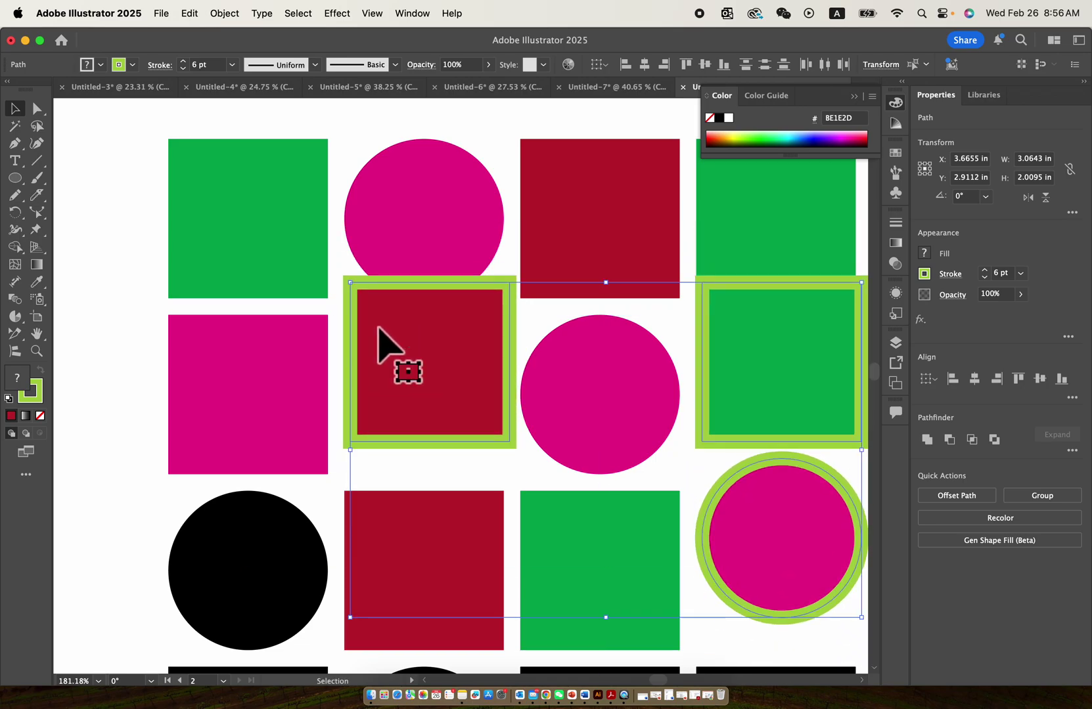
{"action": "key", "text": "super+z"}
{"action": "scroll", "coordinate": [447, 373], "scroll_direction": "down", "scroll_amount": 5}
{"action": "left_click_drag", "start_coordinate": [470, 371], "coordinate": [446, 346]}
{"action": "scroll", "coordinate": [463, 336], "scroll_direction": "down", "scroll_amount": 5}
{"action": "scroll", "coordinate": [446, 346], "scroll_direction": "up", "scroll_amount": 5}
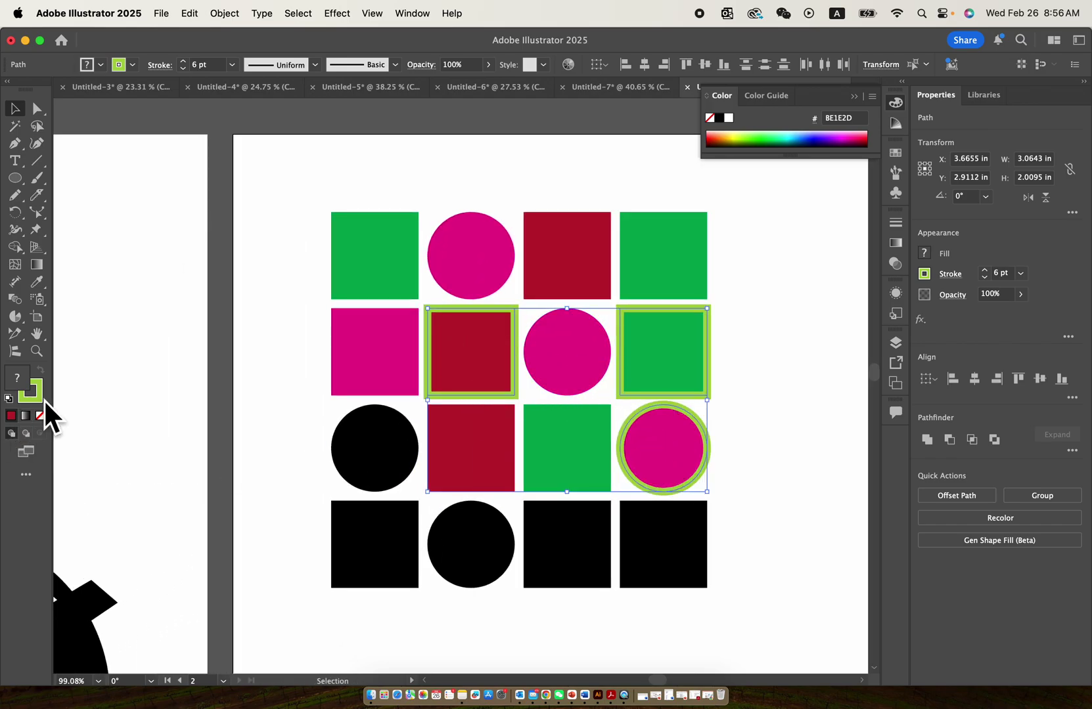
Try green 1ED400 for the three outlined shapes' stroke, settle on blue 1545FF and deselect them
{"action": "left_click", "coordinate": [759, 143]}
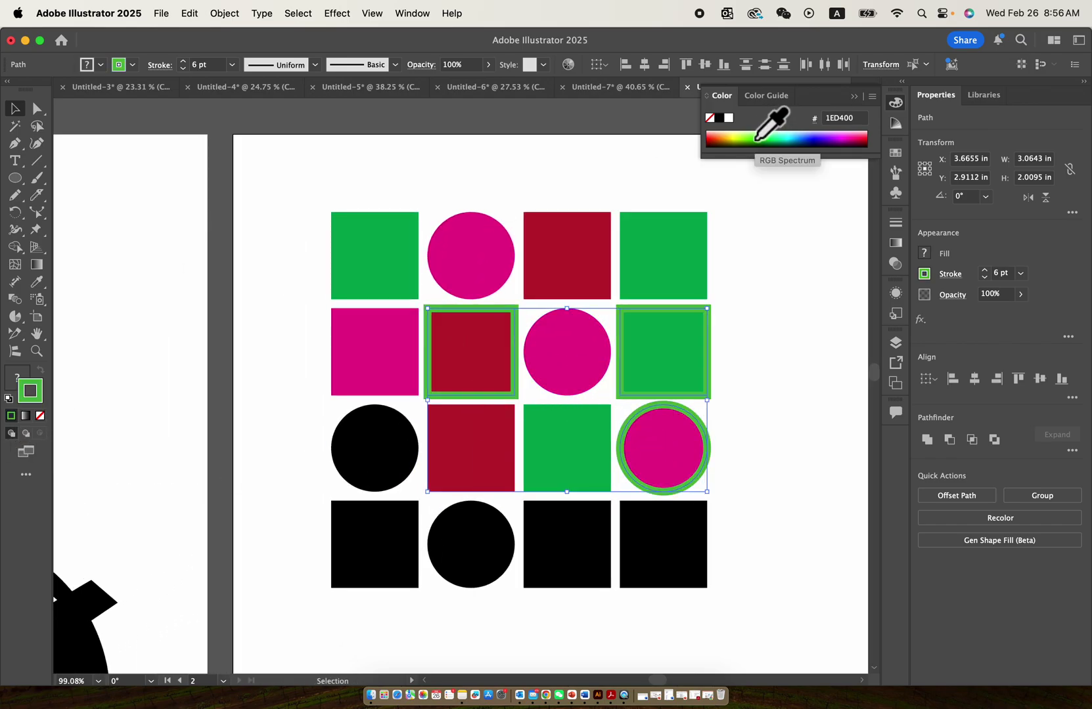
{"action": "left_click", "coordinate": [808, 134]}
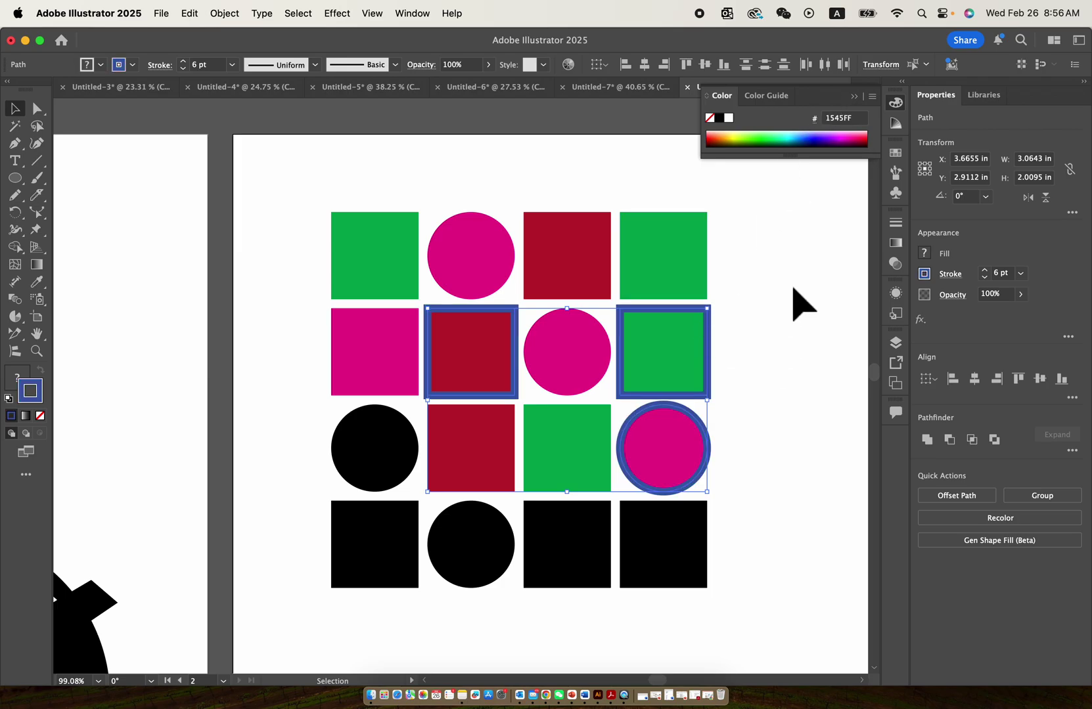
{"action": "left_click", "coordinate": [793, 289]}
{"action": "scroll", "coordinate": [677, 262], "scroll_direction": "down", "scroll_amount": 5}
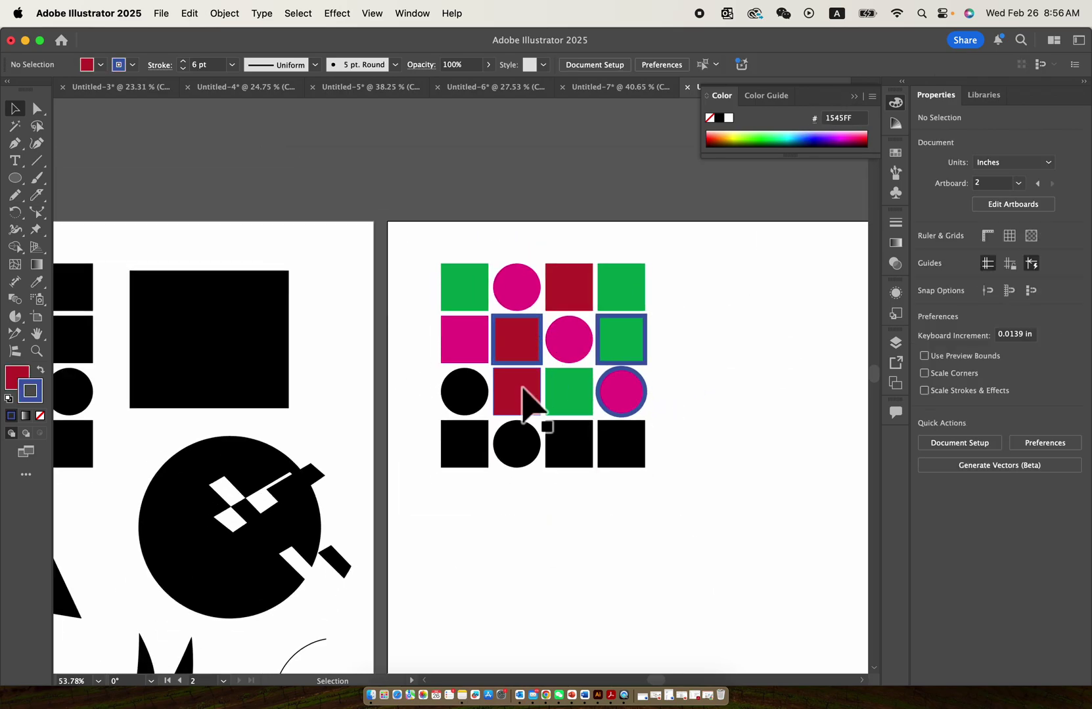
Try reducing the opacity of both black circles and the third square in the fourth row to 42%
{"action": "left_click", "coordinate": [530, 400]}
{"action": "left_click", "coordinate": [469, 379]}
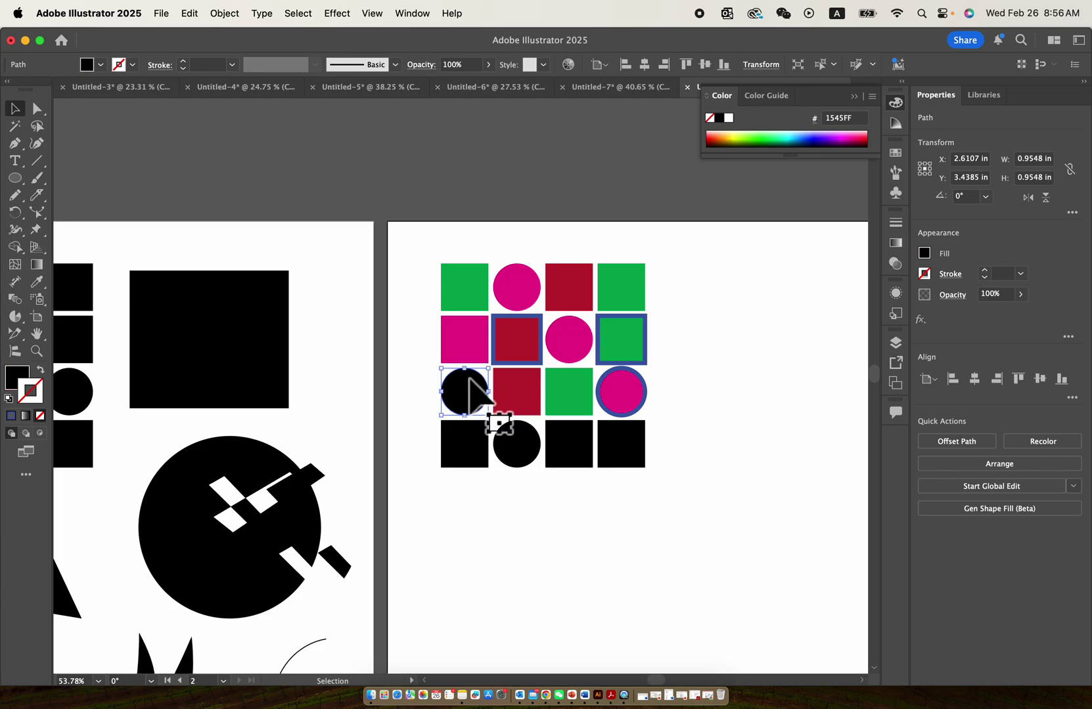
{"action": "left_click", "coordinate": [834, 63]}
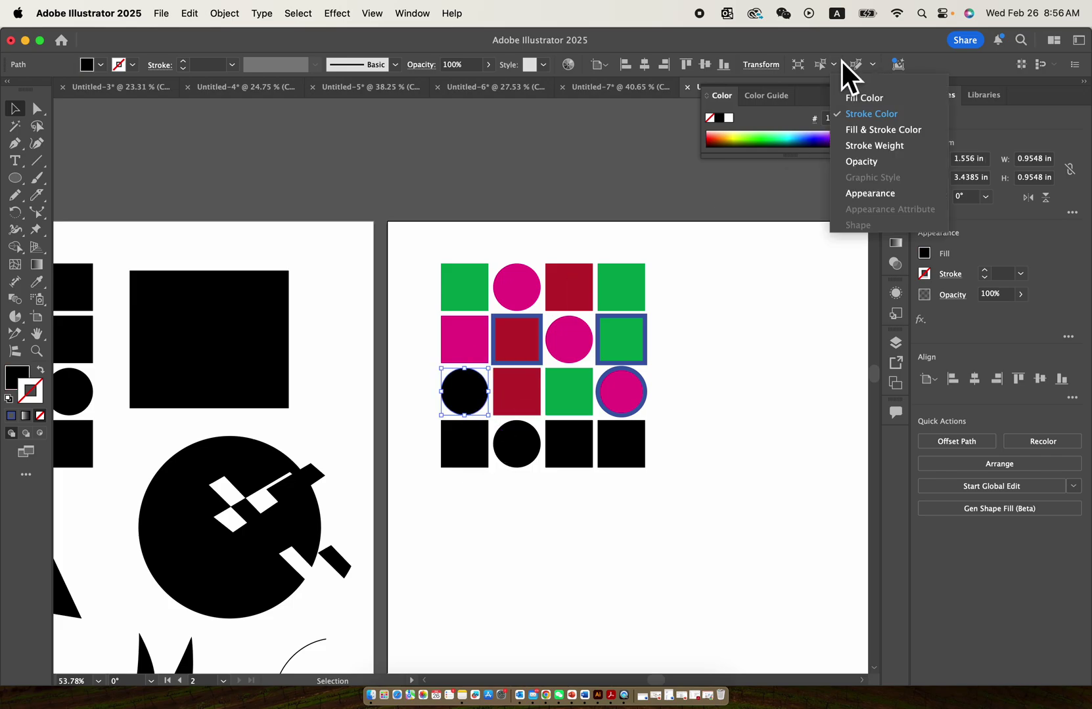
{"action": "scroll", "coordinate": [548, 411], "scroll_direction": "down", "scroll_amount": 5}
{"action": "scroll", "coordinate": [536, 395], "scroll_direction": "up", "scroll_amount": 5}
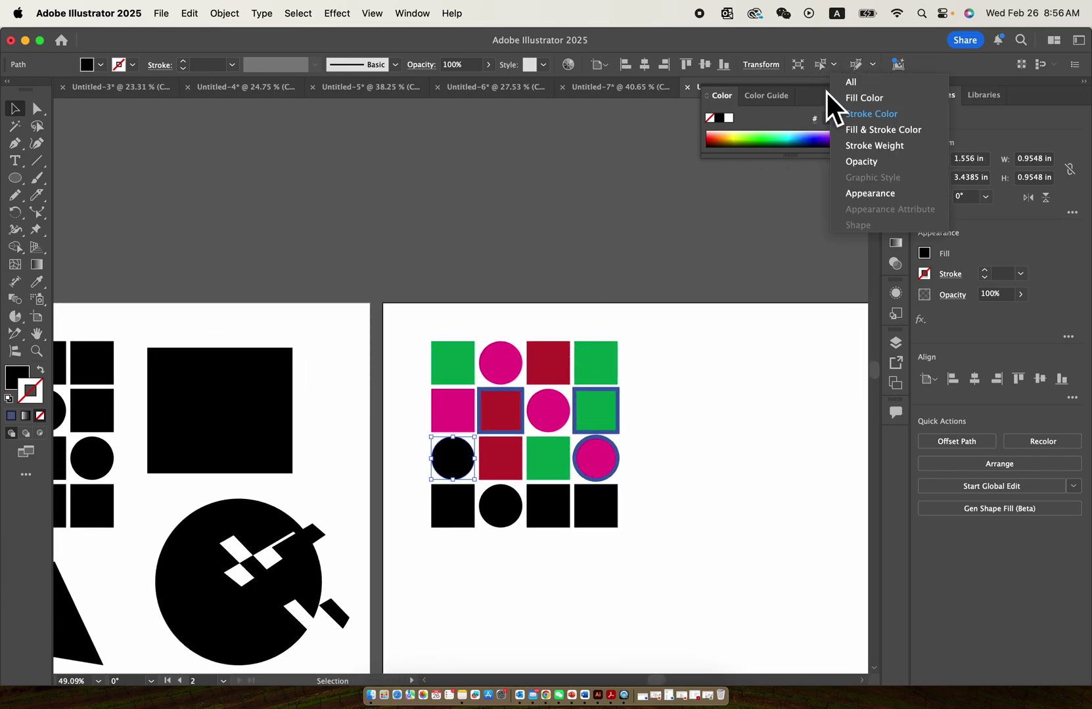
{"action": "scroll", "coordinate": [460, 463], "scroll_direction": "up", "scroll_amount": 4}
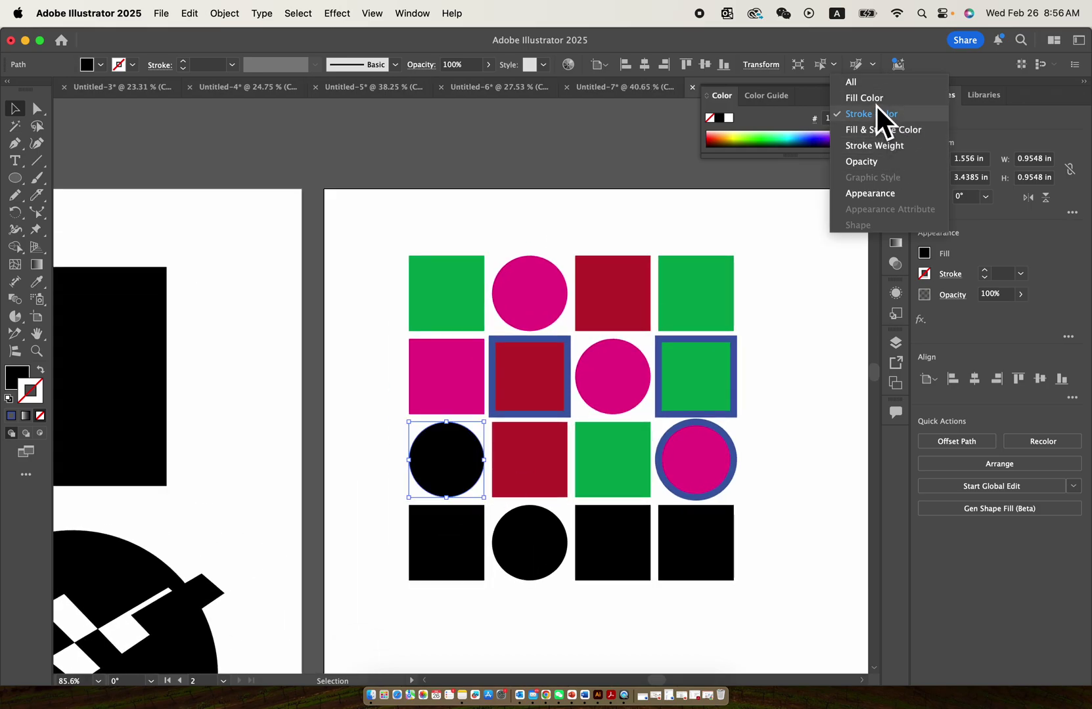
{"action": "left_click", "coordinate": [811, 391]}
{"action": "left_click", "coordinate": [501, 526], "text": "shift"}
{"action": "left_click", "coordinate": [598, 559], "text": "shift"}
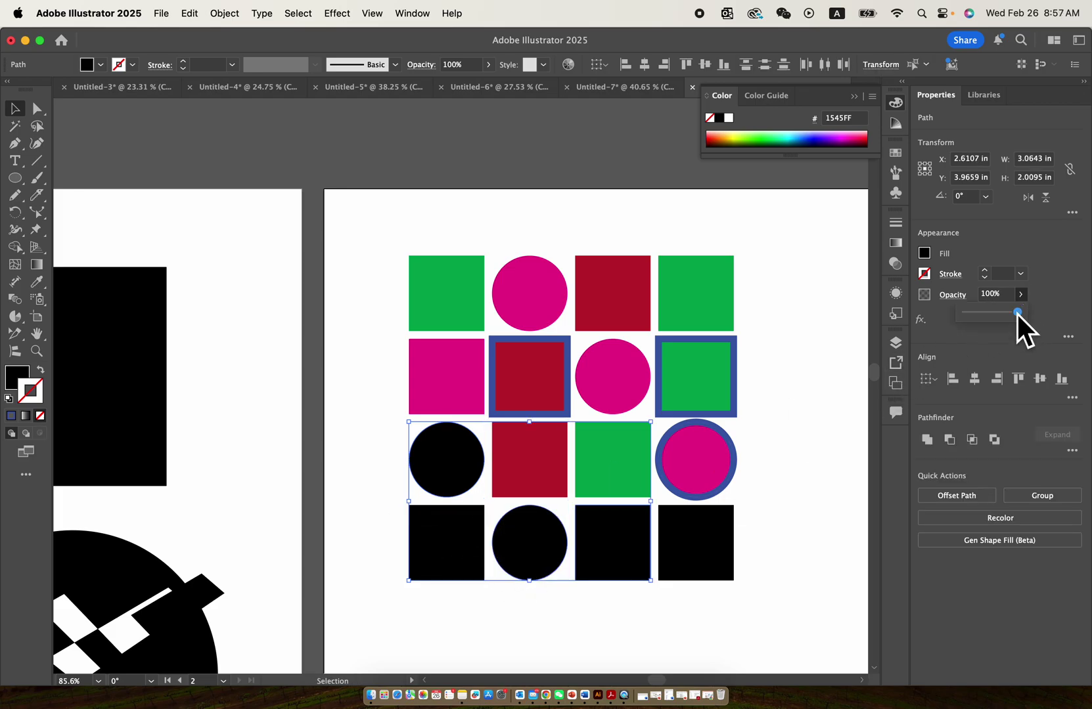
{"action": "left_click_drag", "start_coordinate": [1017, 314], "coordinate": [986, 314]}
{"action": "left_click", "coordinate": [739, 470]}
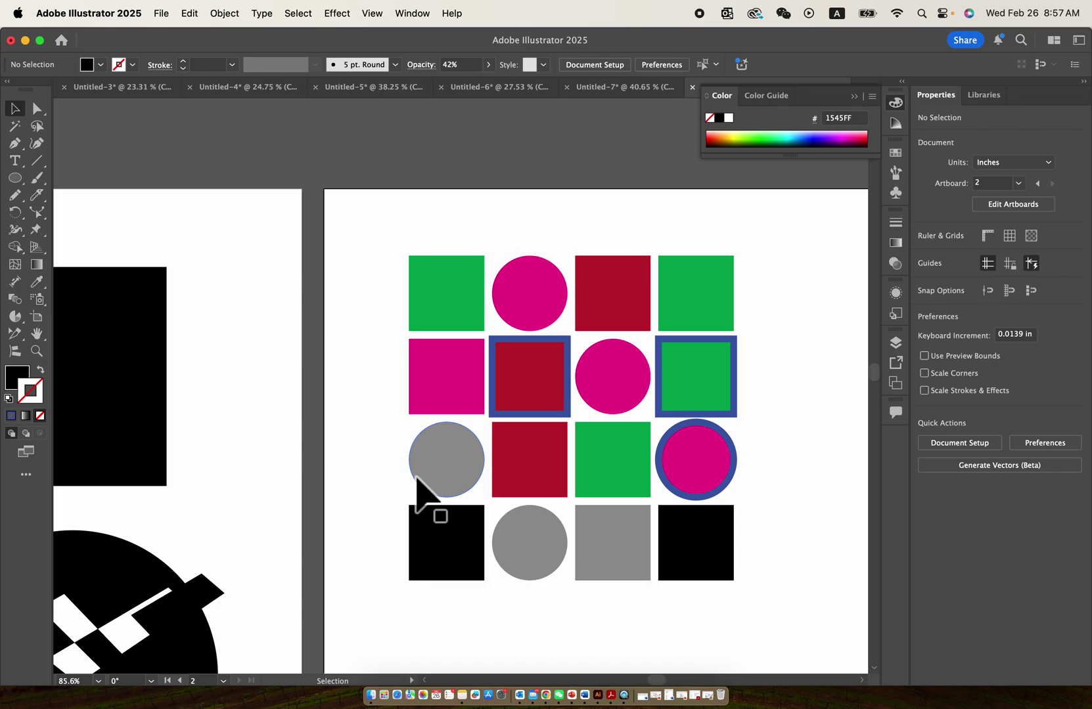
Select all shapes sharing the gray third-row circle's opacity, try moving them together and undo the move
{"action": "left_click", "coordinate": [446, 475]}
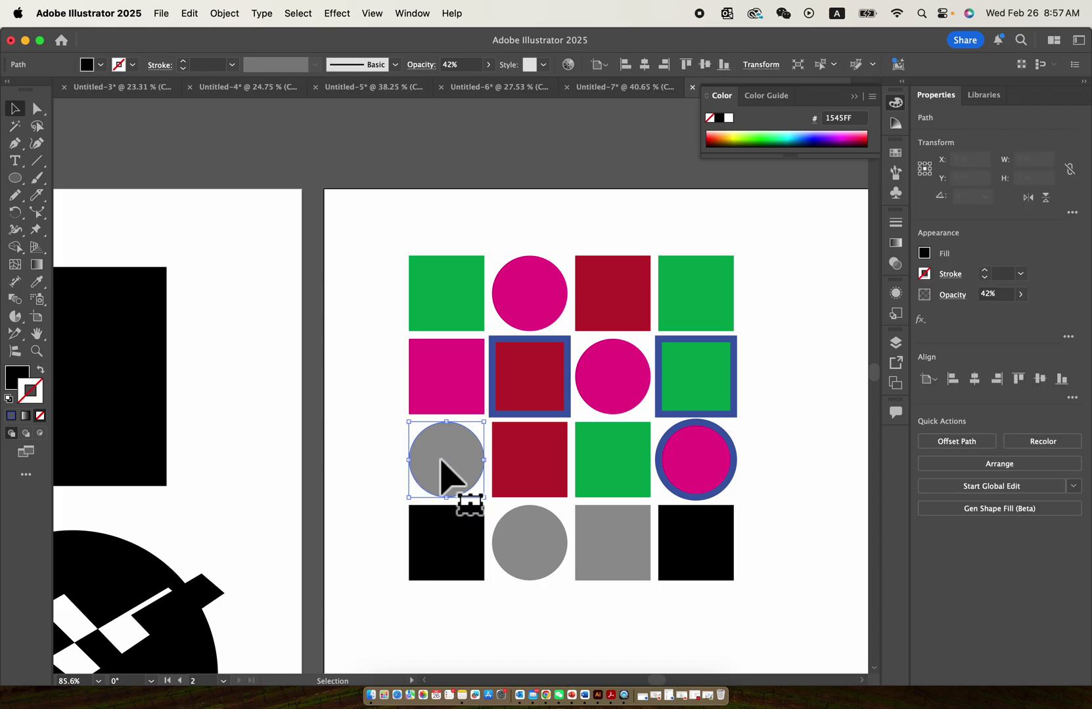
{"action": "left_click", "coordinate": [833, 65]}
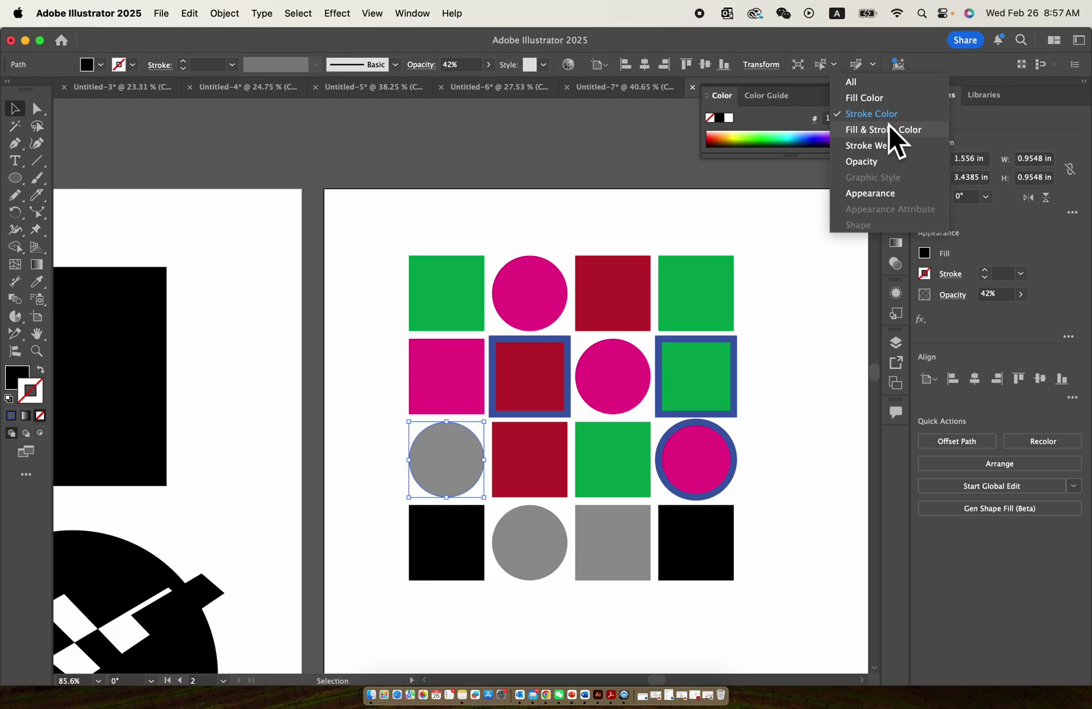
{"action": "left_click", "coordinate": [883, 165]}
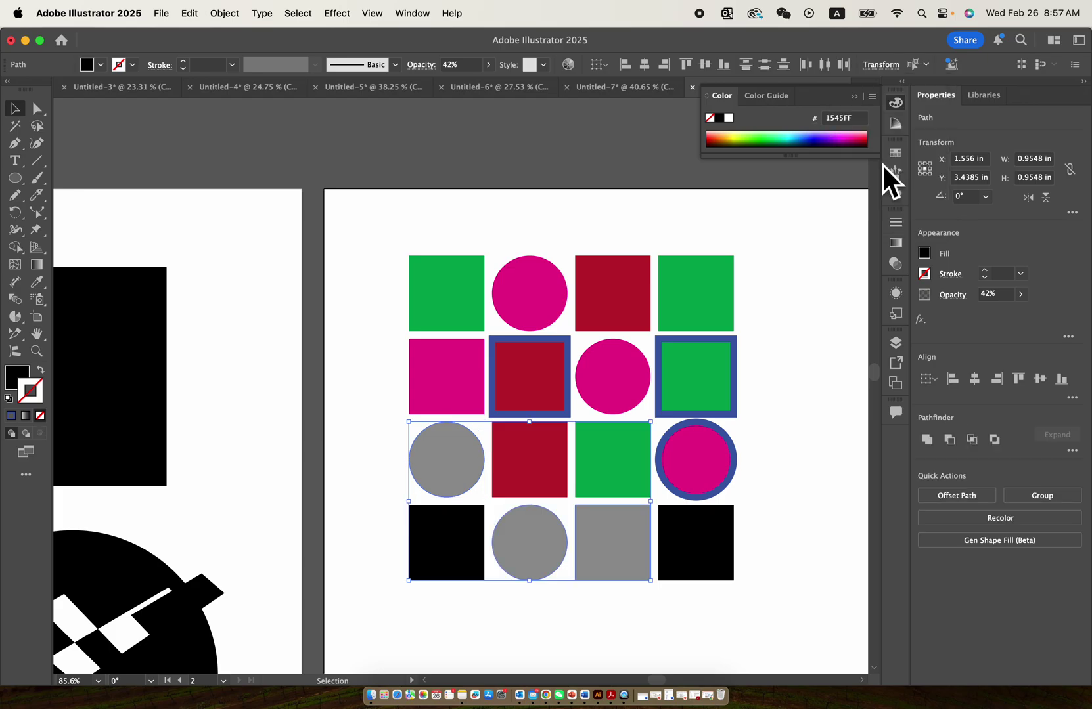
{"action": "left_click_drag", "start_coordinate": [610, 531], "coordinate": [602, 488]}
{"action": "key", "text": "super+z"}
{"action": "key", "text": "super+z"}
Restore the three gray shapes' opacity to 100% and deselect them
{"action": "left_click_drag", "start_coordinate": [992, 312], "coordinate": [1036, 314]}
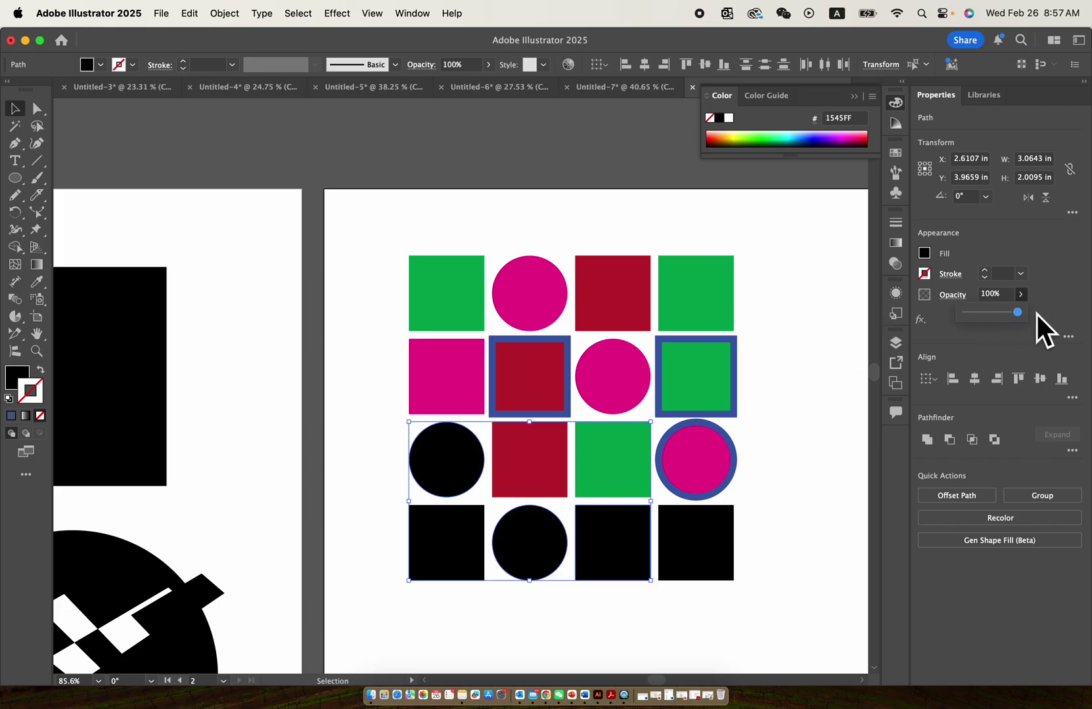
{"action": "left_click", "coordinate": [778, 483]}
{"action": "left_click", "coordinate": [589, 487]}
{"action": "left_click", "coordinate": [751, 500]}
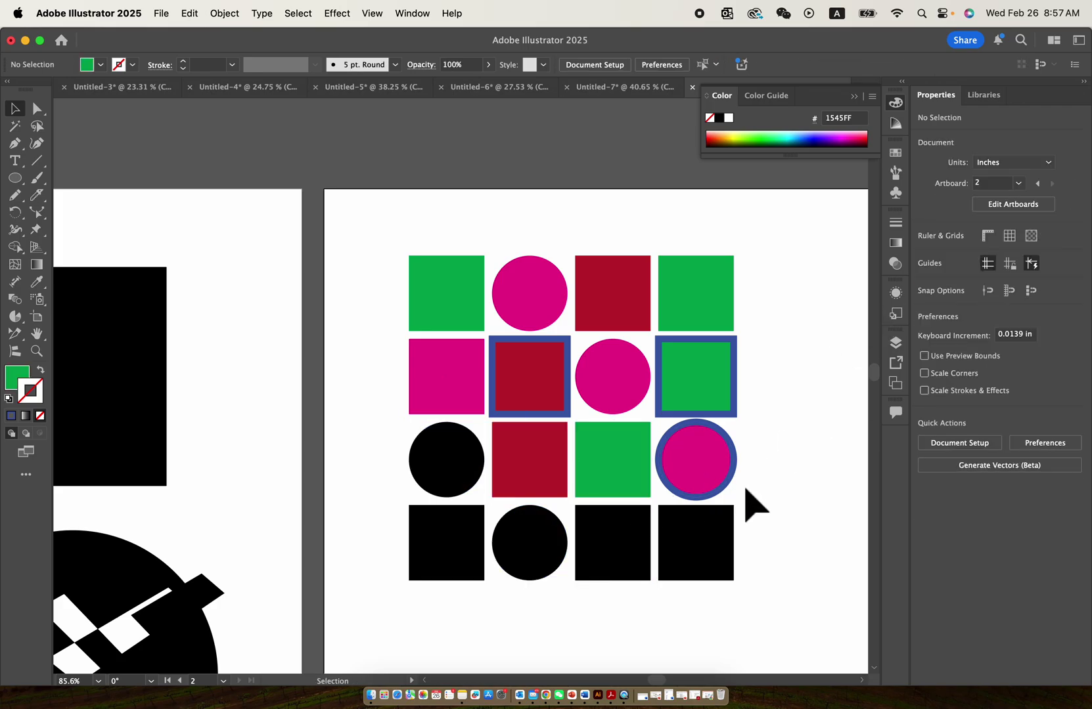
Collapse the floating Color controls and clear the selection of the coloured grid
{"action": "scroll", "coordinate": [747, 505], "scroll_direction": "down", "scroll_amount": 2}
{"action": "left_click_drag", "start_coordinate": [741, 509], "coordinate": [447, 259]}
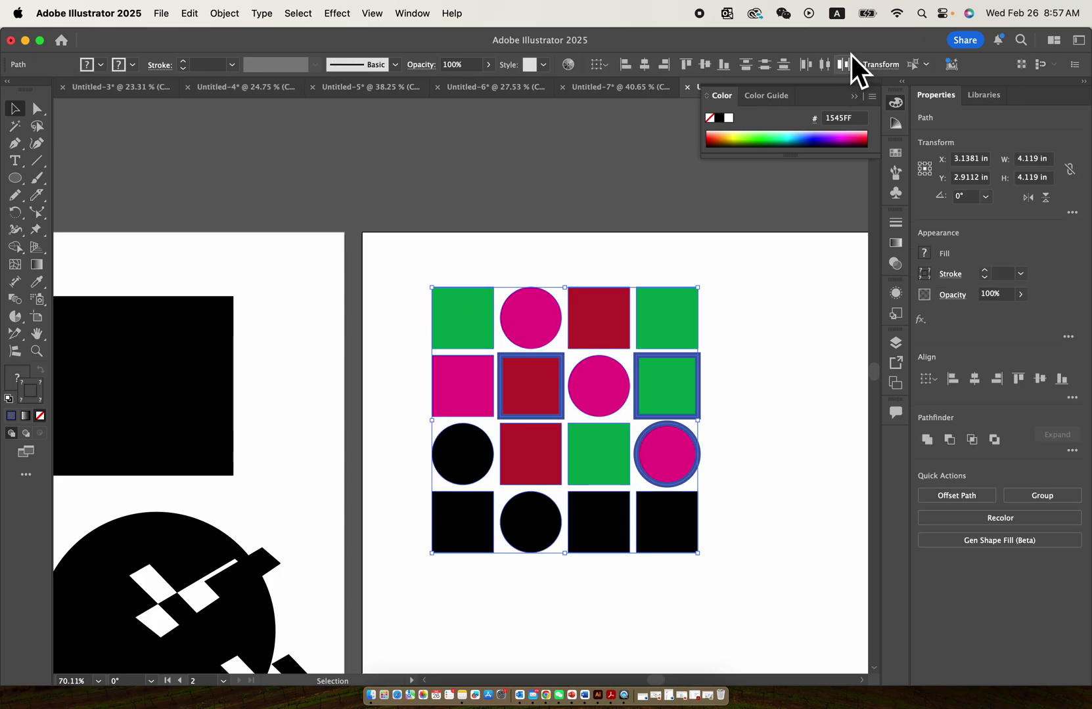
{"action": "left_click", "coordinate": [854, 96]}
{"action": "left_click", "coordinate": [767, 239]}
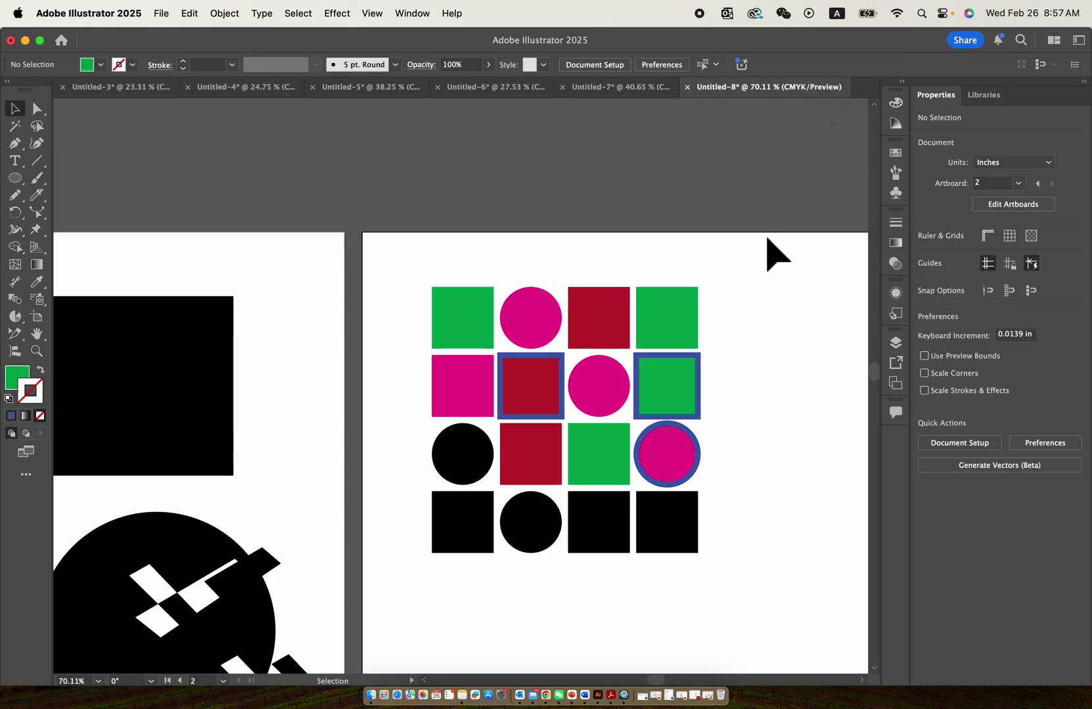
{"action": "scroll", "coordinate": [667, 487], "scroll_direction": "down", "scroll_amount": 5}
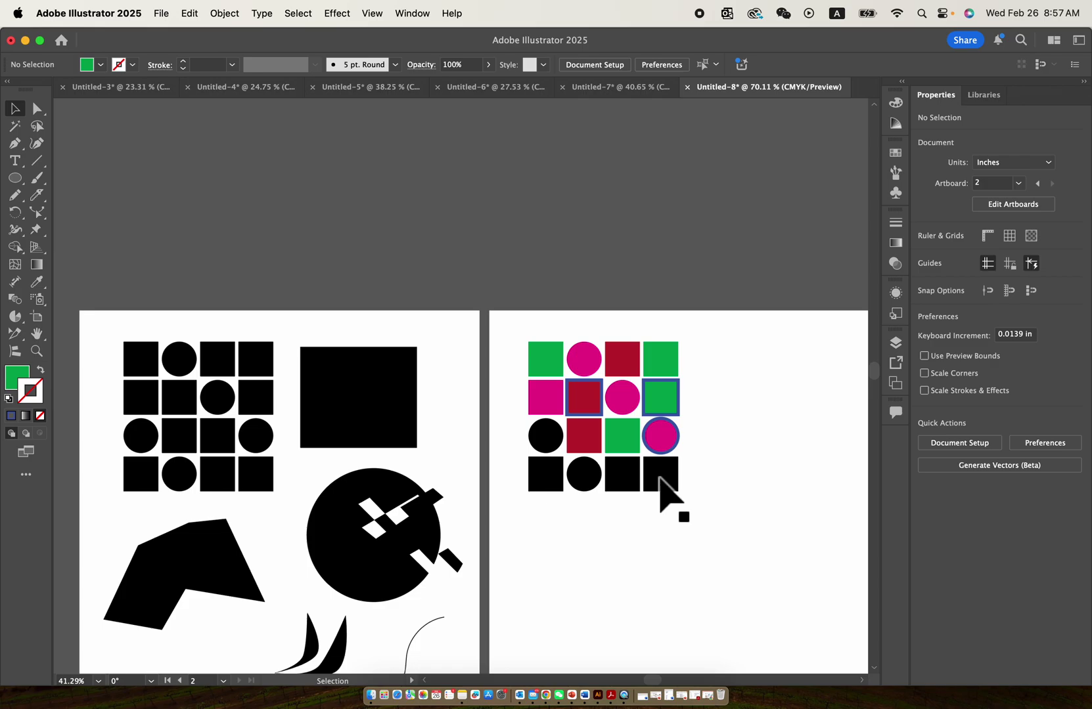
{"action": "left_click", "coordinate": [567, 387]}
{"action": "left_click", "coordinate": [715, 526]}
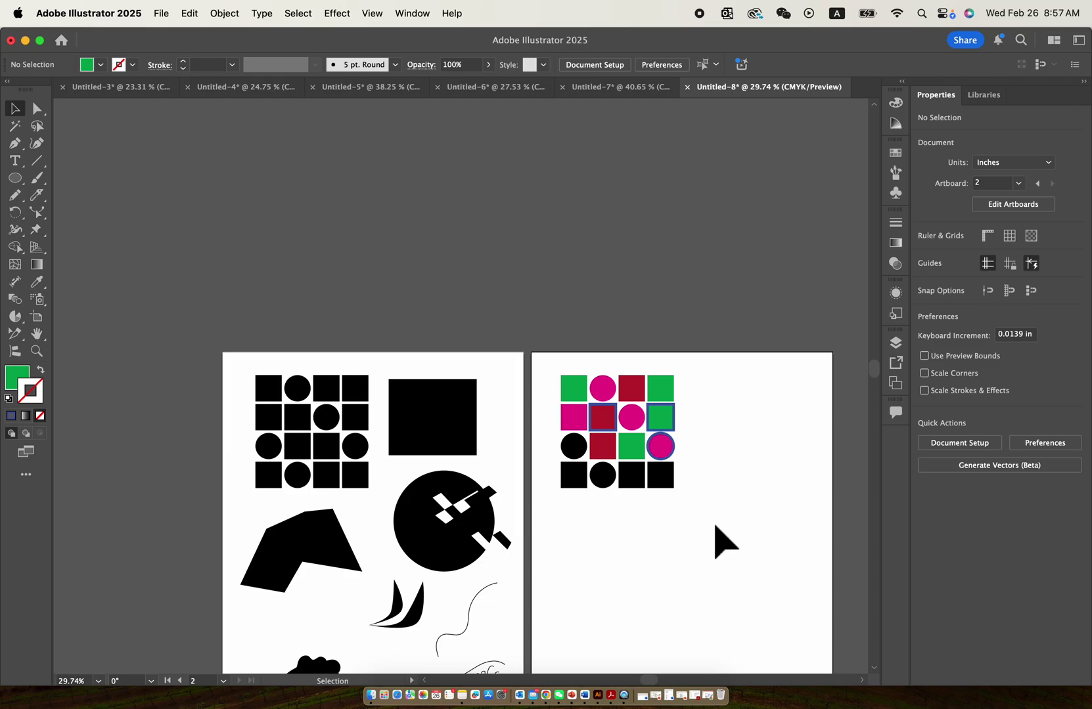
Draw a green rectangle about 6.05 by 1.91 in below the coloured grid and deselect it
{"action": "scroll", "coordinate": [593, 456], "scroll_direction": "down", "scroll_amount": 2}
{"action": "scroll", "coordinate": [592, 447], "scroll_direction": "down", "scroll_amount": 3}
{"action": "scroll", "coordinate": [593, 447], "scroll_direction": "right", "scroll_amount": 3}
{"action": "scroll", "coordinate": [593, 441], "scroll_direction": "up", "scroll_amount": 3}
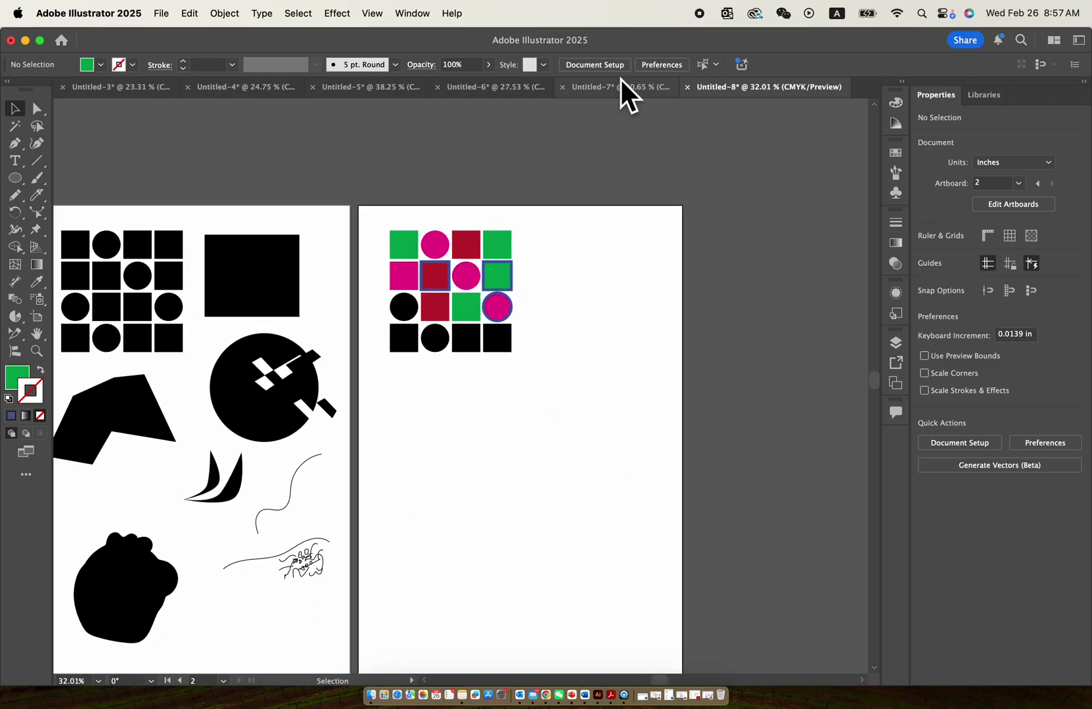
{"action": "scroll", "coordinate": [553, 247], "scroll_direction": "down", "scroll_amount": 1}
{"action": "scroll", "coordinate": [553, 247], "scroll_direction": "down", "scroll_amount": 1}
{"action": "left_click", "coordinate": [18, 180]}
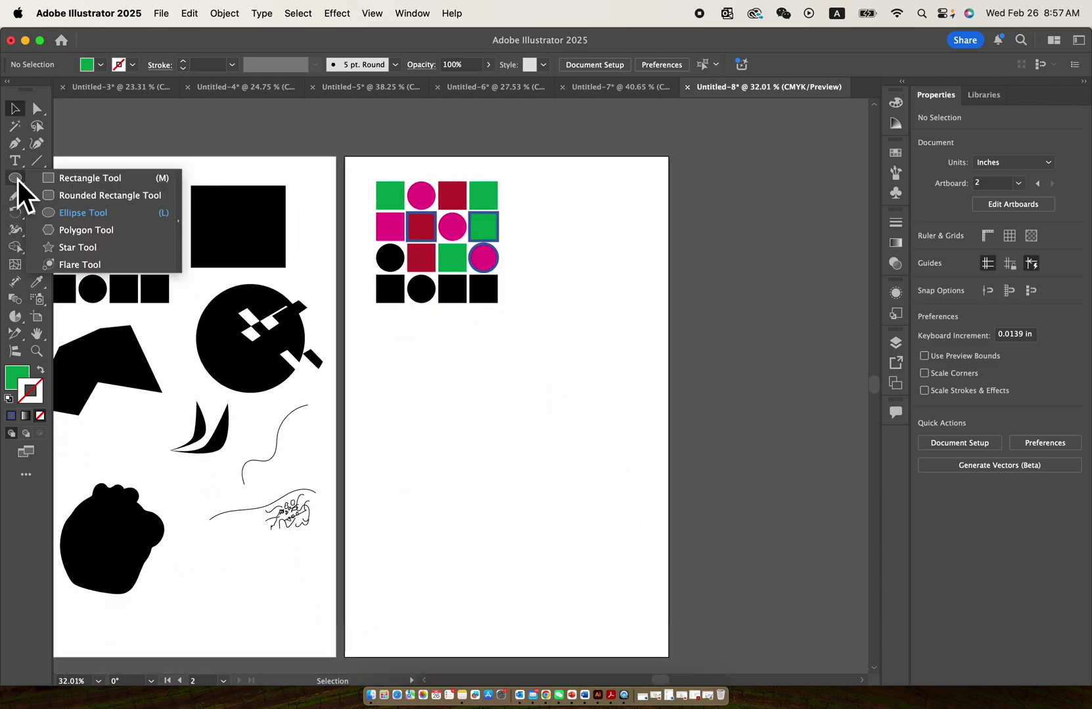
{"action": "left_click", "coordinate": [72, 180]}
{"action": "mouse_move", "coordinate": [403, 357]}
{"action": "left_mouse_down"}
{"action": "mouse_move", "coordinate": [575, 384]}
{"action": "mouse_move", "coordinate": [580, 410]}
{"action": "left_mouse_up"}
{"action": "scroll", "coordinate": [580, 412], "scroll_direction": "up", "scroll_amount": 2}
{"action": "scroll", "coordinate": [580, 413], "scroll_direction": "up", "scroll_amount": 1}
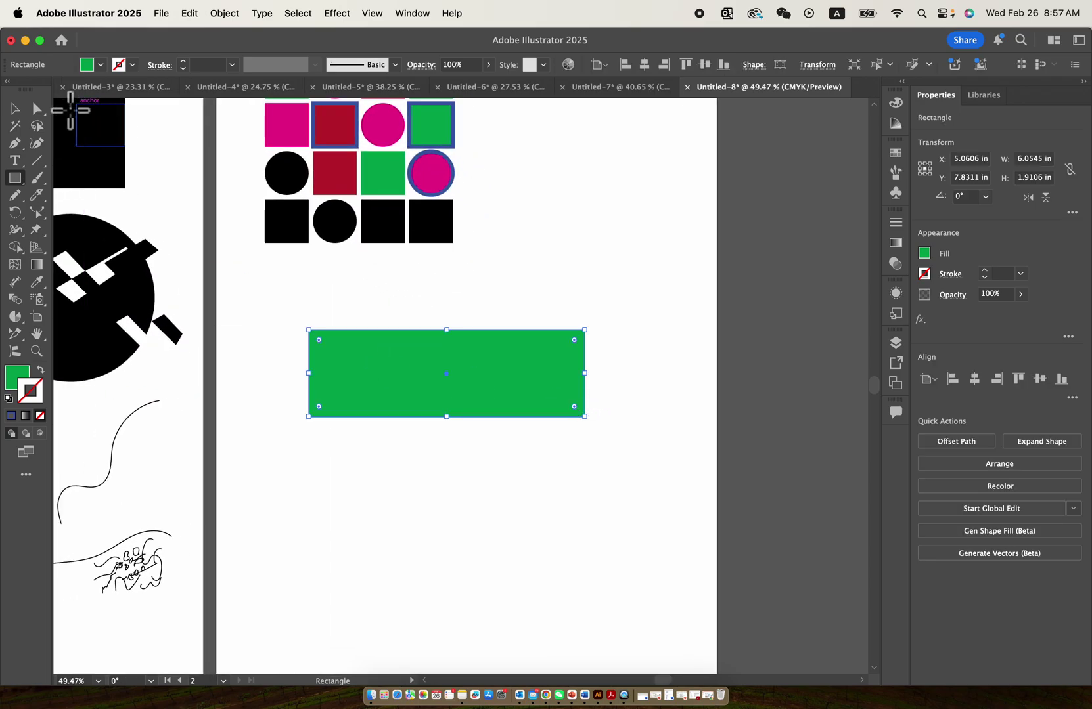
{"action": "left_click", "coordinate": [15, 109]}
{"action": "left_click", "coordinate": [488, 299]}
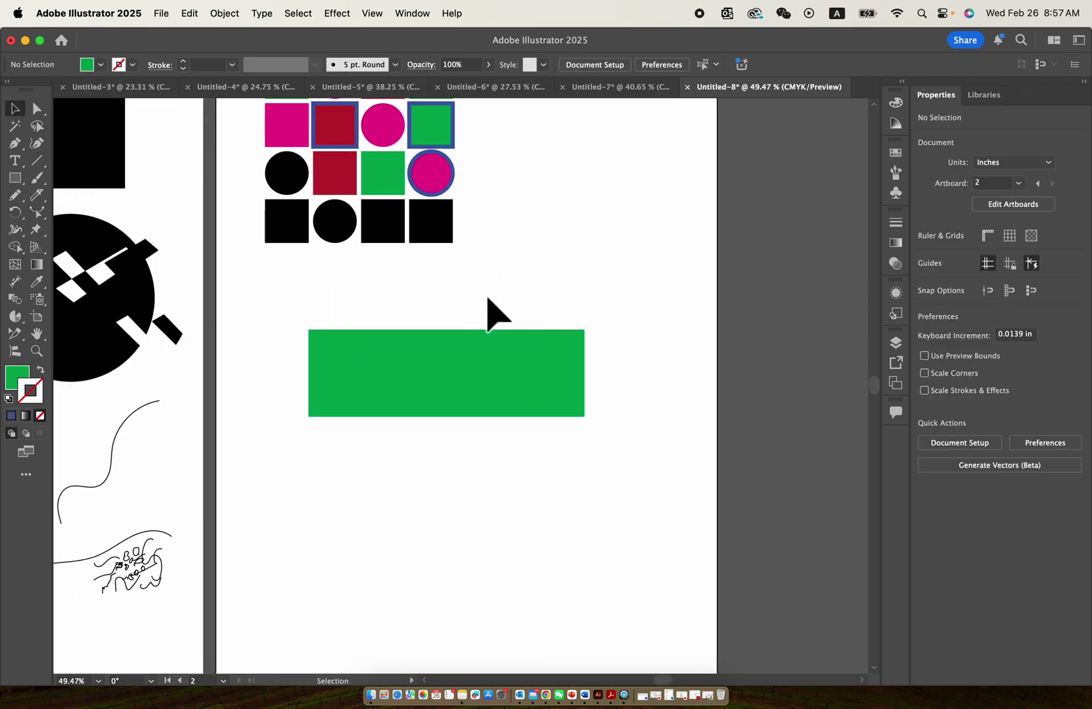
Add the text SHADOW, enlarge it to about 105 pt and place it on the green rectangle
{"action": "left_click", "coordinate": [15, 160]}
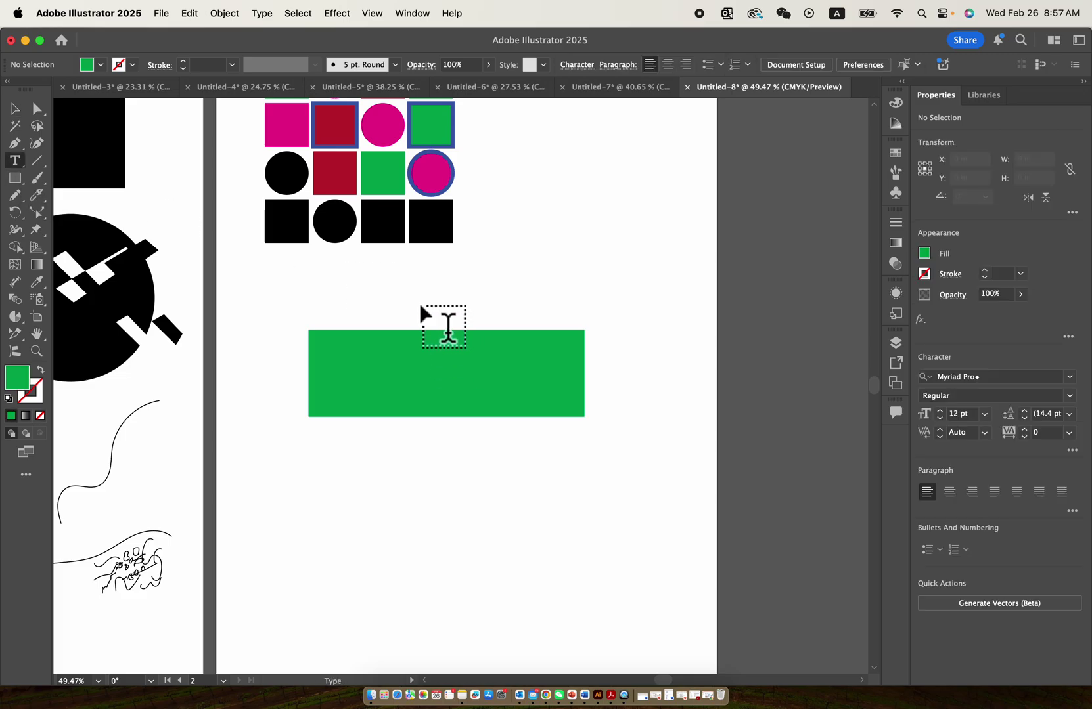
{"action": "left_click", "coordinate": [421, 302]}
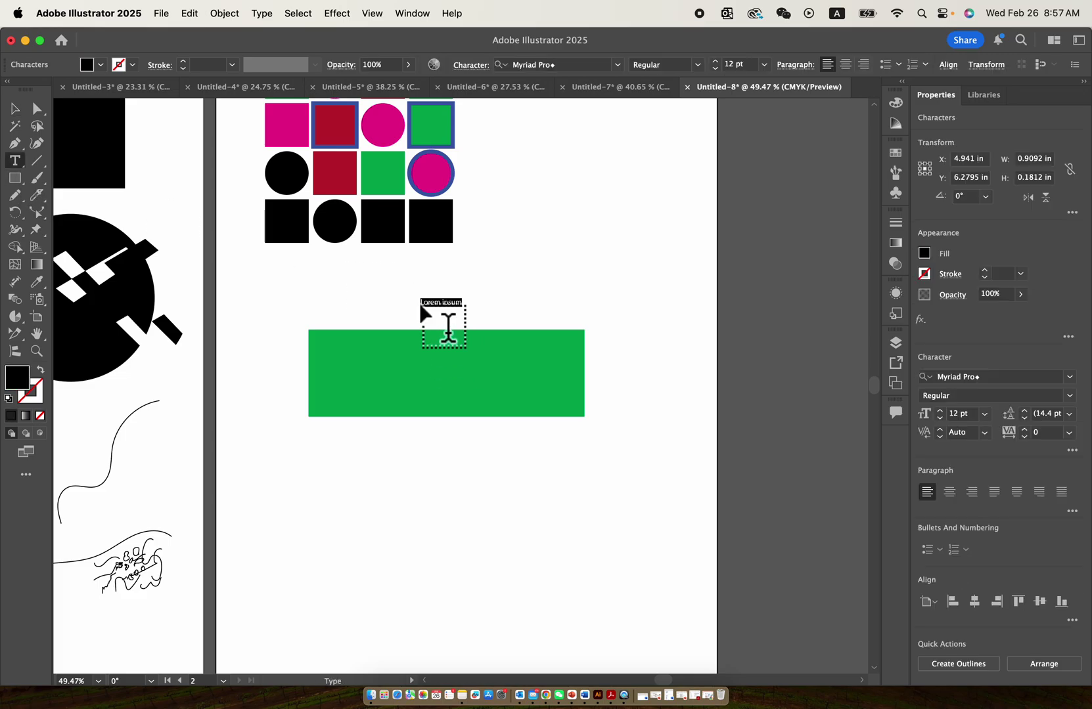
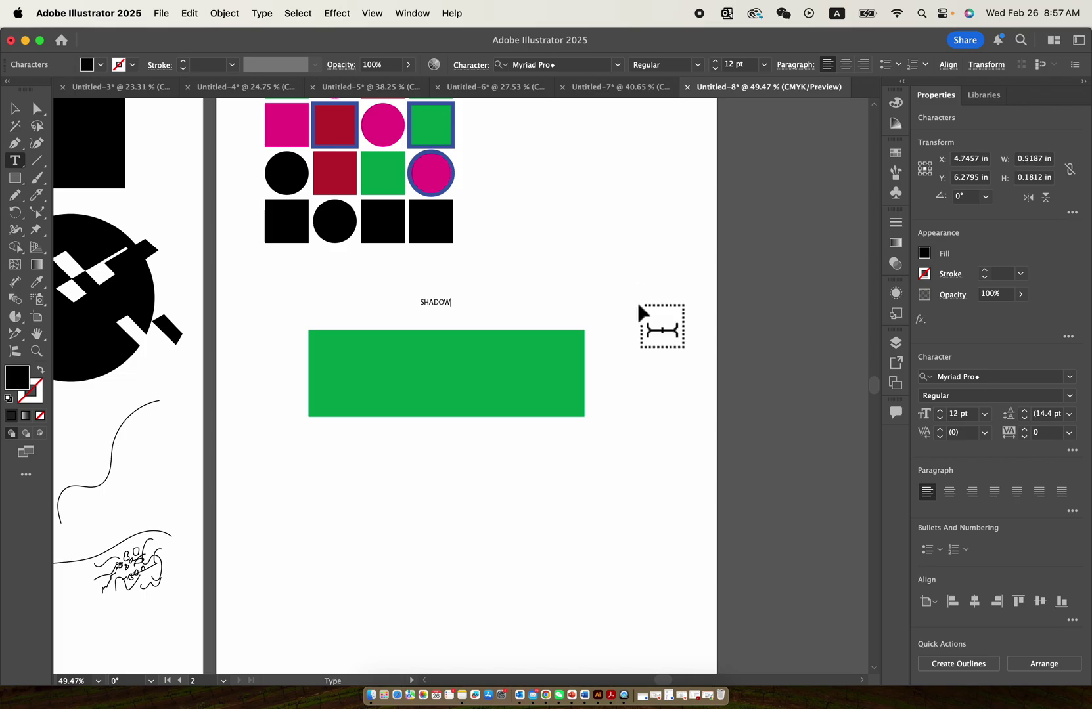
{"action": "left_click", "coordinate": [17, 110]}
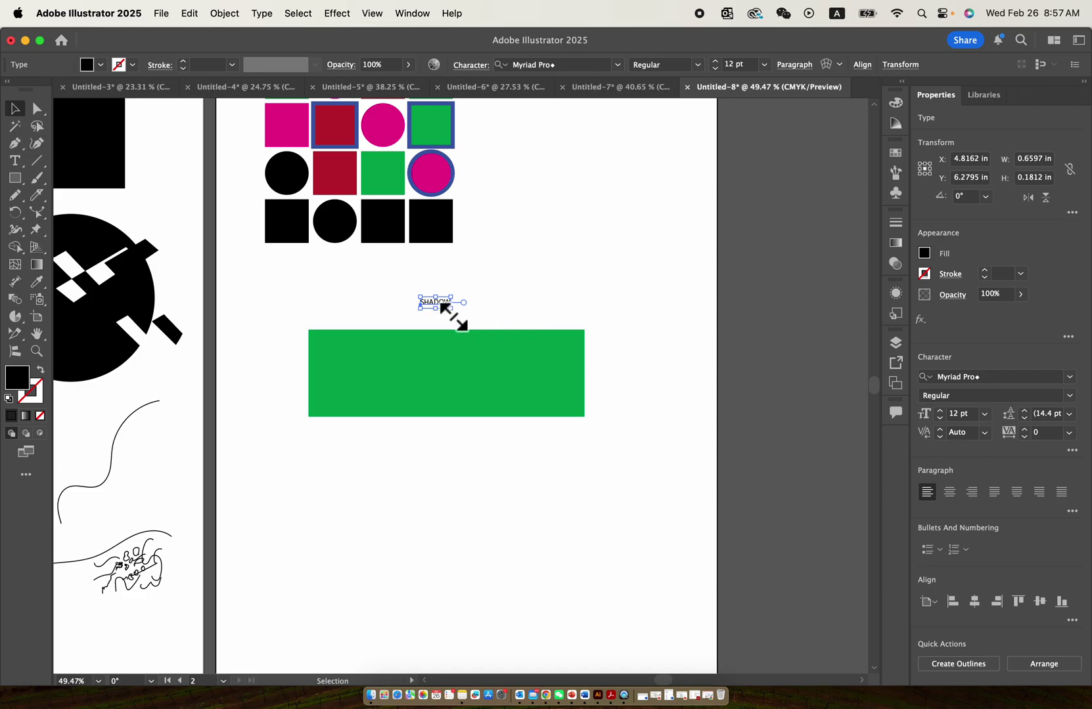
{"action": "left_click_drag", "start_coordinate": [450, 308], "coordinate": [543, 378]}
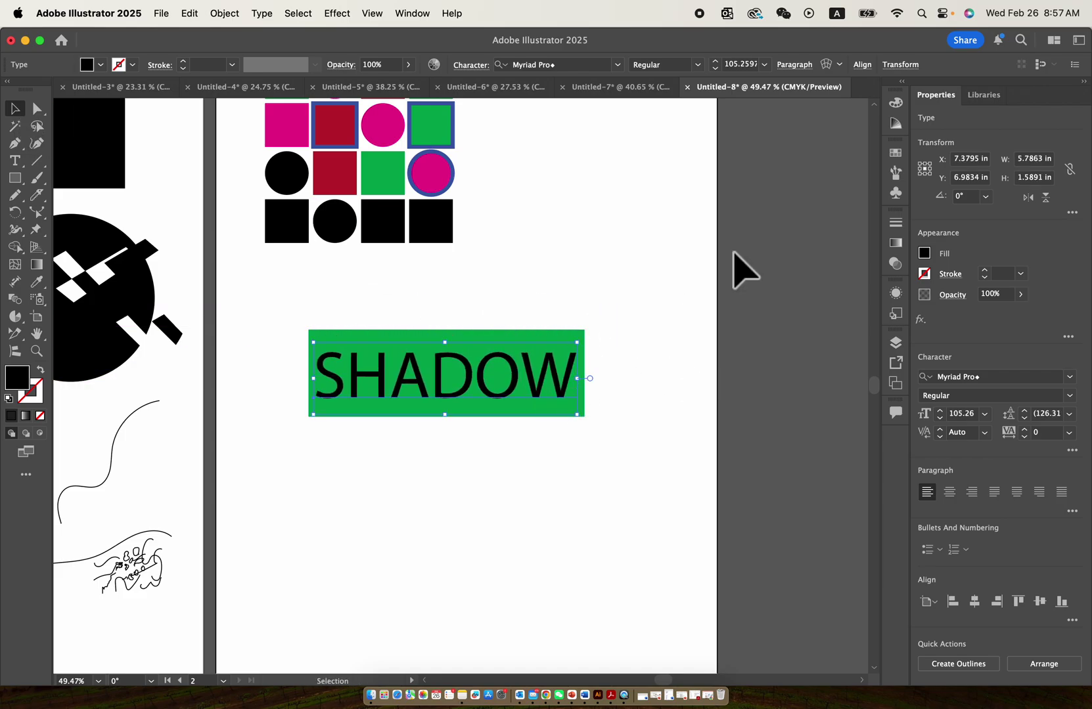
Fill the SHADOW text with white
{"action": "left_click", "coordinate": [895, 152]}
{"action": "left_click", "coordinate": [732, 193]}
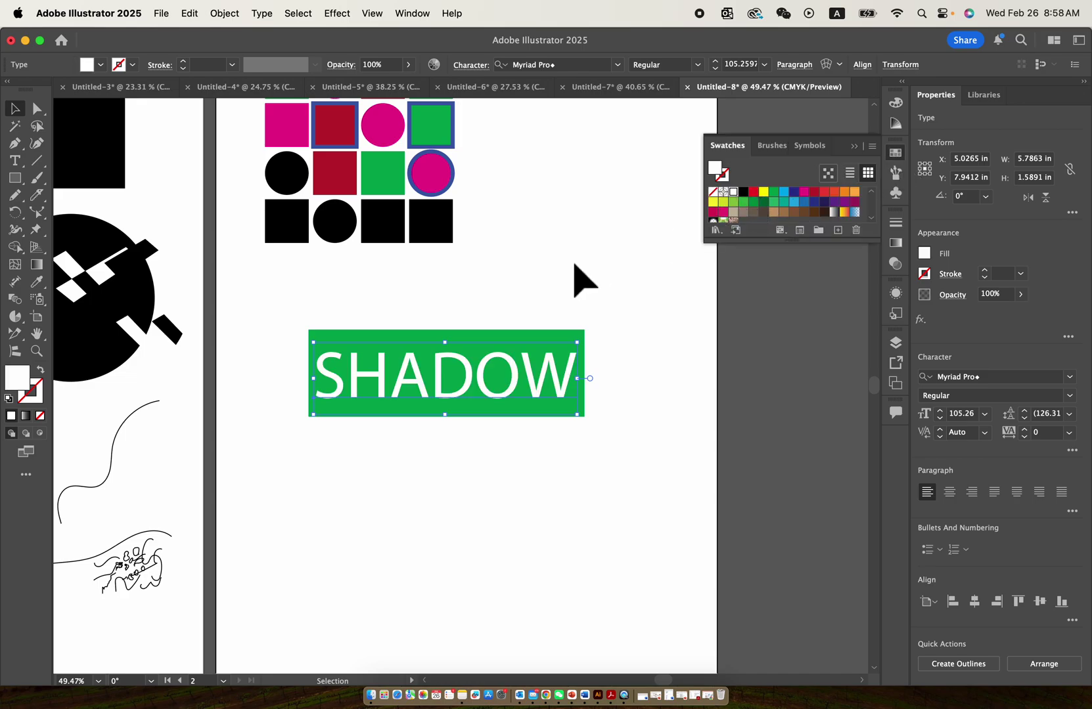
{"action": "left_click", "coordinate": [573, 281]}
{"action": "left_click_drag", "start_coordinate": [536, 389], "coordinate": [536, 389]}
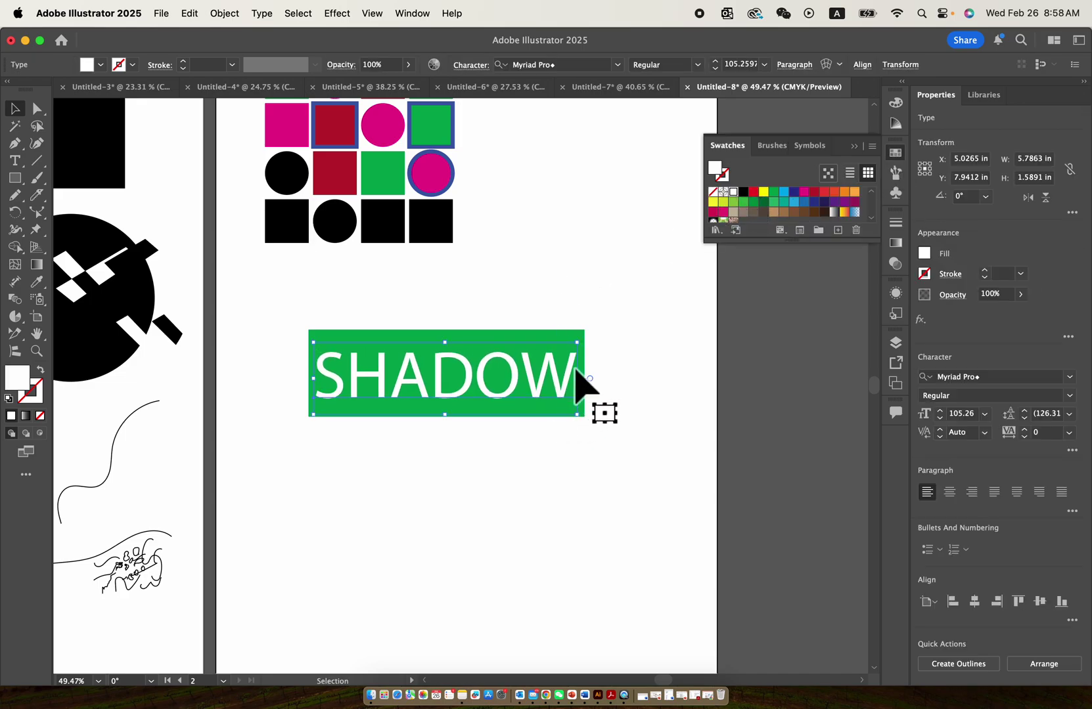
Move the green rectangle slightly down behind the SHADOW text and deselect it
{"action": "left_click", "coordinate": [611, 356]}
{"action": "left_click_drag", "start_coordinate": [565, 330], "coordinate": [566, 334]}
{"action": "scroll", "coordinate": [566, 334], "scroll_direction": "up", "scroll_amount": 3}
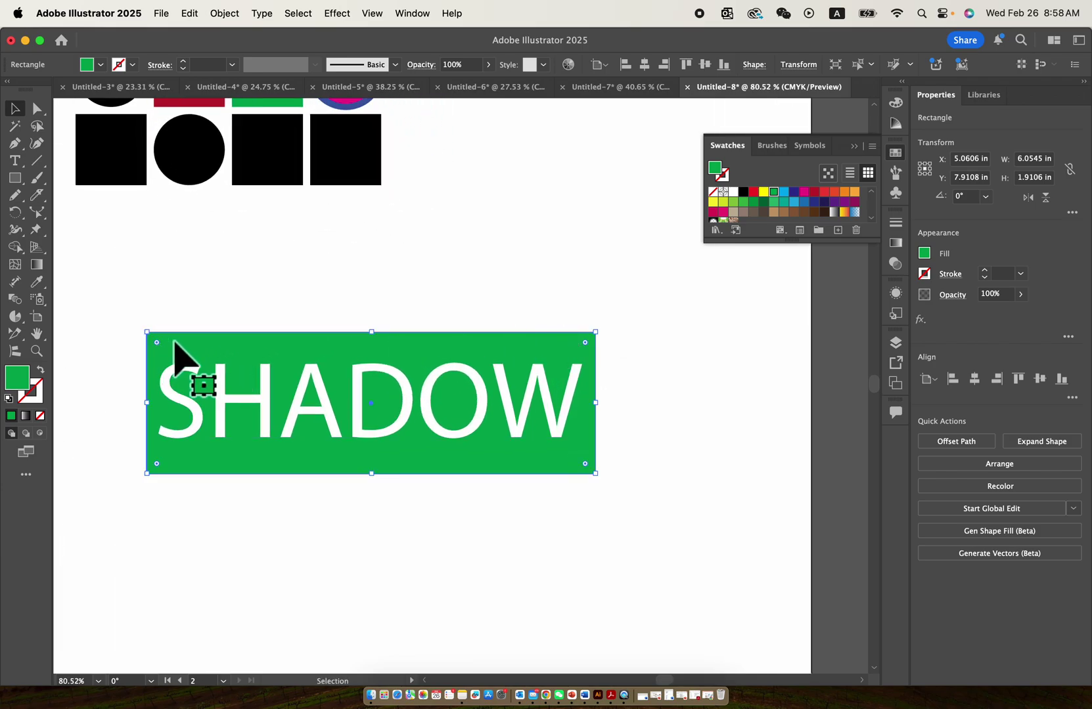
{"action": "left_click", "coordinate": [698, 308]}
Start a Stylize Drop Shadow effect on the green rectangle and set the shadow's opacity to 49%
{"action": "left_click", "coordinate": [591, 339]}
{"action": "left_click", "coordinate": [337, 13]}
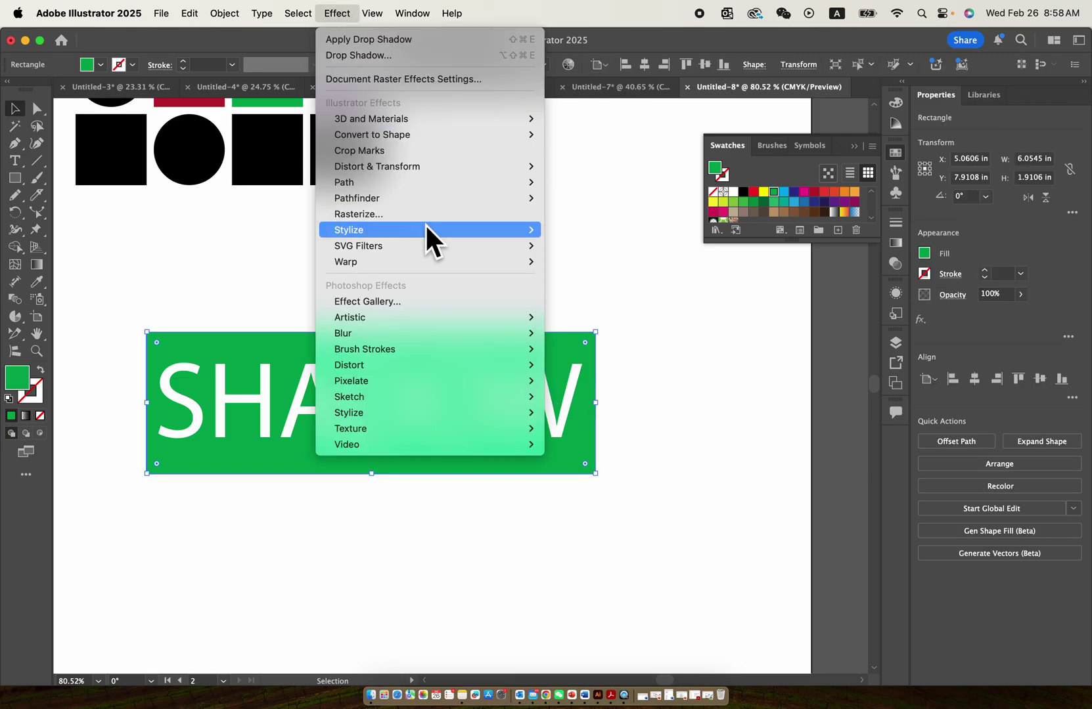
{"action": "mouse_move", "coordinate": [427, 227]}
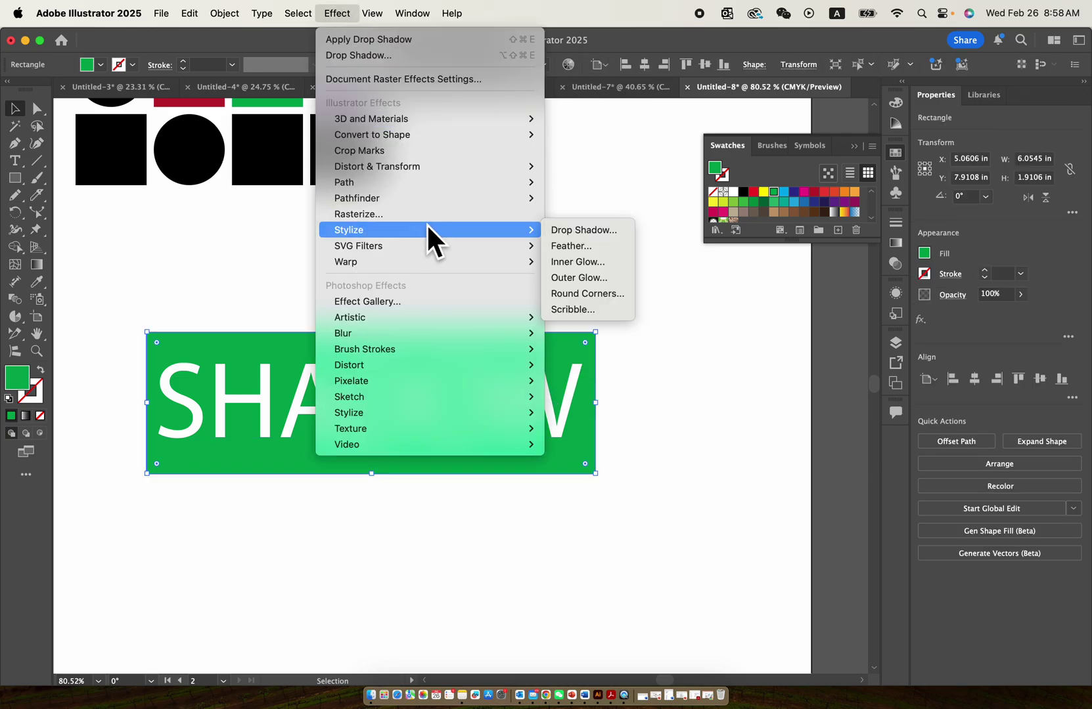
{"action": "left_click", "coordinate": [597, 229]}
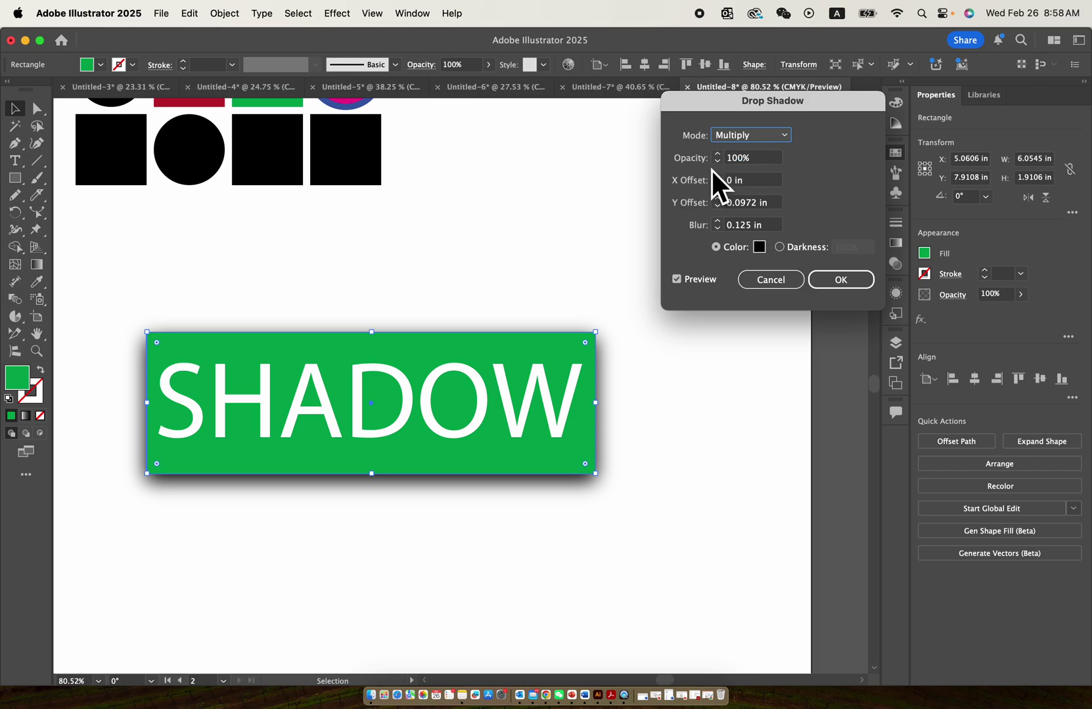
{"action": "key", "text": "Tab"}
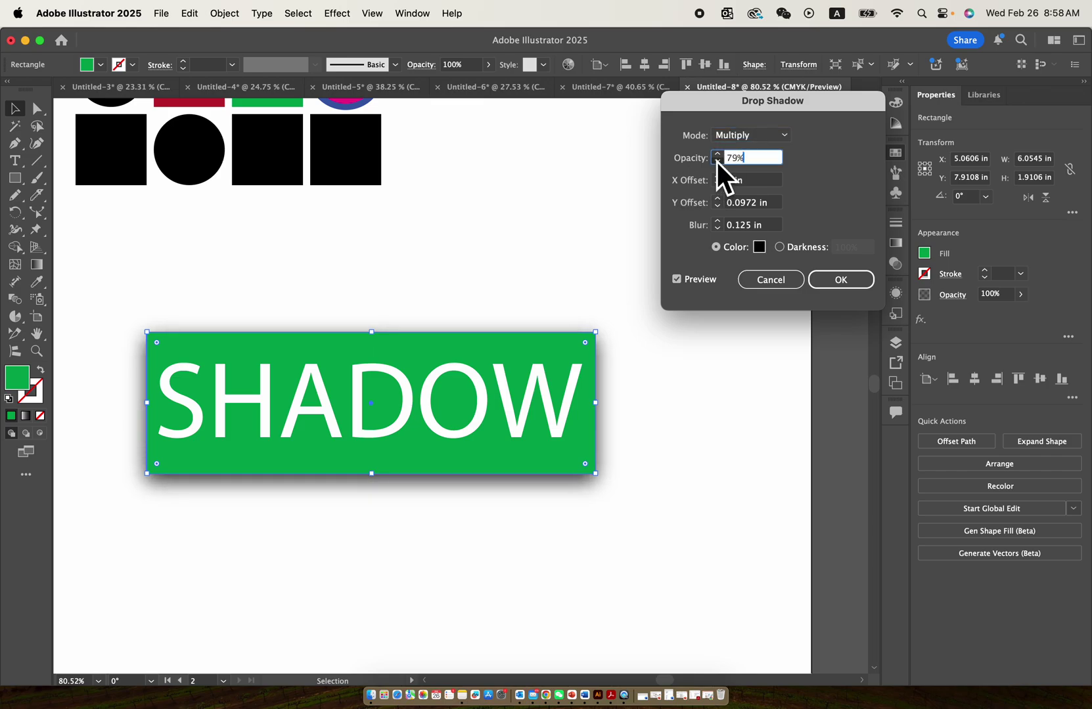
{"action": "left_click", "coordinate": [716, 160]}
{"action": "left_click", "coordinate": [717, 161]}
{"action": "left_click", "coordinate": [716, 161]}
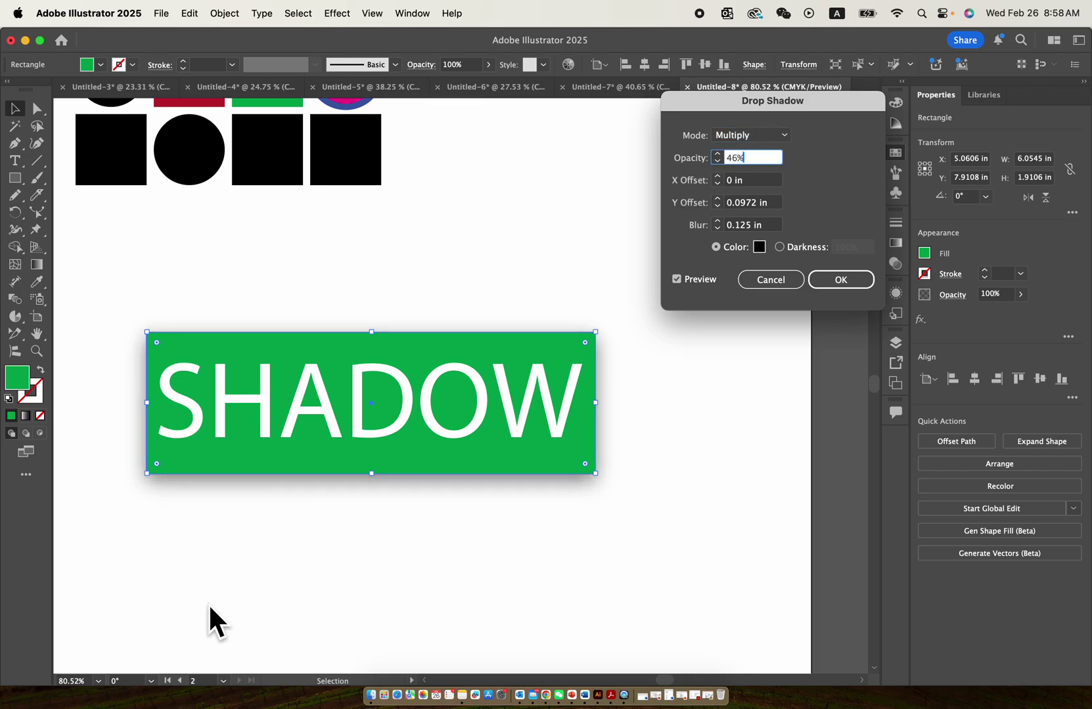
{"action": "left_click", "coordinate": [714, 154]}
Try an X offset of 0.5 in for the shadow, return it to 0 in and set the opacity to 50%
{"action": "left_click", "coordinate": [719, 177]}
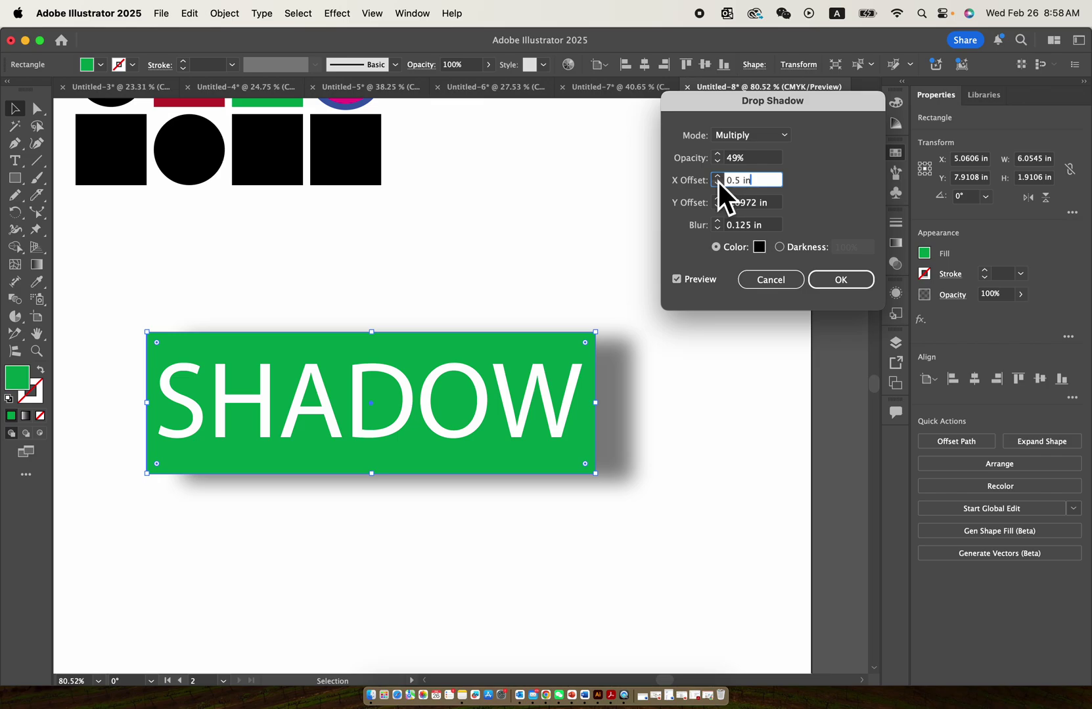
{"action": "left_click", "coordinate": [717, 182]}
{"action": "left_click", "coordinate": [719, 173]}
{"action": "left_click", "coordinate": [719, 185]}
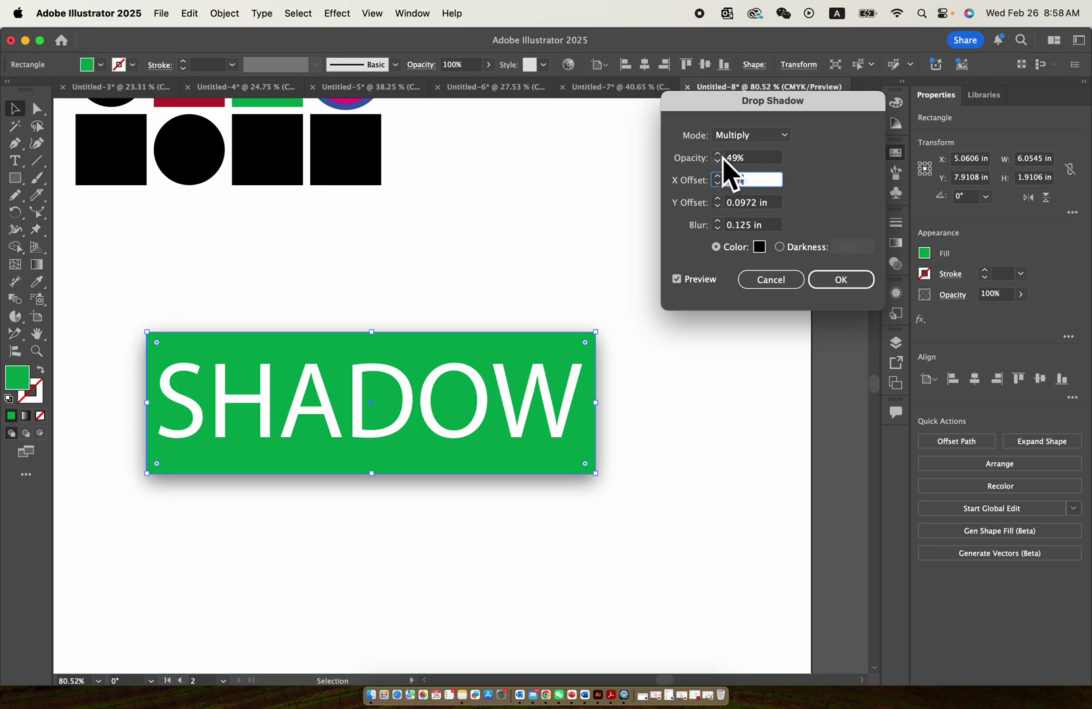
{"action": "left_click", "coordinate": [717, 154]}
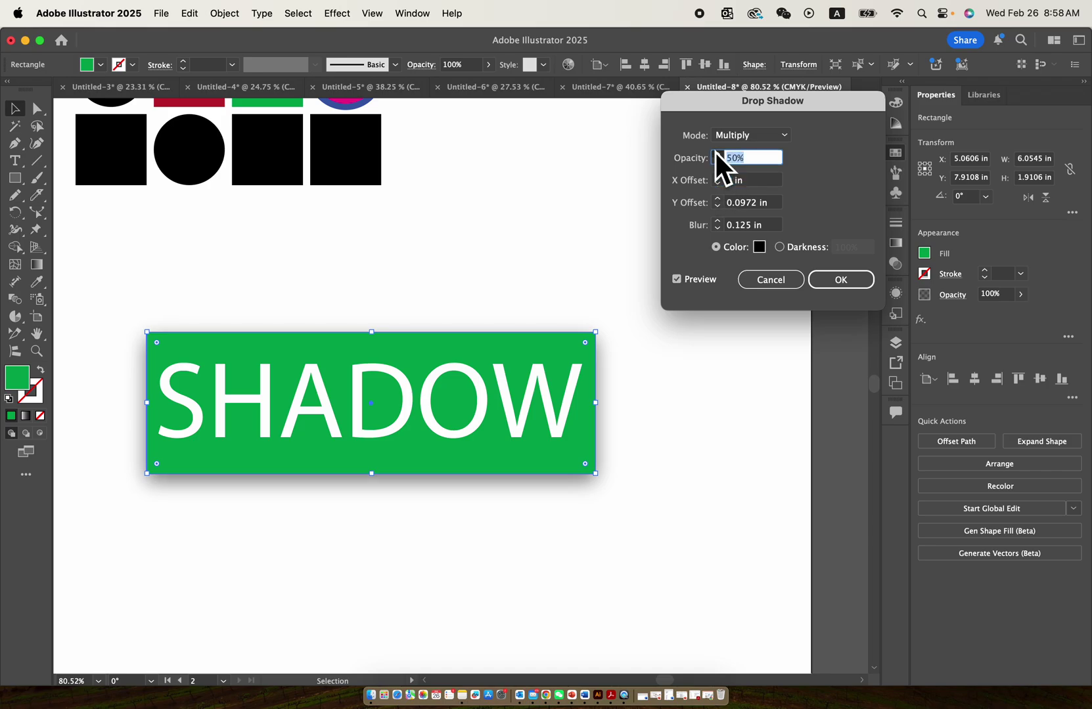
Set the drop shadow's opacity to 56% and blur to 0.25 in, apply the effect and deselect the rectangle
{"action": "left_click", "coordinate": [717, 223]}
{"action": "left_click", "coordinate": [716, 229]}
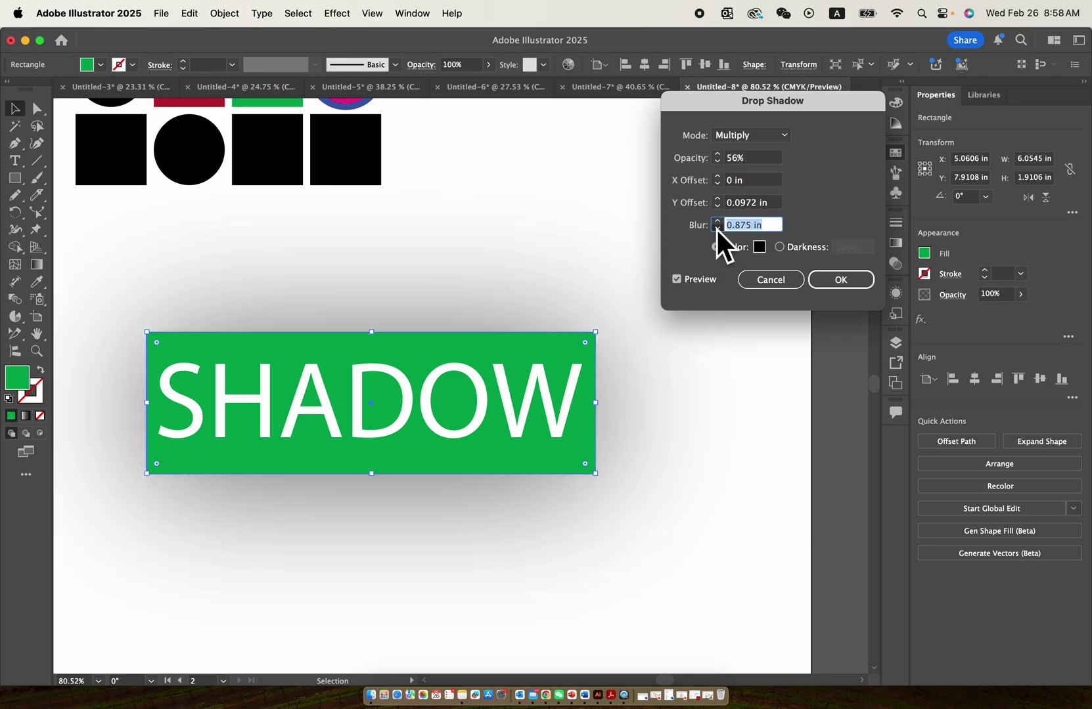
{"action": "left_click", "coordinate": [717, 222]}
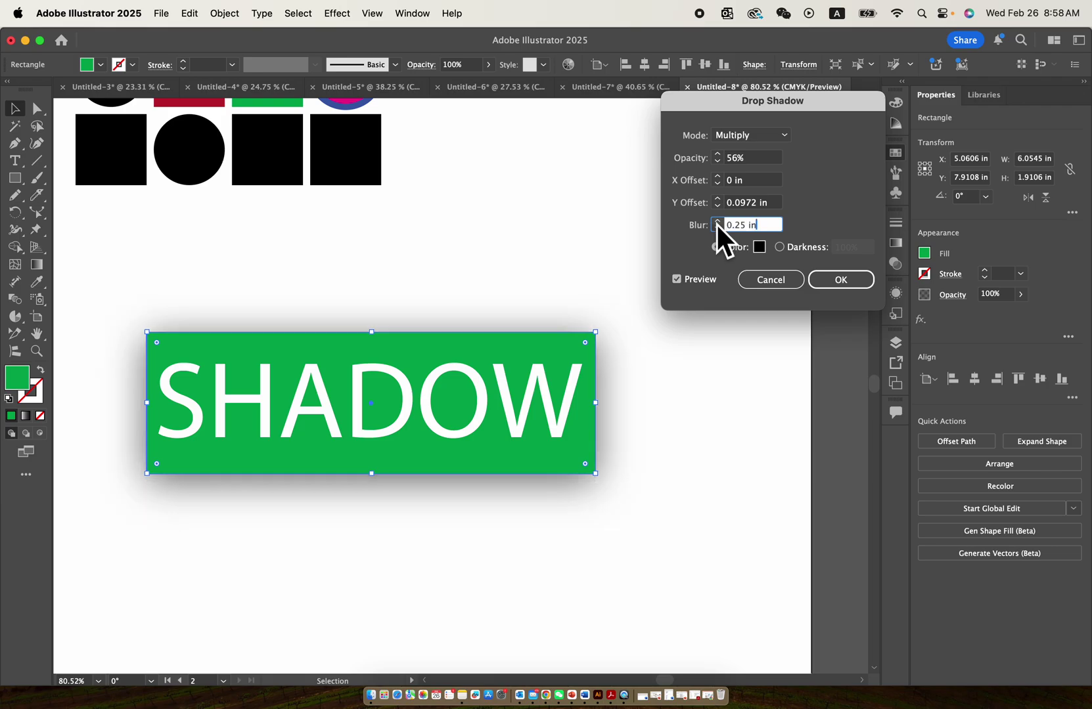
{"action": "left_click", "coordinate": [716, 227]}
{"action": "left_click", "coordinate": [717, 220]}
{"action": "left_click", "coordinate": [840, 284]}
{"action": "scroll", "coordinate": [749, 336], "scroll_direction": "down", "scroll_amount": 3}
{"action": "left_click", "coordinate": [755, 352]}
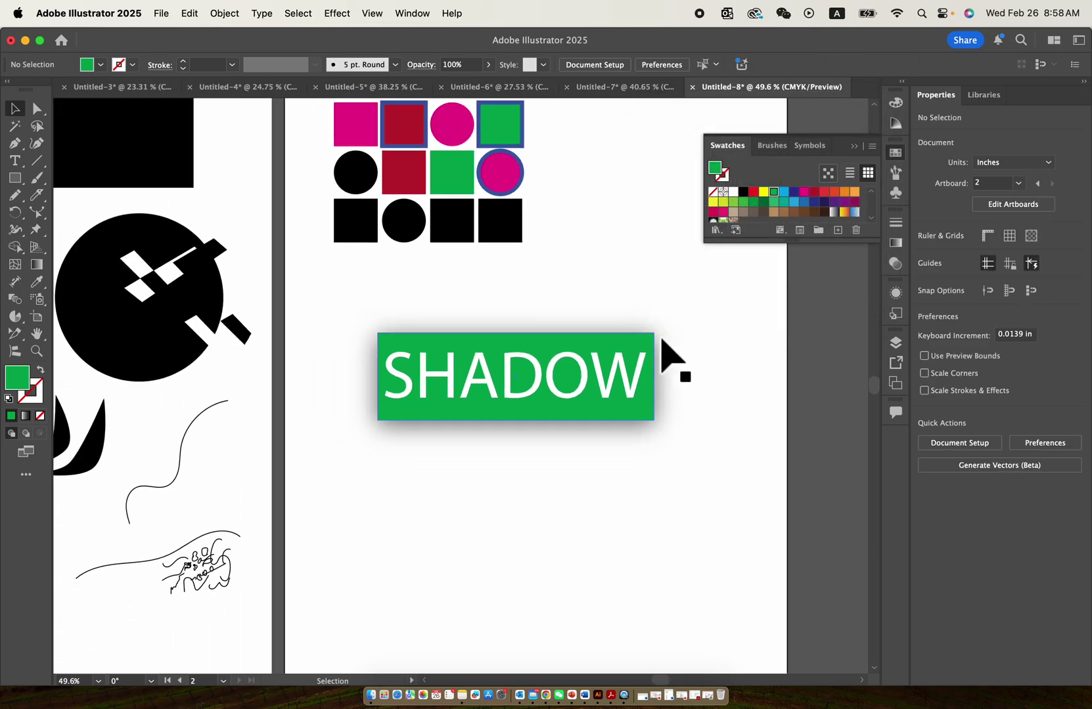
Try moving the shadowed green rectangle to other positions and undo the moves
{"action": "left_click", "coordinate": [646, 355]}
{"action": "scroll", "coordinate": [647, 353], "scroll_direction": "up", "scroll_amount": 2}
{"action": "left_click_drag", "start_coordinate": [641, 339], "coordinate": [641, 506]}
{"action": "left_click", "coordinate": [719, 414]}
{"action": "left_click_drag", "start_coordinate": [650, 348], "coordinate": [683, 336]}
{"action": "key", "text": "super+z"}
{"action": "key", "text": "super+z"}
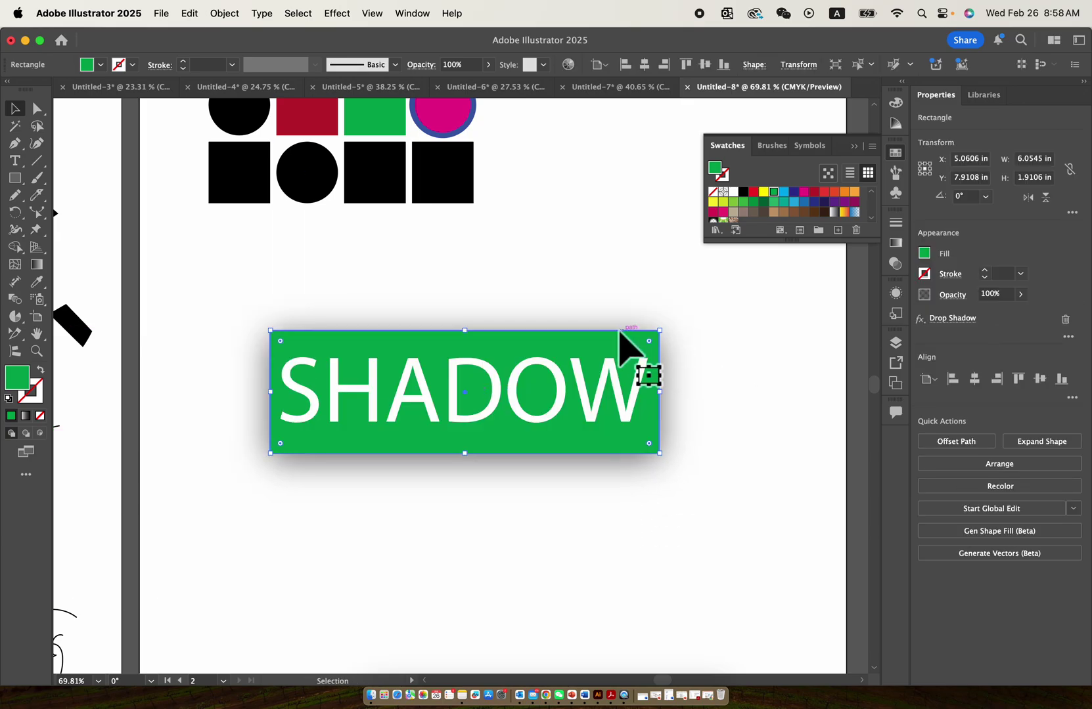
Expand the appearance of the green rectangle to separate its drop shadow
{"action": "left_click", "coordinate": [567, 345]}
{"action": "left_click_drag", "start_coordinate": [222, 274], "coordinate": [634, 510]}
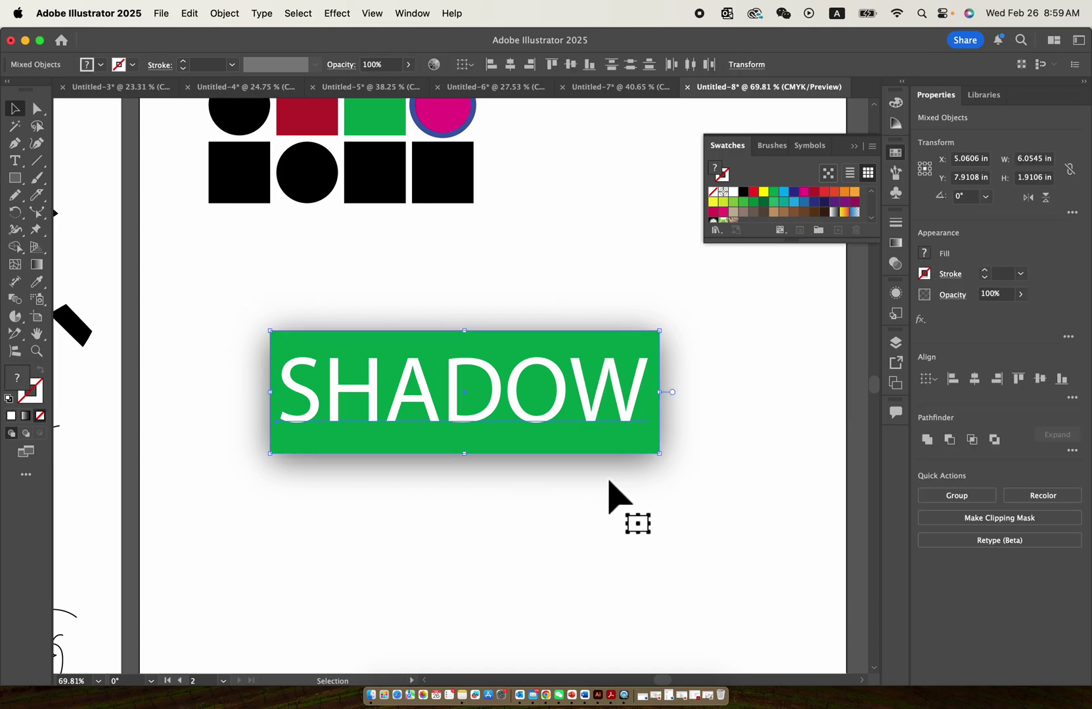
{"action": "left_click", "coordinate": [391, 262]}
{"action": "left_click", "coordinate": [373, 352]}
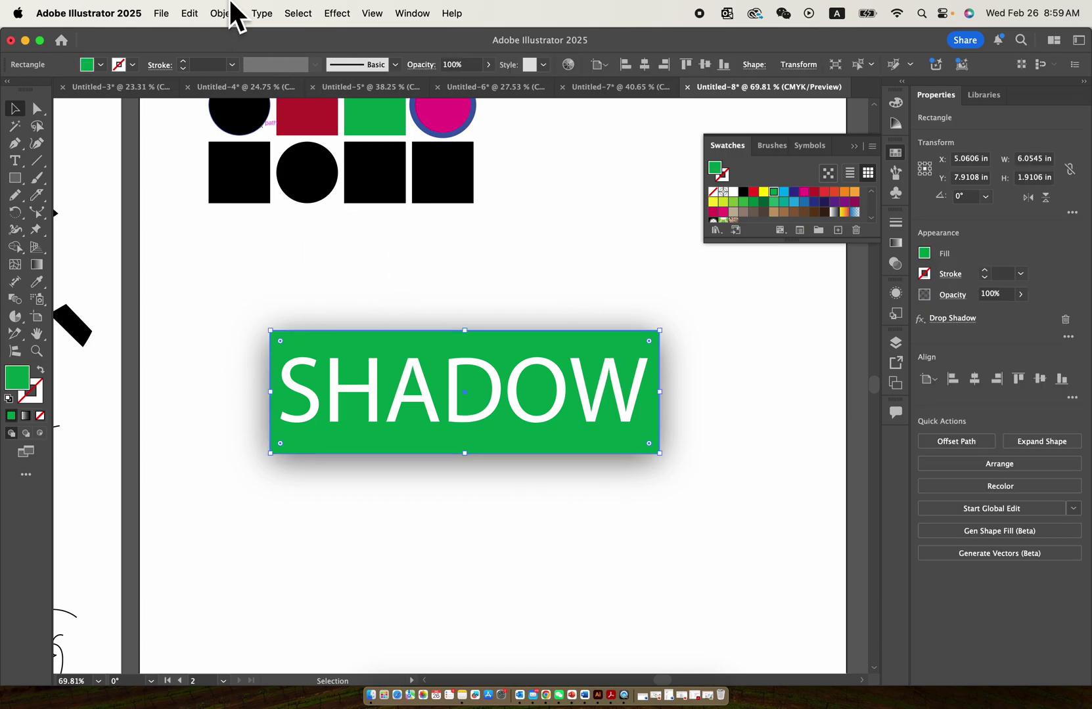
{"action": "left_click", "coordinate": [224, 13]}
{"action": "left_click", "coordinate": [283, 241]}
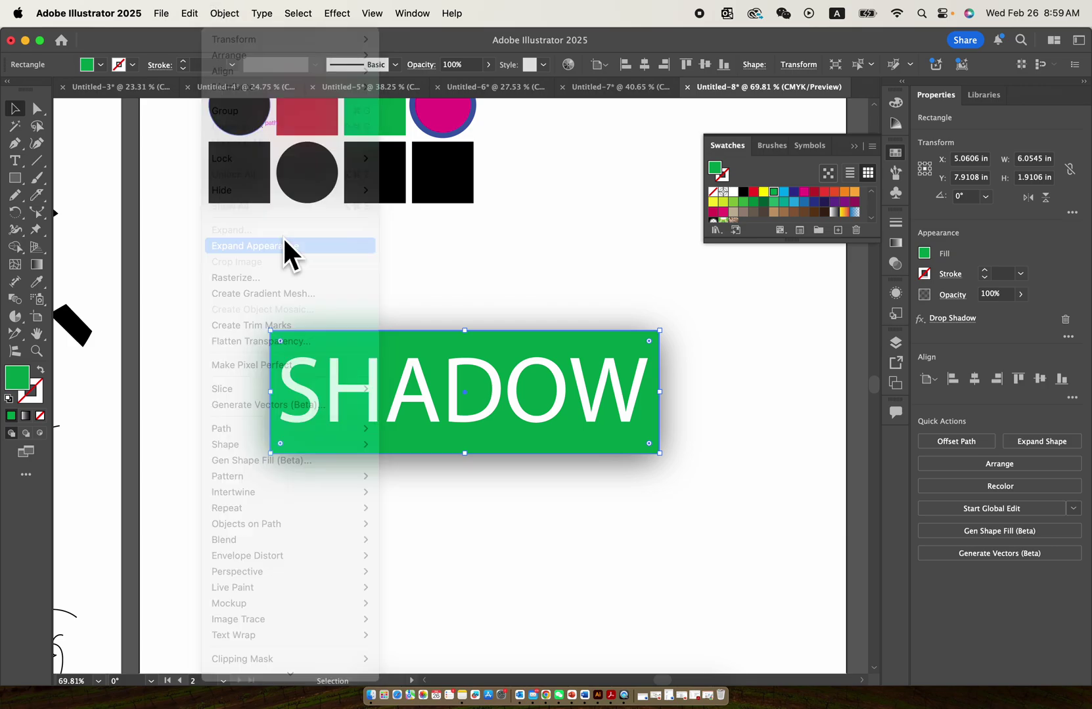
{"action": "mouse_move", "coordinate": [651, 307]}
{"action": "left_mouse_down"}
{"action": "mouse_move", "coordinate": [652, 229]}
{"action": "mouse_move", "coordinate": [635, 387]}
{"action": "mouse_move", "coordinate": [724, 456]}
{"action": "mouse_move", "coordinate": [724, 468]}
{"action": "mouse_move", "coordinate": [657, 322]}
{"action": "left_mouse_up"}
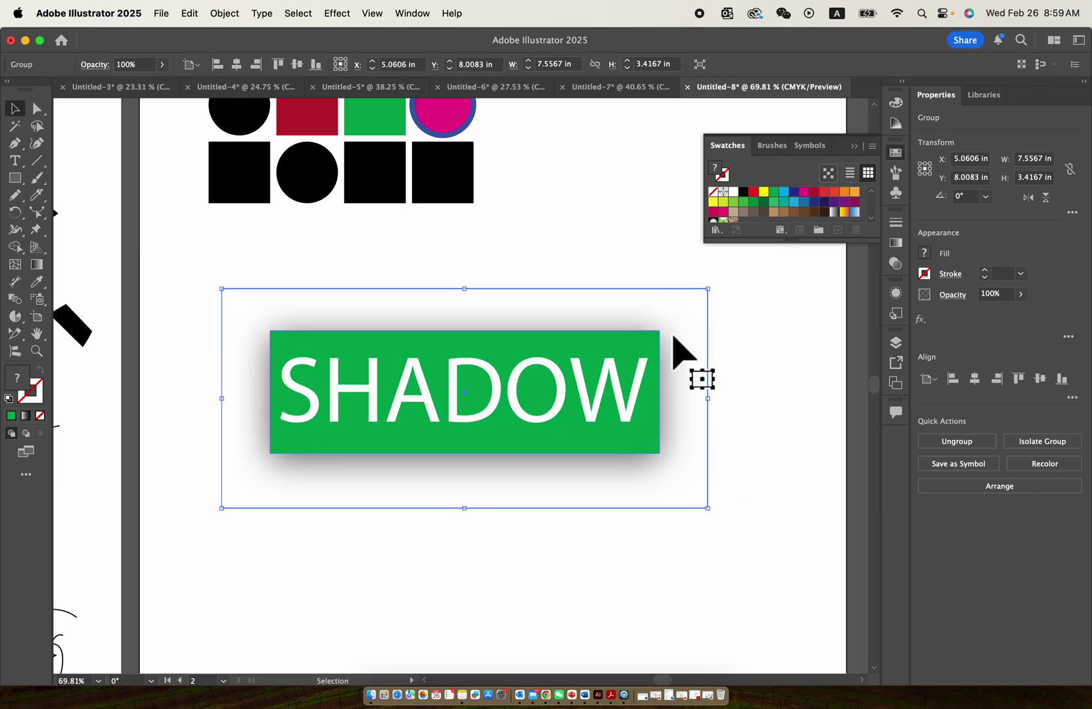
Ungroup the expanded rectangle and move its shadow image about 0.5 in down
{"action": "right_click", "coordinate": [676, 348]}
{"action": "left_click", "coordinate": [723, 472]}
{"action": "left_click", "coordinate": [775, 360]}
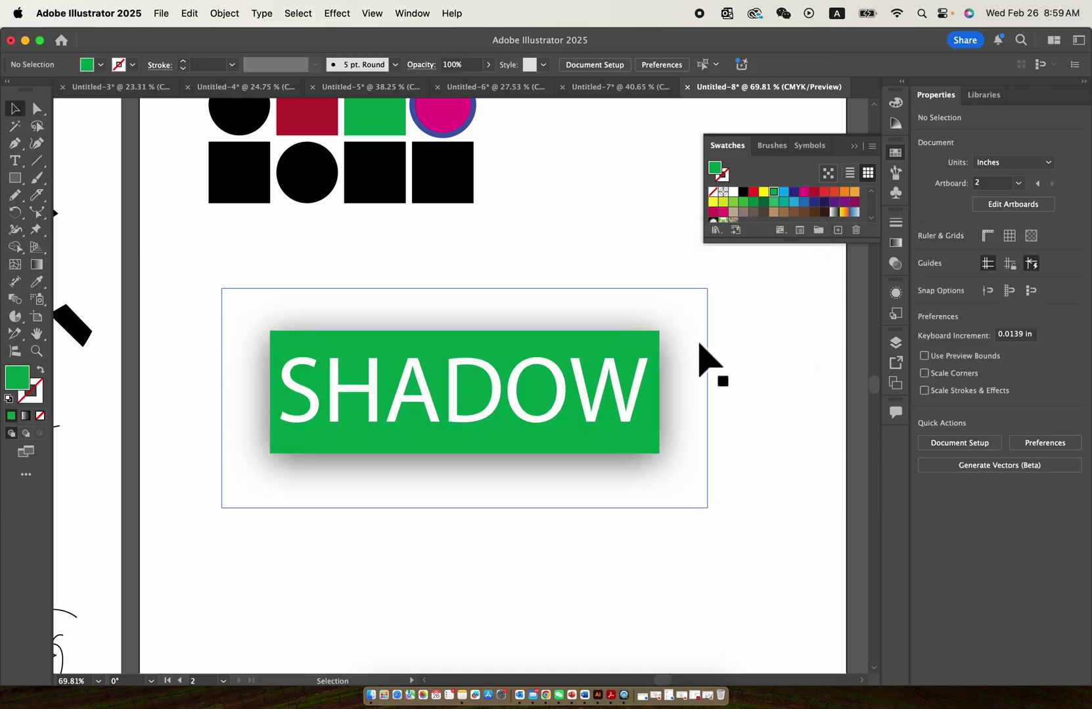
{"action": "left_click_drag", "start_coordinate": [707, 365], "coordinate": [662, 408]}
Apply a Make with Mesh envelope distortion of 2 rows and 2 columns to the shadow image
{"action": "scroll", "coordinate": [692, 483], "scroll_direction": "down", "scroll_amount": 4}
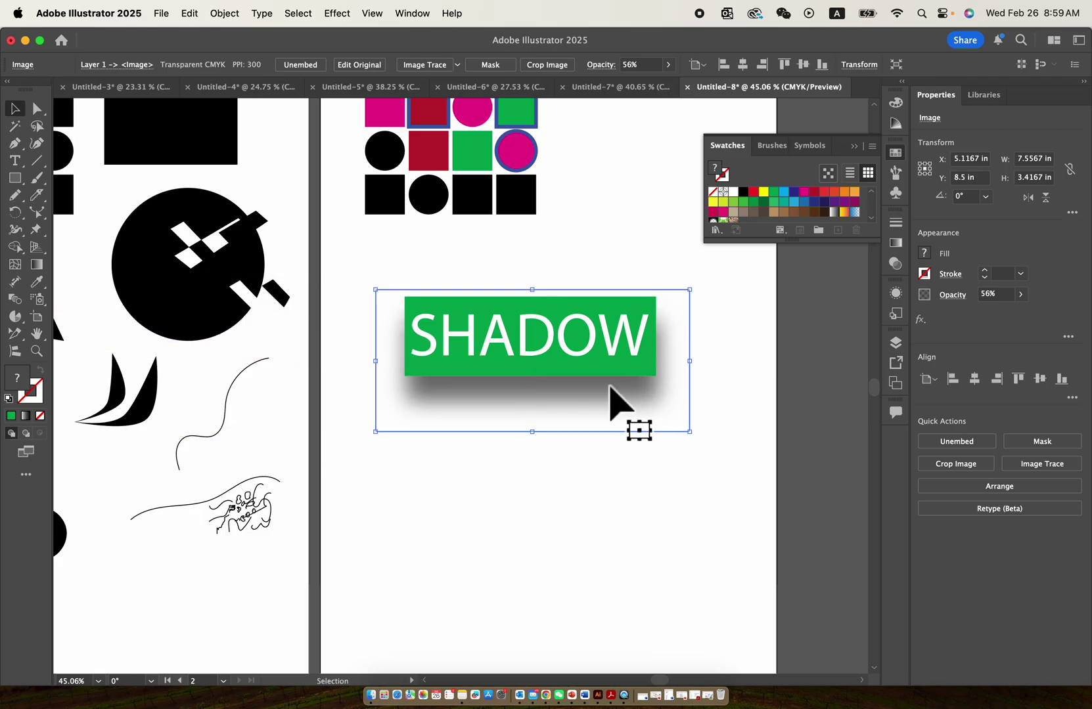
{"action": "scroll", "coordinate": [620, 406], "scroll_direction": "up", "scroll_amount": 3}
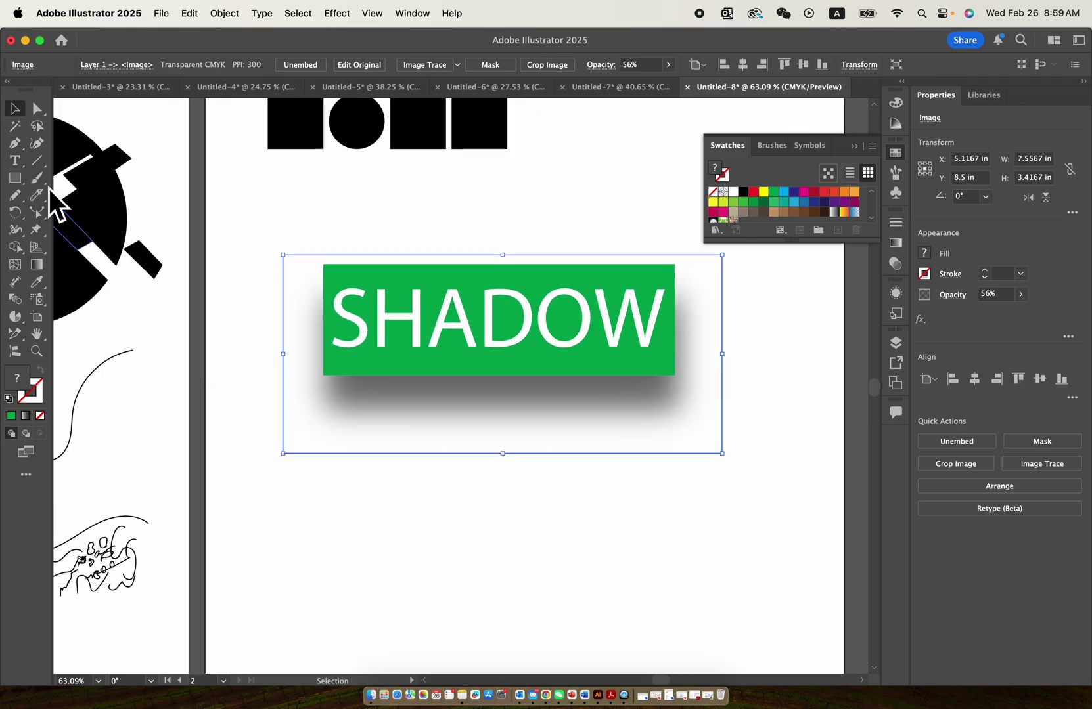
{"action": "left_click", "coordinate": [189, 13]}
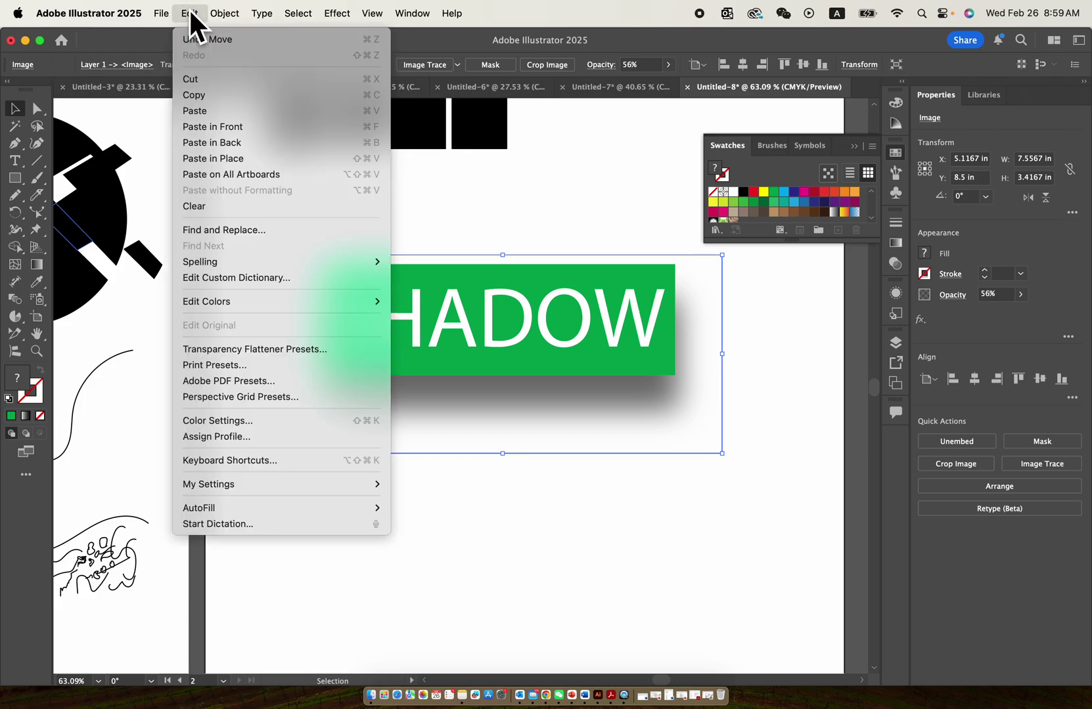
{"action": "mouse_move", "coordinate": [220, 13]}
{"action": "mouse_move", "coordinate": [255, 462]}
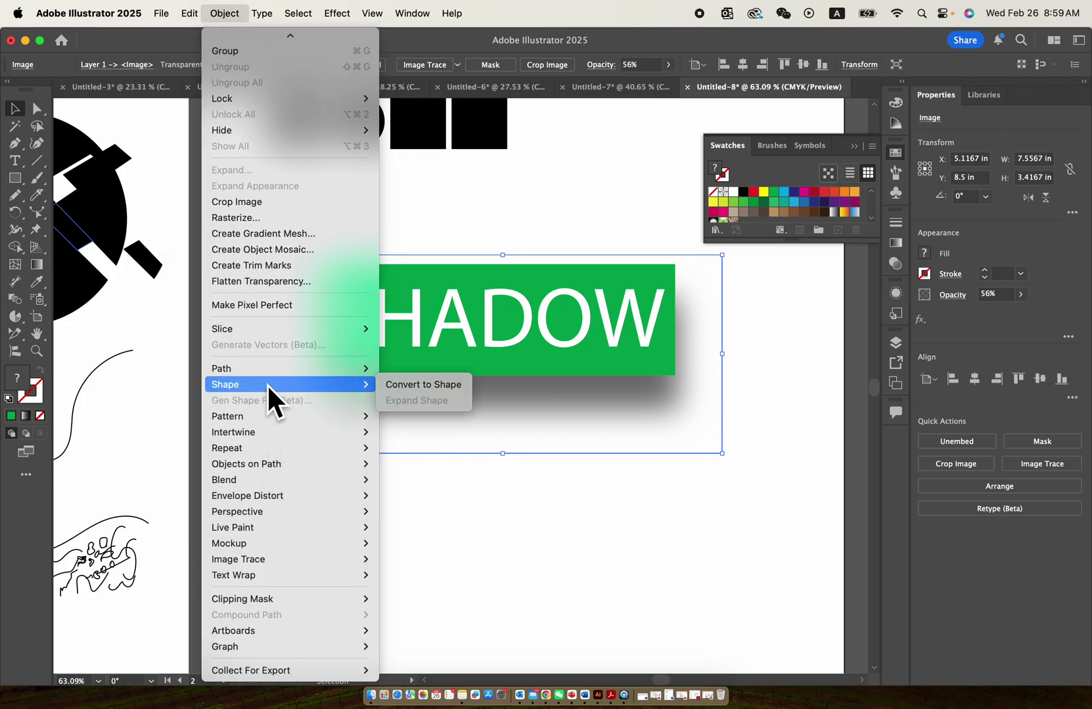
{"action": "mouse_move", "coordinate": [282, 495]}
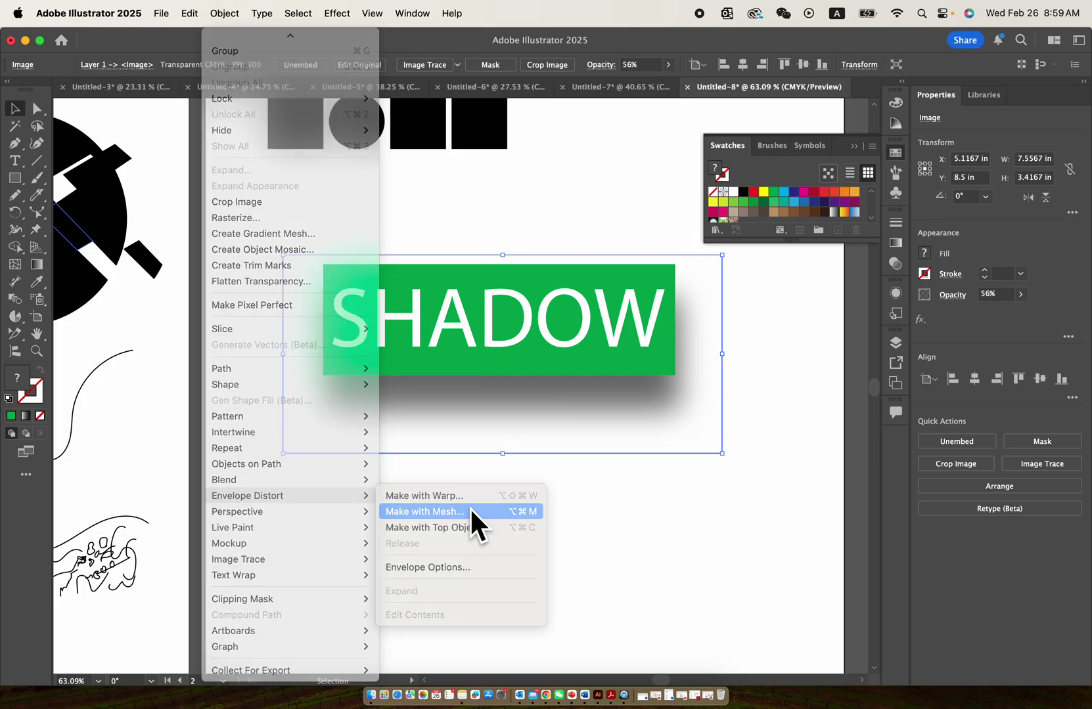
{"action": "left_click", "coordinate": [470, 507]}
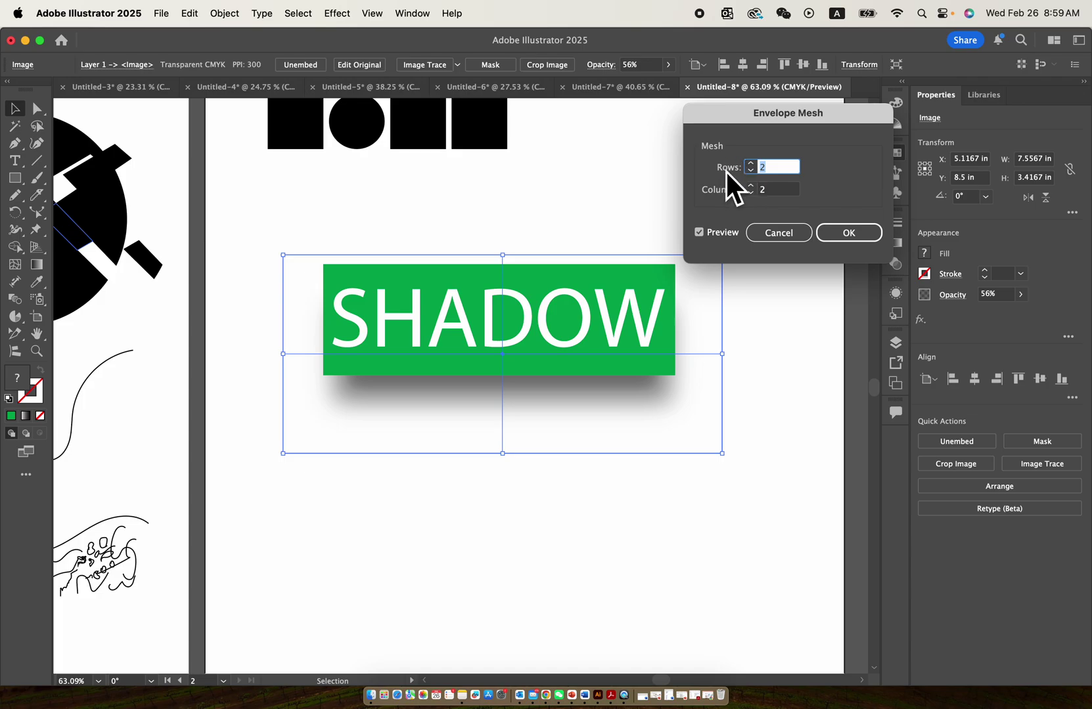
{"action": "left_click", "coordinate": [831, 233]}
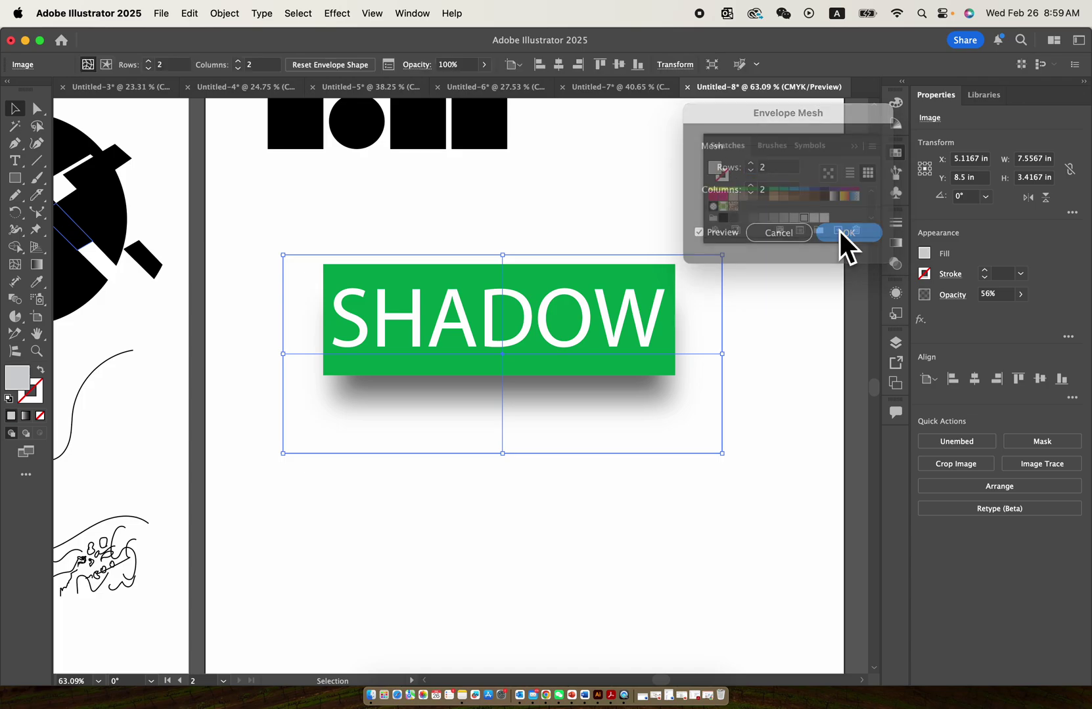
Move the two lower corner points of the shadow's envelope mesh down about 1.45 in with Direct Selection
{"action": "left_click", "coordinate": [41, 106]}
{"action": "left_click", "coordinate": [118, 108]}
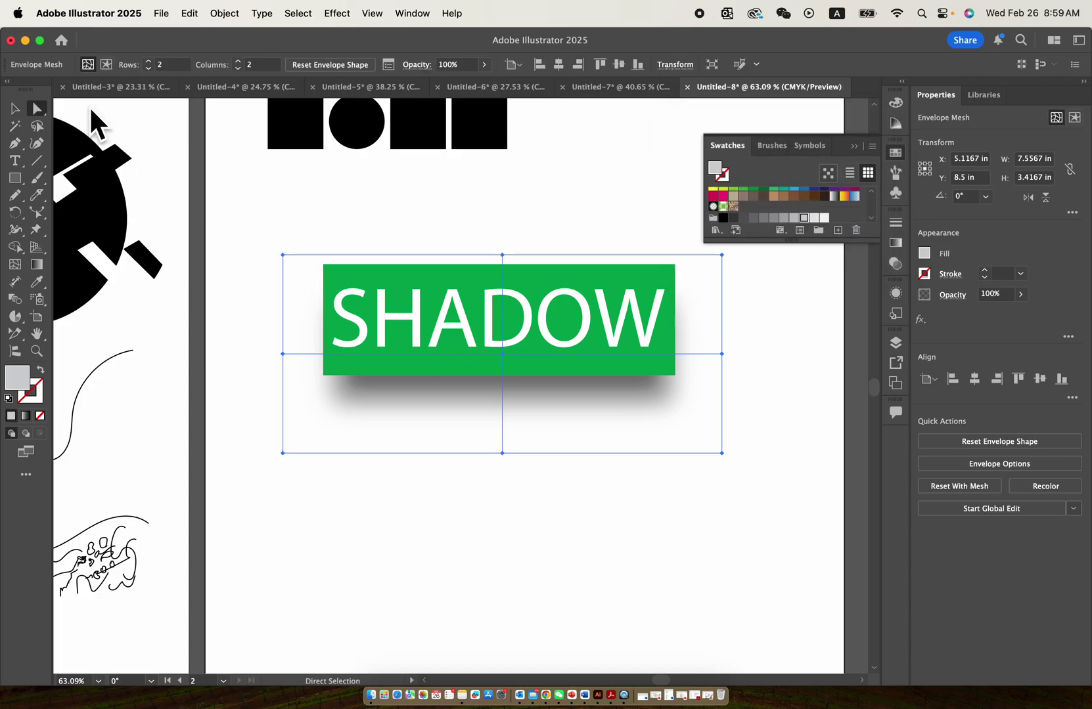
{"action": "left_click_drag", "start_coordinate": [503, 354], "coordinate": [506, 326]}
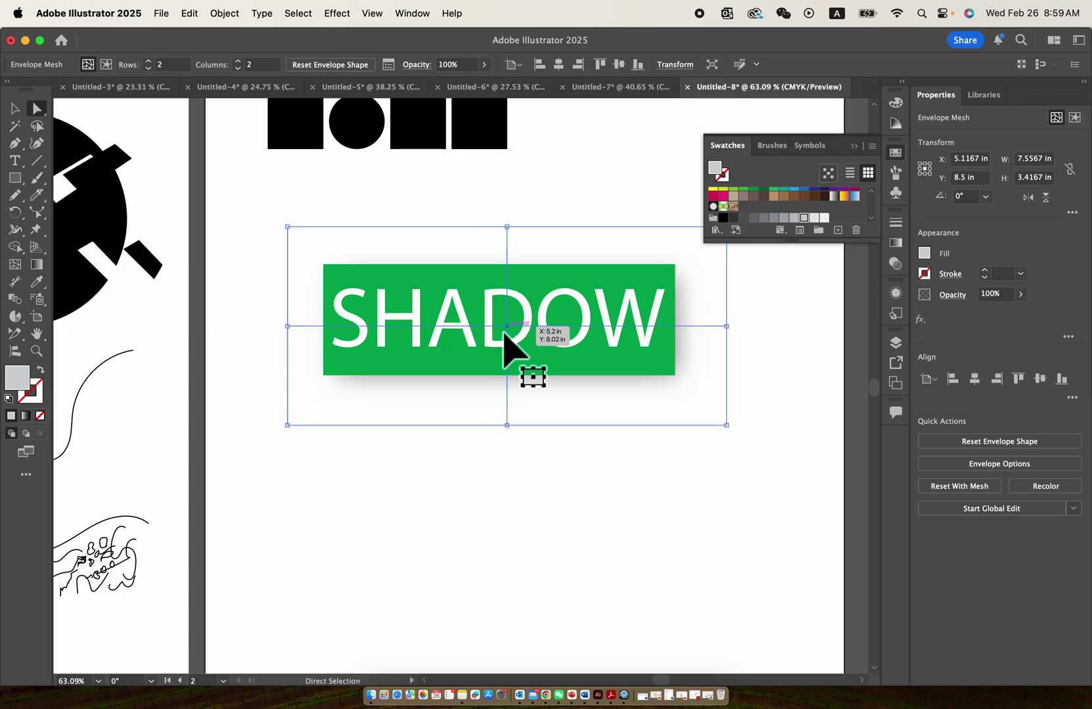
{"action": "key", "text": "super+z"}
{"action": "left_click", "coordinate": [283, 453]}
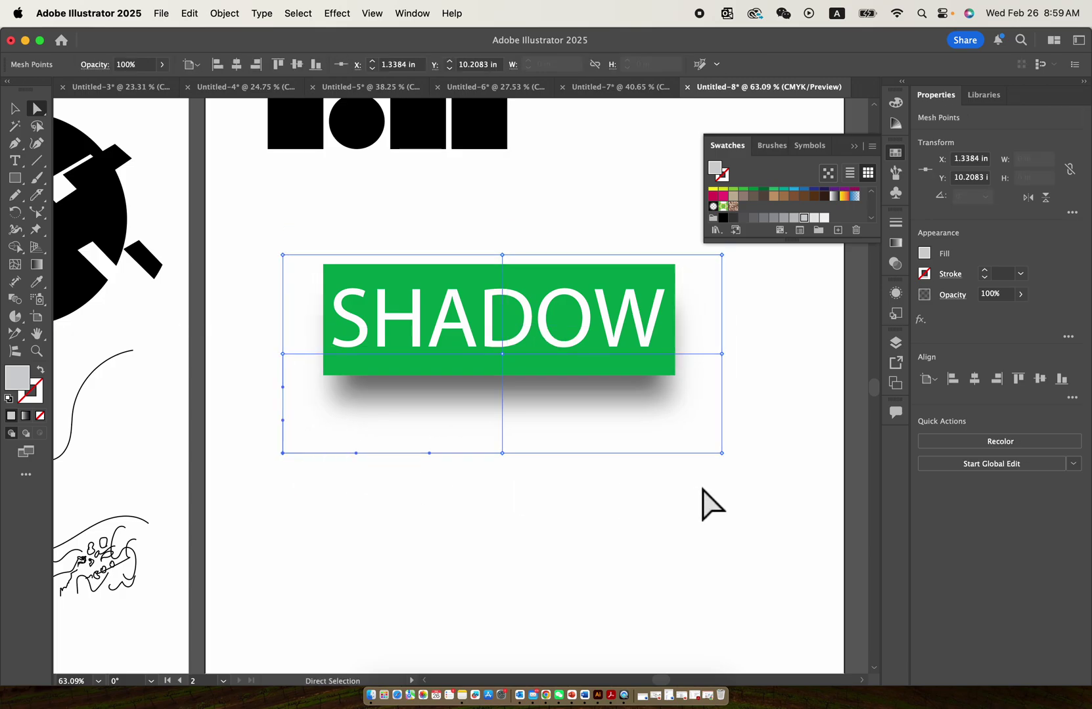
{"action": "left_click", "coordinate": [721, 453], "text": "shift"}
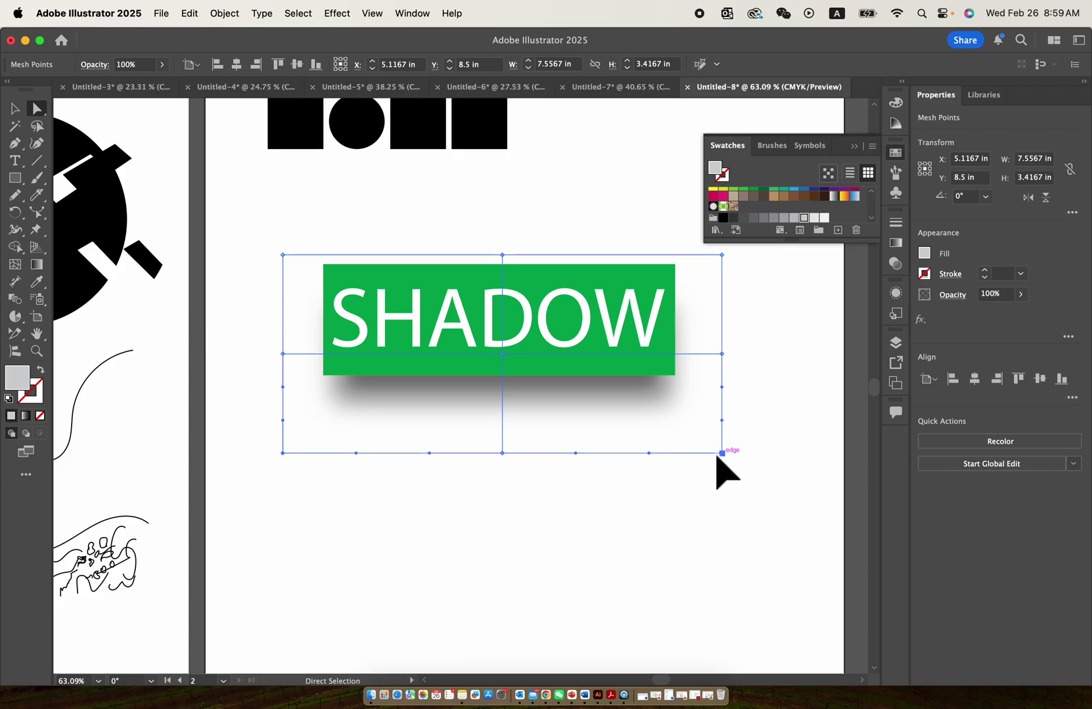
{"action": "left_click_drag", "start_coordinate": [721, 453], "coordinate": [721, 537]}
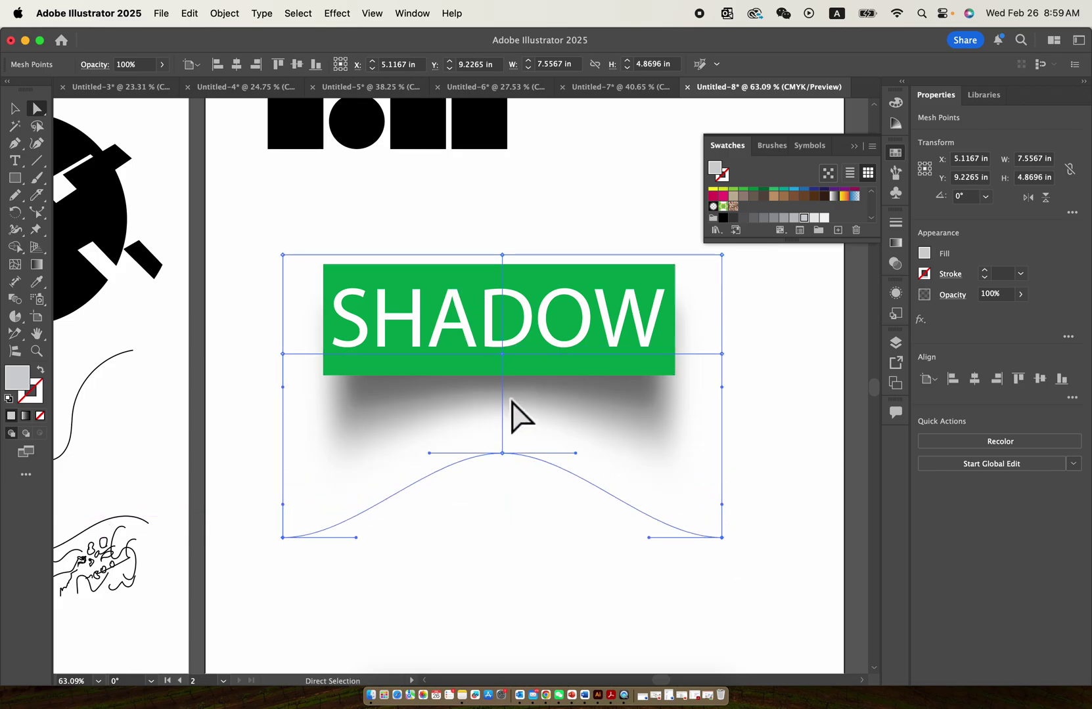
Try to reshape the centre of the shadow's envelope mesh and undo the attempts
{"action": "left_click", "coordinate": [502, 344]}
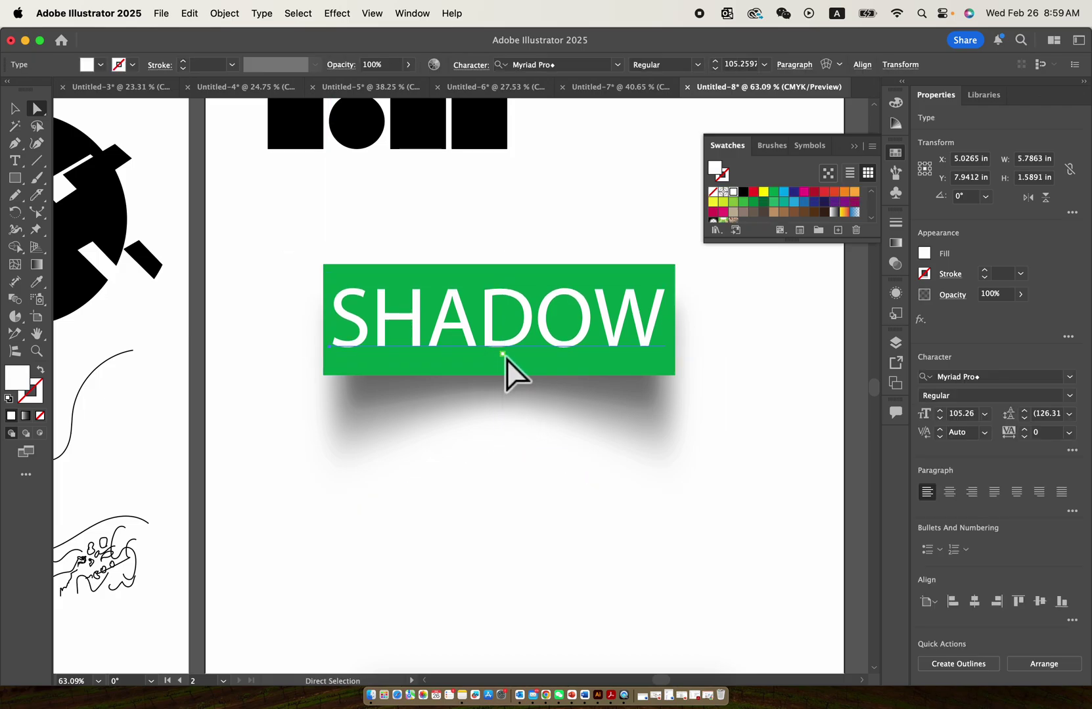
{"action": "left_click_drag", "start_coordinate": [502, 396], "coordinate": [502, 459]}
{"action": "left_click_drag", "start_coordinate": [503, 348], "coordinate": [504, 319]}
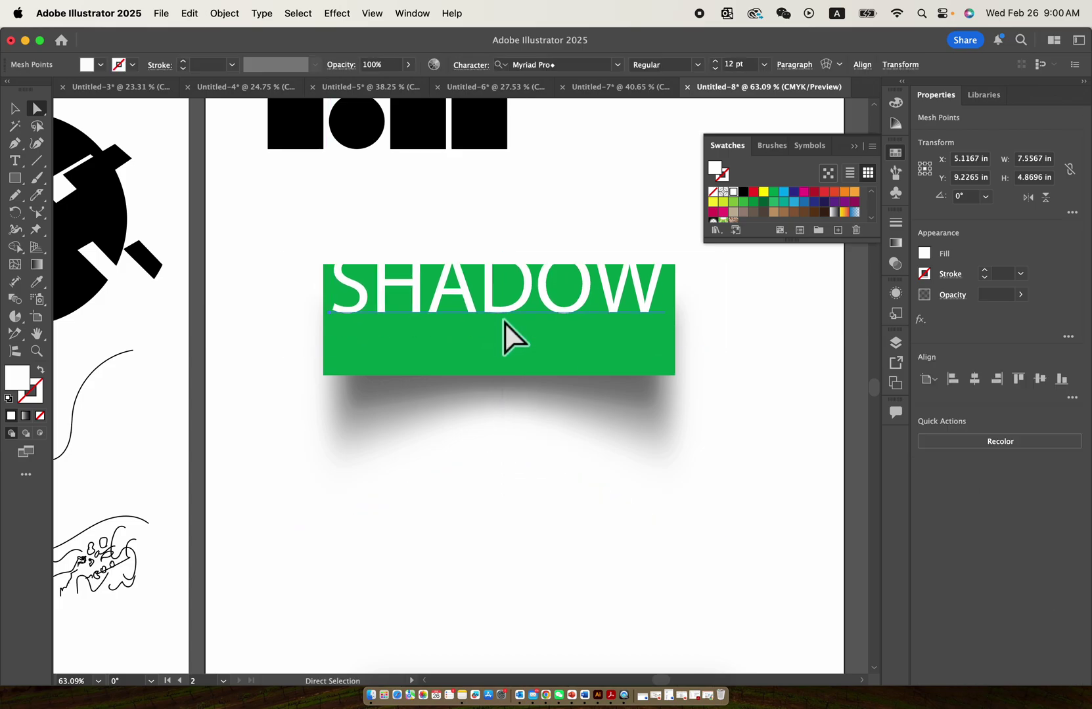
{"action": "key", "text": "super+z"}
{"action": "scroll", "coordinate": [553, 419], "scroll_direction": "down", "scroll_amount": 5}
{"action": "left_click_drag", "start_coordinate": [549, 438], "coordinate": [553, 495]}
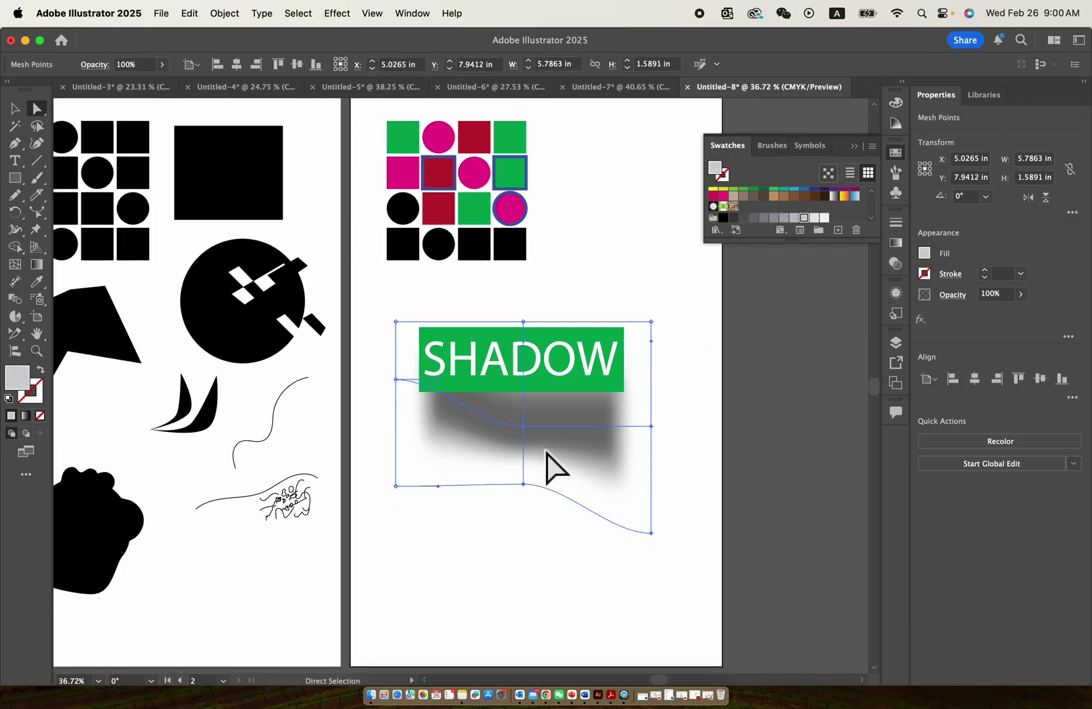
{"action": "scroll", "coordinate": [674, 474], "scroll_direction": "up", "scroll_amount": 2}
{"action": "key", "text": "super+z"}
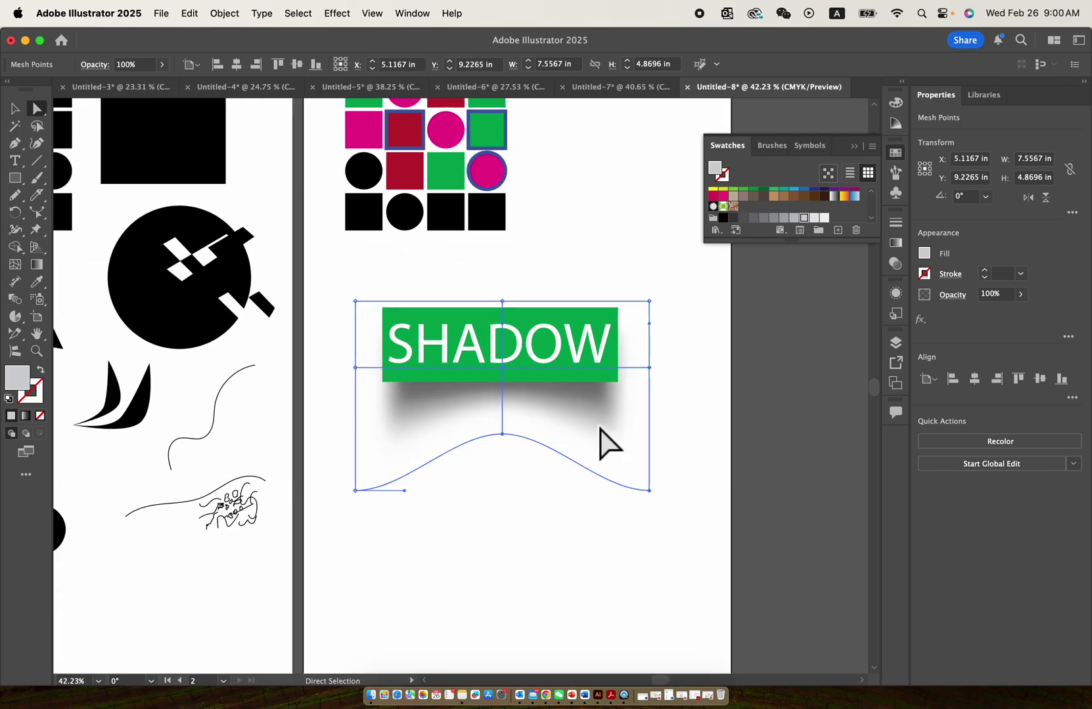
Move the warped shadow about 2.2 in down, clear of the green rectangle, and raise its centre mesh point about 0.9 in
{"action": "left_click", "coordinate": [16, 108]}
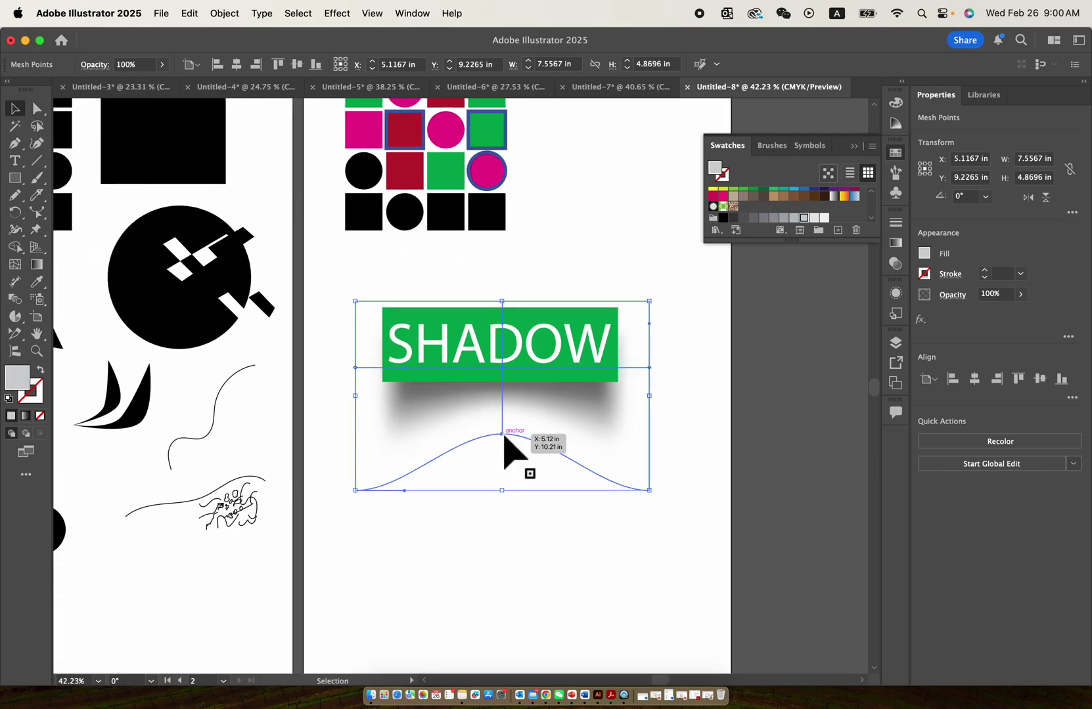
{"action": "left_click_drag", "start_coordinate": [512, 446], "coordinate": [514, 533]}
{"action": "left_click", "coordinate": [38, 108]}
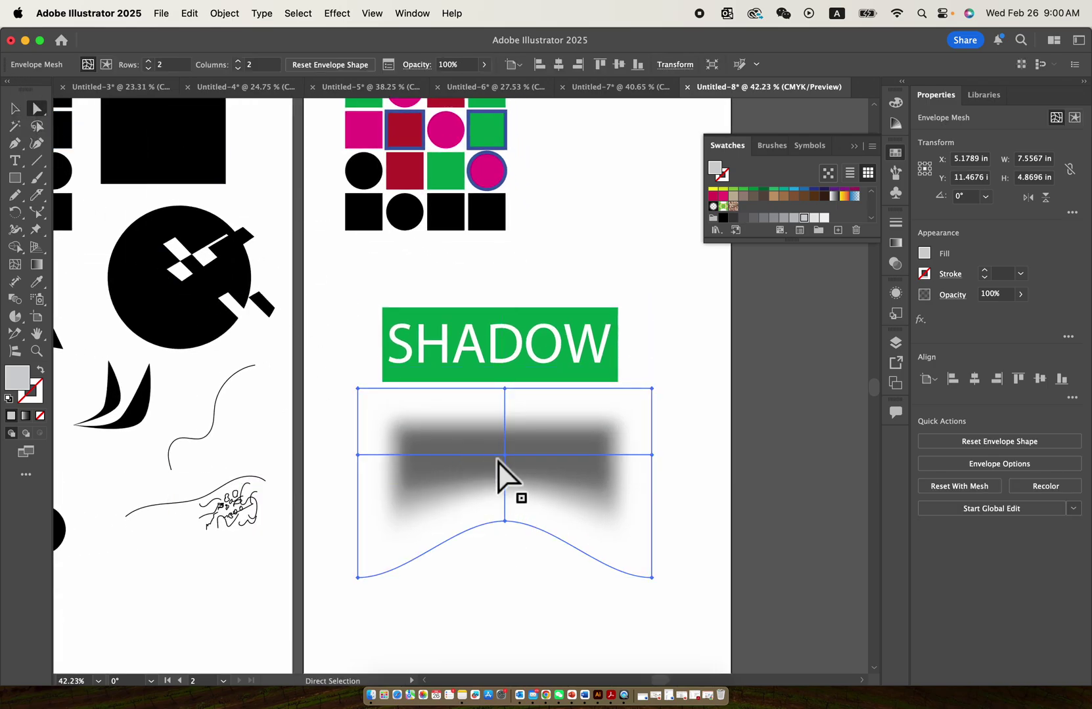
{"action": "left_click_drag", "start_coordinate": [503, 456], "coordinate": [504, 421]}
Move the curved shadow back up behind the green rectangle and deselect it
{"action": "left_click", "coordinate": [14, 108]}
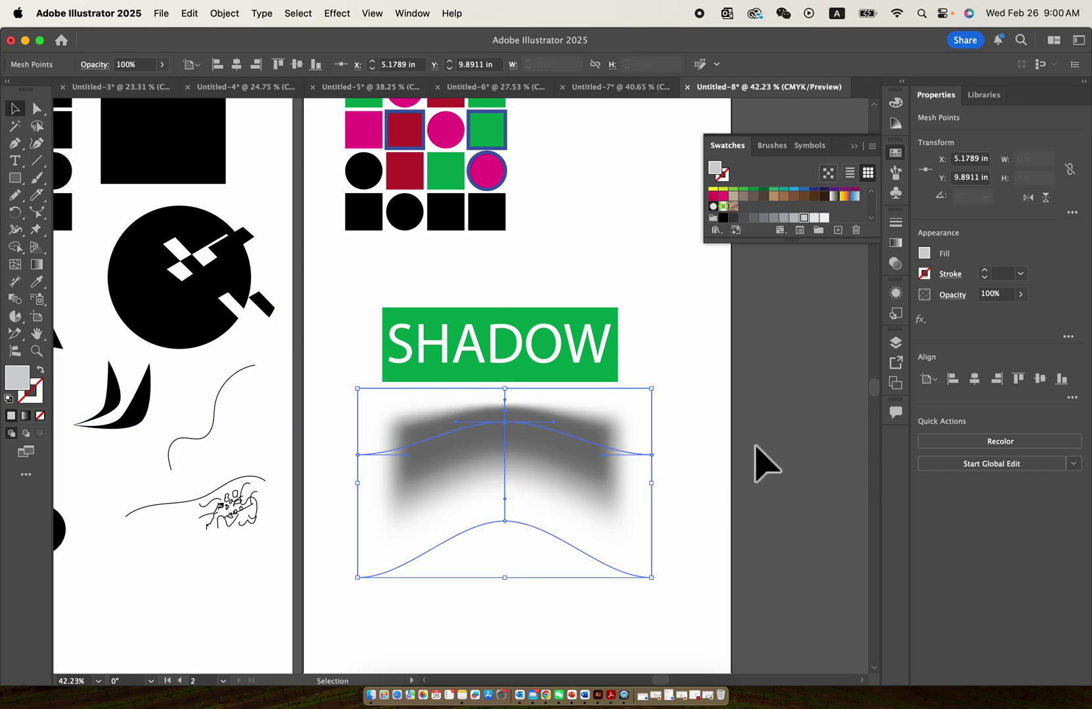
{"action": "left_click_drag", "start_coordinate": [561, 470], "coordinate": [564, 402]}
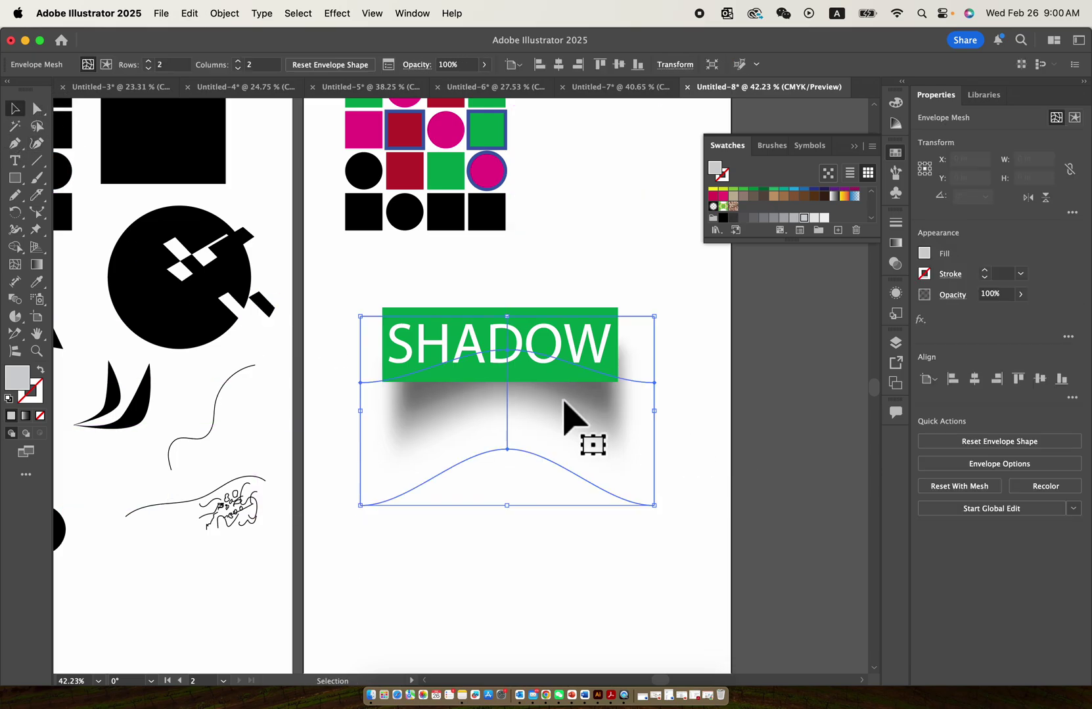
{"action": "left_click", "coordinate": [562, 539]}
{"action": "scroll", "coordinate": [570, 558], "scroll_direction": "down", "scroll_amount": 3}
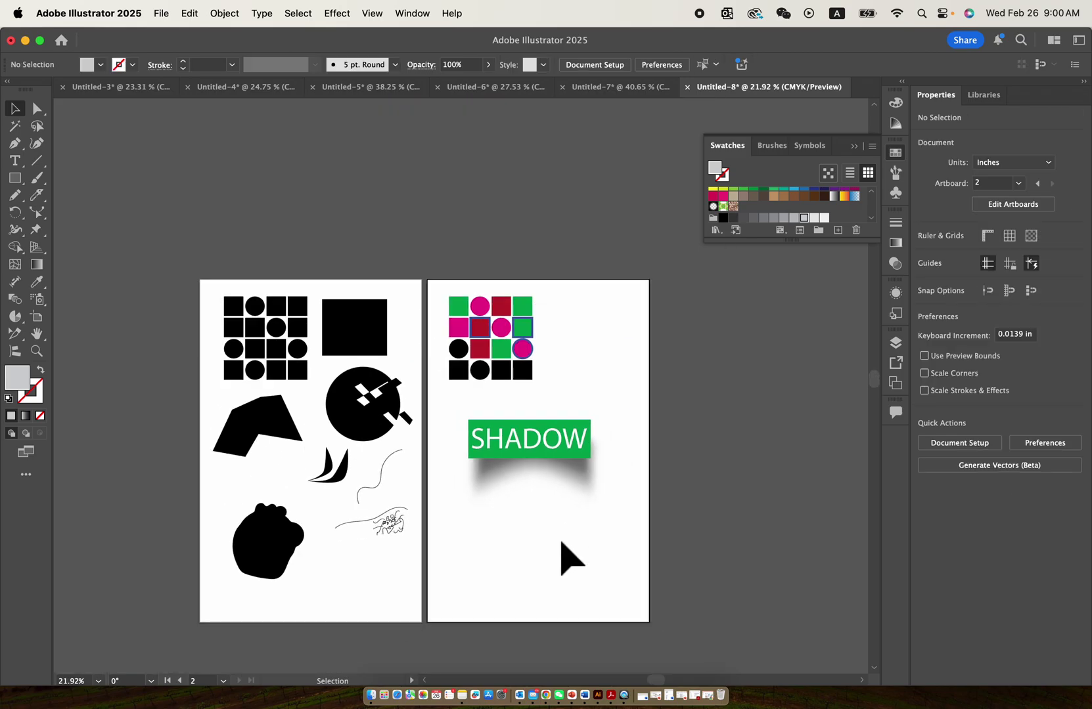
{"action": "scroll", "coordinate": [570, 559], "scroll_direction": "up", "scroll_amount": 3}
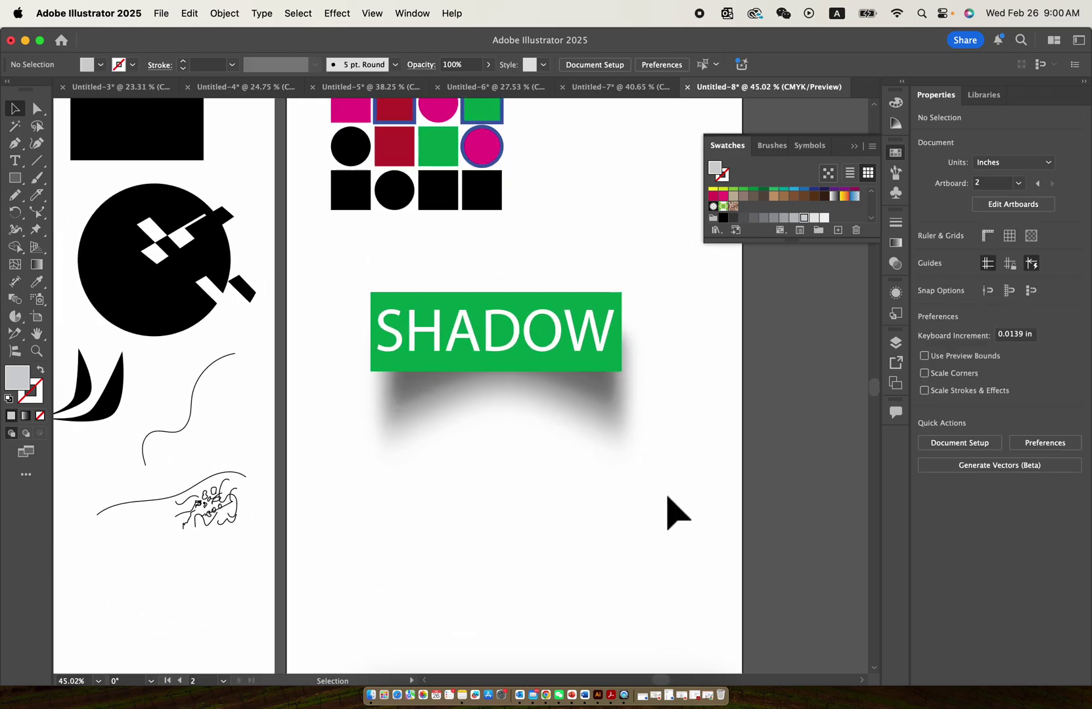
{"action": "scroll", "coordinate": [676, 514], "scroll_direction": "down", "scroll_amount": 3}
{"action": "scroll", "coordinate": [676, 513], "scroll_direction": "up", "scroll_amount": 3}
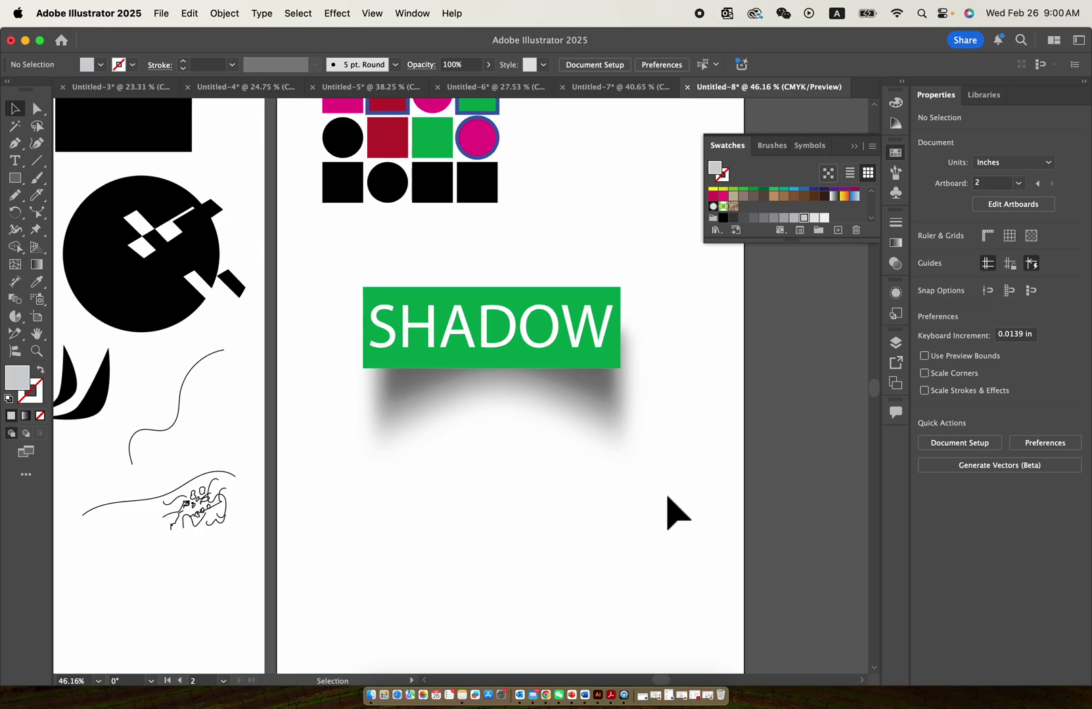
Move the curved shadow below the green rectangle and expand its envelope with Object and Fill included
{"action": "left_click", "coordinate": [638, 433]}
{"action": "left_click_drag", "start_coordinate": [638, 433], "coordinate": [645, 556]}
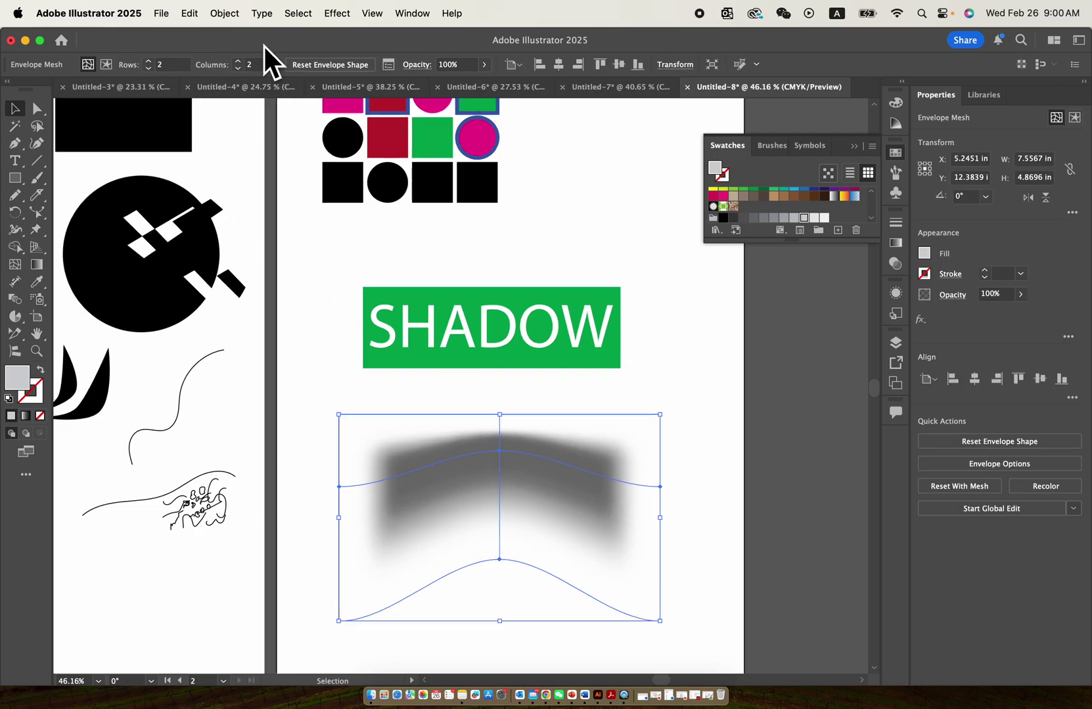
{"action": "left_click", "coordinate": [219, 11]}
{"action": "left_click", "coordinate": [306, 228]}
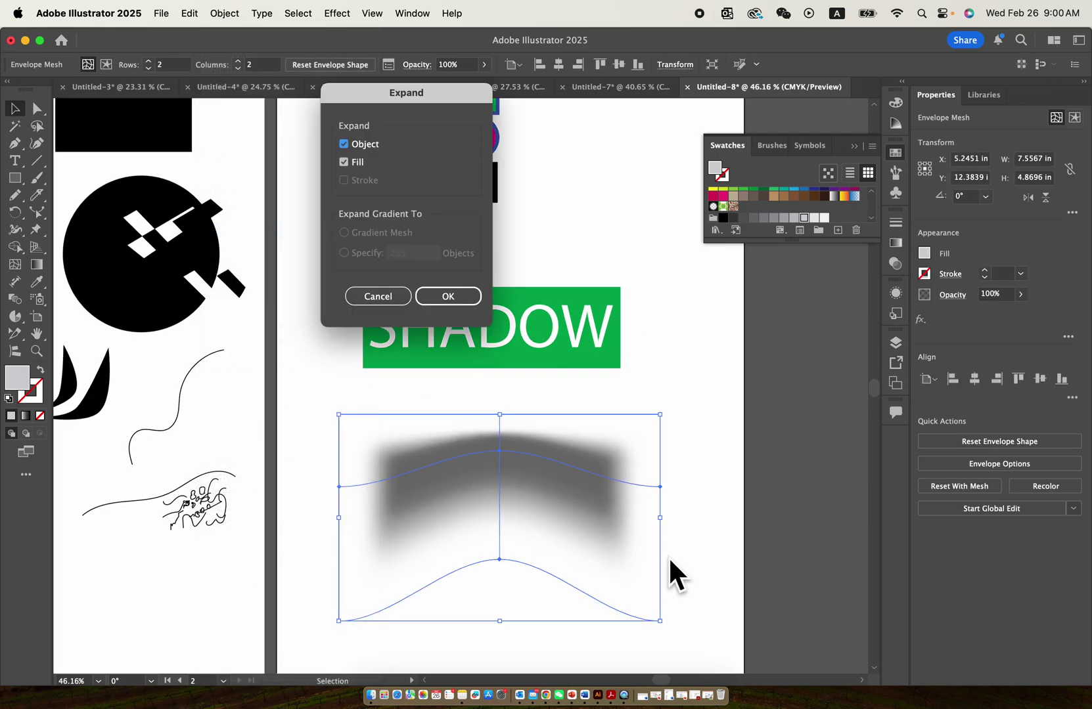
{"action": "left_click", "coordinate": [461, 296]}
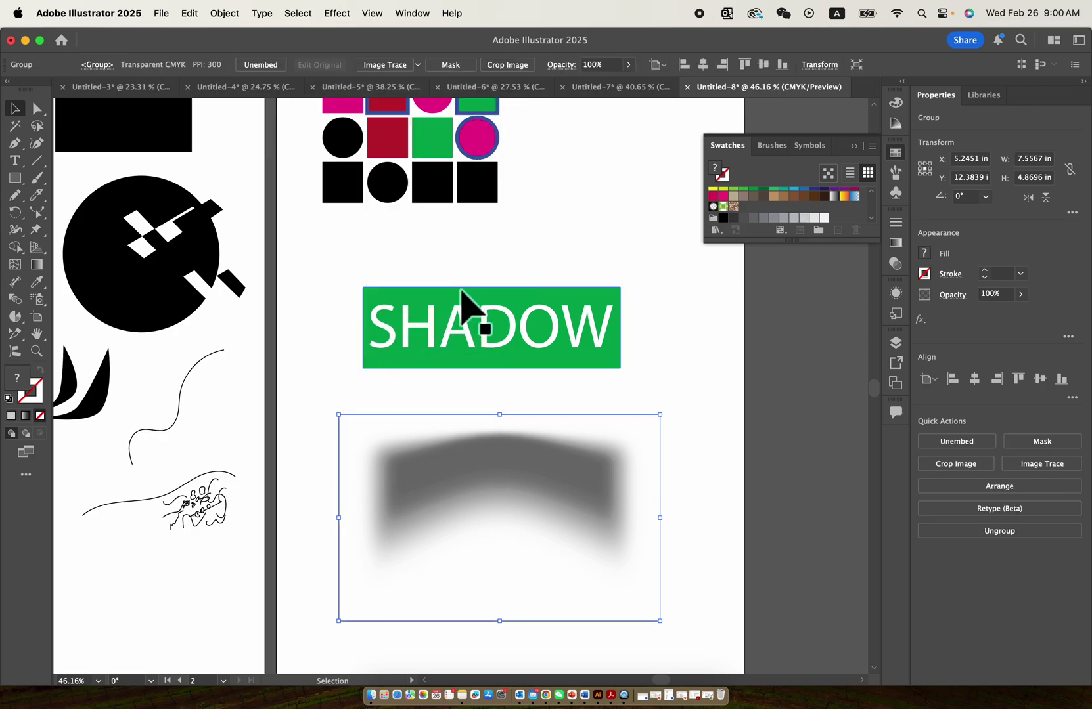
Shift the expanded shadow slightly, and undo both the shift and the envelope expansion
{"action": "mouse_move", "coordinate": [571, 490]}
{"action": "left_mouse_down"}
{"action": "mouse_move", "coordinate": [571, 453]}
{"action": "mouse_move", "coordinate": [559, 481]}
{"action": "left_mouse_up"}
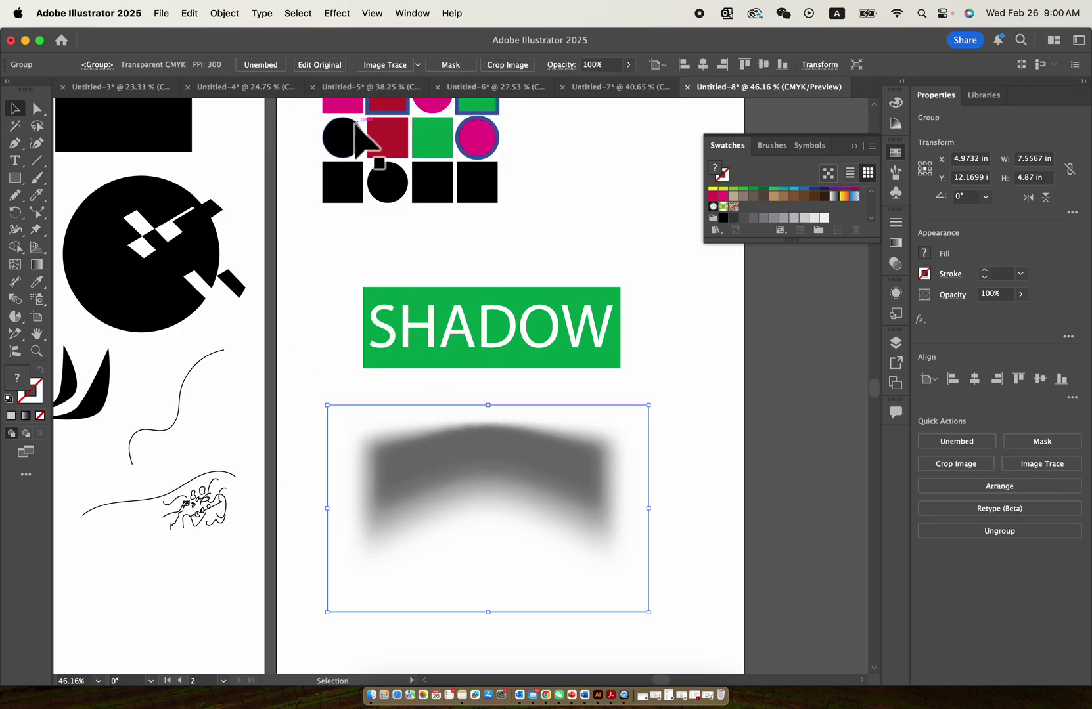
{"action": "left_click", "coordinate": [232, 14]}
{"action": "left_click", "coordinate": [719, 383]}
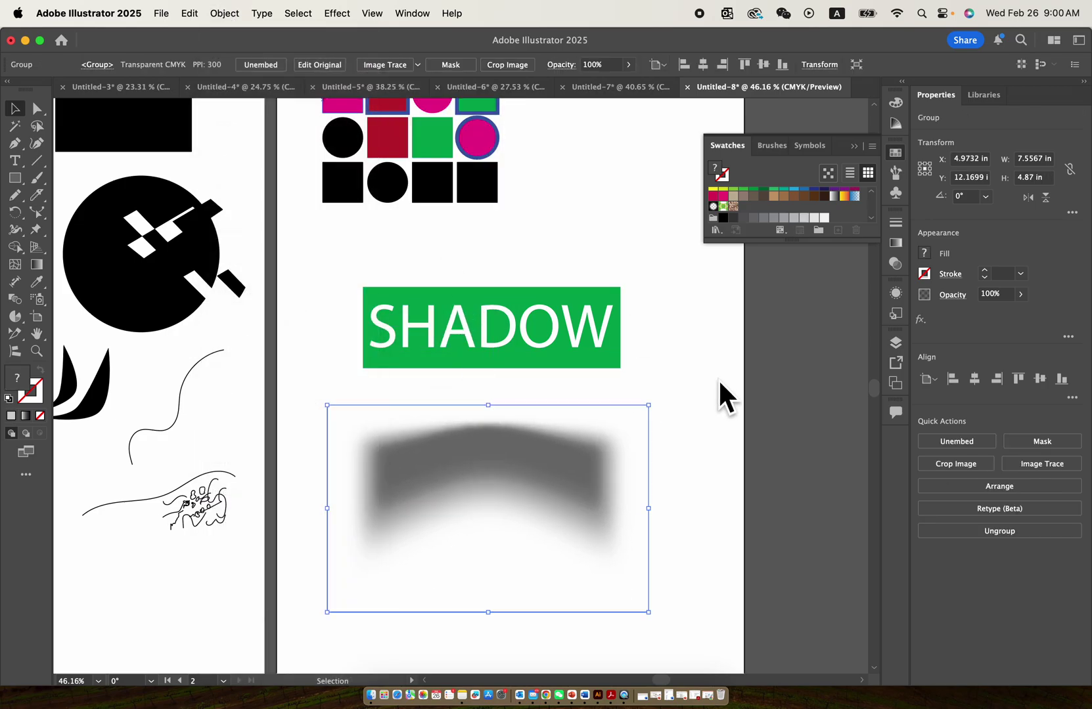
{"action": "key", "text": "super+z"}
{"action": "key", "text": "super+z"}
Move the curved shadow up behind the green rectangle, centred at about X 4.99 in, Y 9.79 in
{"action": "left_click_drag", "start_coordinate": [565, 438], "coordinate": [558, 340]}
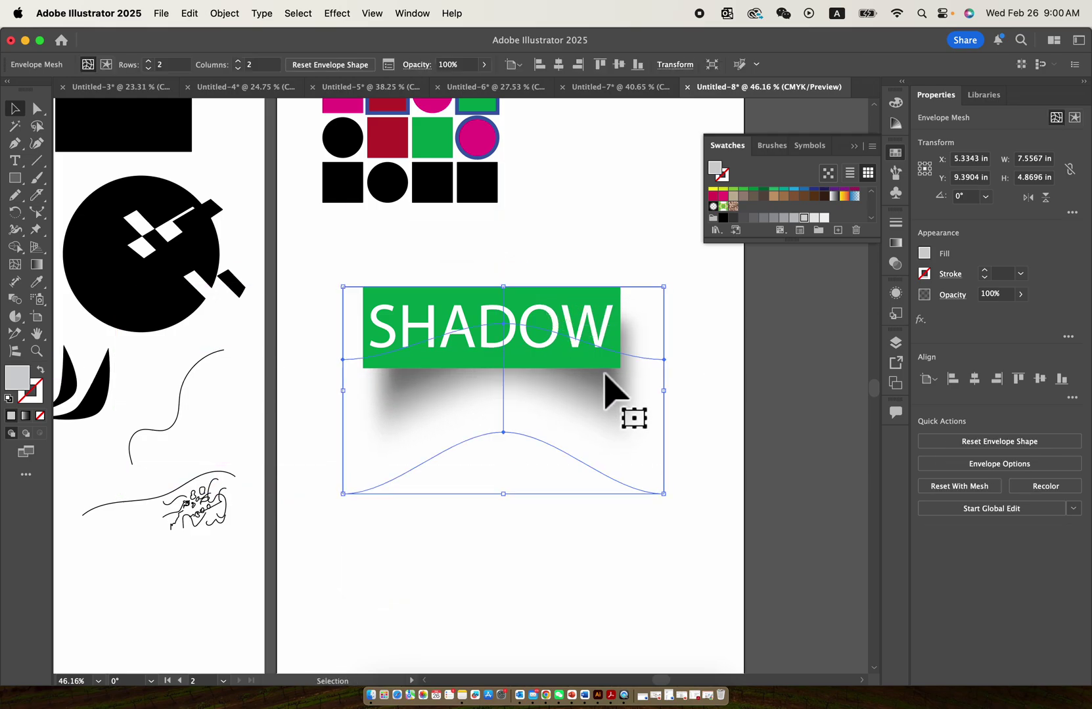
{"action": "left_click_drag", "start_coordinate": [604, 375], "coordinate": [609, 426]}
{"action": "scroll", "coordinate": [524, 446], "scroll_direction": "up", "scroll_amount": 2}
{"action": "left_click_drag", "start_coordinate": [559, 396], "coordinate": [545, 354]}
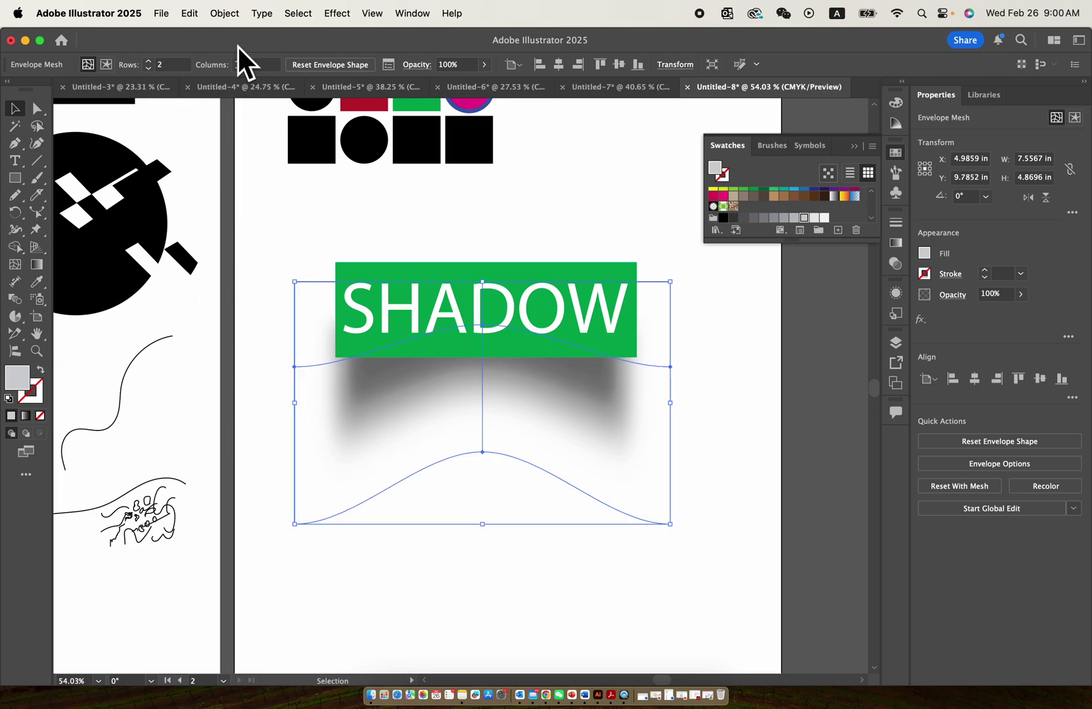
{"action": "left_click", "coordinate": [224, 13]}
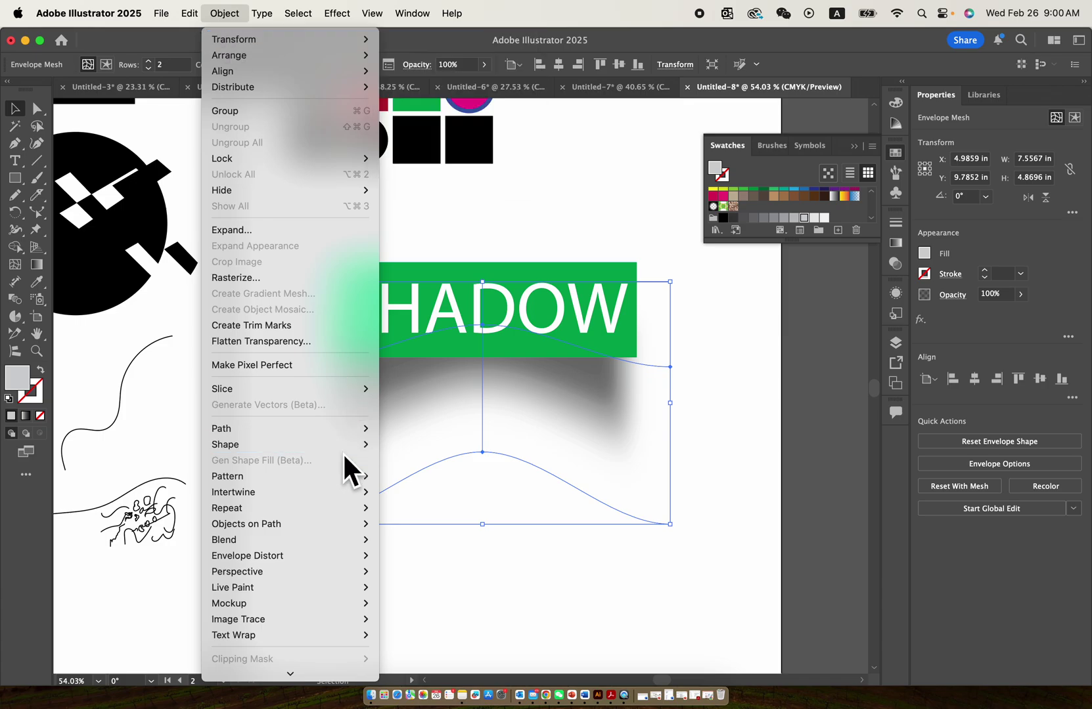
{"action": "mouse_move", "coordinate": [326, 555]}
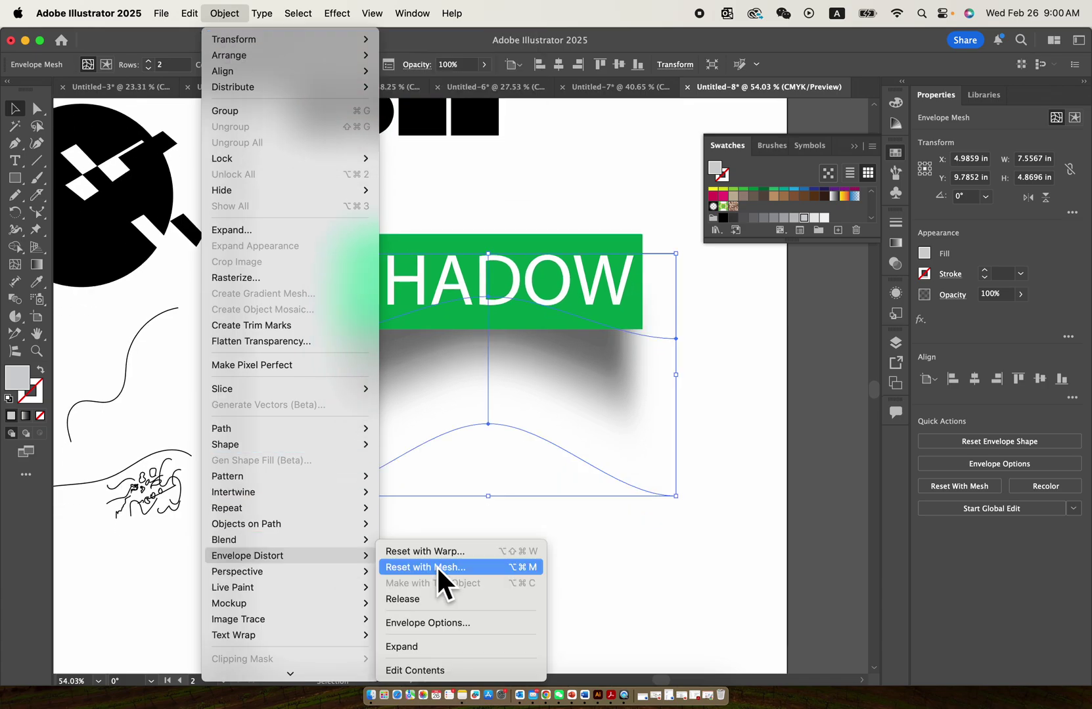
{"action": "left_click", "coordinate": [718, 567]}
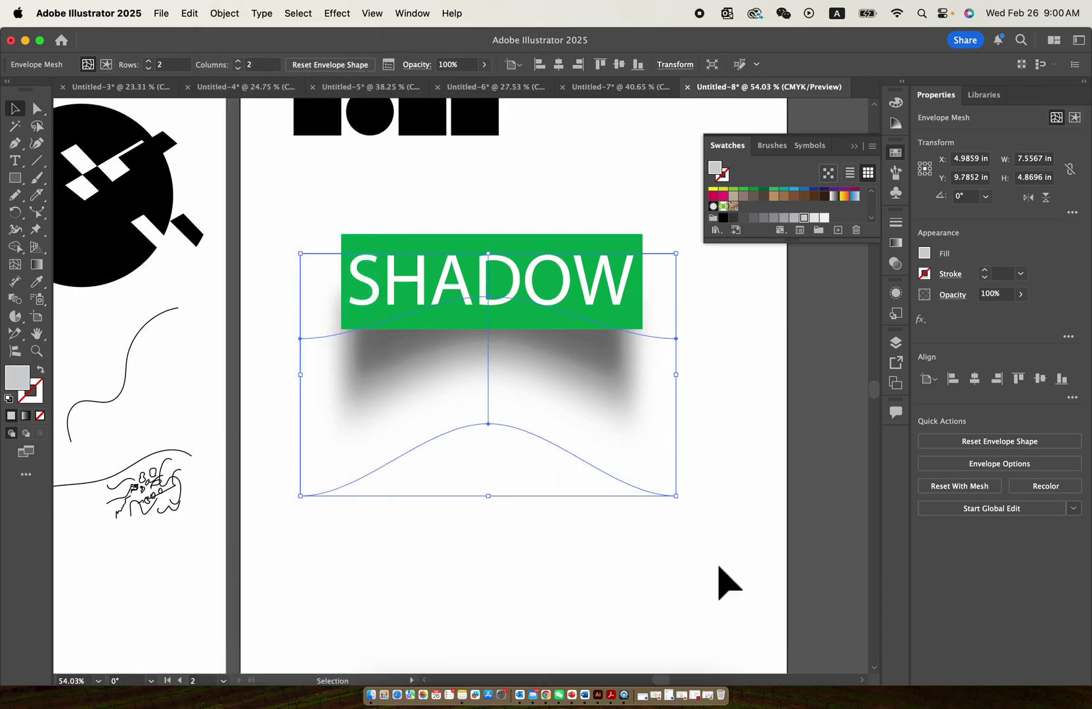
Nudge the curved shadow up about 0.17 in behind the green rectangle and deselect it
{"action": "scroll", "coordinate": [535, 343], "scroll_direction": "down", "scroll_amount": 3}
{"action": "left_click", "coordinate": [539, 488]}
{"action": "scroll", "coordinate": [539, 488], "scroll_direction": "down", "scroll_amount": 10}
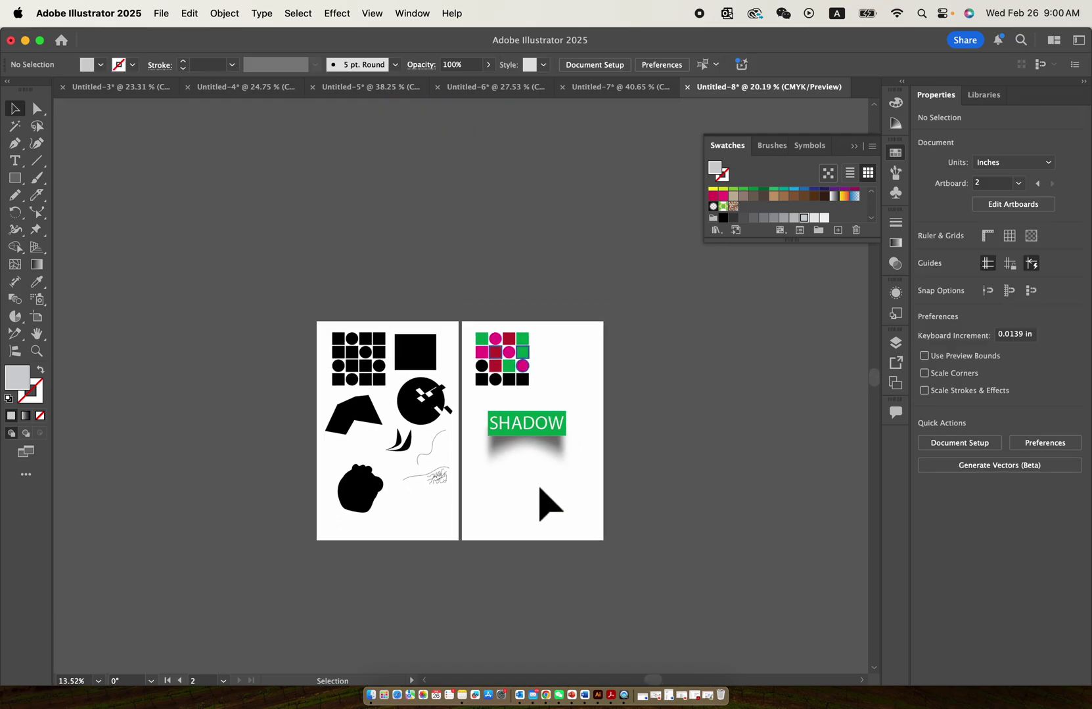
{"action": "scroll", "coordinate": [539, 488], "scroll_direction": "up", "scroll_amount": 5}
{"action": "scroll", "coordinate": [540, 488], "scroll_direction": "up", "scroll_amount": 2}
{"action": "left_click_drag", "start_coordinate": [576, 417], "coordinate": [575, 414]}
{"action": "left_click", "coordinate": [580, 481]}
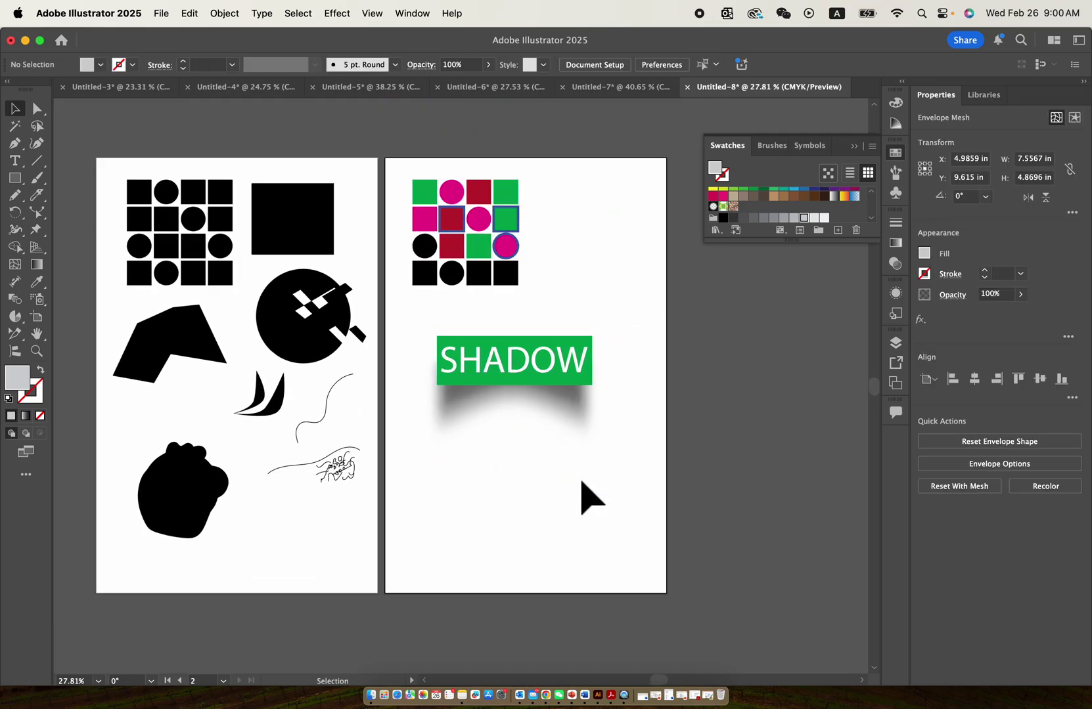
Add a third artboard to the document and close the artboard list
{"action": "left_click", "coordinate": [895, 383]}
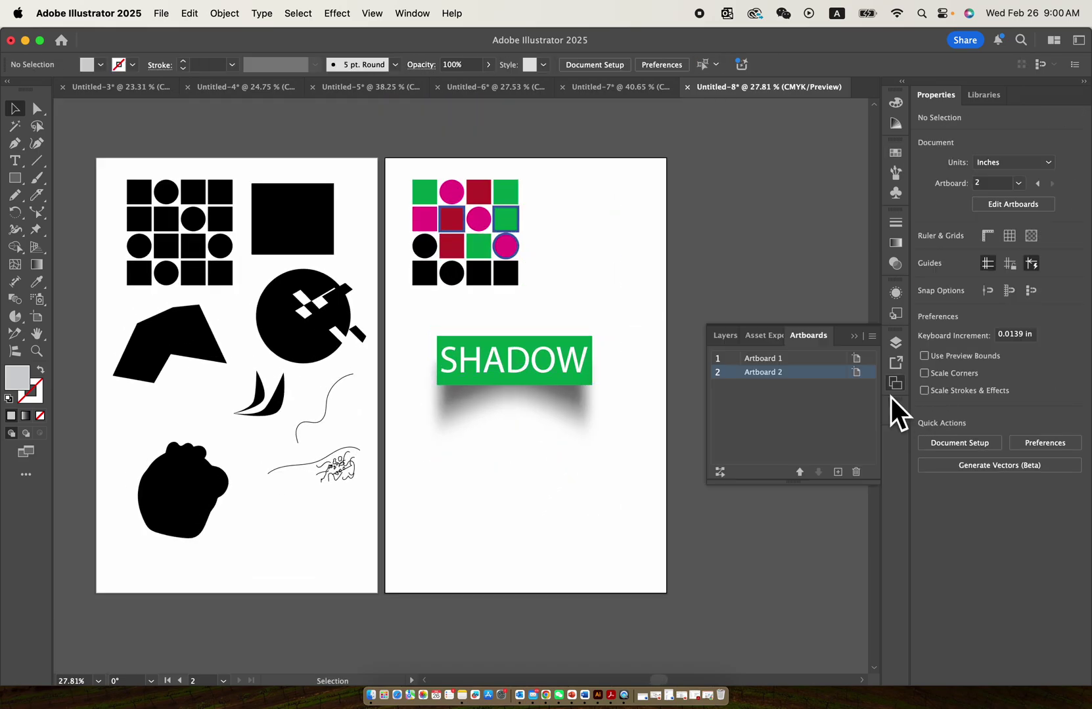
{"action": "left_click", "coordinate": [838, 472]}
{"action": "scroll", "coordinate": [550, 430], "scroll_direction": "down", "scroll_amount": 3}
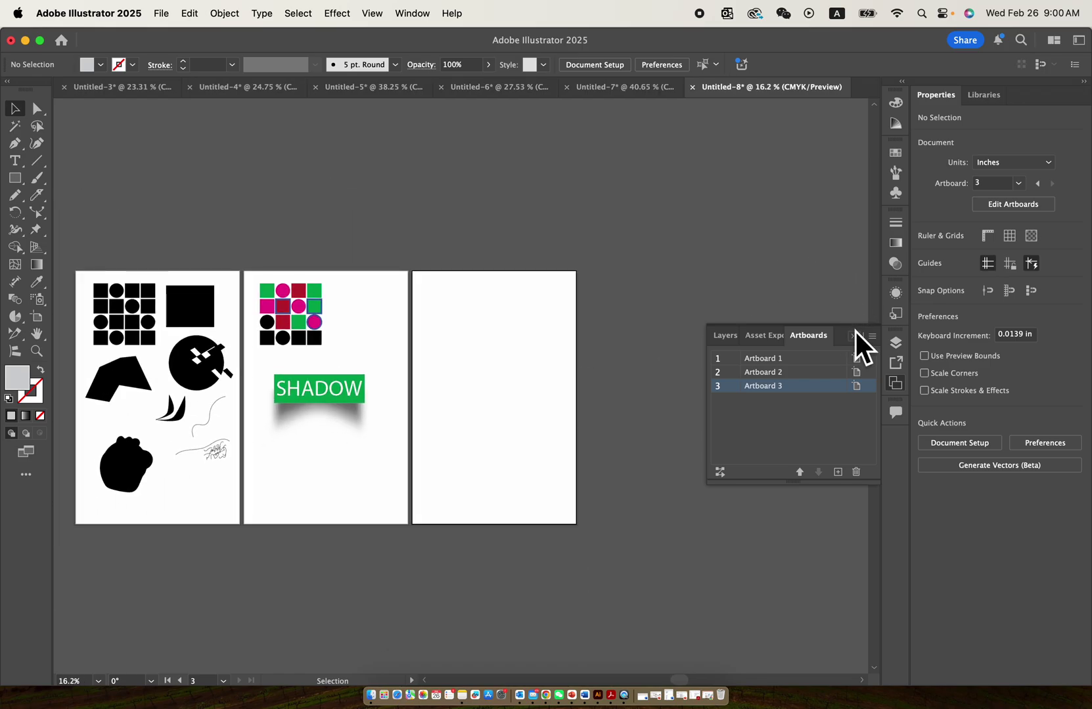
{"action": "left_click", "coordinate": [854, 334]}
Draw a square about 4.99 in wide straddling the upper edge of the third artboard and deselect it
{"action": "left_click", "coordinate": [15, 178]}
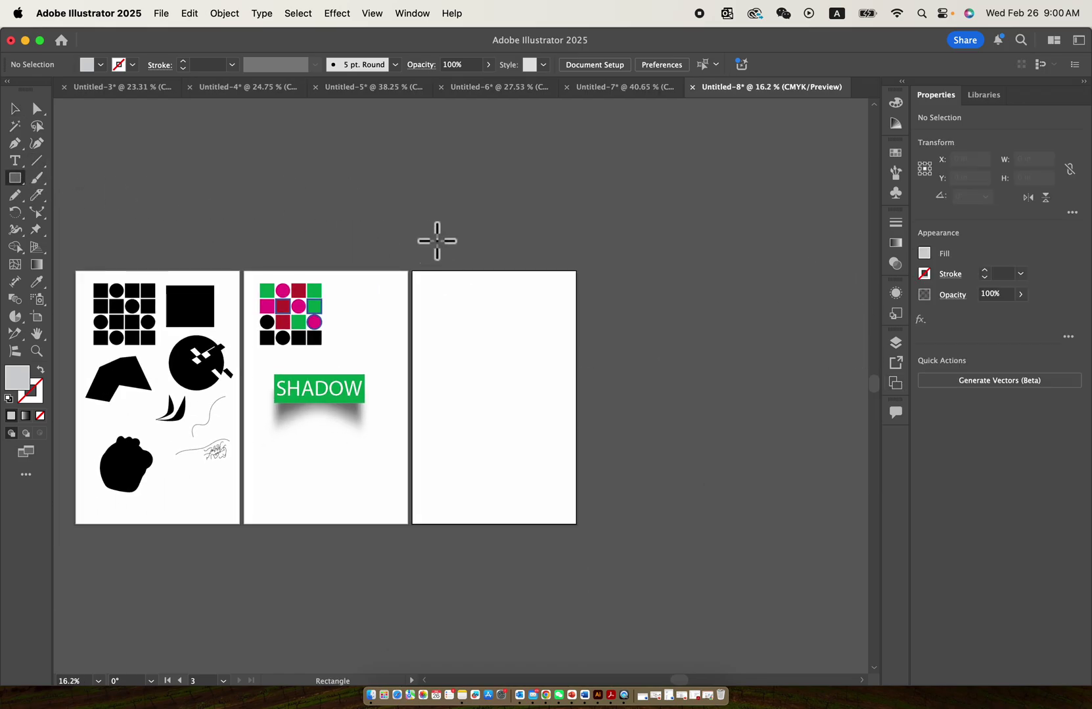
{"action": "left_click_drag", "start_coordinate": [451, 238], "coordinate": [526, 313]}
{"action": "left_click", "coordinate": [14, 109]}
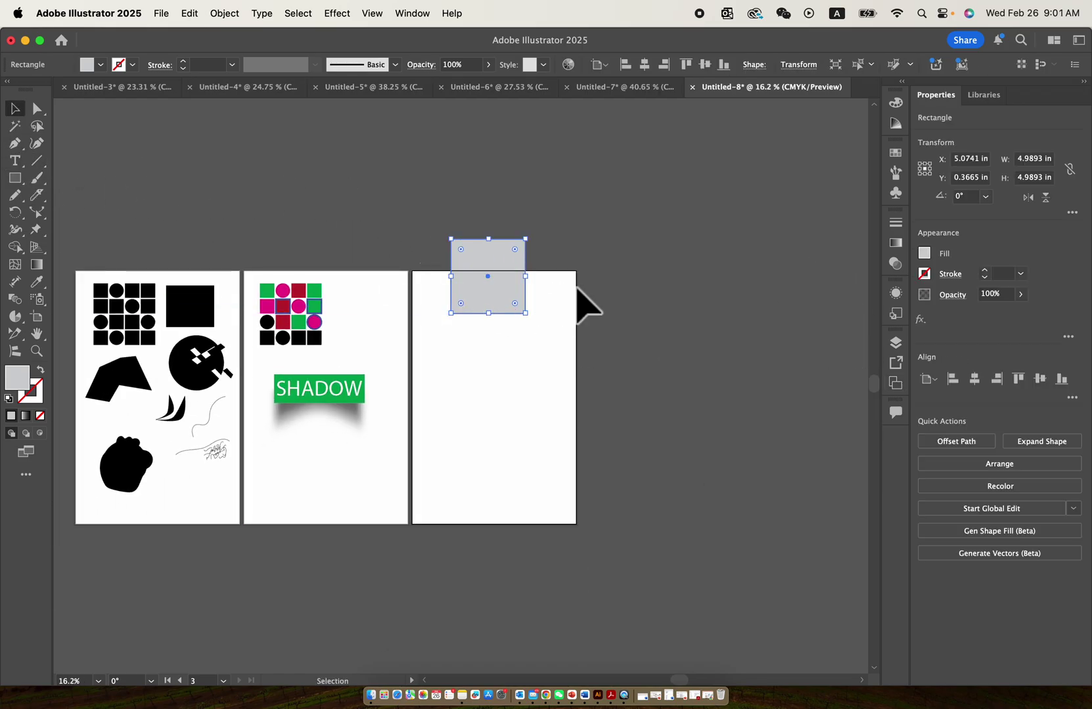
{"action": "left_click", "coordinate": [583, 306]}
Fill the square on the third artboard's upper edge with black
{"action": "left_click", "coordinate": [509, 291]}
{"action": "double_click", "coordinate": [24, 378]}
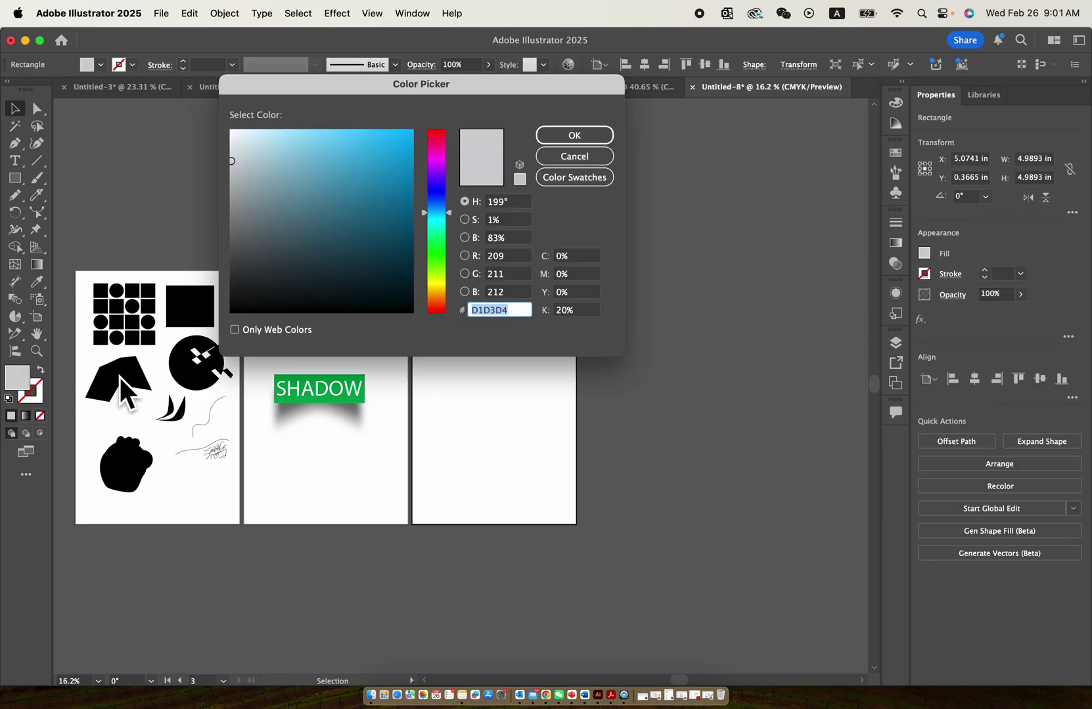
{"action": "left_click_drag", "start_coordinate": [361, 258], "coordinate": [442, 325]}
{"action": "left_click", "coordinate": [590, 134]}
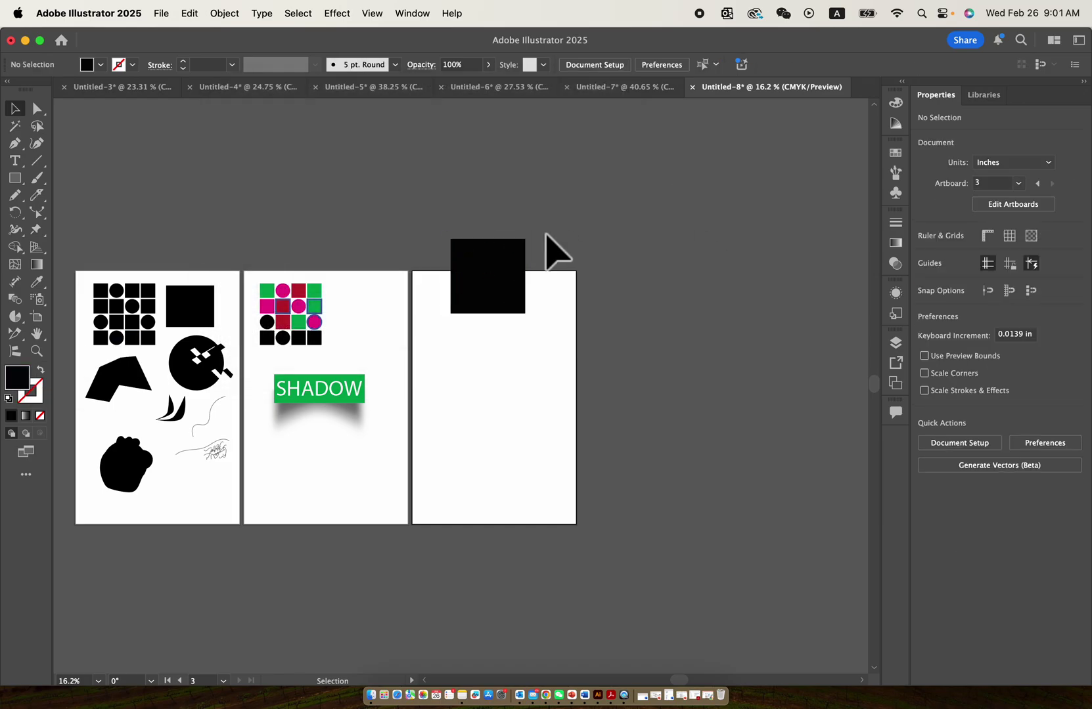
Place four copies of the black square overlapping the third artboard's edges, and shift the original about 0.28 in to the left
{"action": "left_click_drag", "start_coordinate": [495, 280], "coordinate": [465, 521]}
{"action": "left_click", "coordinate": [628, 517]}
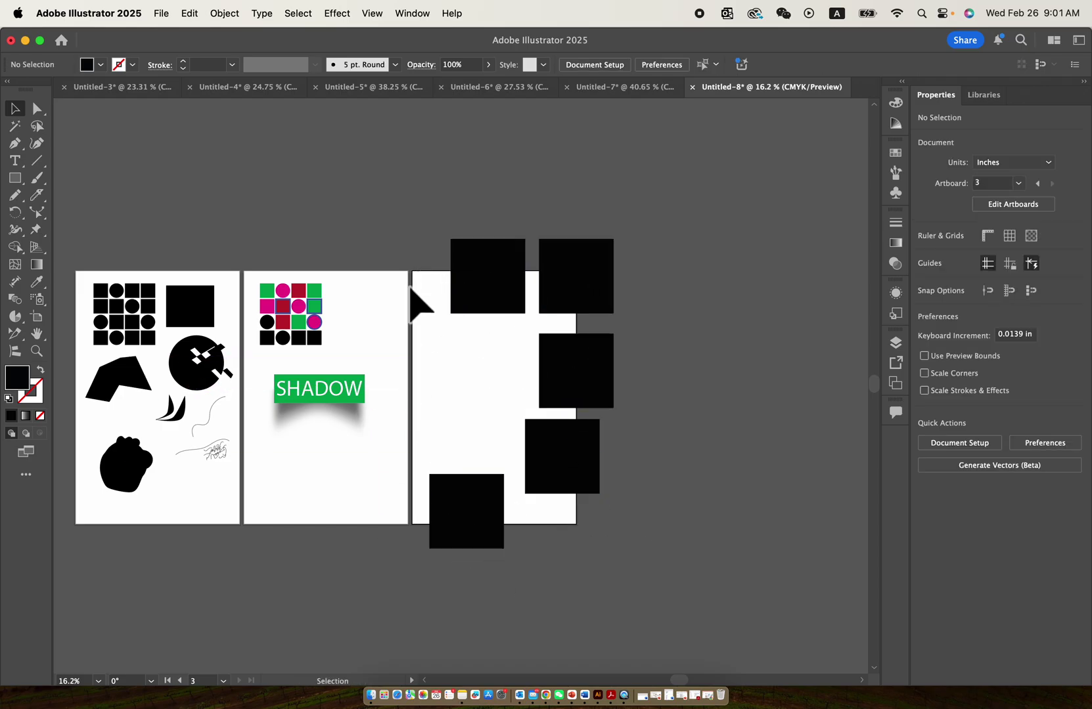
{"action": "left_click_drag", "start_coordinate": [477, 302], "coordinate": [473, 302]}
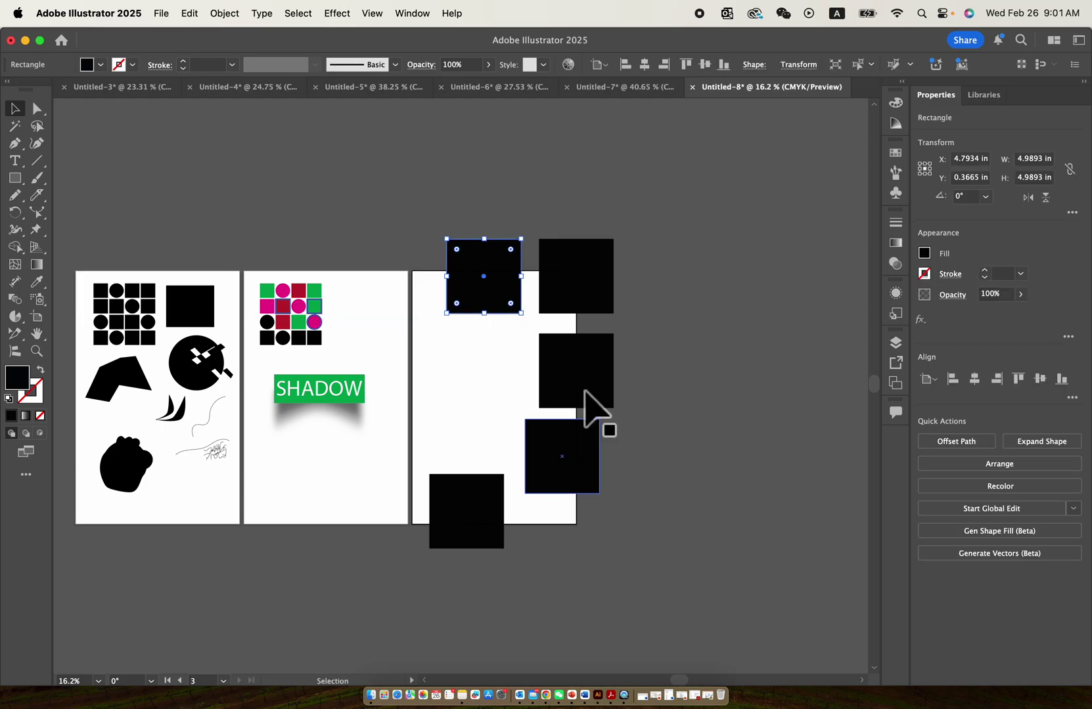
{"action": "scroll", "coordinate": [419, 268], "scroll_direction": "up", "scroll_amount": 3}
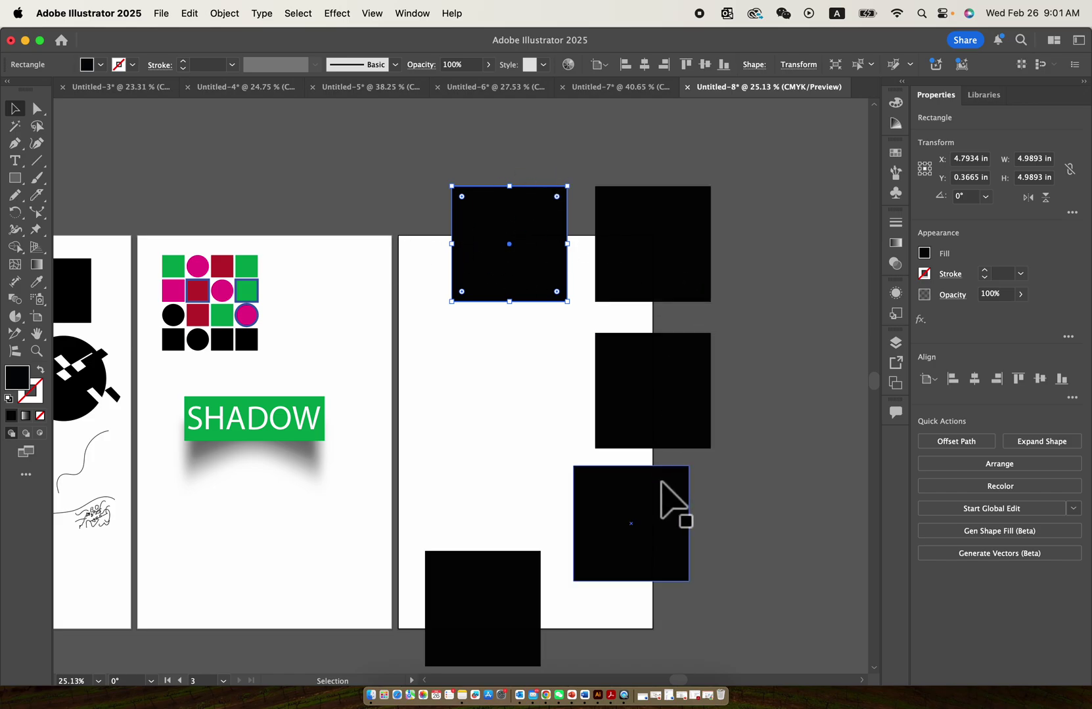
{"action": "scroll", "coordinate": [519, 408], "scroll_direction": "down", "scroll_amount": 1}
{"action": "scroll", "coordinate": [519, 400], "scroll_direction": "down", "scroll_amount": 1}
{"action": "left_click", "coordinate": [520, 401]}
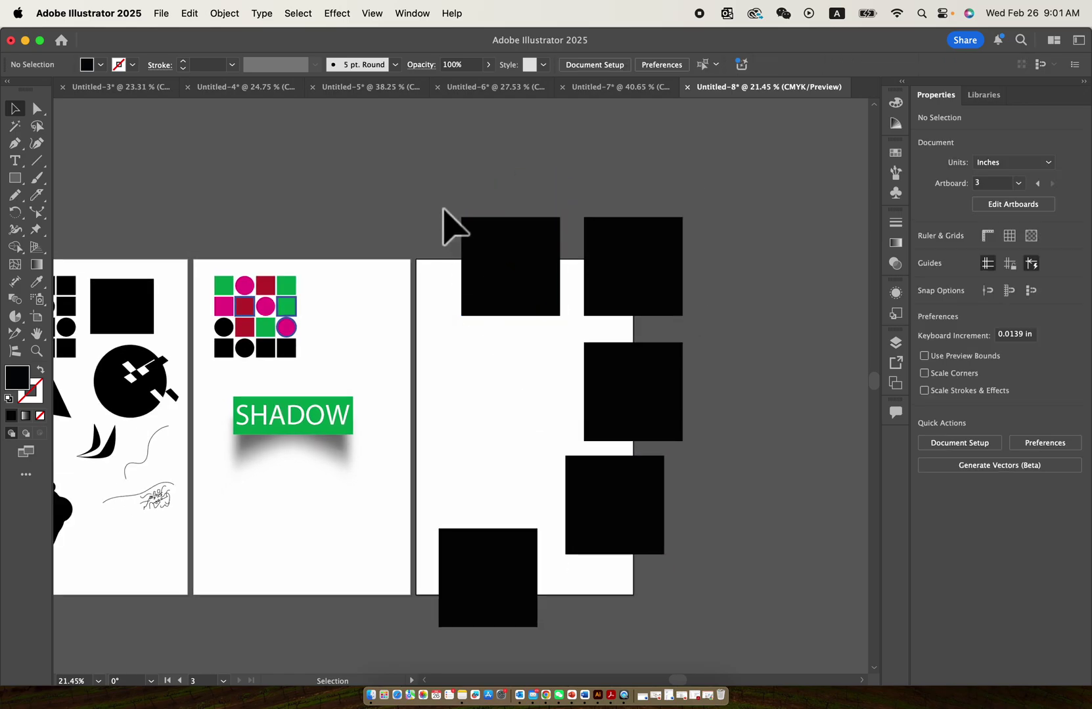
Turn on Trim View to hide the parts of the squares that extend beyond the artboard
{"action": "left_click", "coordinate": [361, 13]}
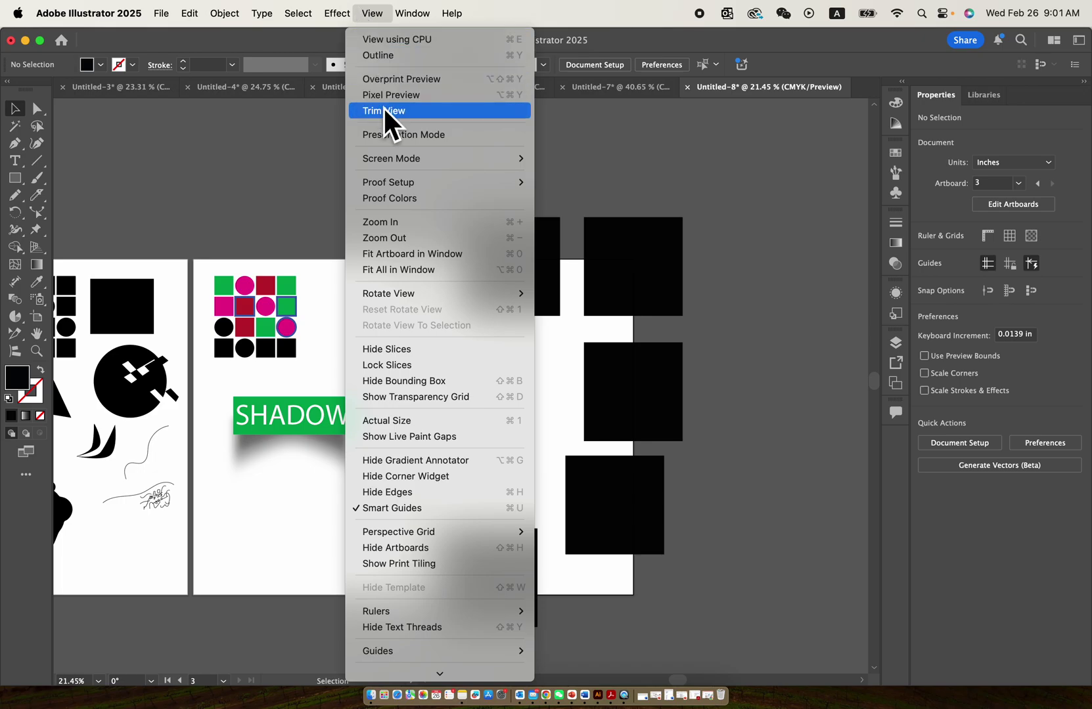
{"action": "left_click", "coordinate": [413, 109]}
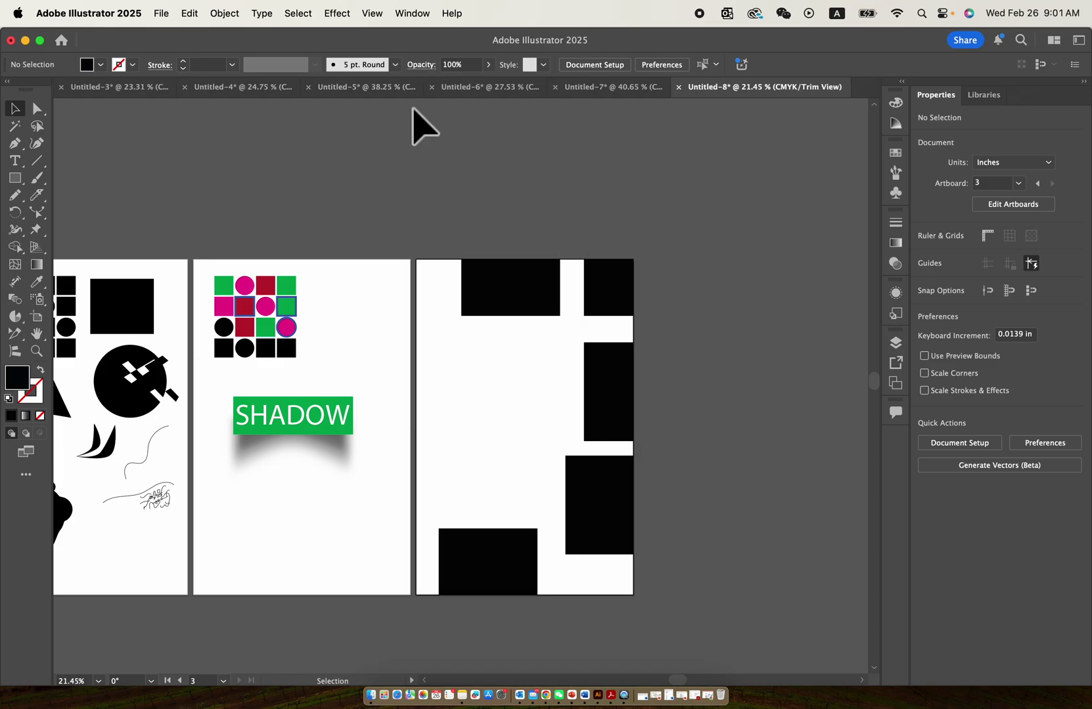
{"action": "scroll", "coordinate": [426, 282], "scroll_direction": "down", "scroll_amount": 2}
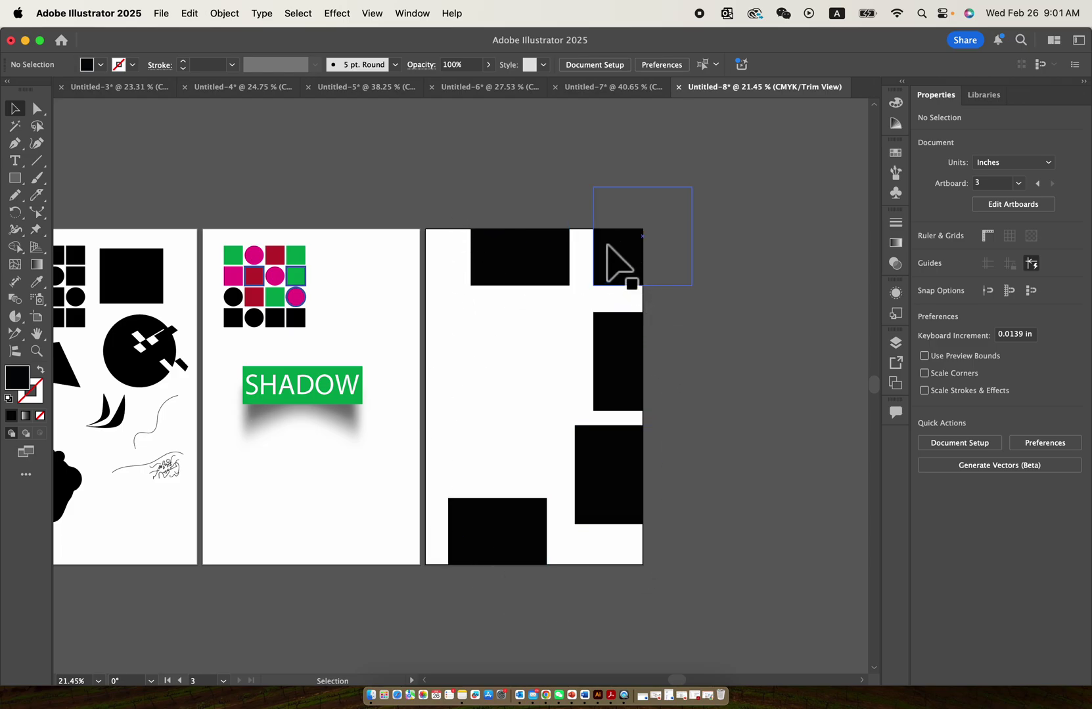
{"action": "scroll", "coordinate": [467, 253], "scroll_direction": "up", "scroll_amount": 3}
{"action": "scroll", "coordinate": [467, 252], "scroll_direction": "down", "scroll_amount": 5}
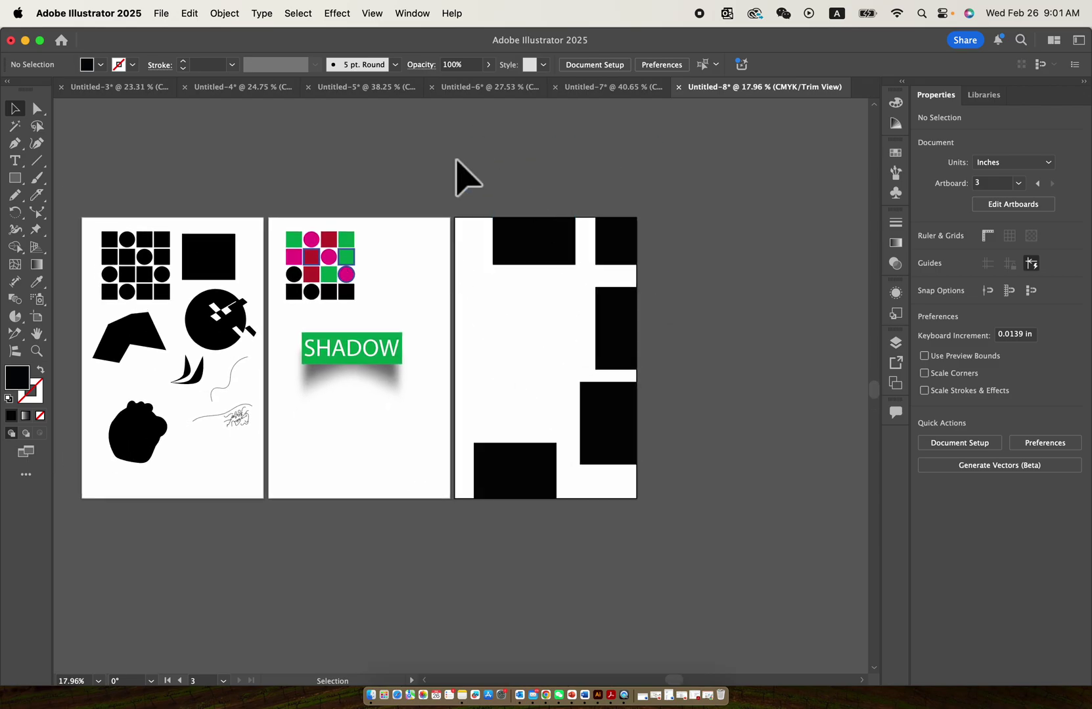
{"action": "scroll", "coordinate": [536, 257], "scroll_direction": "left", "scroll_amount": 5}
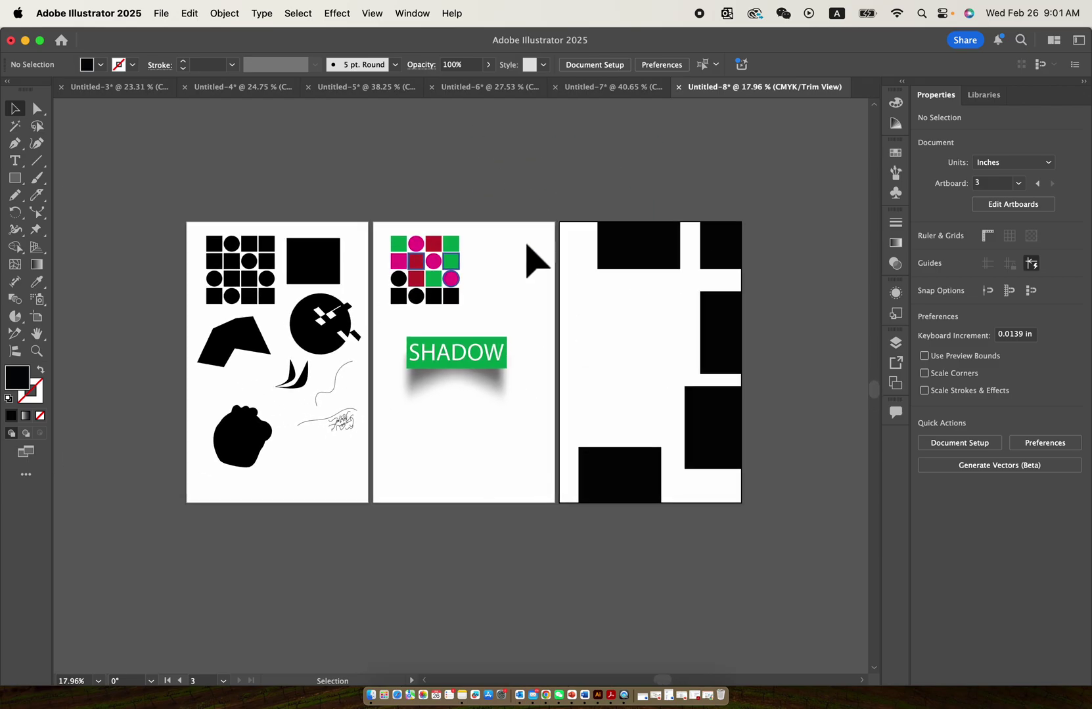
{"action": "scroll", "coordinate": [578, 352], "scroll_direction": "left", "scroll_amount": 1}
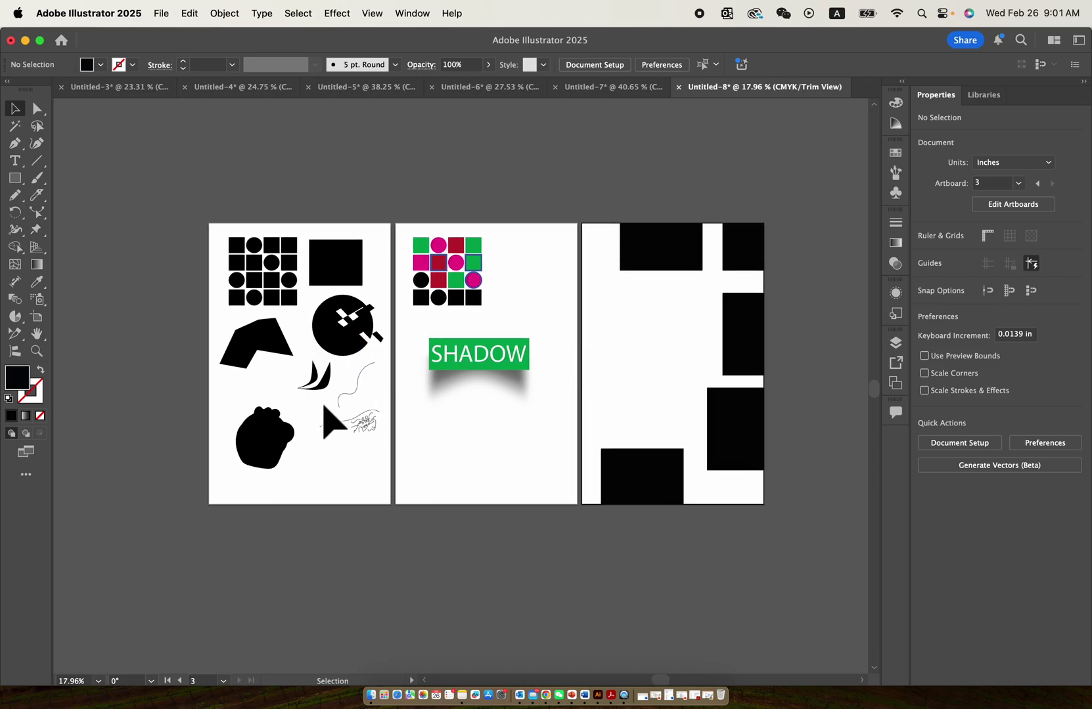
{"action": "scroll", "coordinate": [377, 414], "scroll_direction": "right", "scroll_amount": 3}
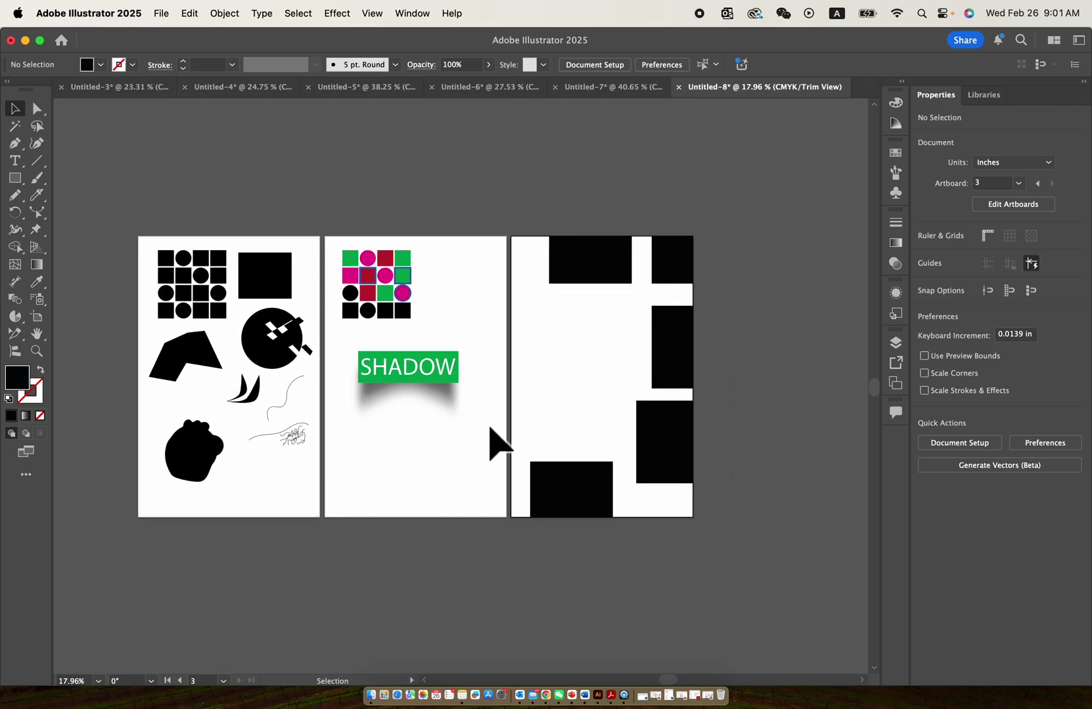
{"action": "scroll", "coordinate": [337, 231], "scroll_direction": "up", "scroll_amount": 1}
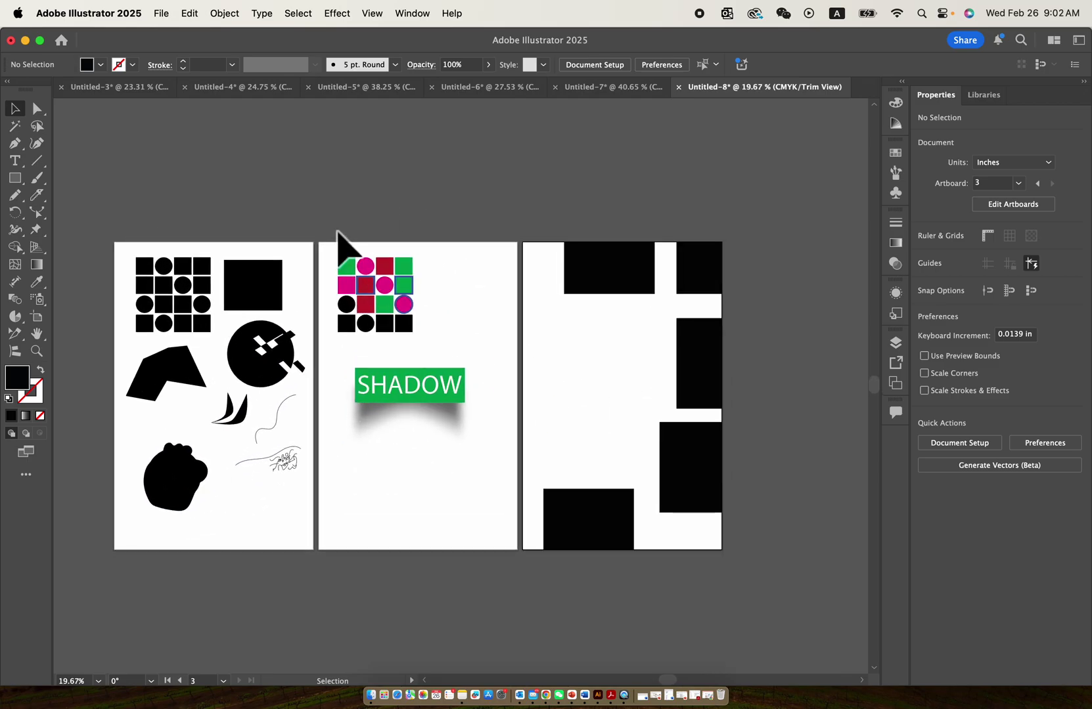